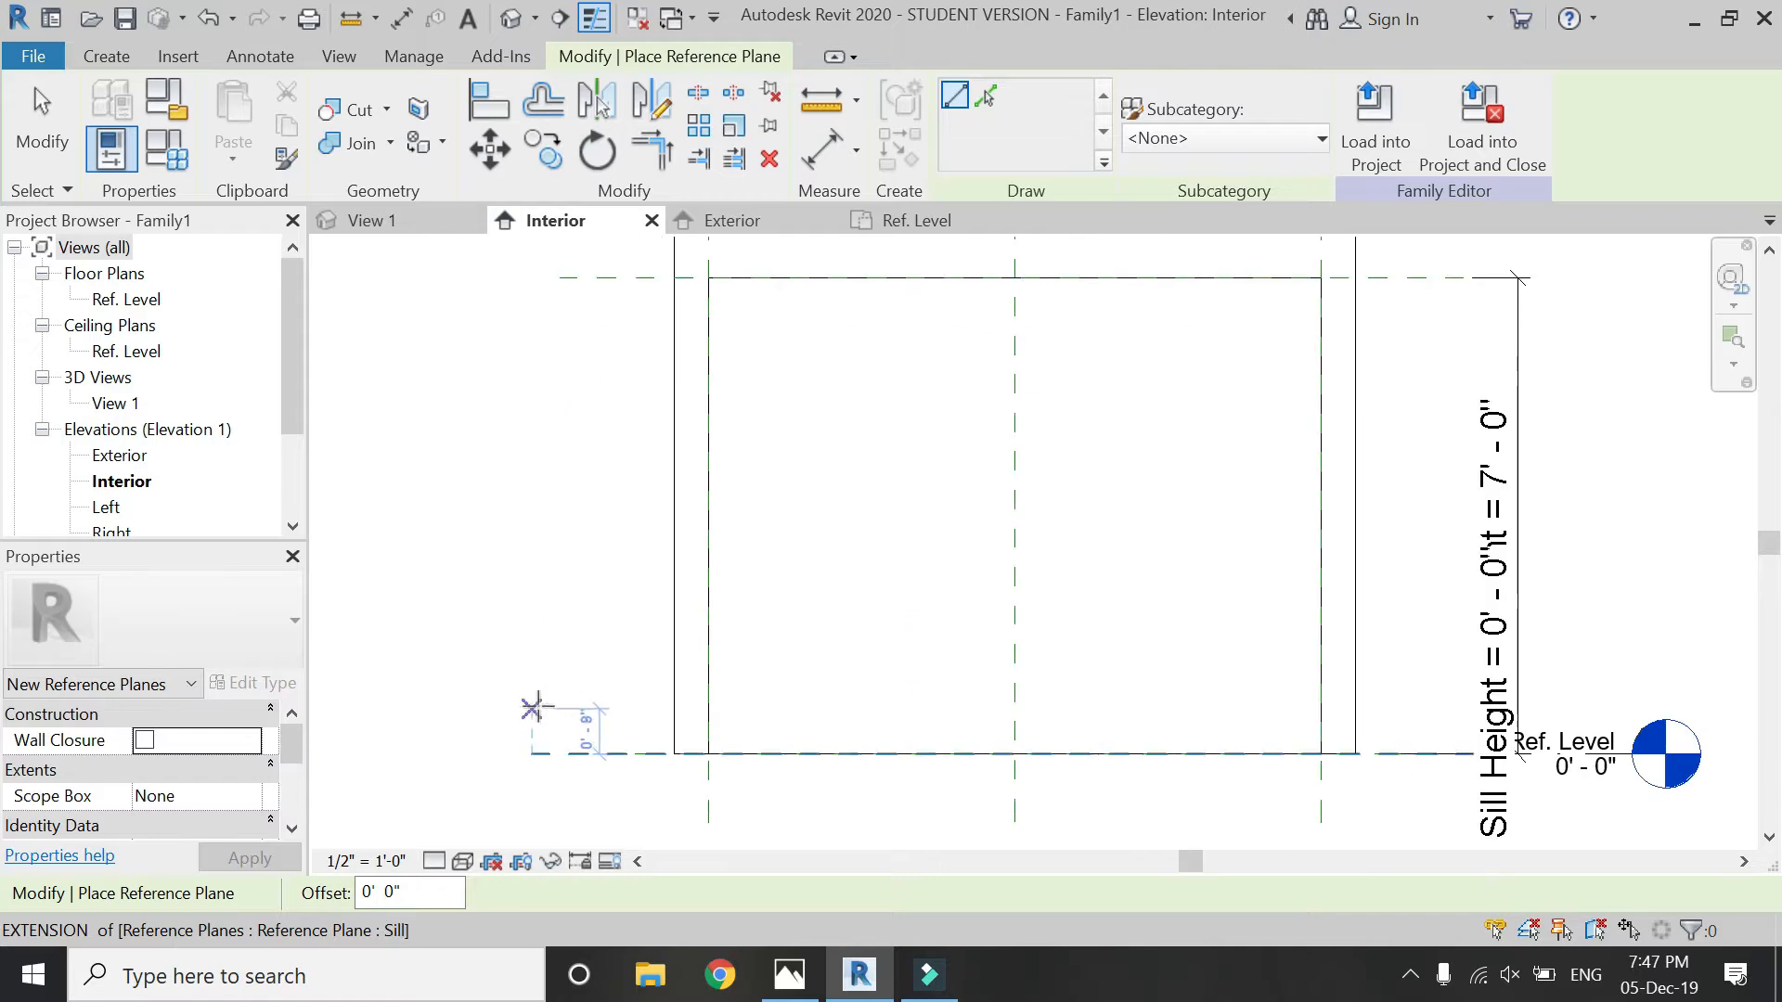
- Draw a horizontal reference plane about 9" above the sill across the opening and set the view scale to 3" = 1'-0"
left_click(537, 704)
left_click(1585, 705)
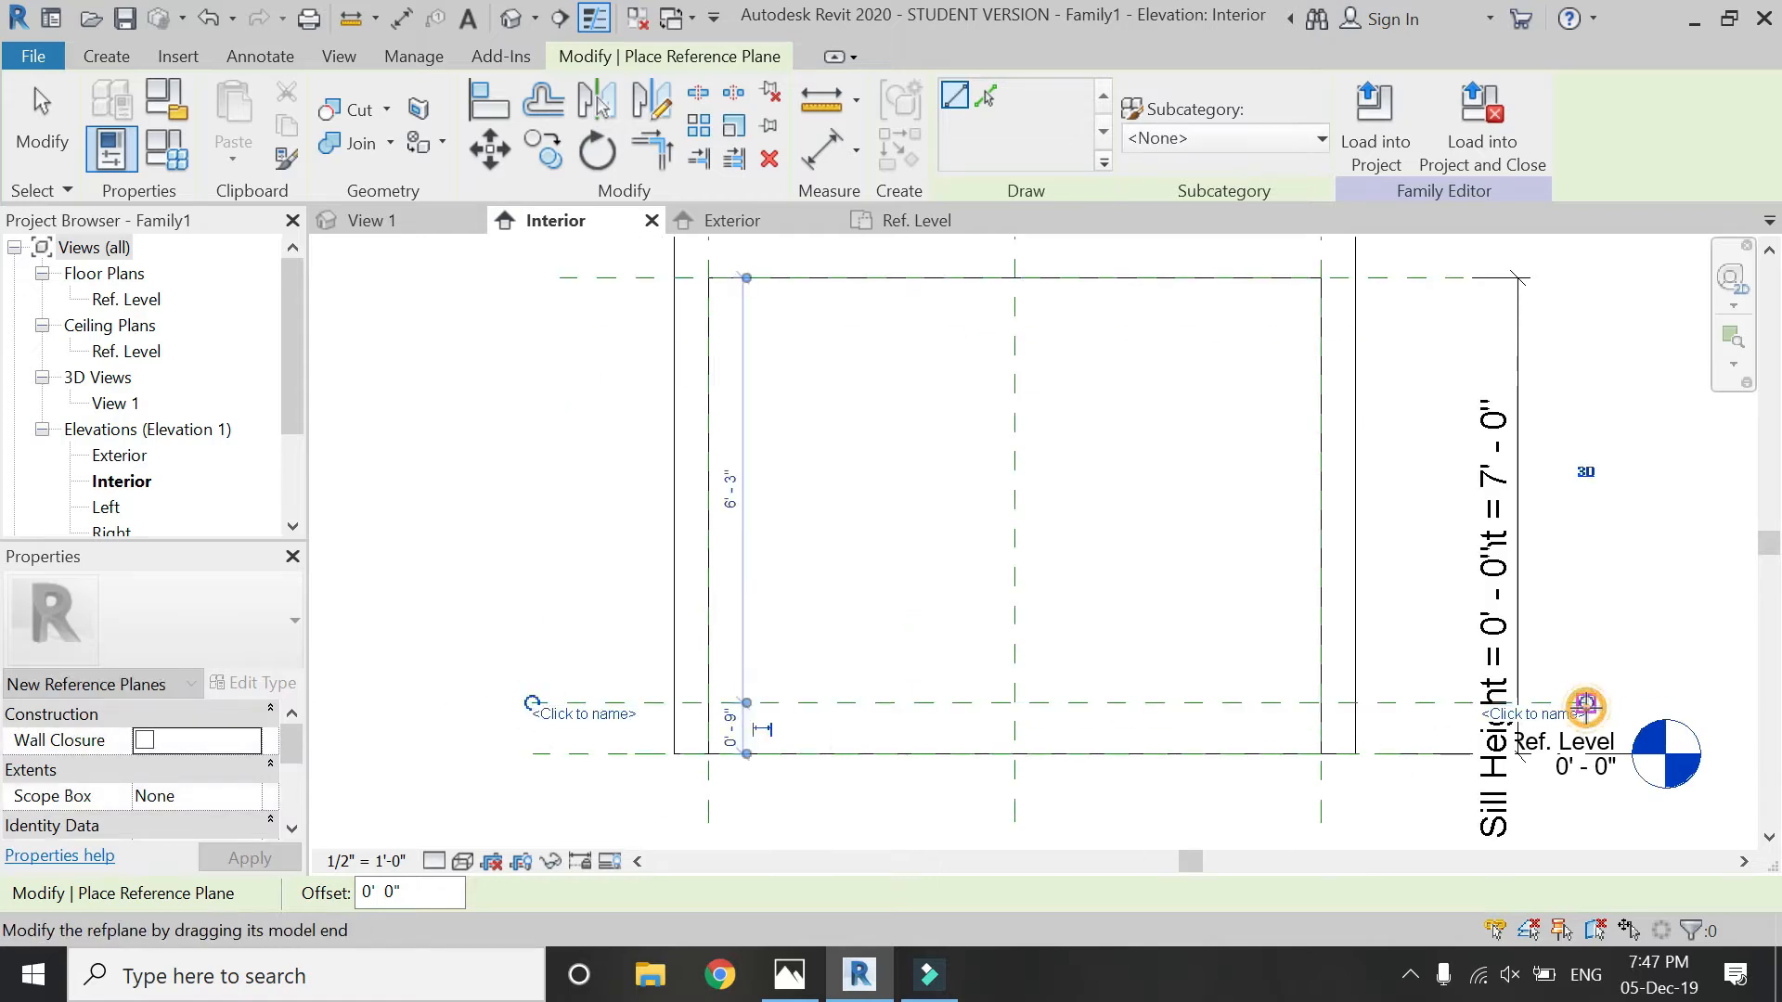
left_click(367, 861)
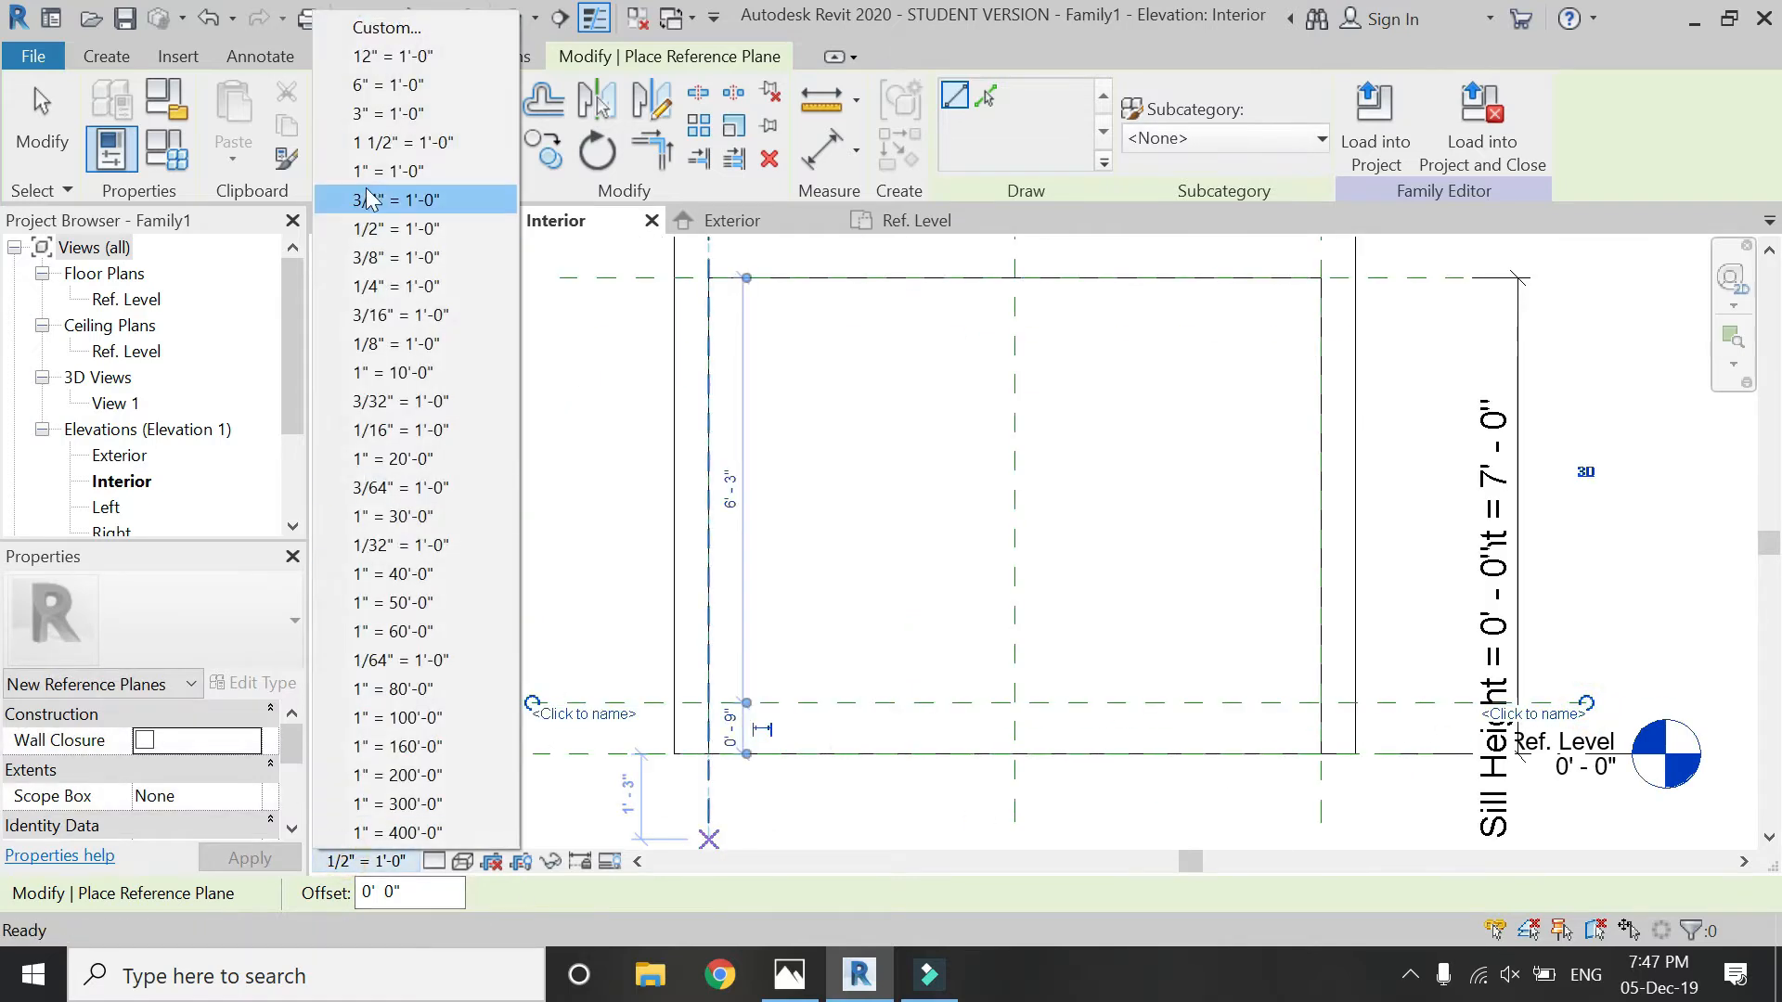
left_click(367, 113)
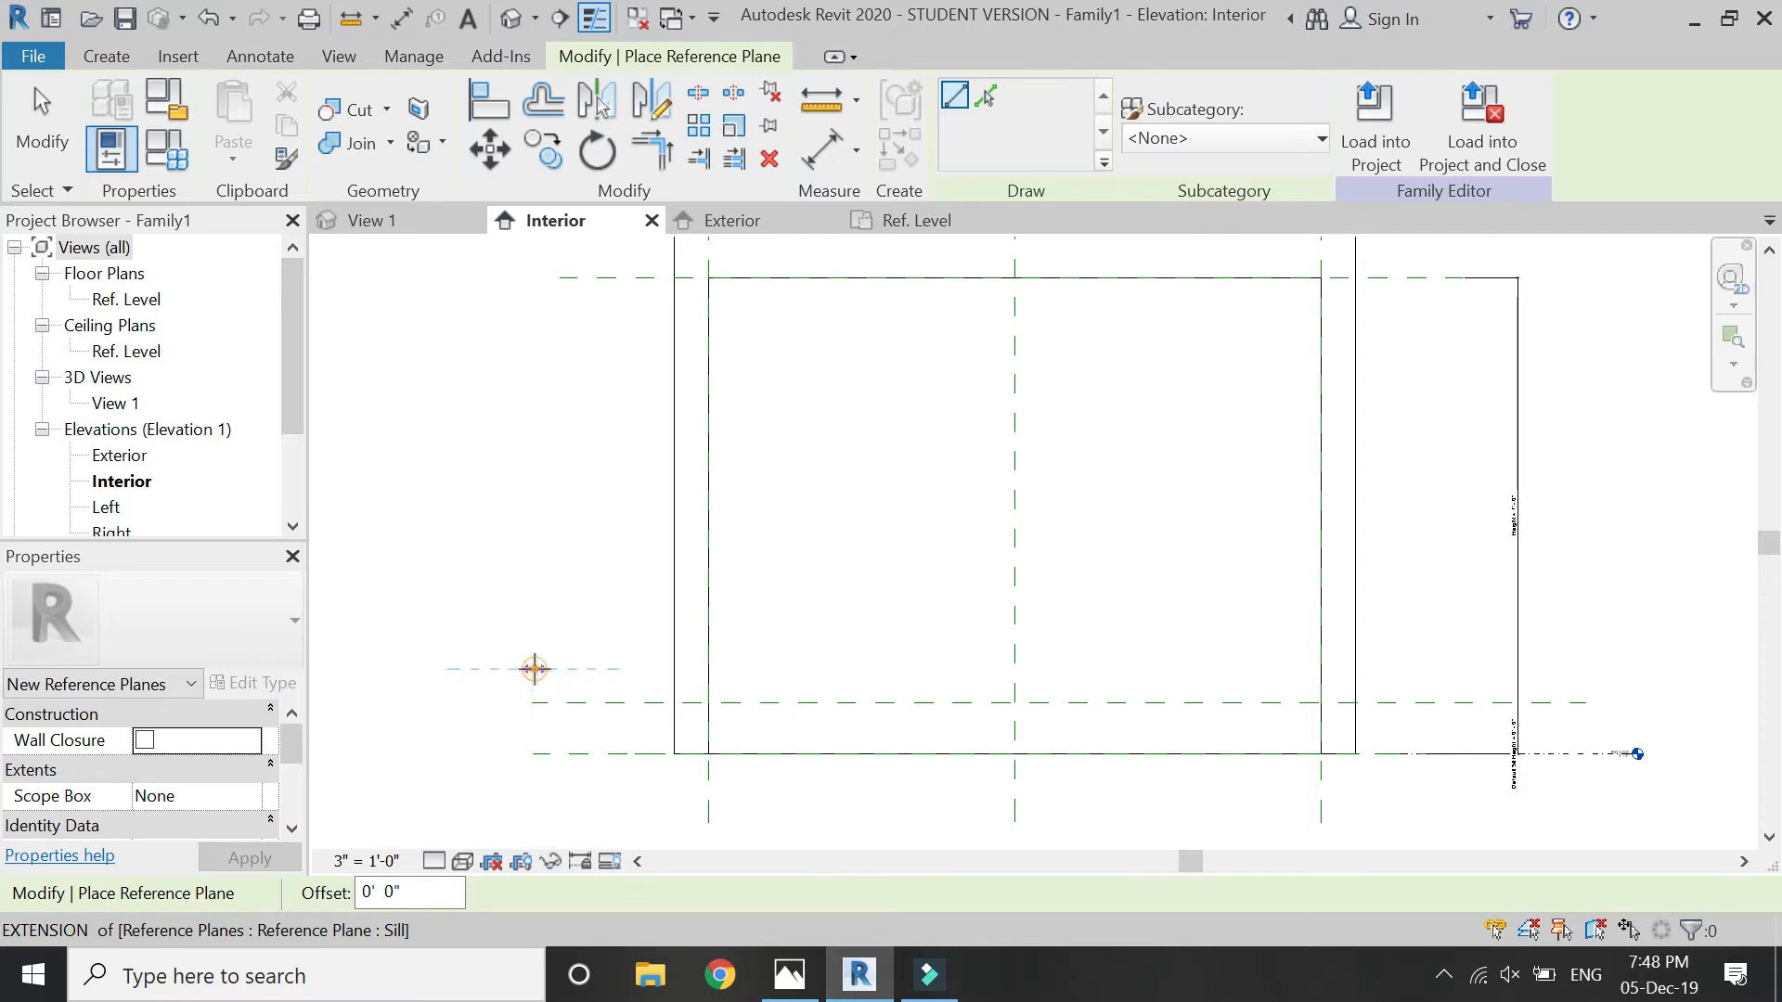
- Draw three more horizontal reference planes above the first, spaced upward at about 6", 9" and 6"
left_click(534, 668)
left_click(1566, 669)
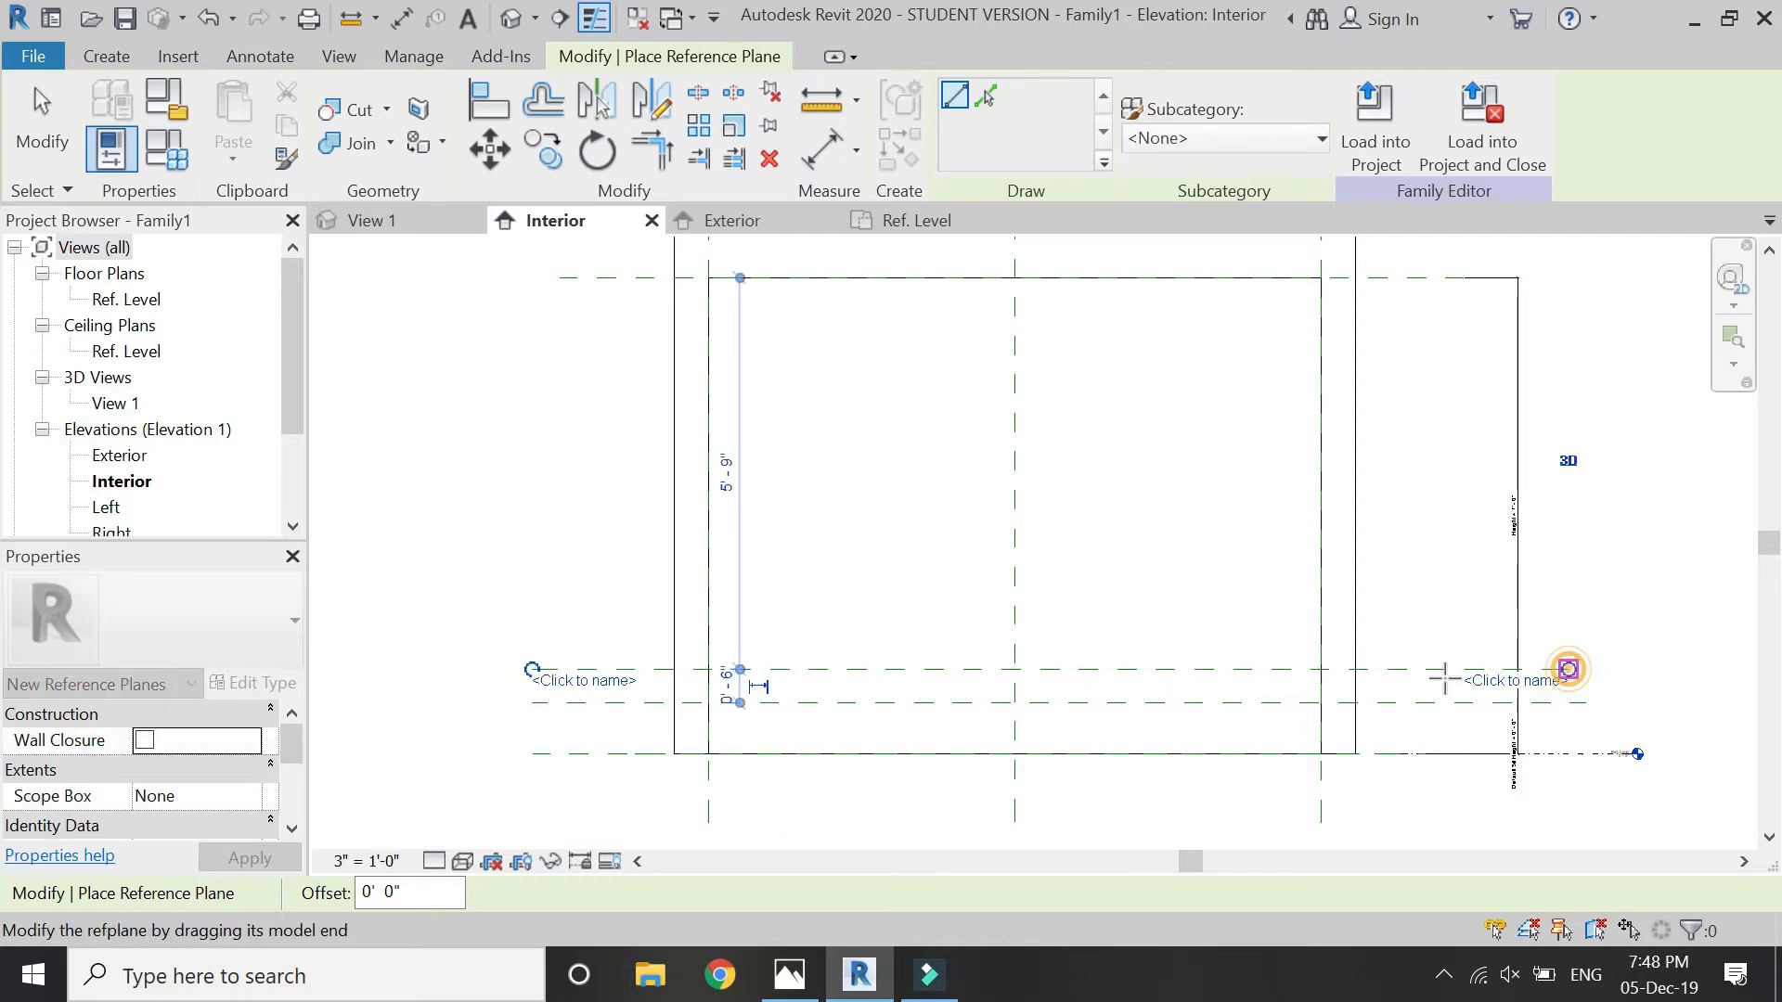
left_click(538, 618)
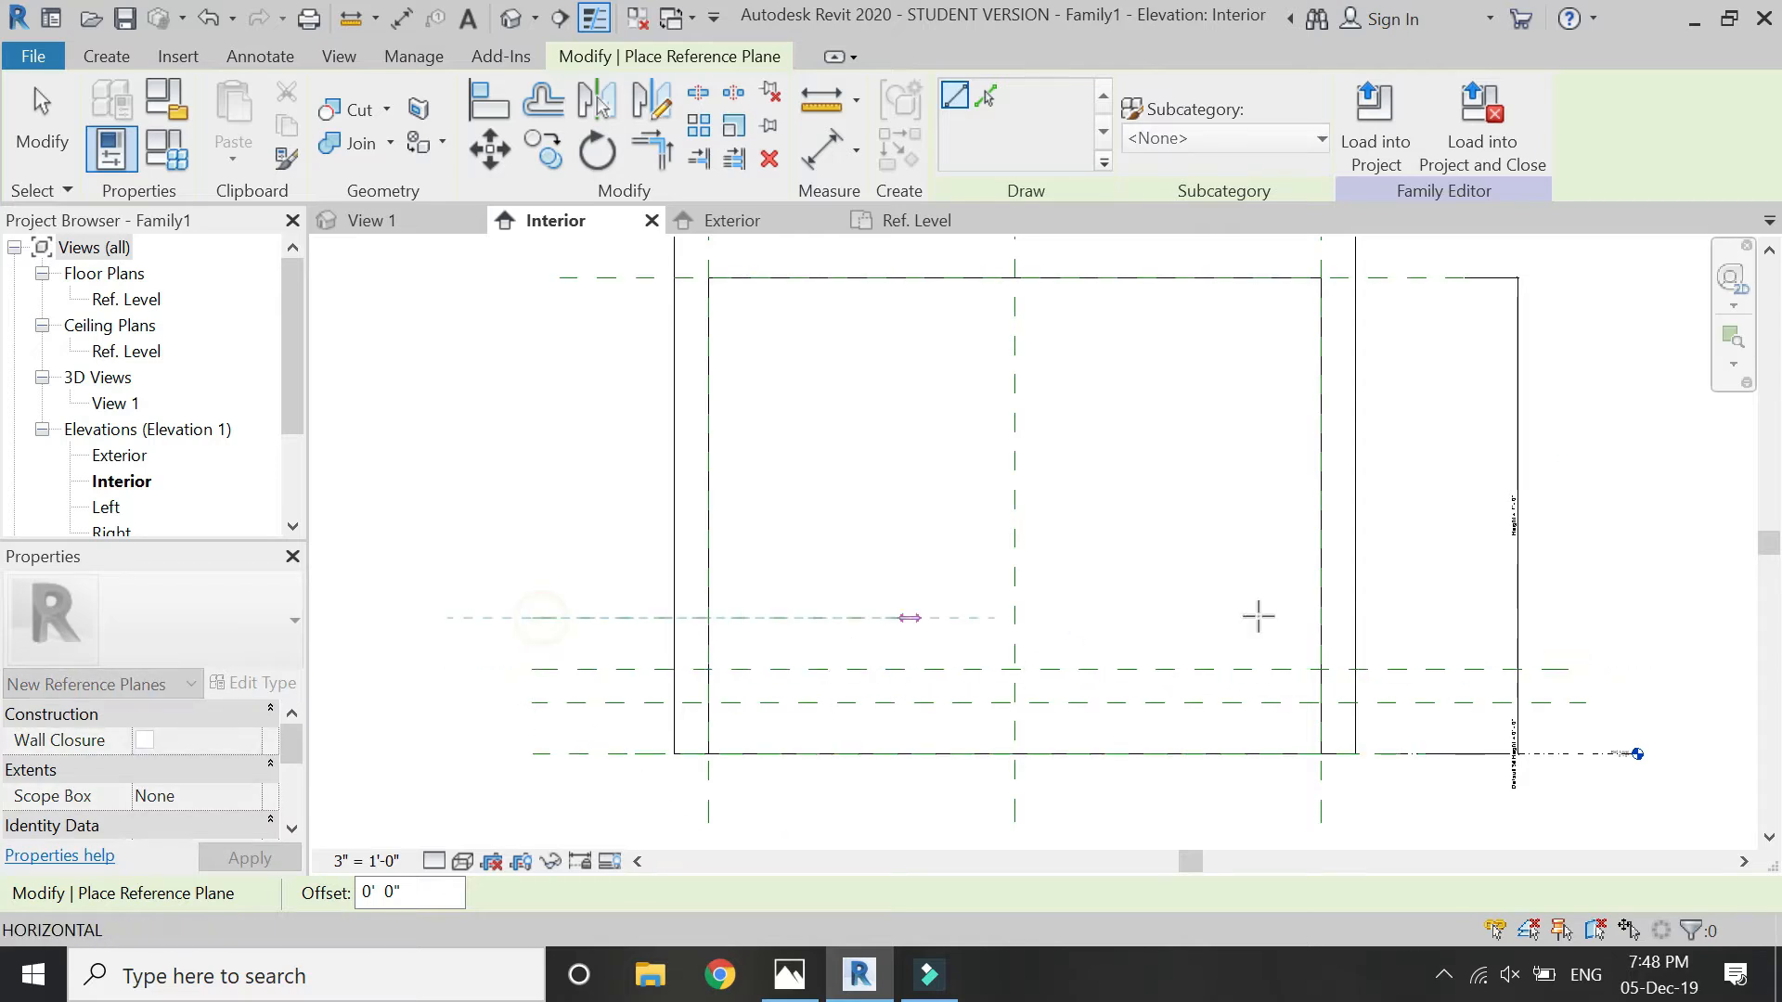
left_click(1578, 619)
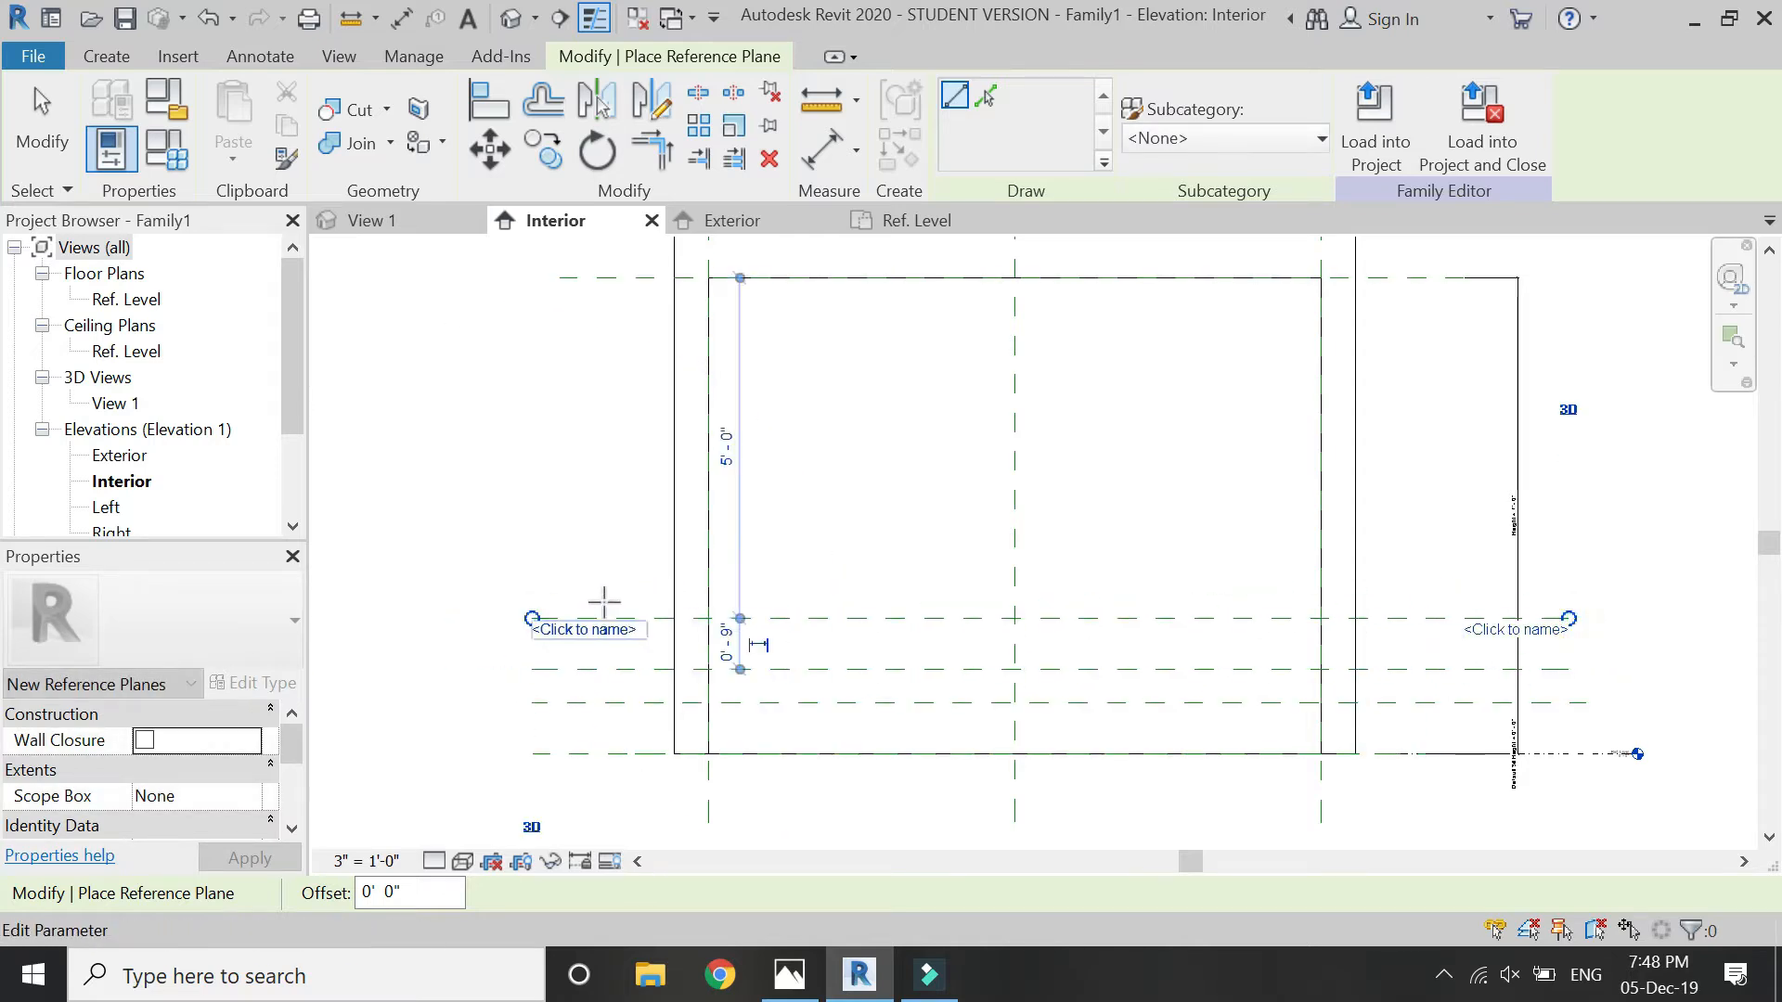
left_click(538, 585)
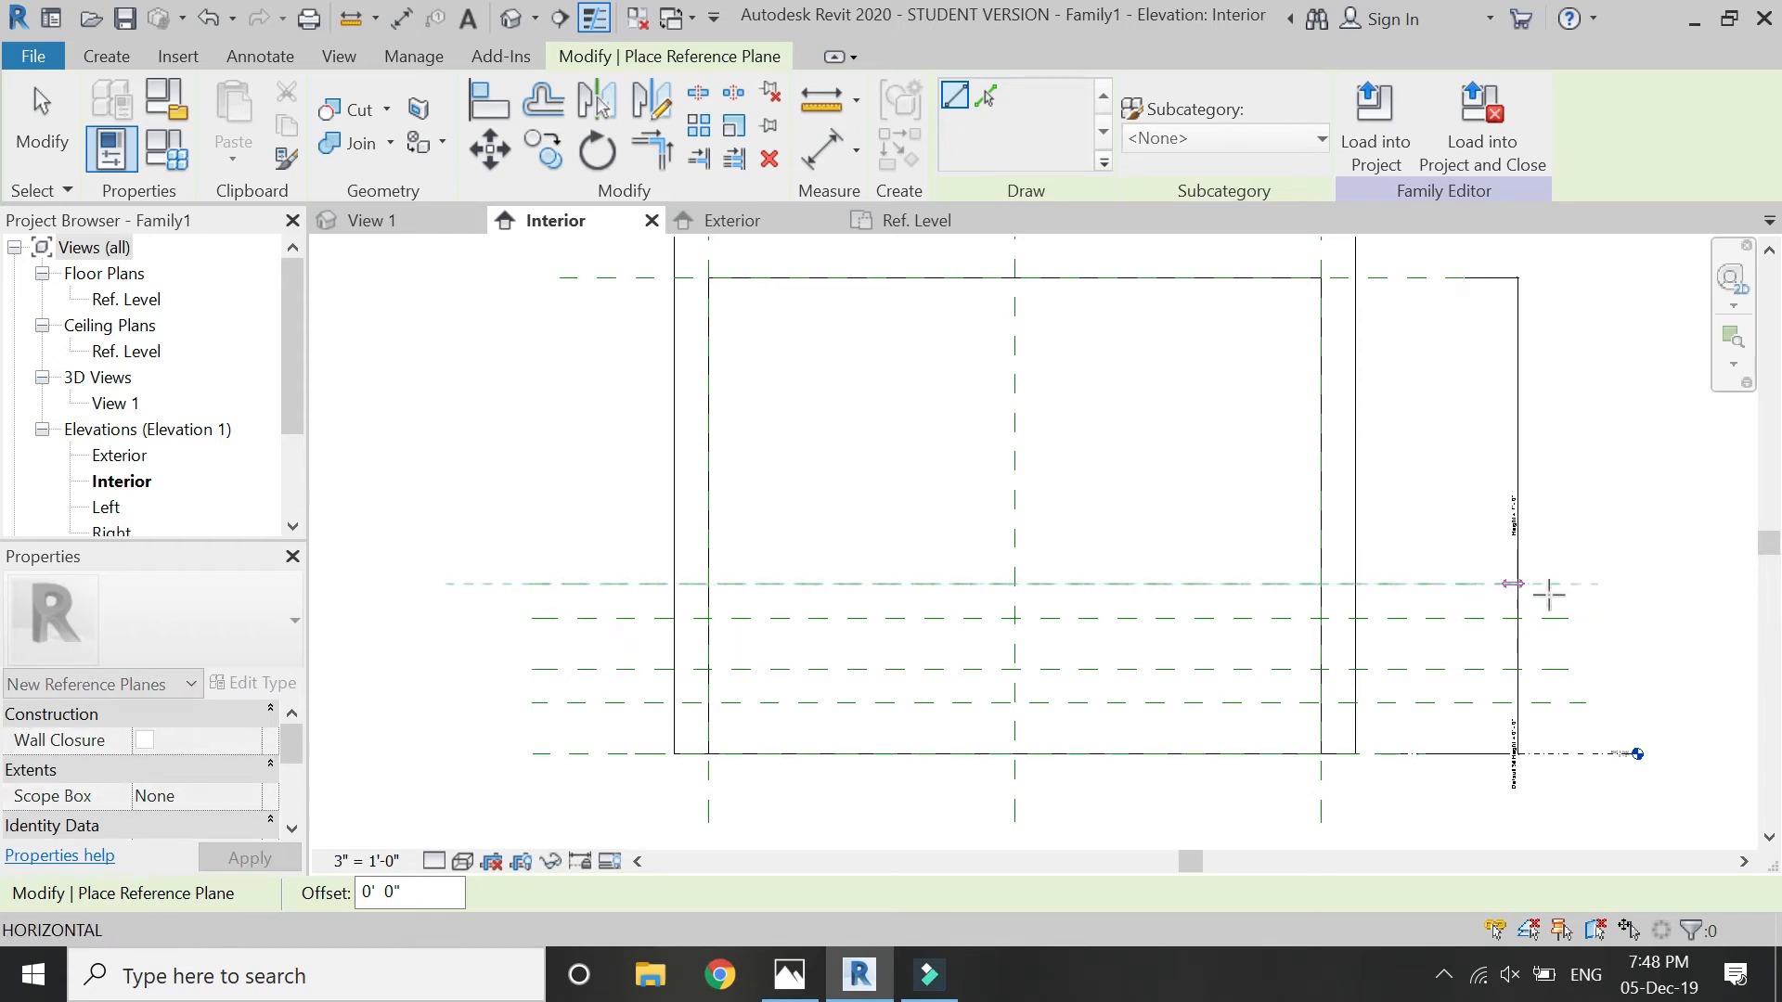
left_click(1583, 587)
- Copy the upper two horizontal reference planes upward three times at 1'-3" intervals, filling the opening up to its head
scroll(547, 659, "up", 2)
key("Escape")
left_click_drag(596, 780, 473, 519)
key("m")
key("v")
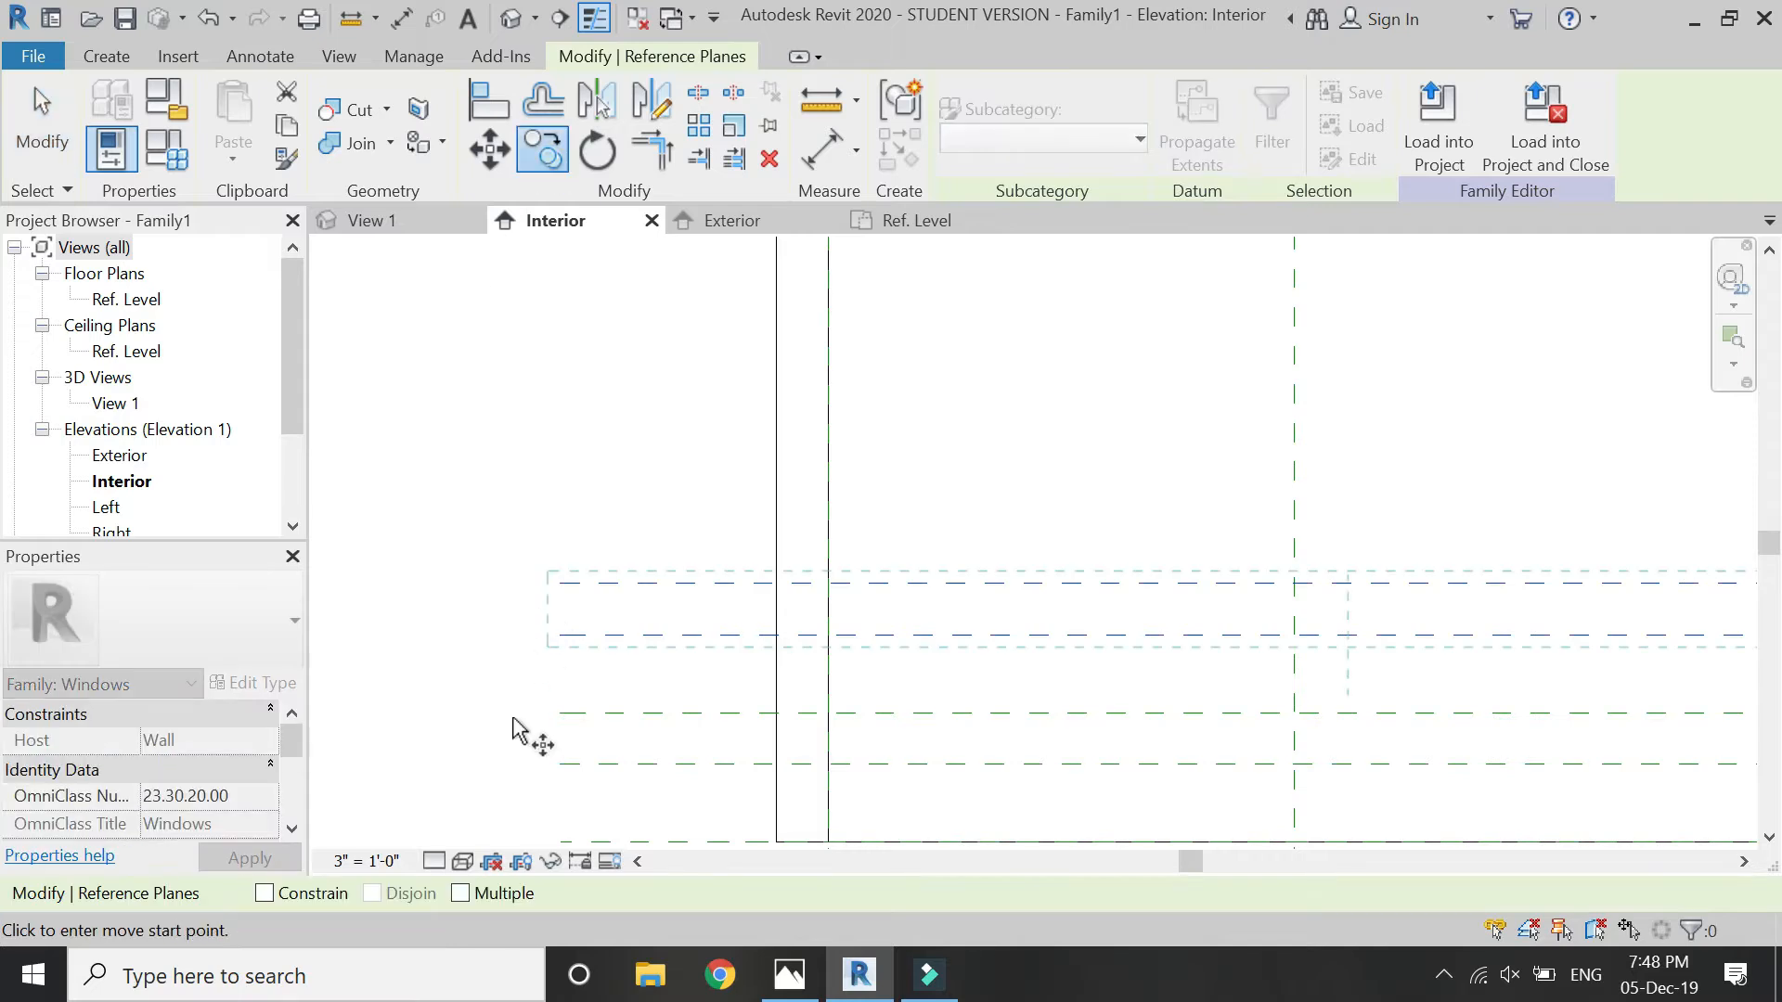
left_click(559, 713)
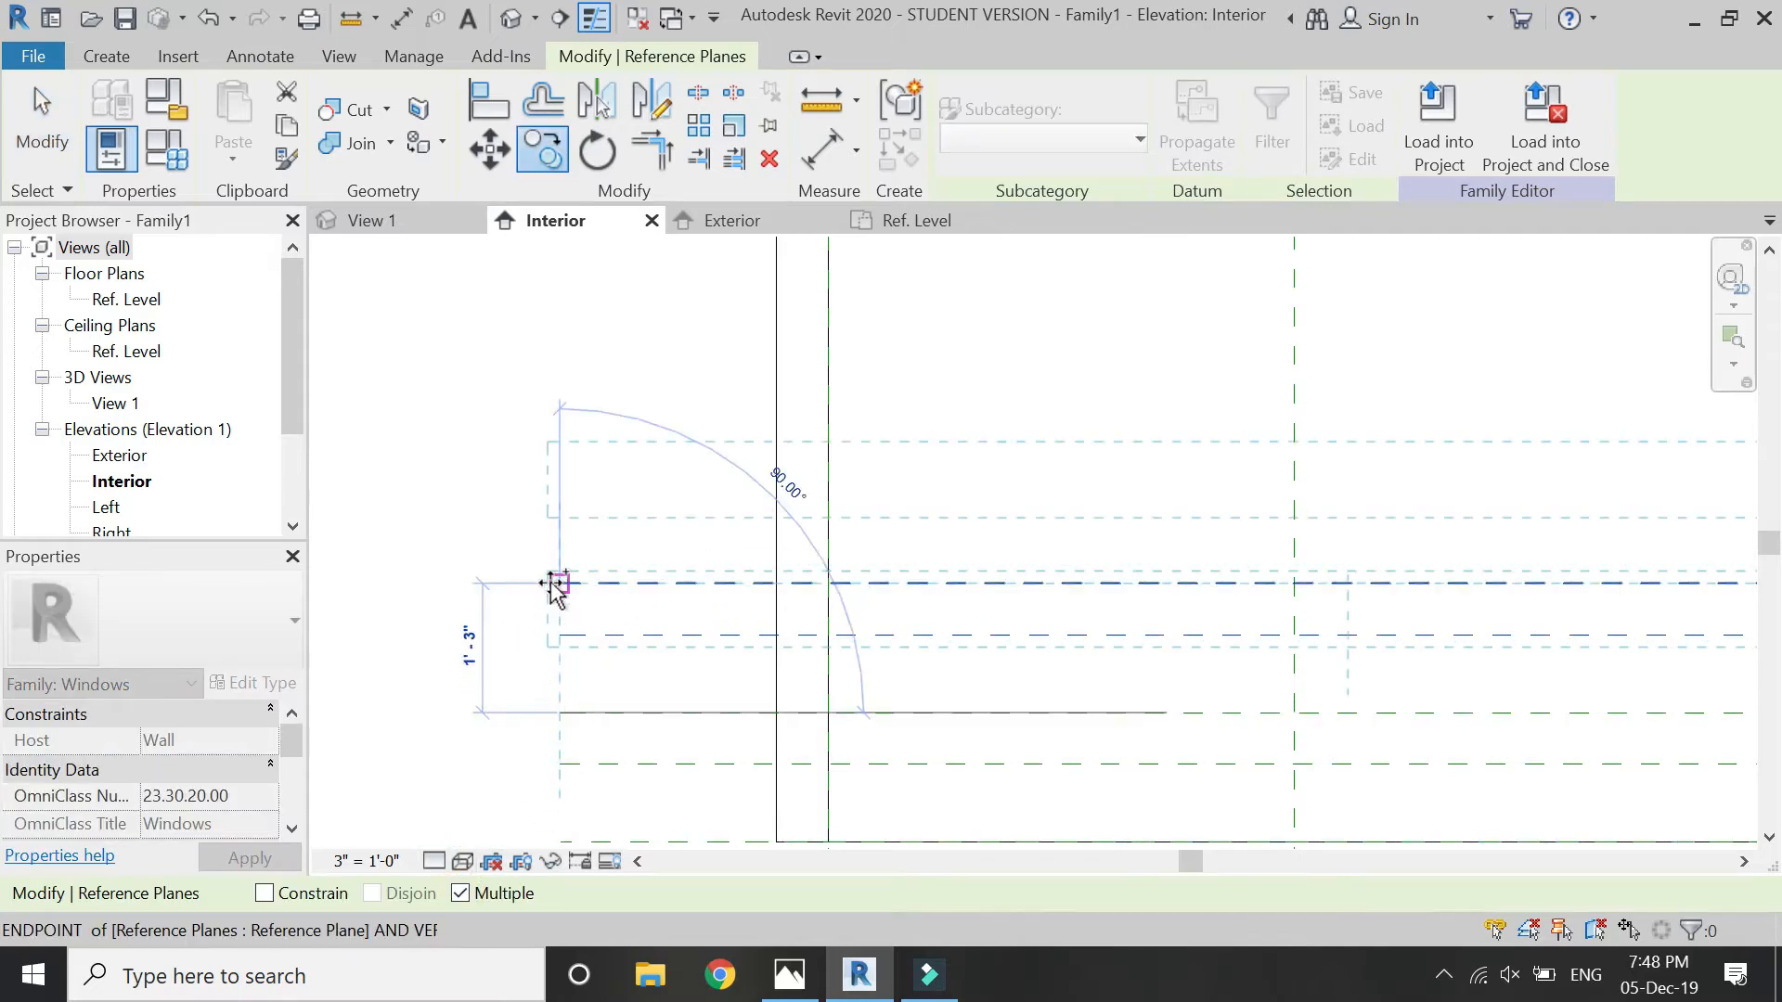
scroll(629, 806, "down", 1)
scroll(628, 806, "down", 3)
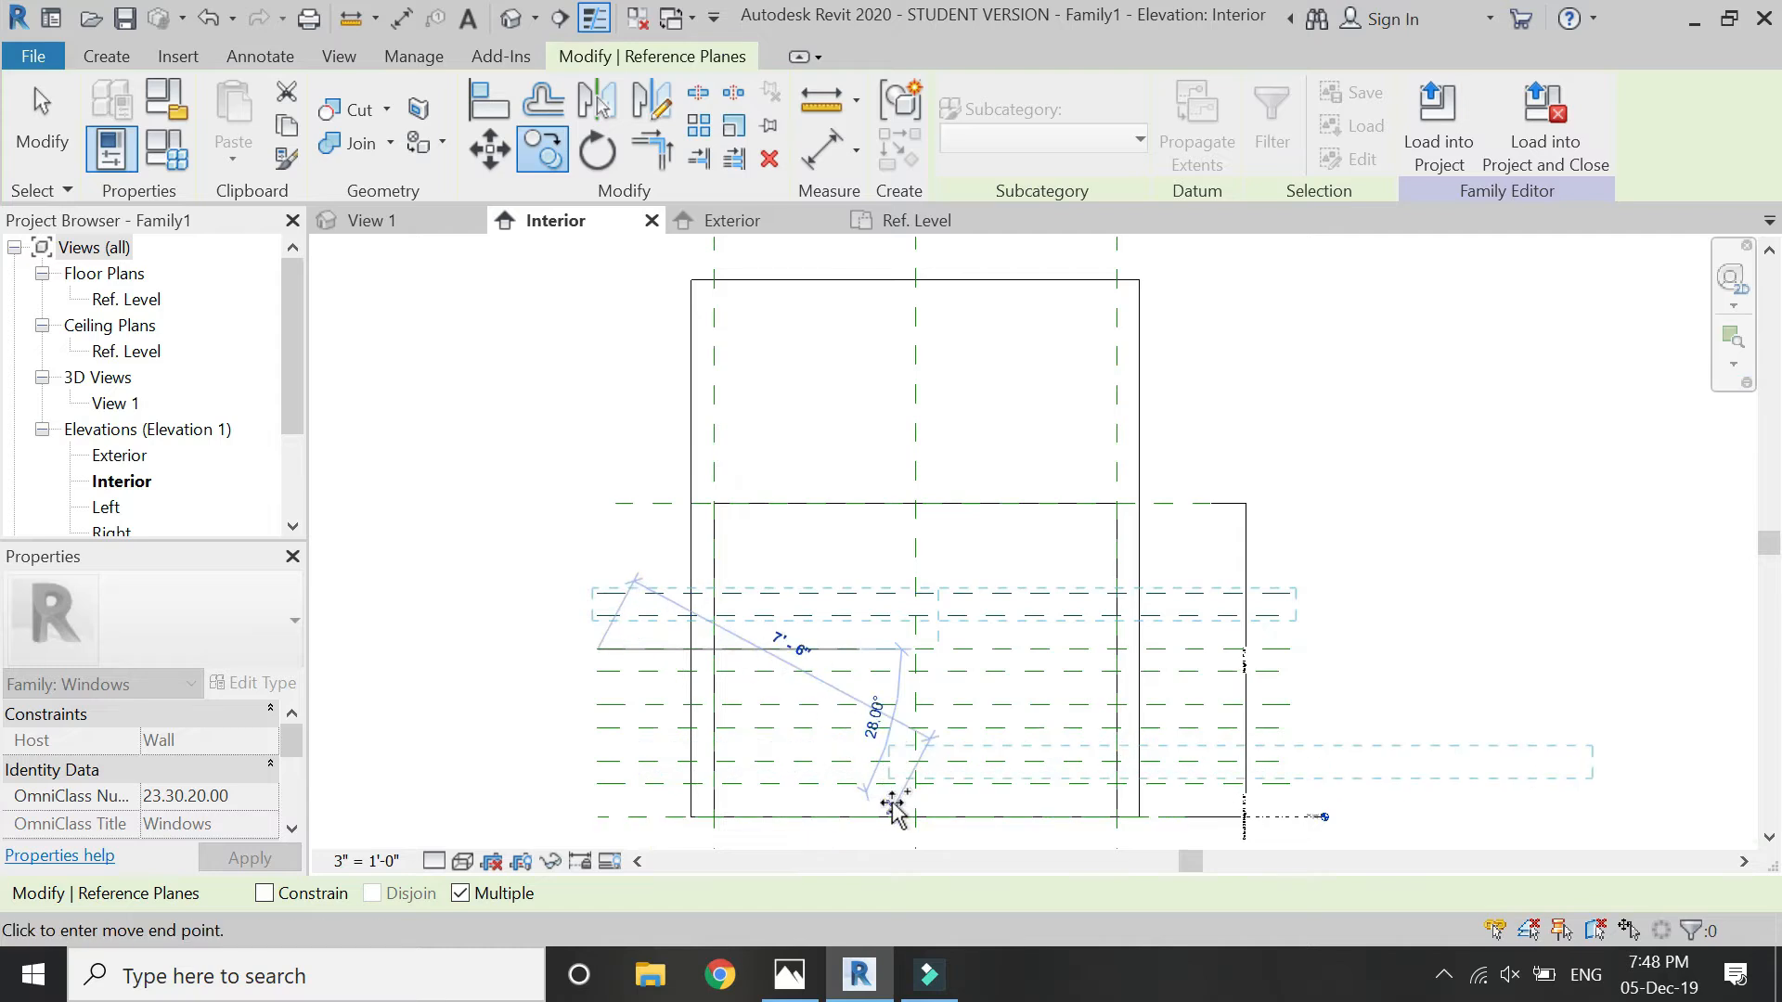
scroll(649, 580, "up", 2)
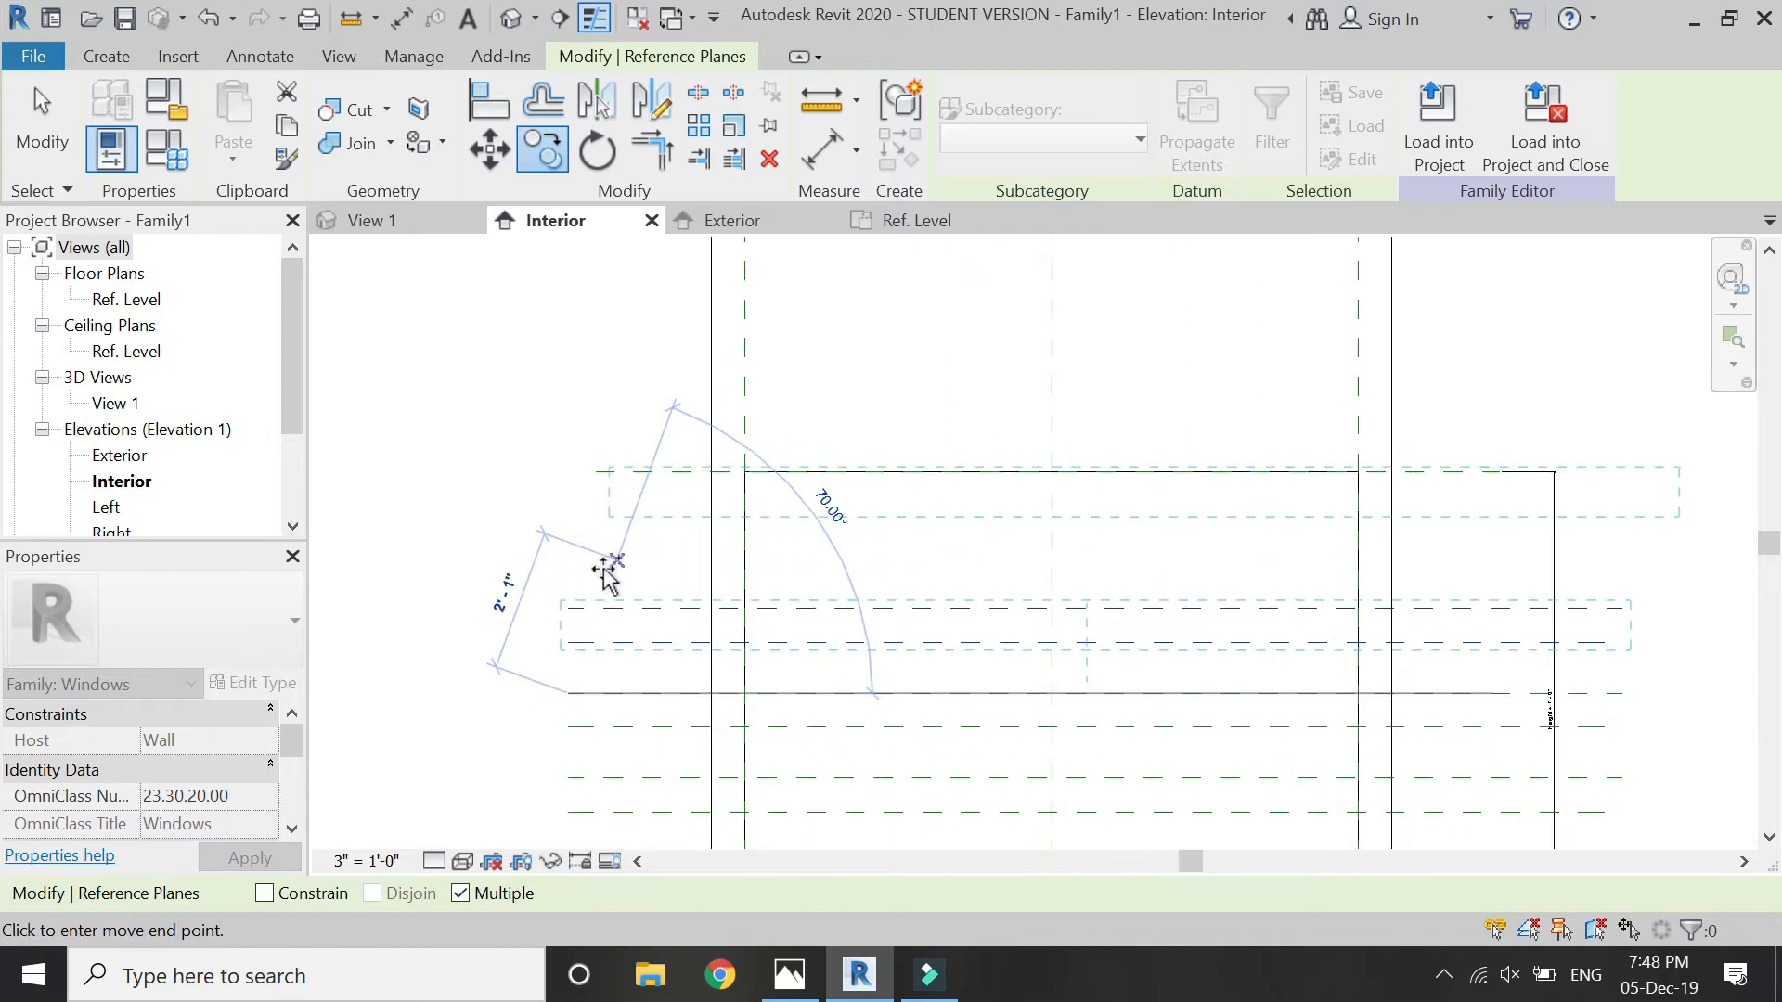
key("Escape")
key("Escape")
scroll(546, 366, "down", 2)
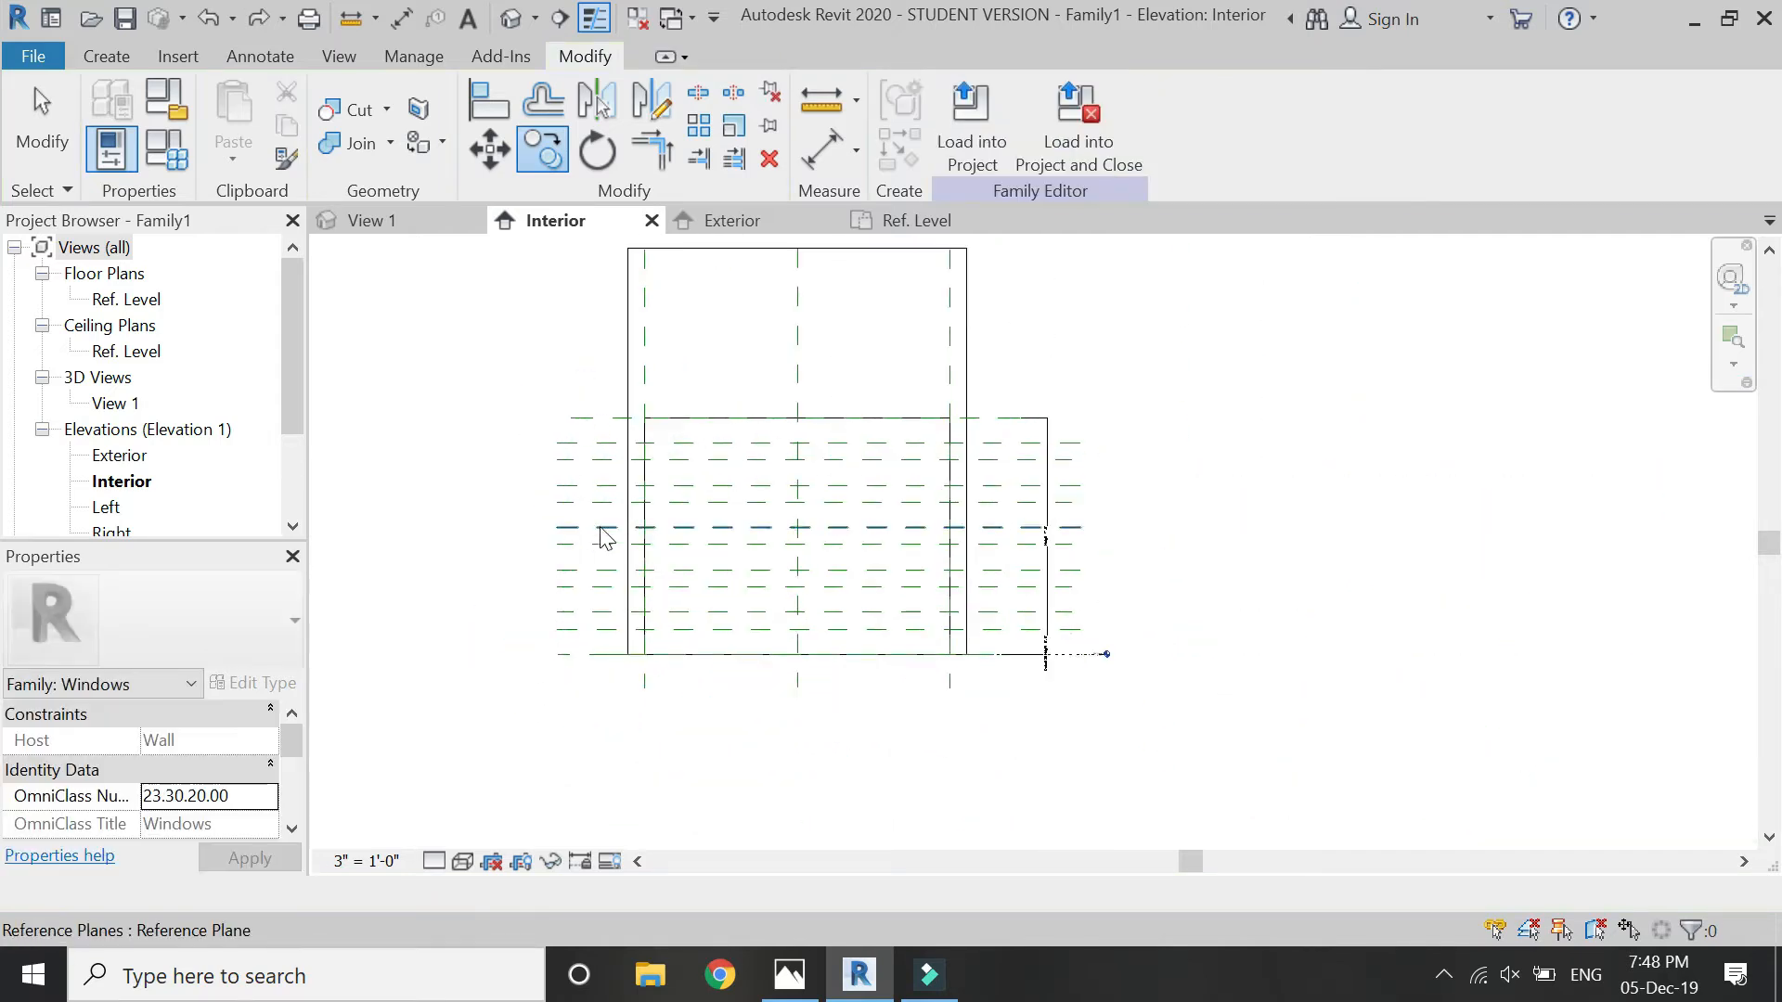
- Draw two full-height vertical reference planes, about 6" inside the opening's left side and about 1'-0" inside its right side
scroll(613, 501, "up", 2)
left_click(104, 57)
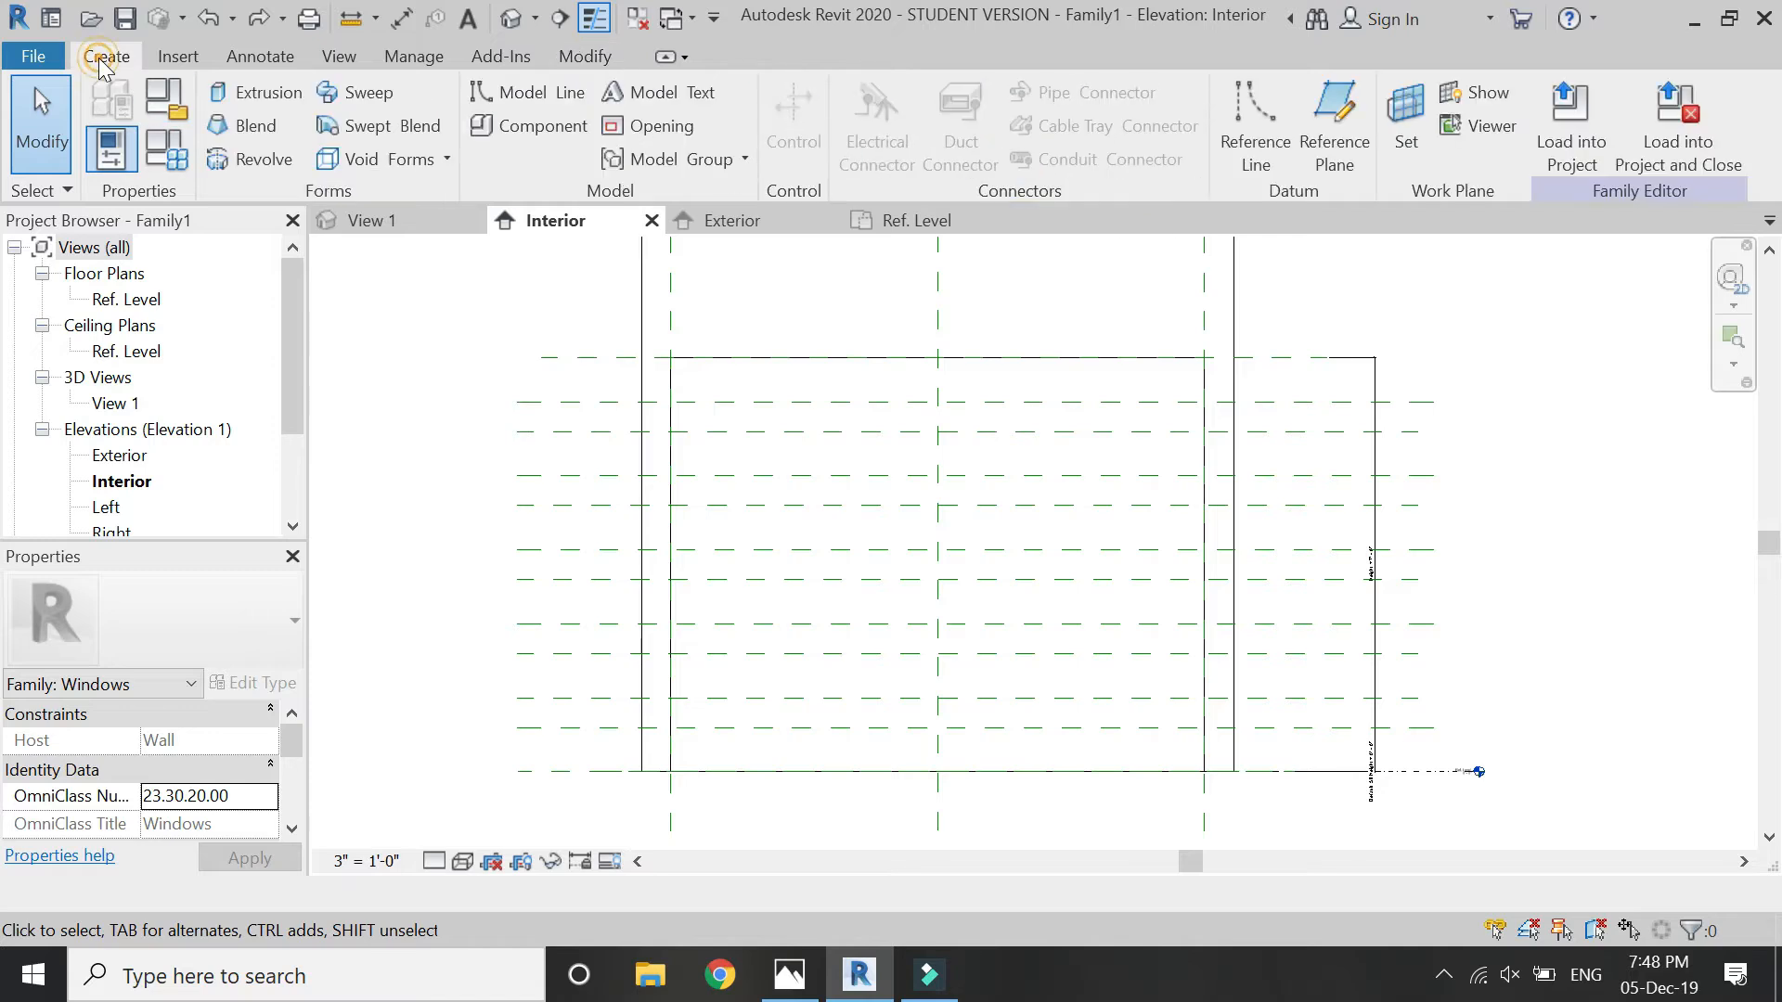
left_click(1333, 121)
scroll(687, 371, "down", 2)
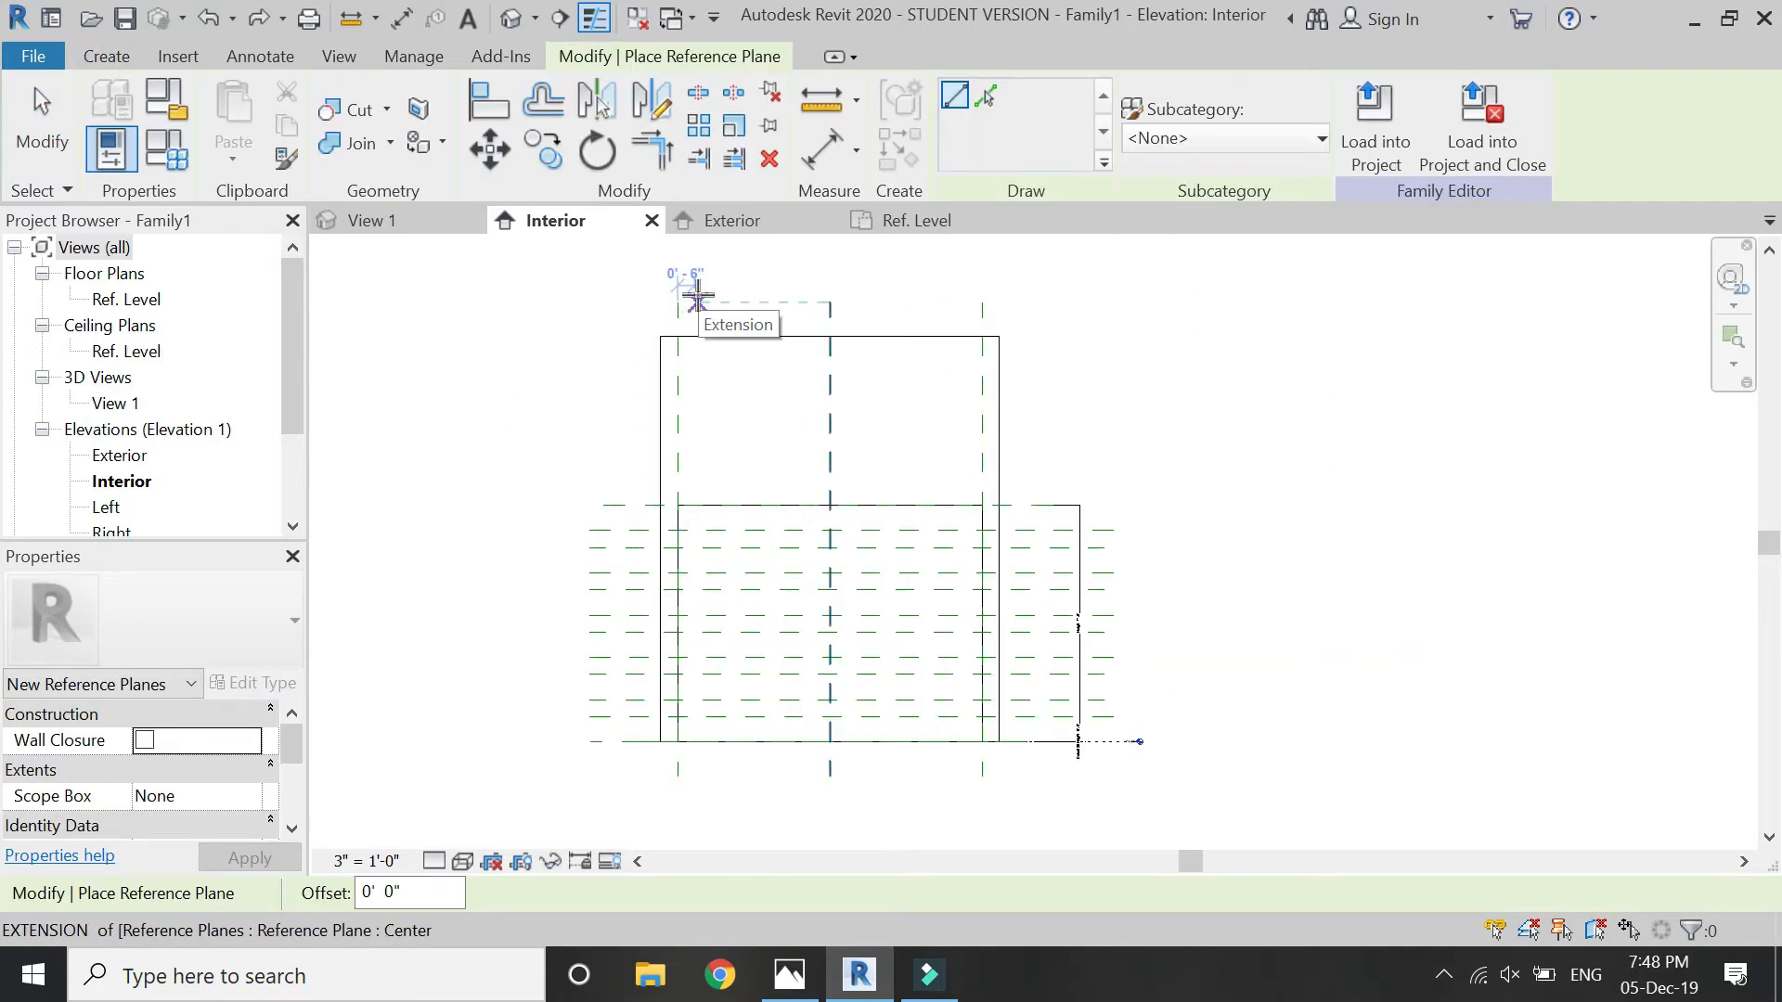
left_click(696, 297)
left_click(695, 770)
left_click(947, 303)
left_click(948, 776)
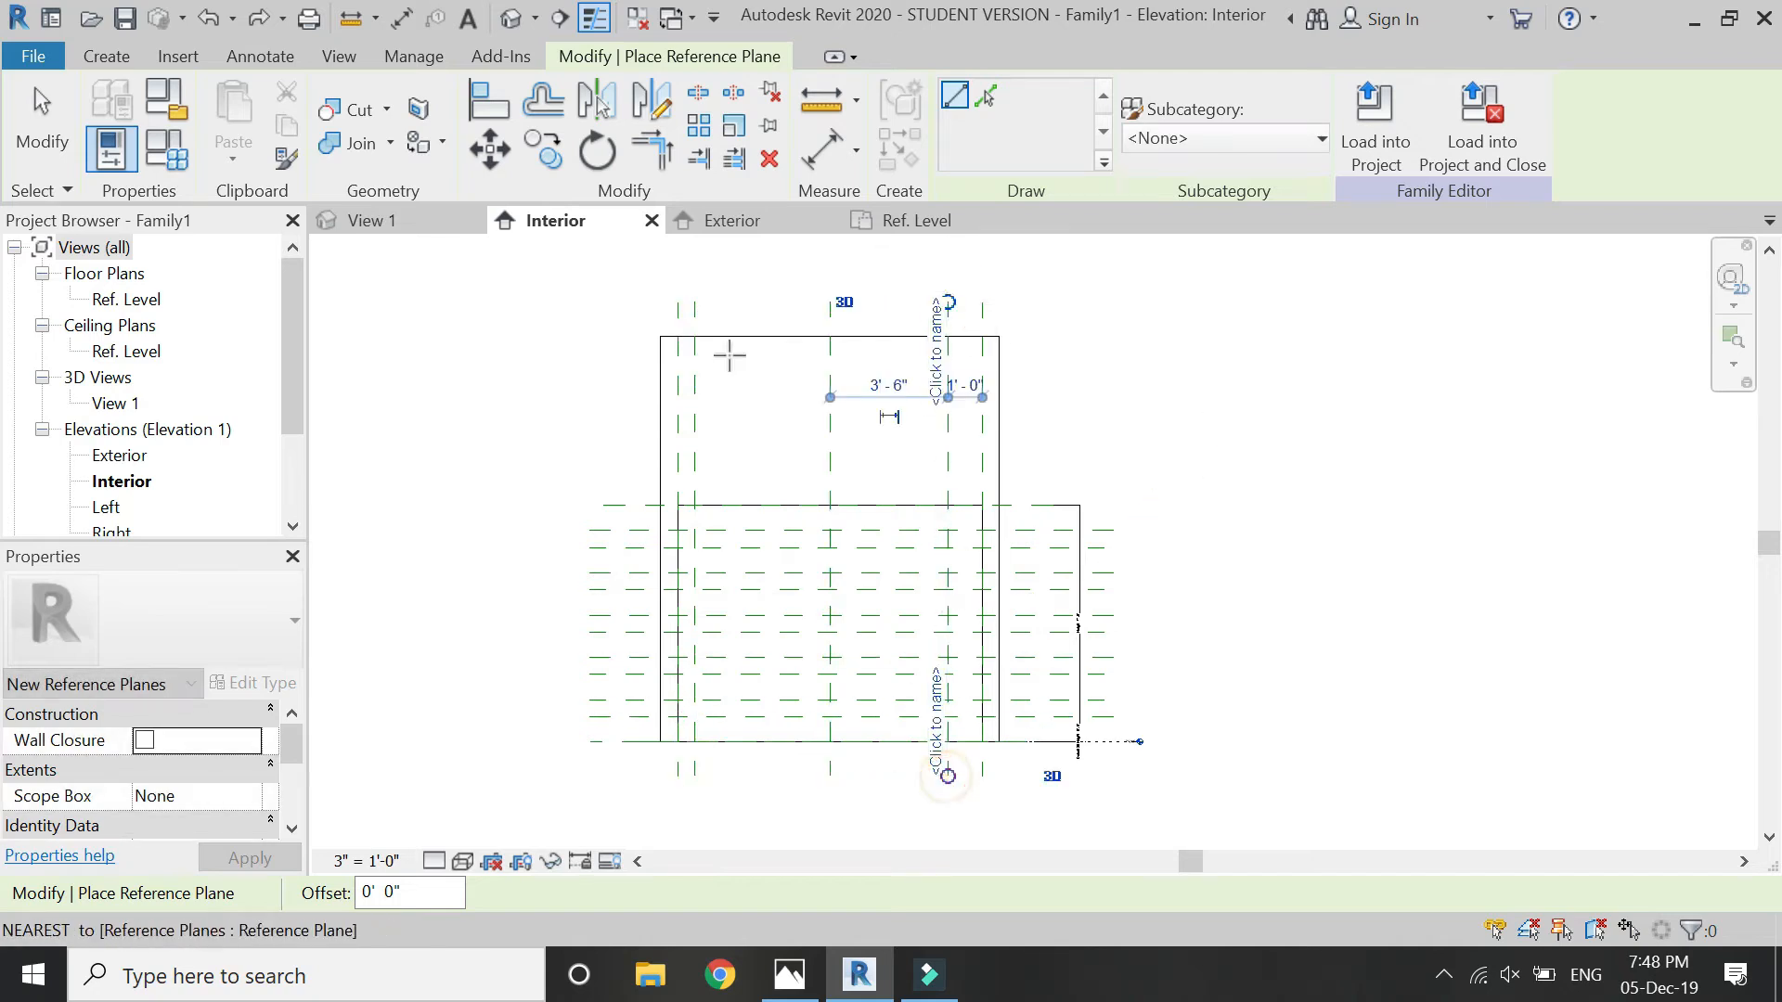
key("Escape")
key("Escape")
- Set the left inner vertical reference plane's distance from the opening's left side to 7.5"
scroll(693, 303, "up", 4)
left_click(692, 313)
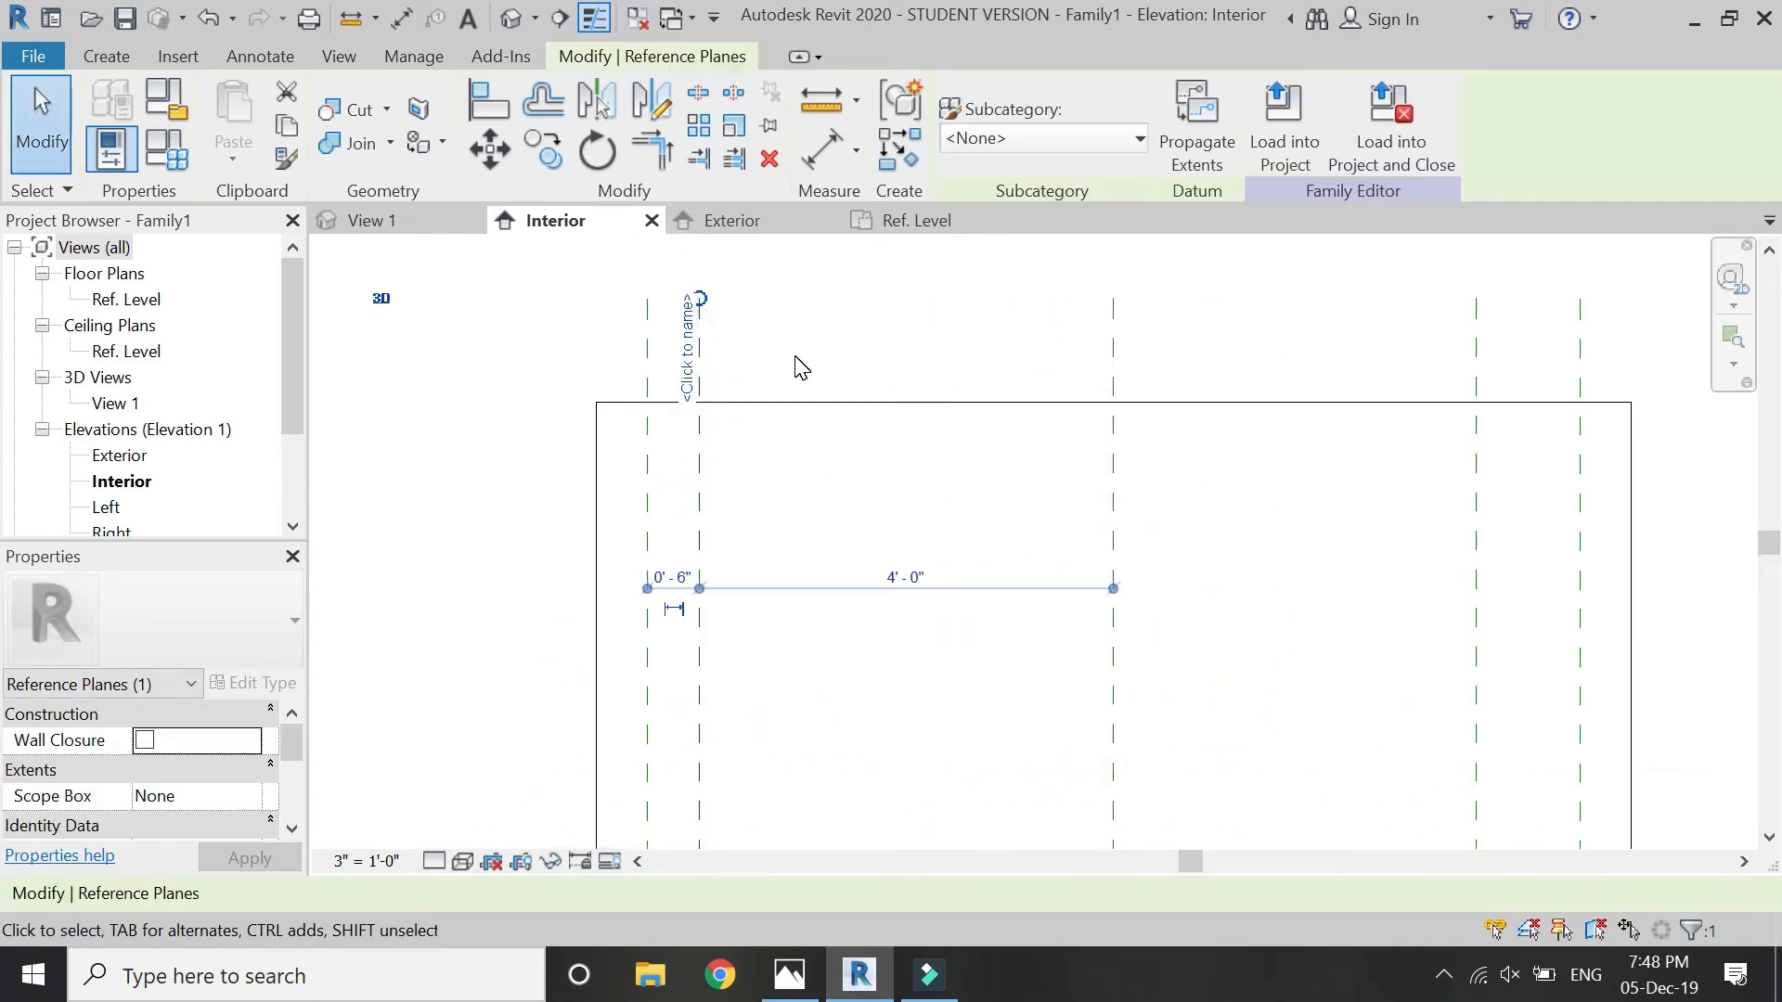
left_click(675, 574)
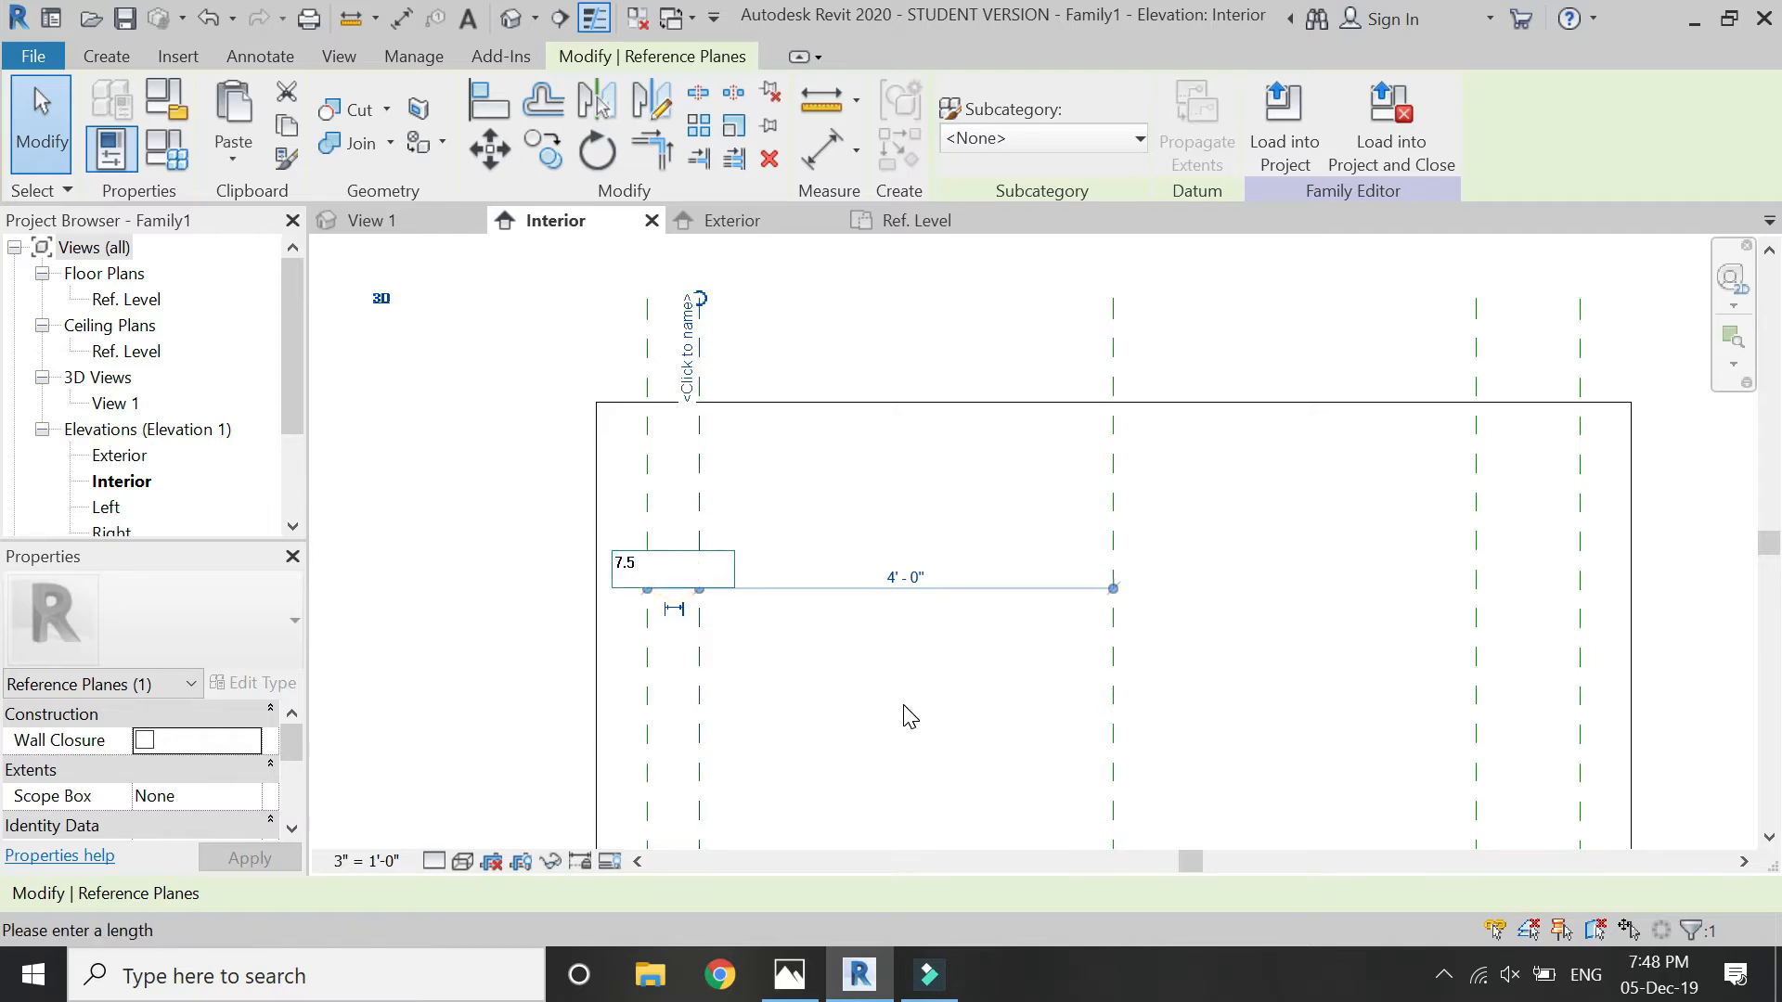
key("Return")
scroll(649, 493, "down", 3)
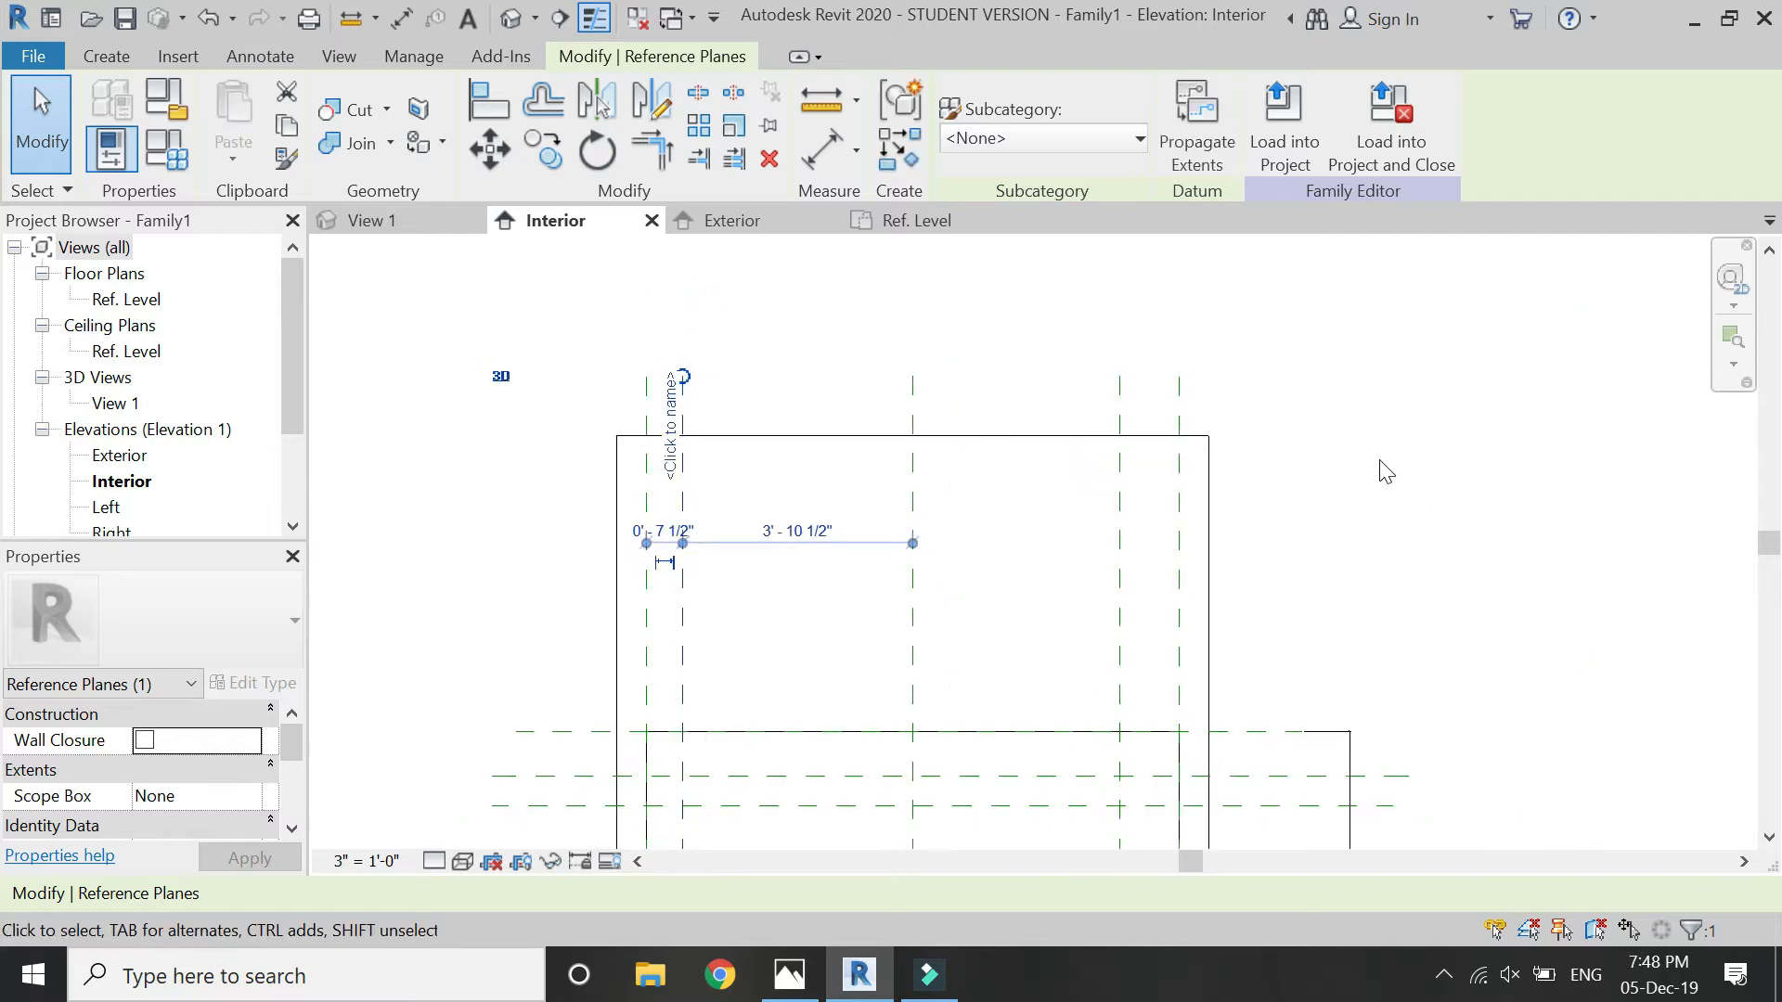
- Set the right inner vertical reference plane's distance from the opening's right side to 7.5"
scroll(1143, 431, "up", 3)
left_click(1135, 453)
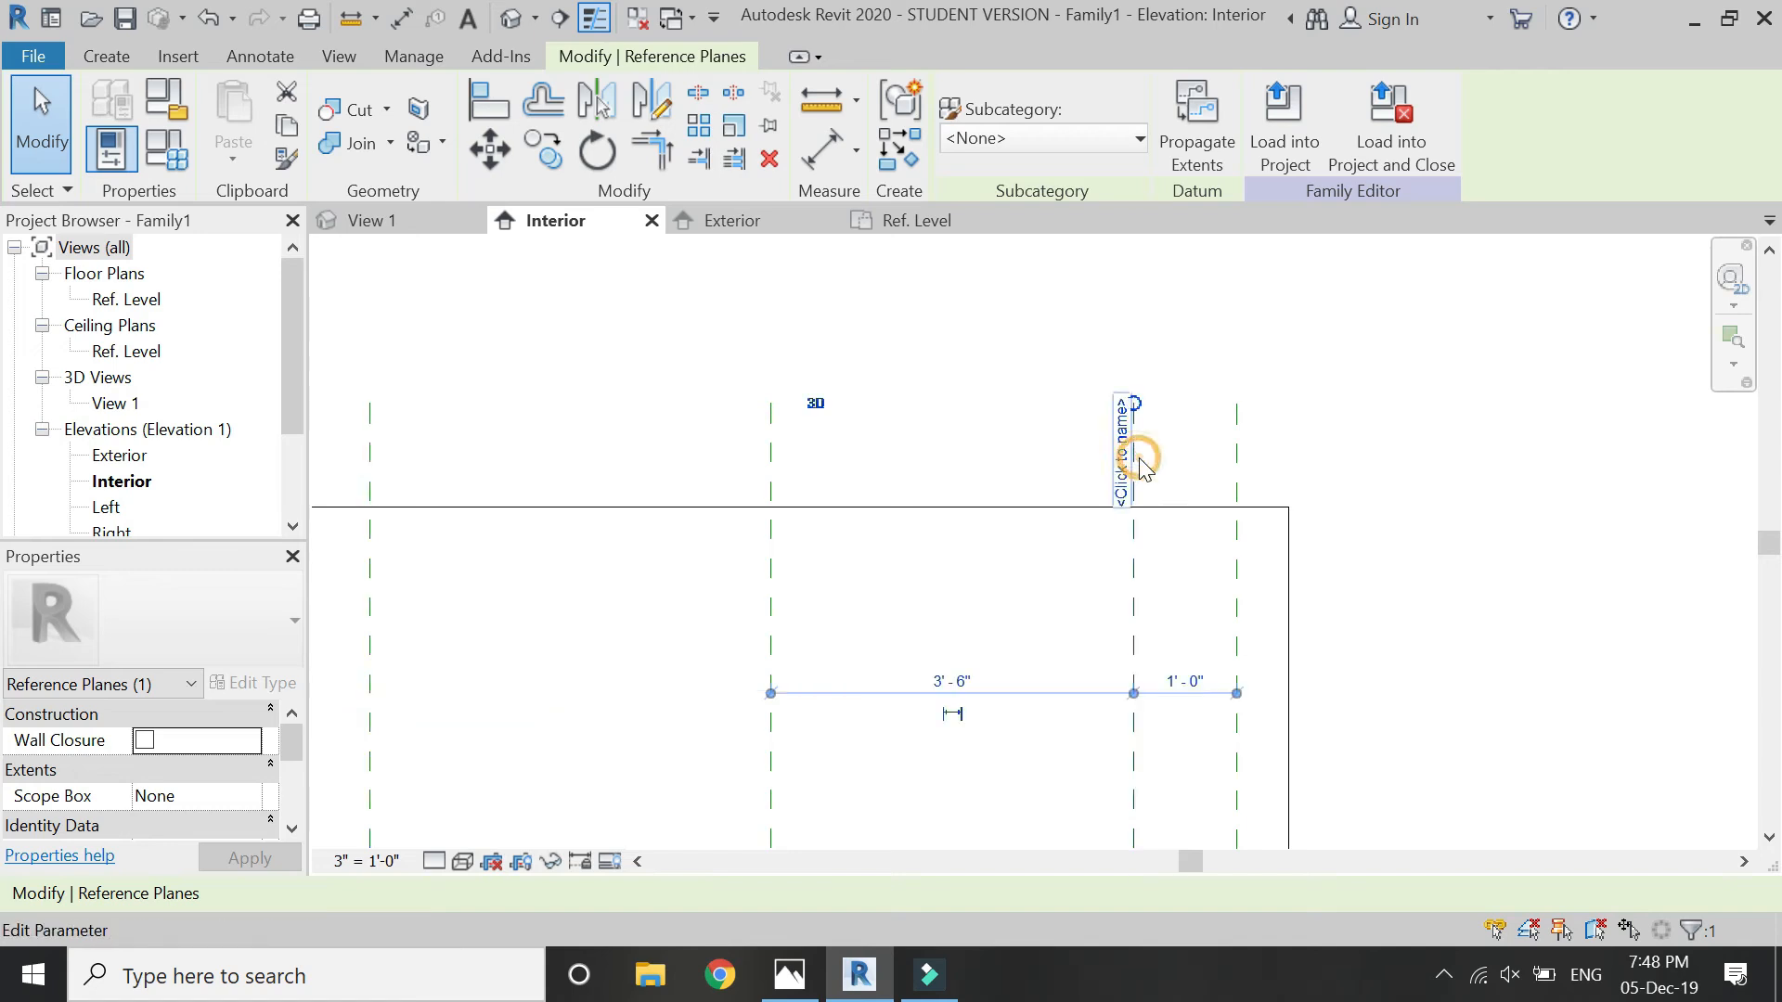
left_click(1194, 682)
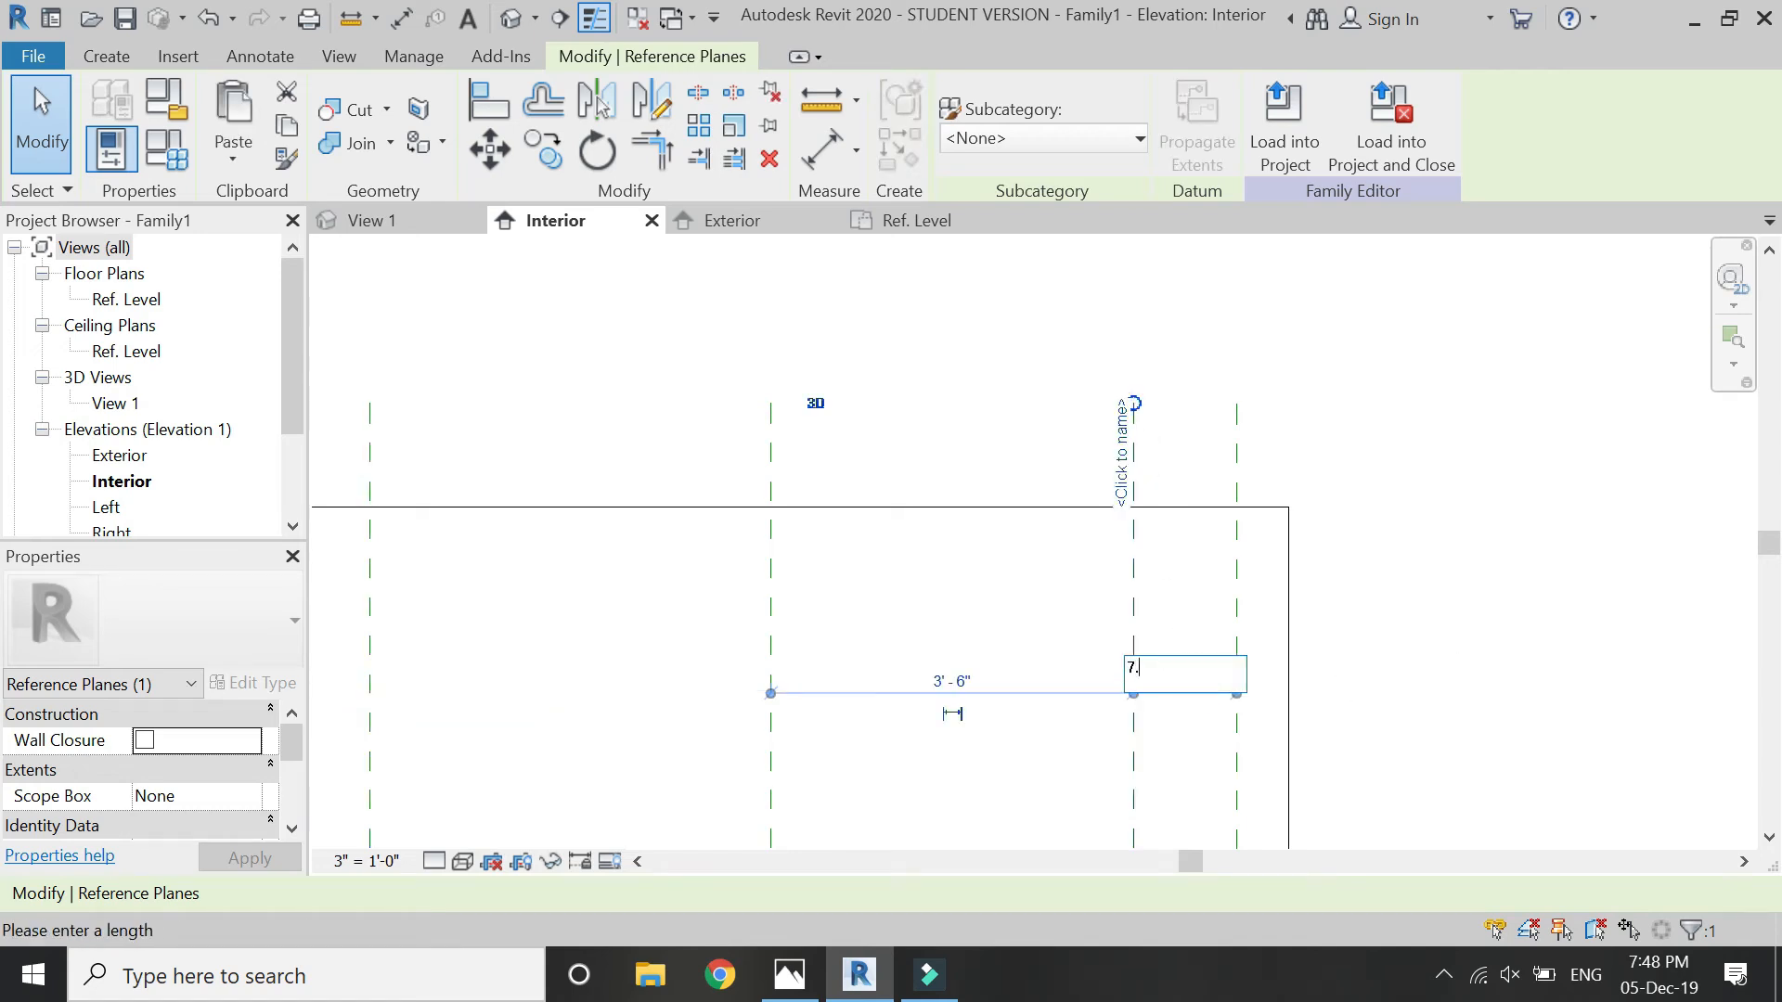
type("7.5")
key("Return")
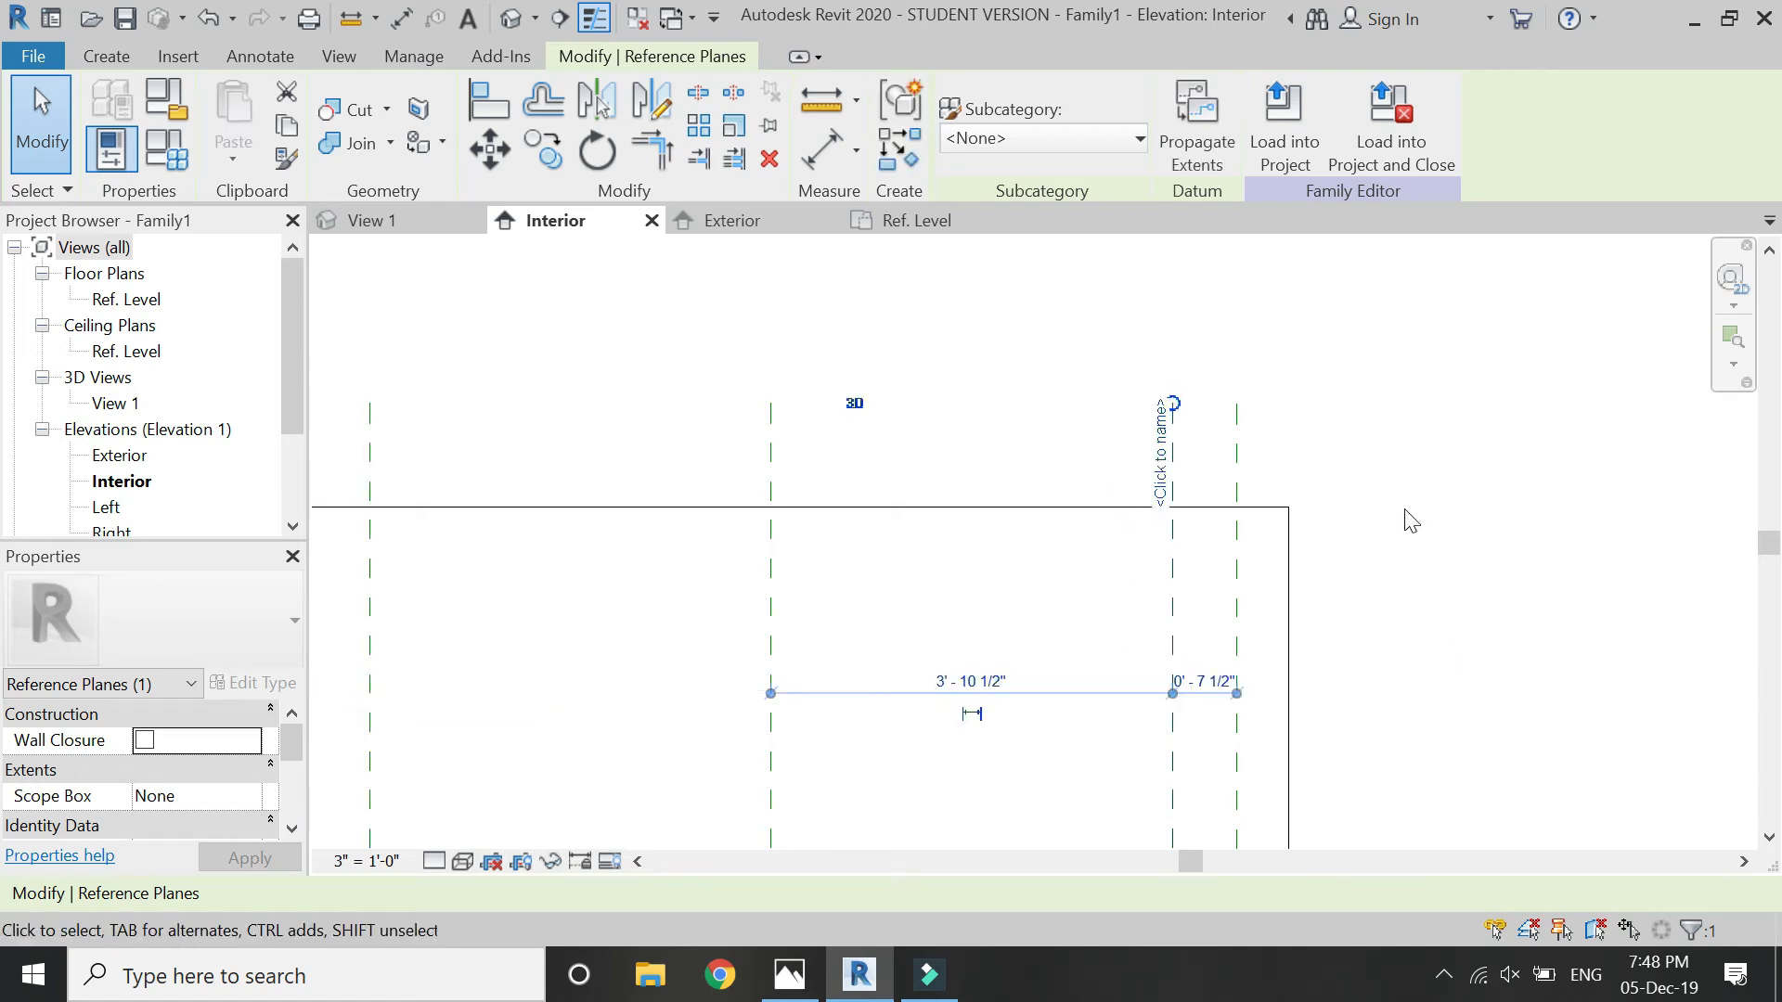
key("Escape")
- Draw a vertical reference plane to the right of the left inner plane and set the distance between them to 9"
scroll(889, 311, "down", 2)
scroll(884, 301, "down", 2)
scroll(815, 329, "down", 3)
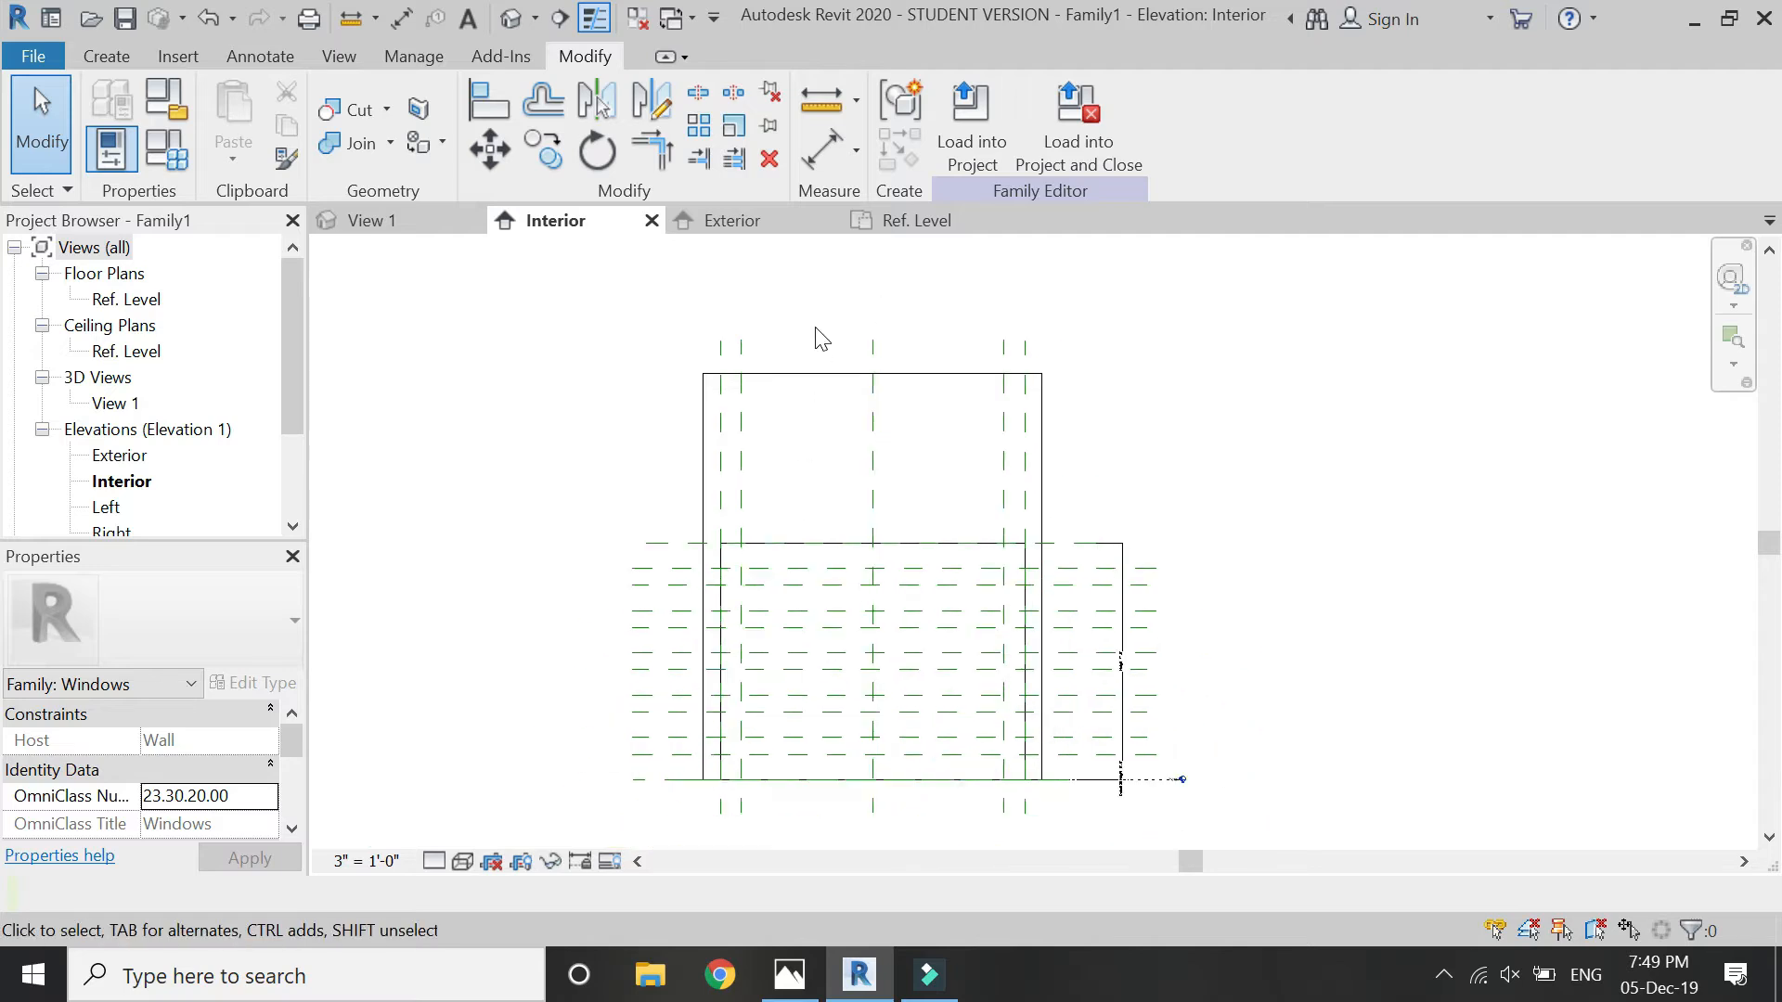
scroll(849, 655, "up", 3)
left_click(107, 57)
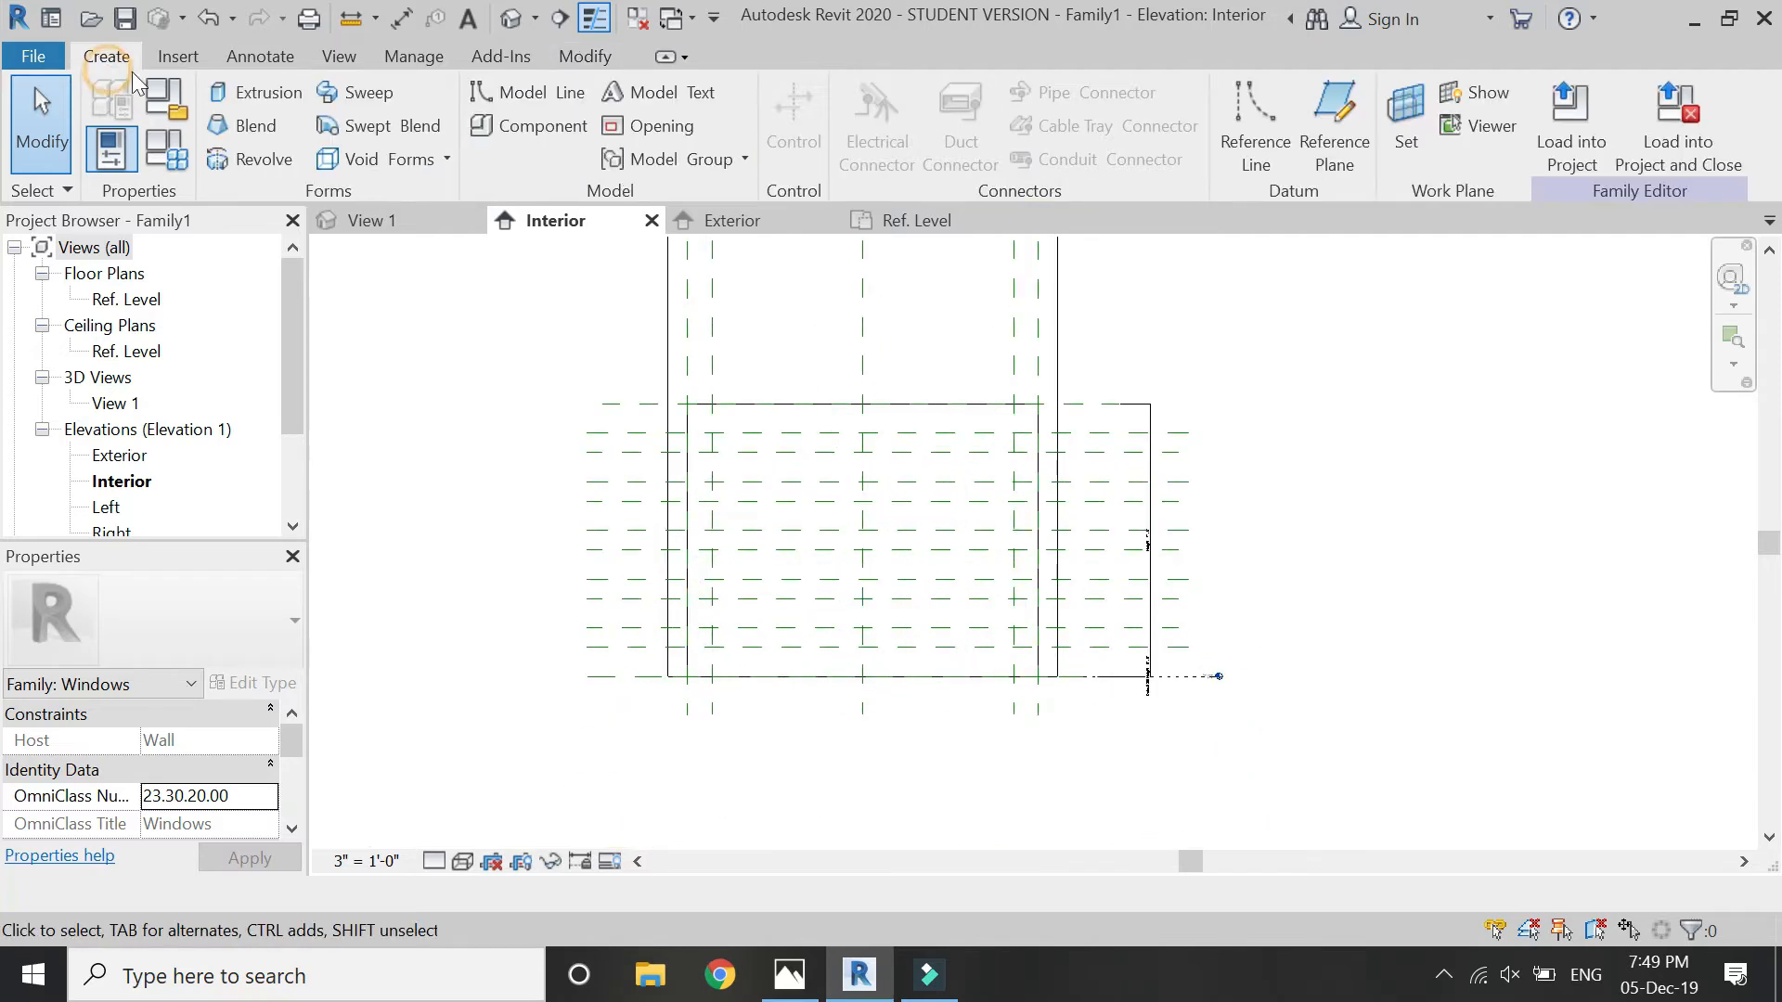
left_click(1313, 136)
scroll(768, 535, "down", 2)
scroll(774, 436, "up", 2)
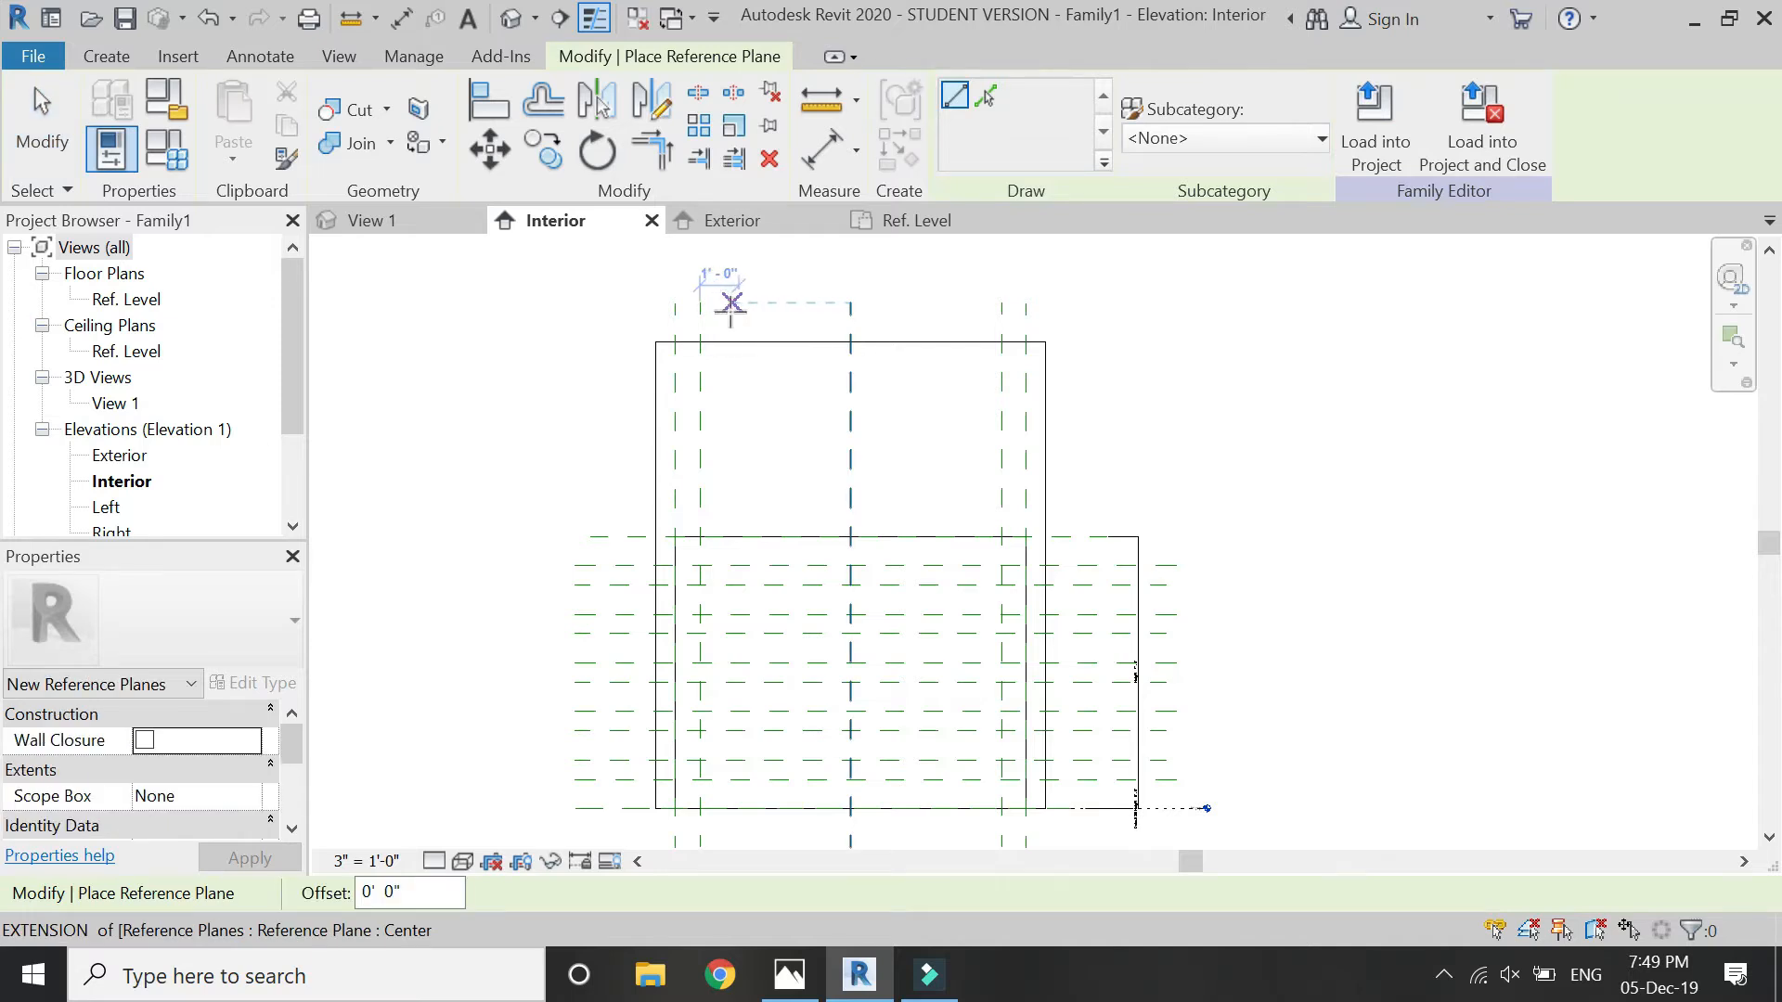
left_click(725, 306)
left_click(719, 823)
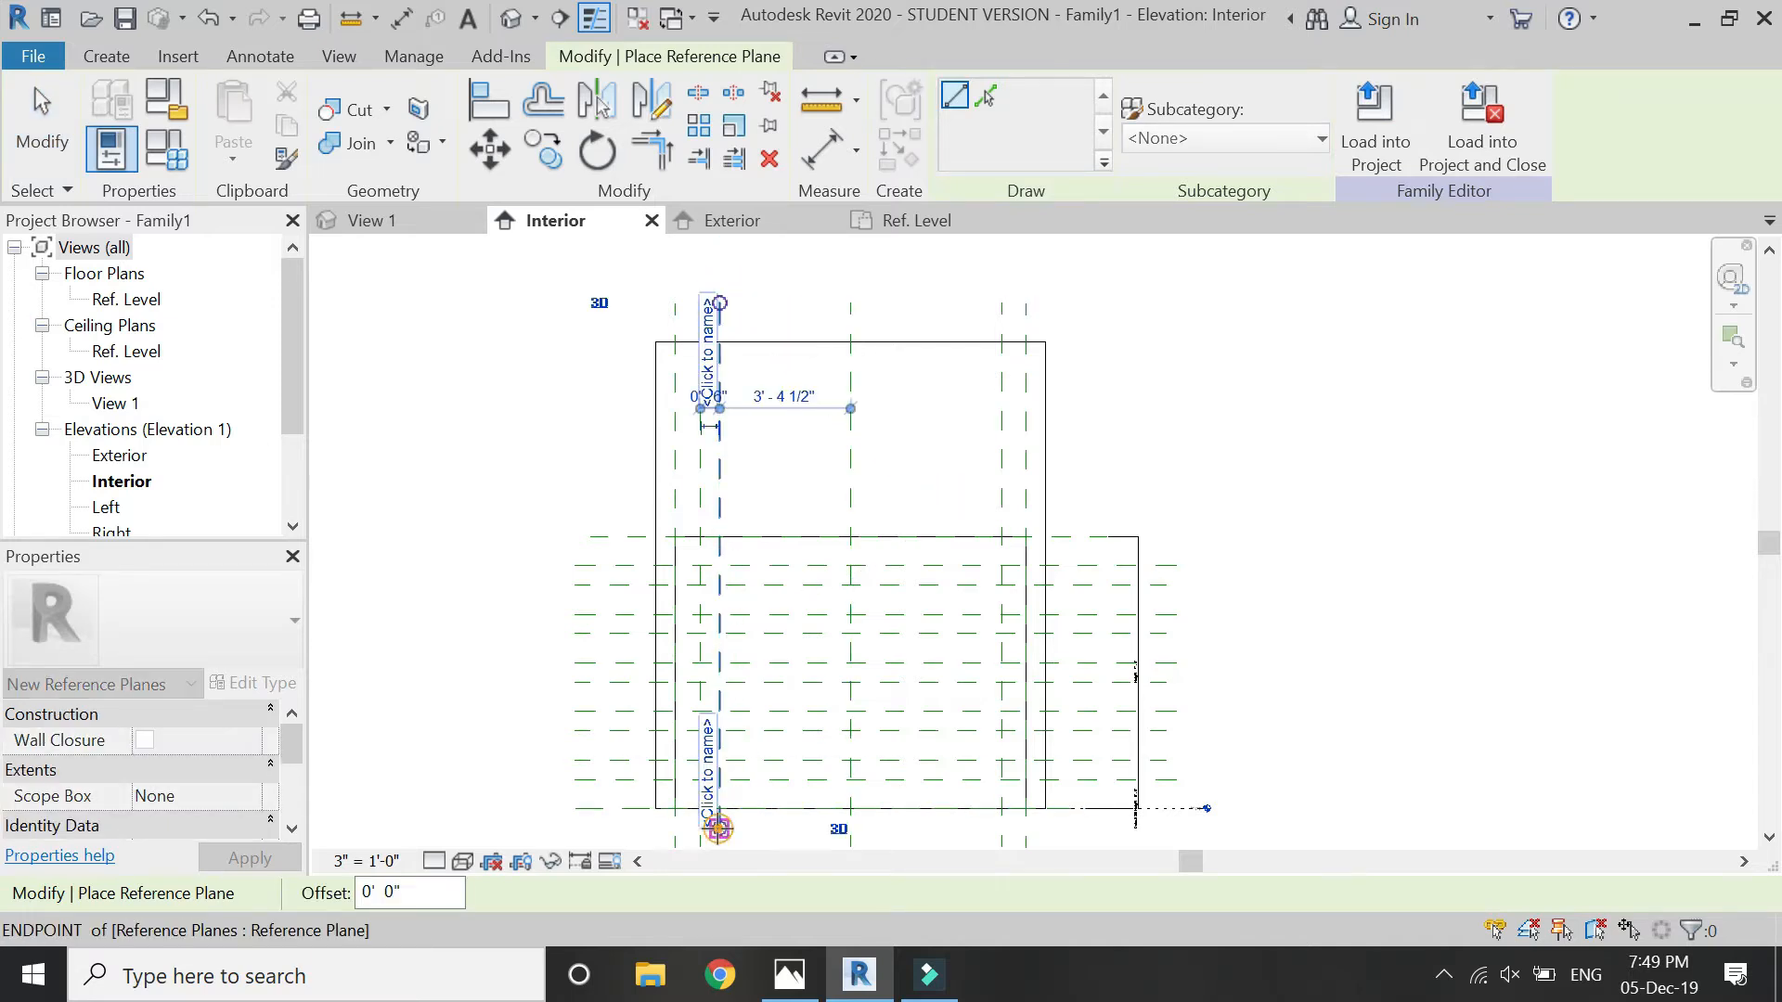
scroll(697, 318, "up", 3)
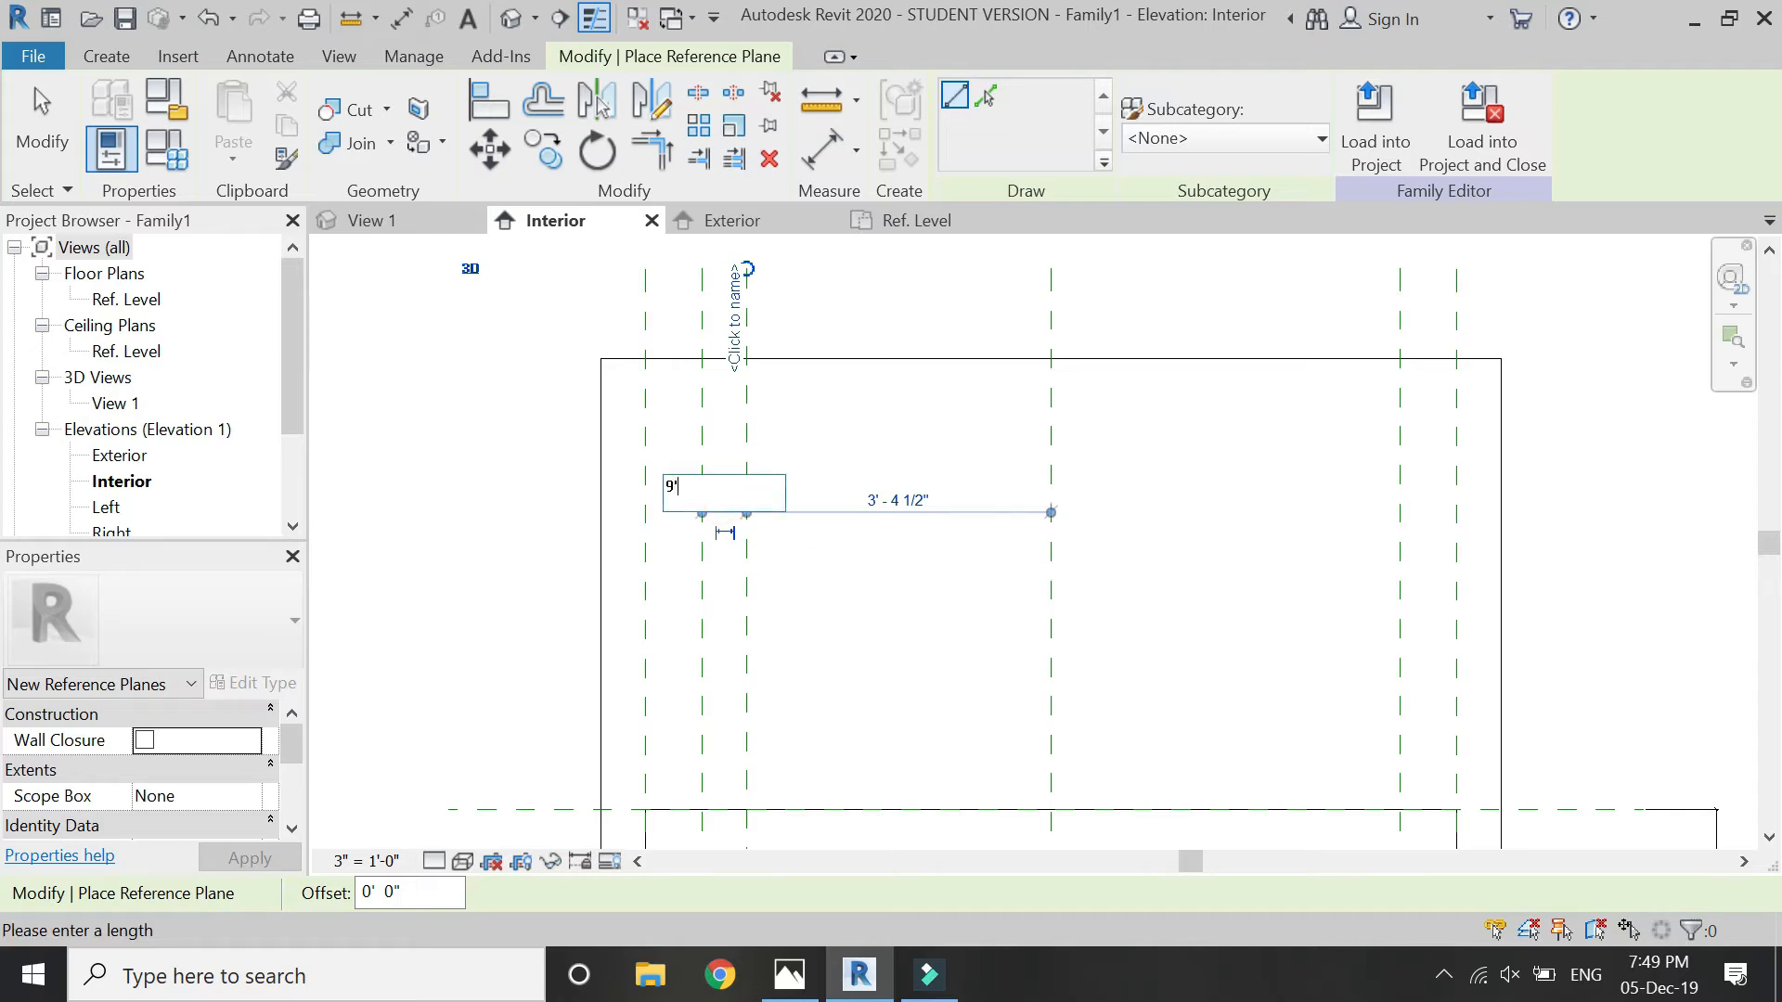
key("Return")
scroll(804, 304, "down", 1)
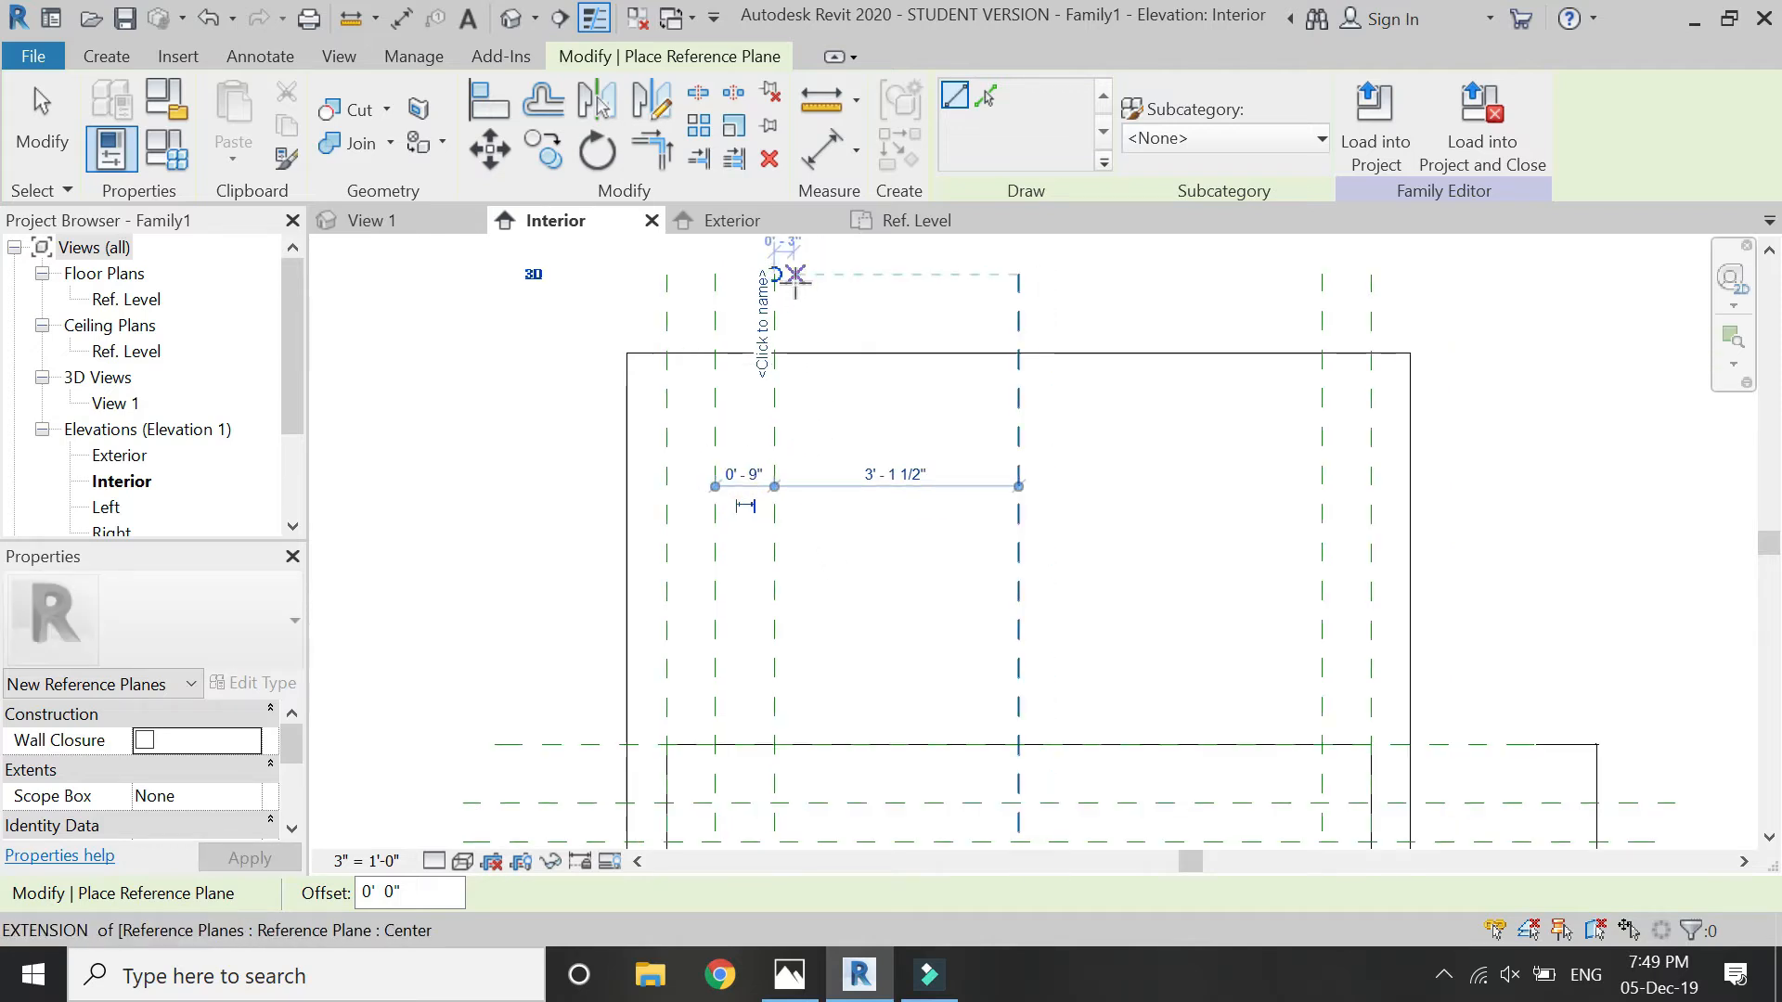
- Add two more vertical reference planes toward the center, about 3" past the last plane and about 9" beyond that one
left_click(794, 275)
scroll(800, 279, "down", 3)
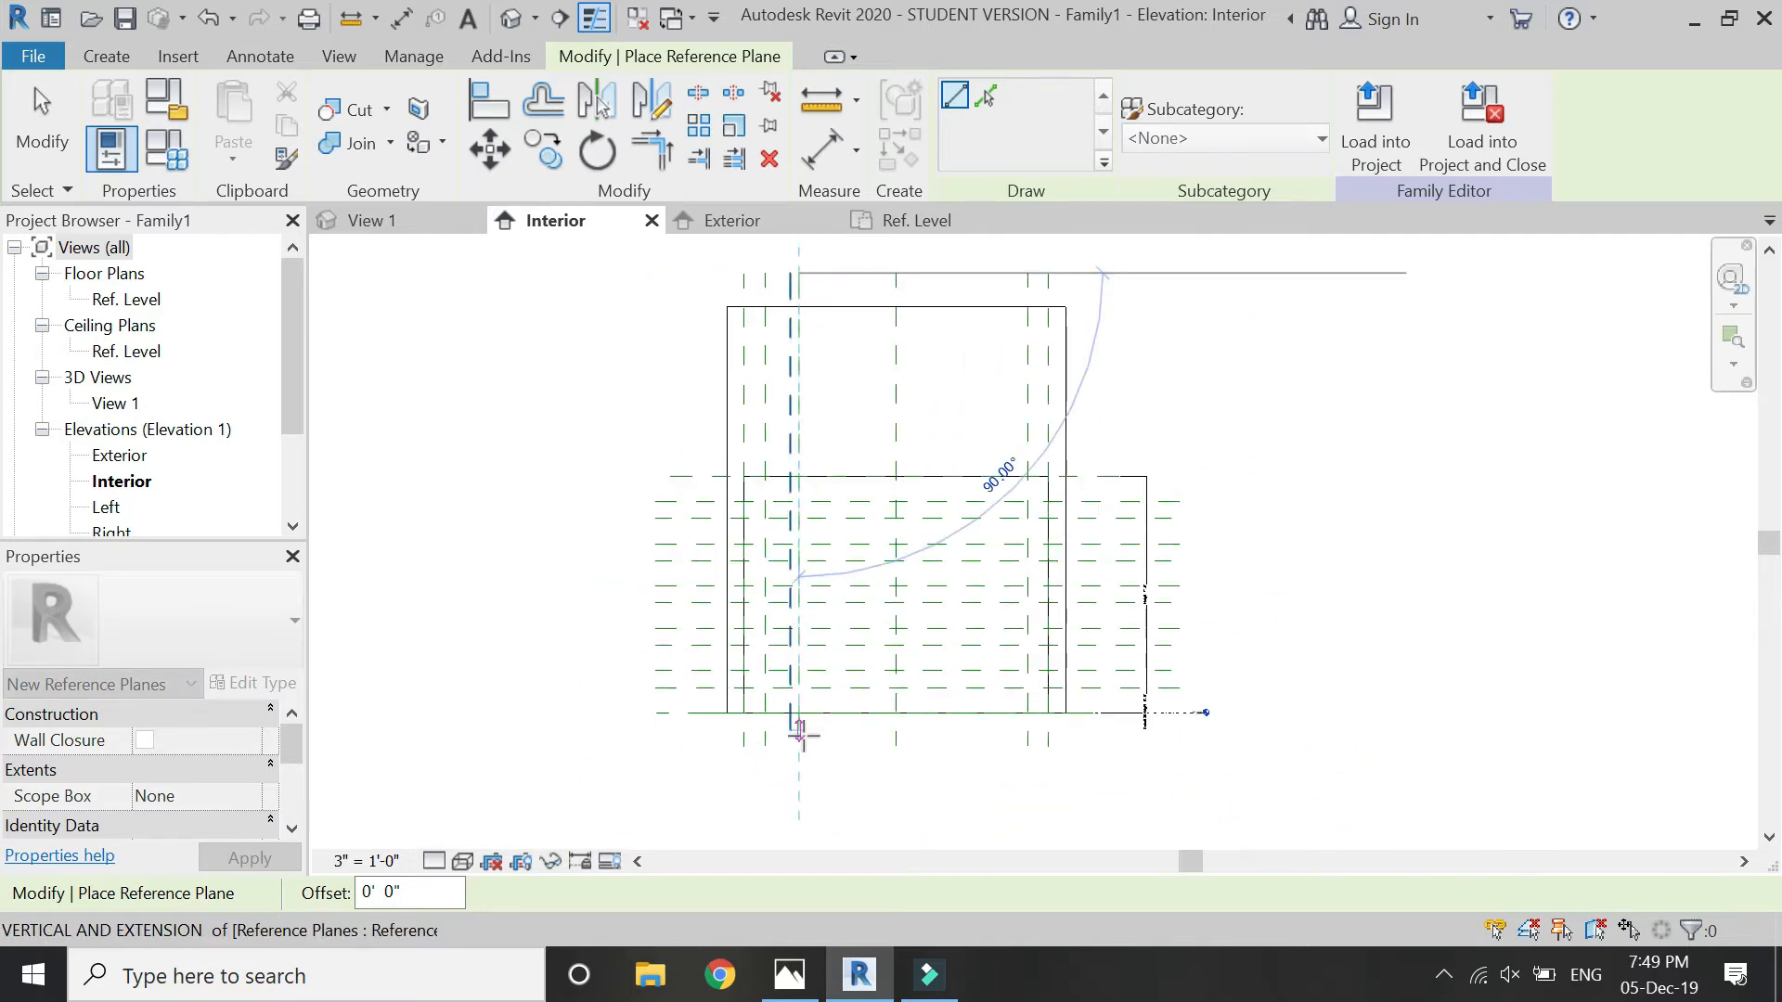
left_click(798, 734)
scroll(823, 278, "up", 3)
left_click(823, 298)
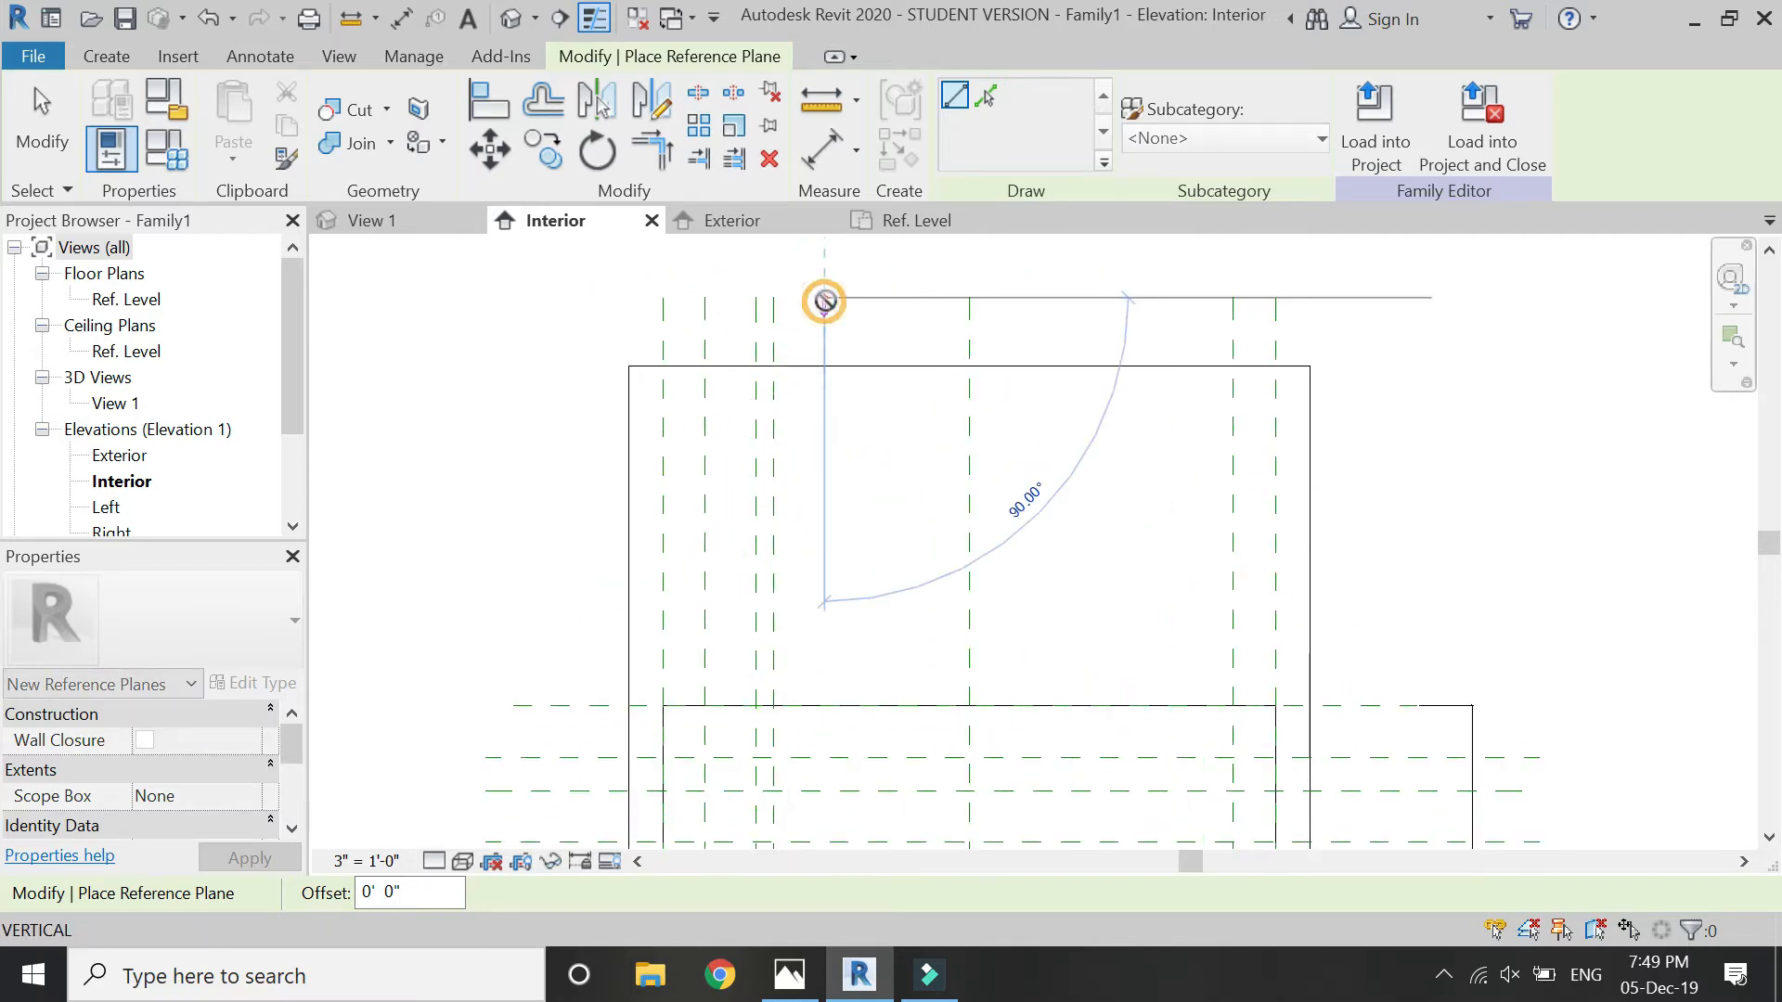
scroll(823, 297, "down", 3)
left_click(822, 699)
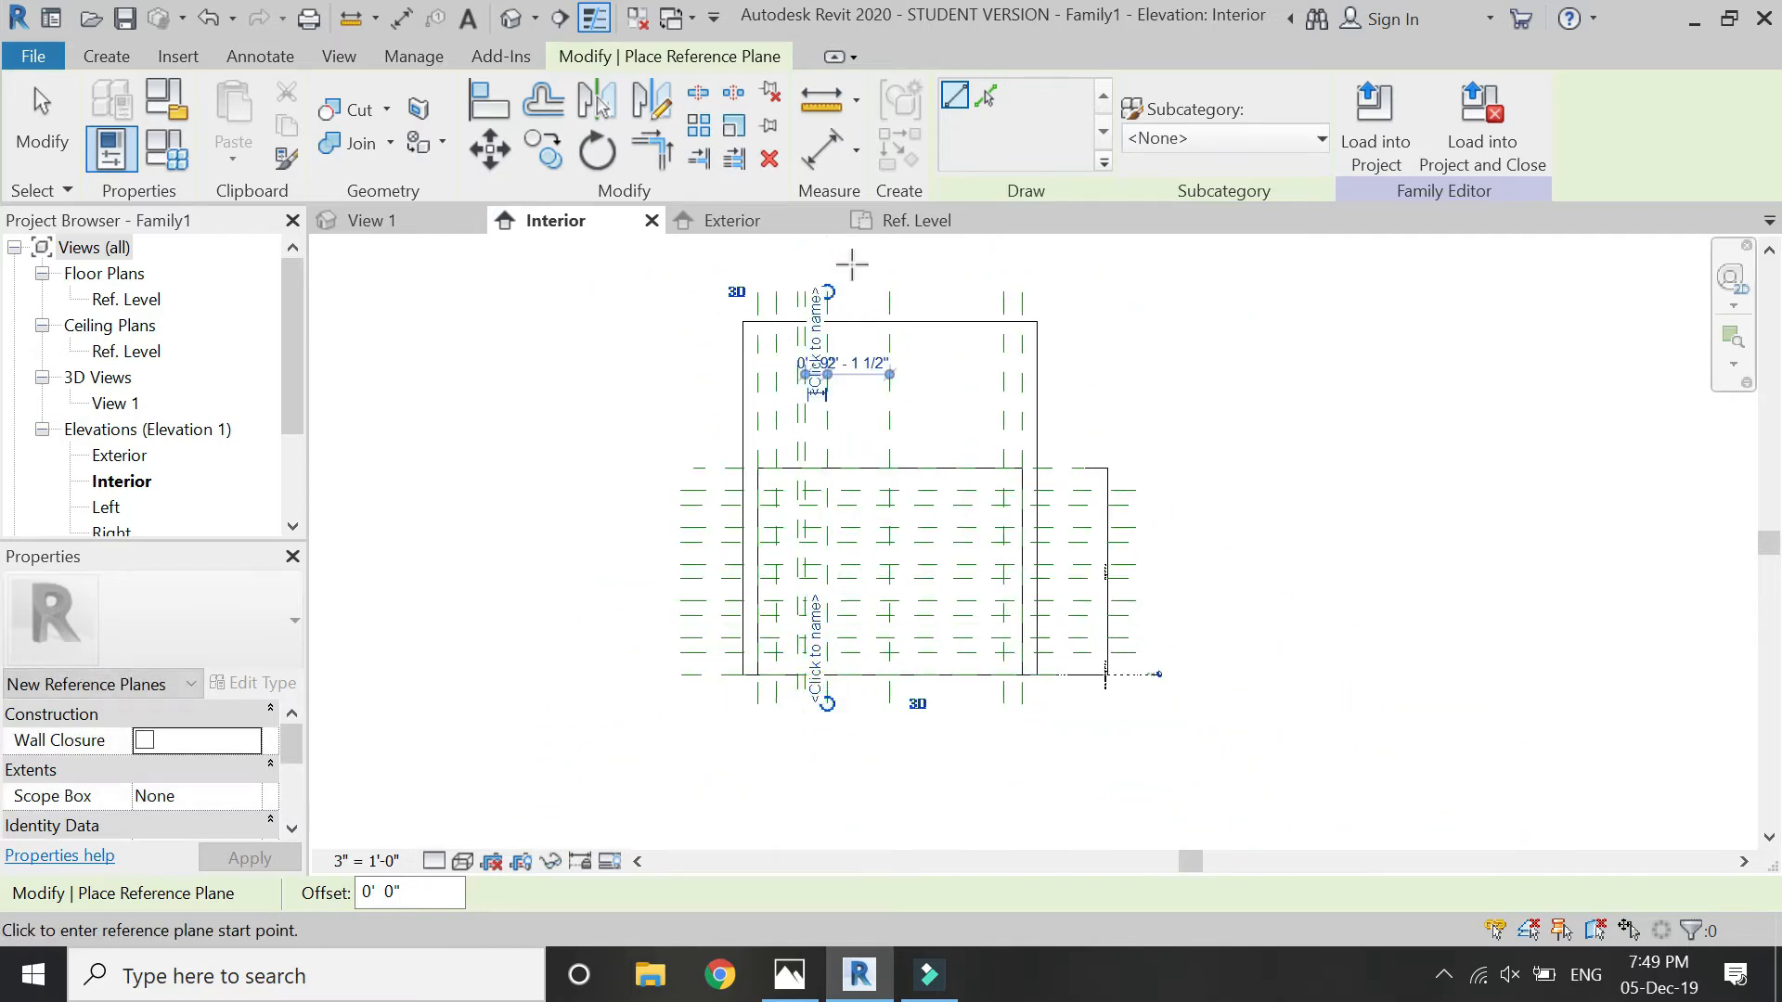
- Draw another full-height vertical reference plane about 3" to the right of the newest one and finish placing planes
scroll(835, 291, "up", 3)
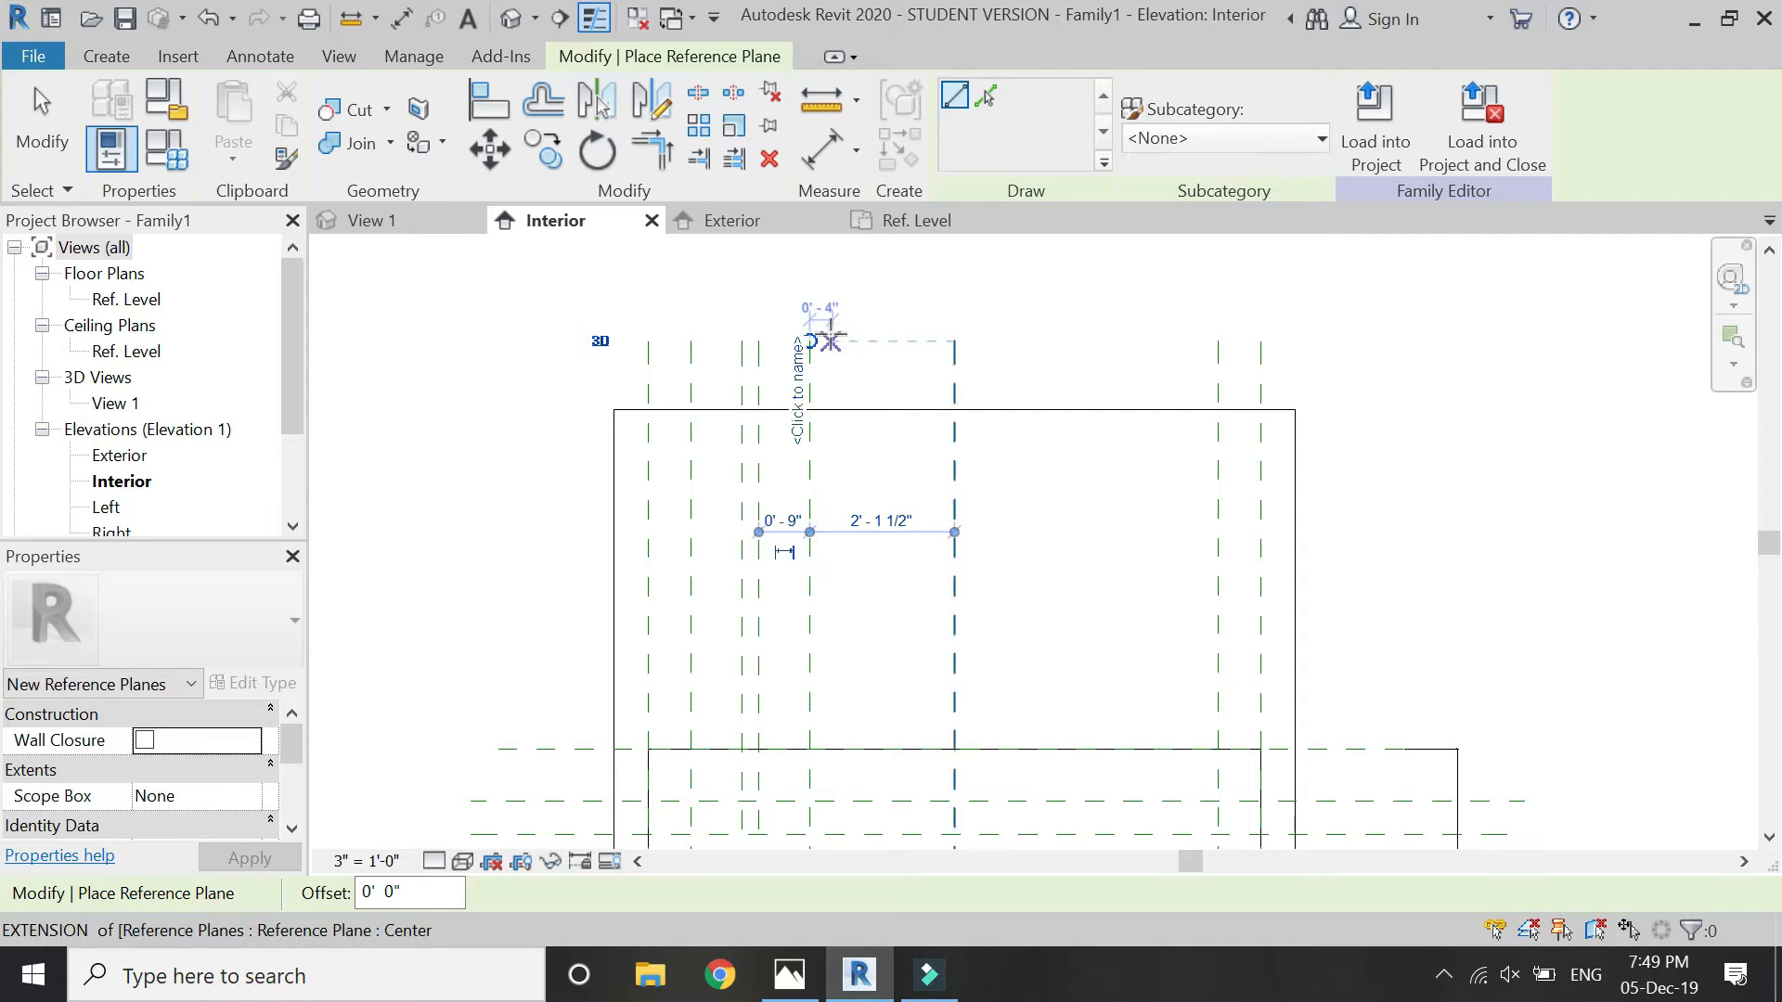
left_click(823, 332)
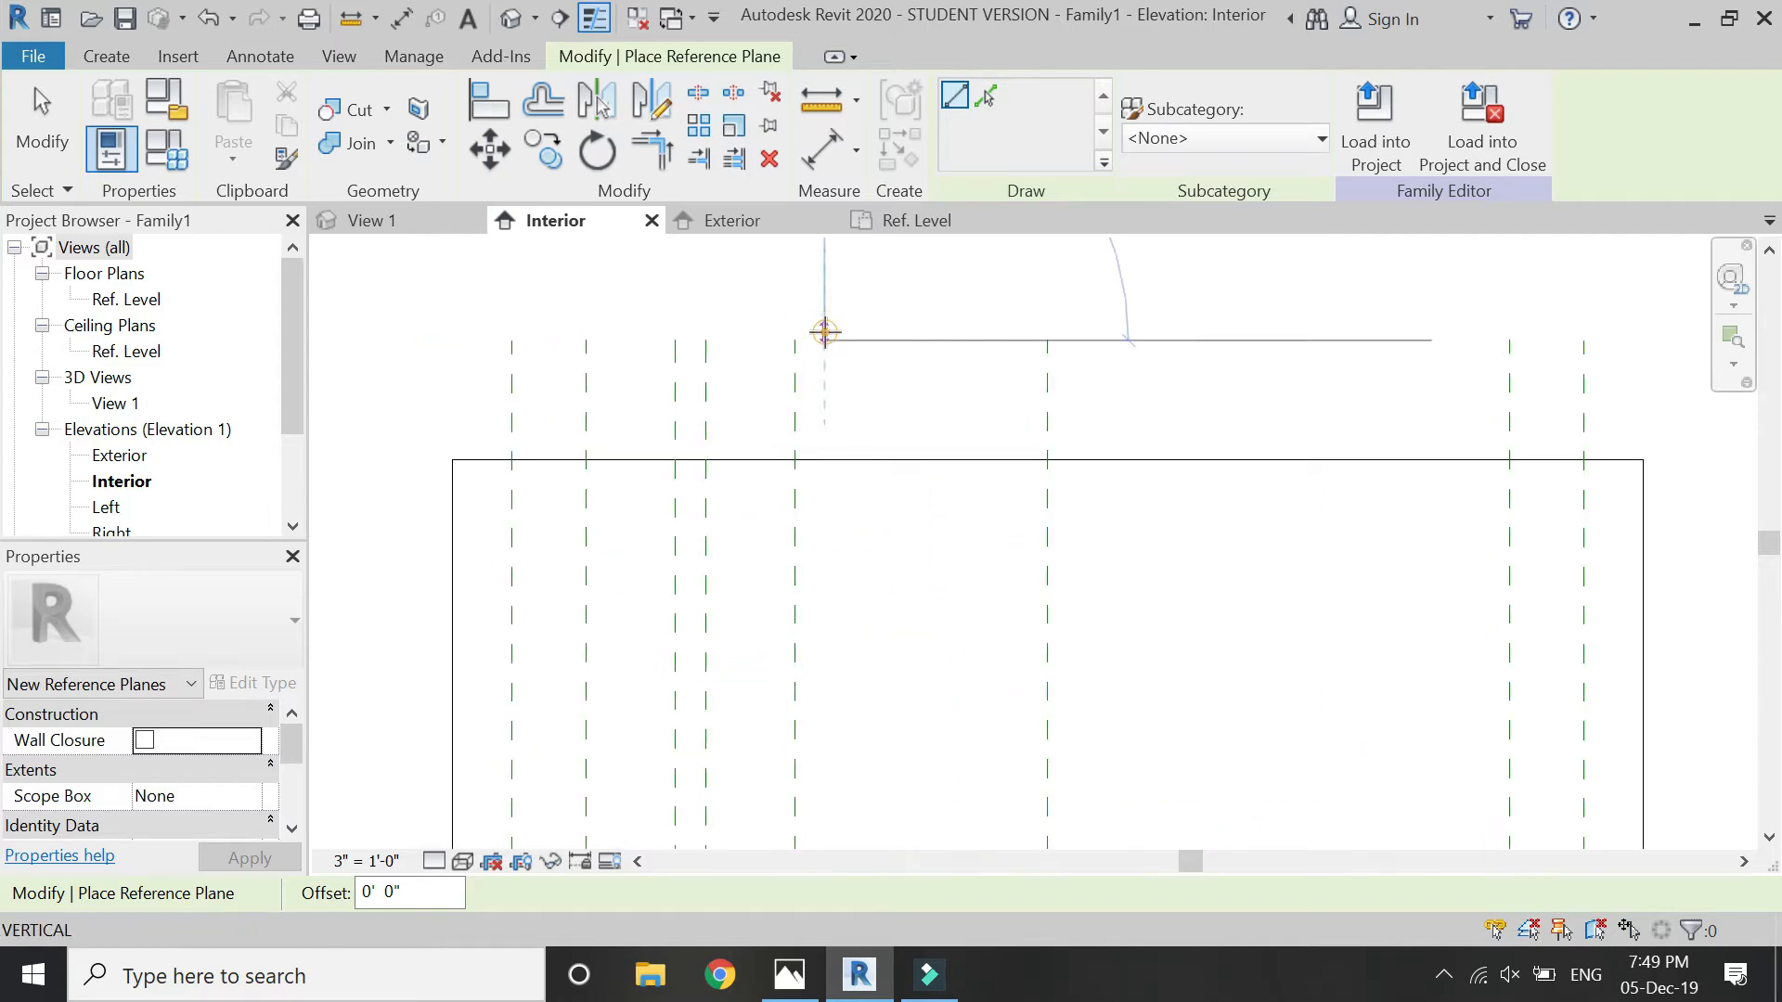
scroll(859, 269, "down", 4)
left_click(849, 603)
scroll(844, 269, "up", 5)
key("Escape")
key("Escape")
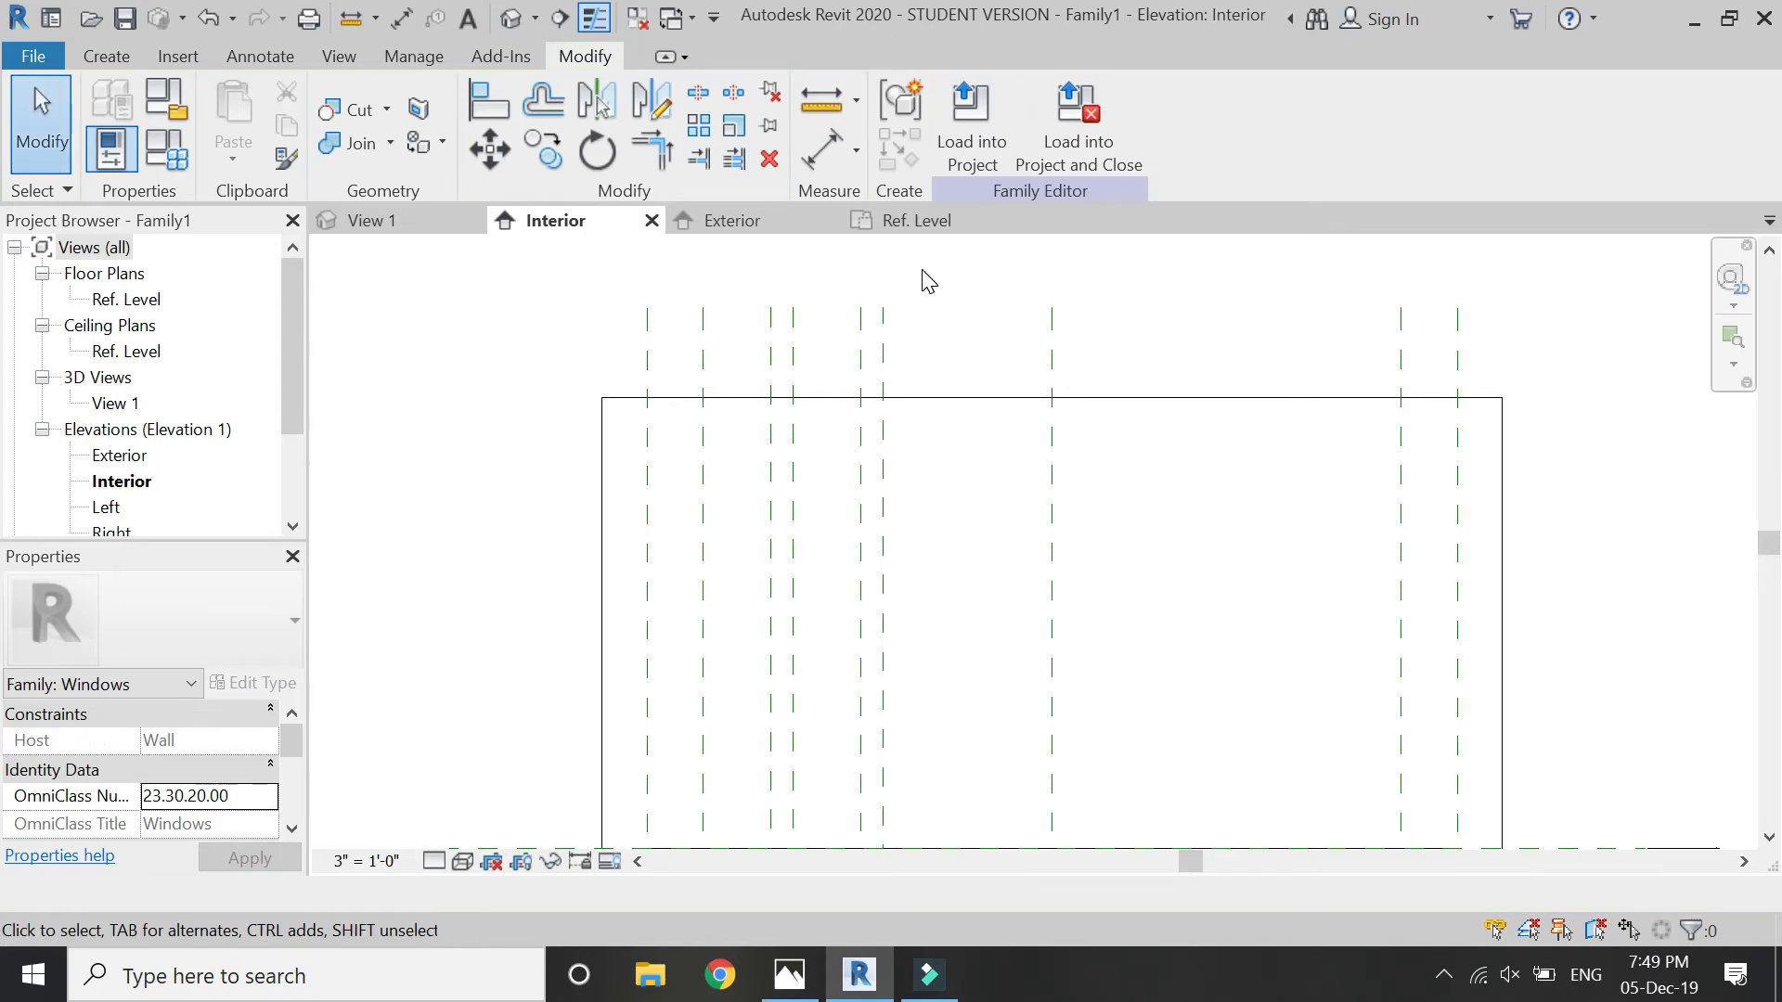
- Copy the newest pair of vertical reference planes four times to the right, continuing the regular spacing across the opening
left_click_drag(924, 271, 824, 353)
key("c")
key("o")
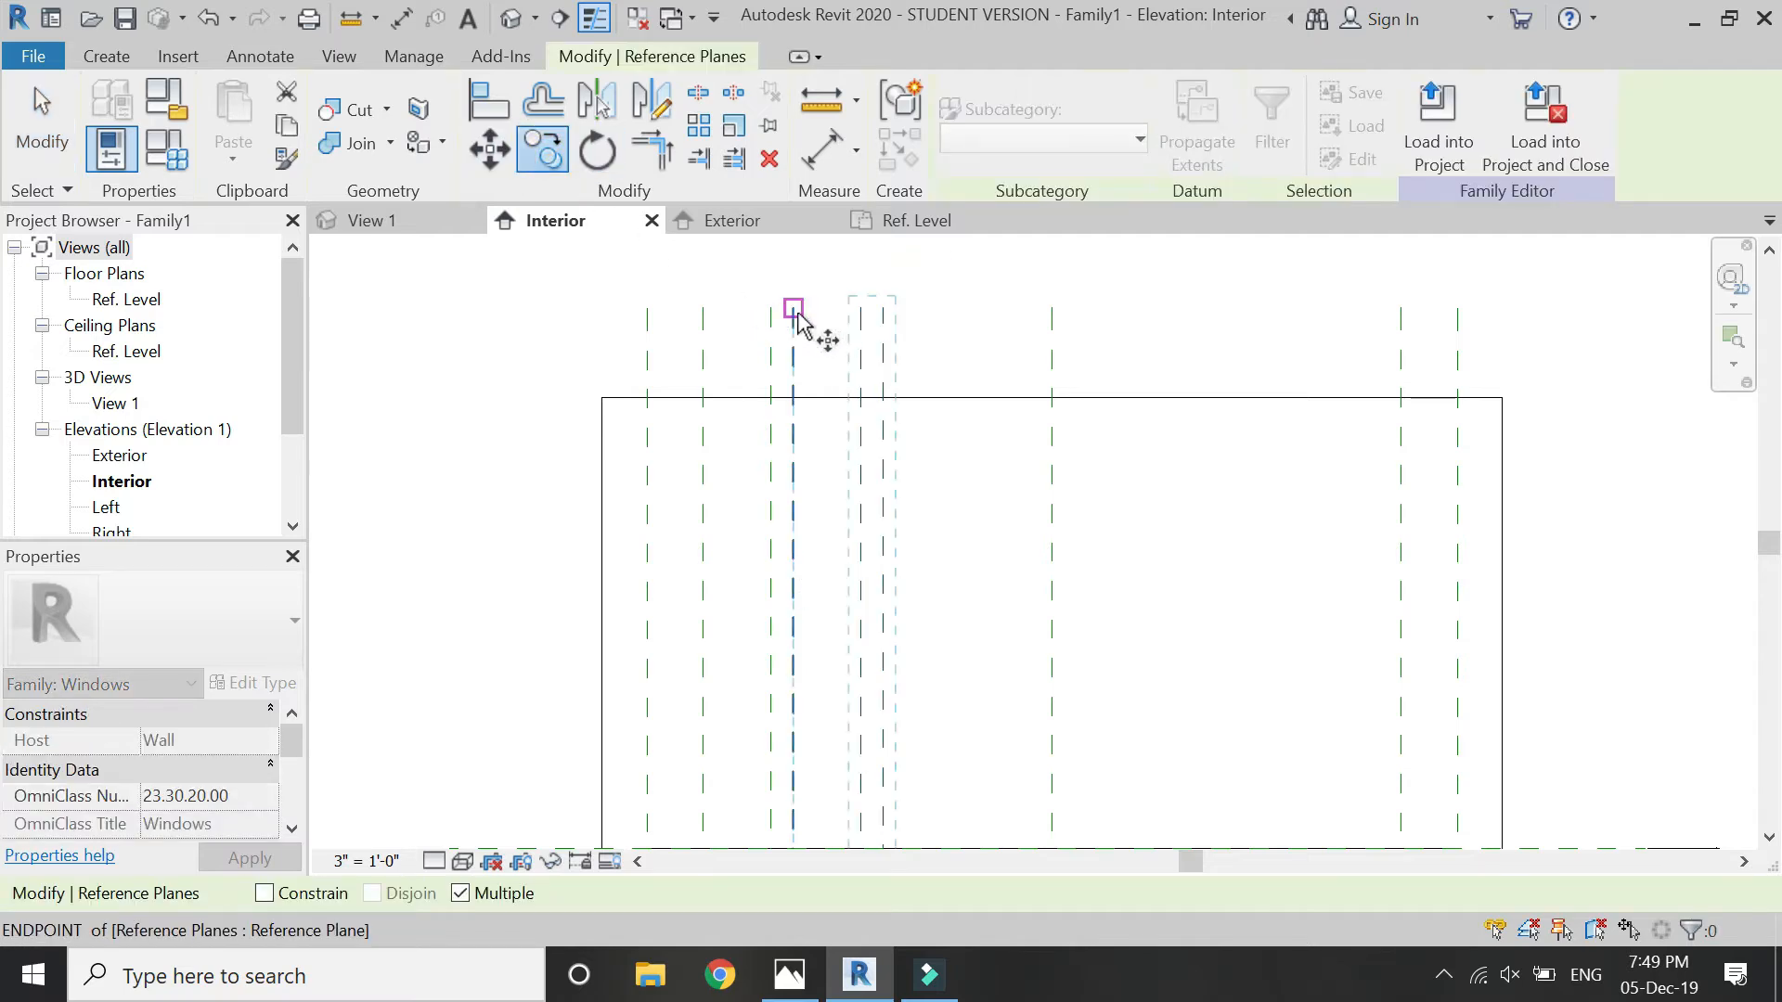
left_click(794, 308)
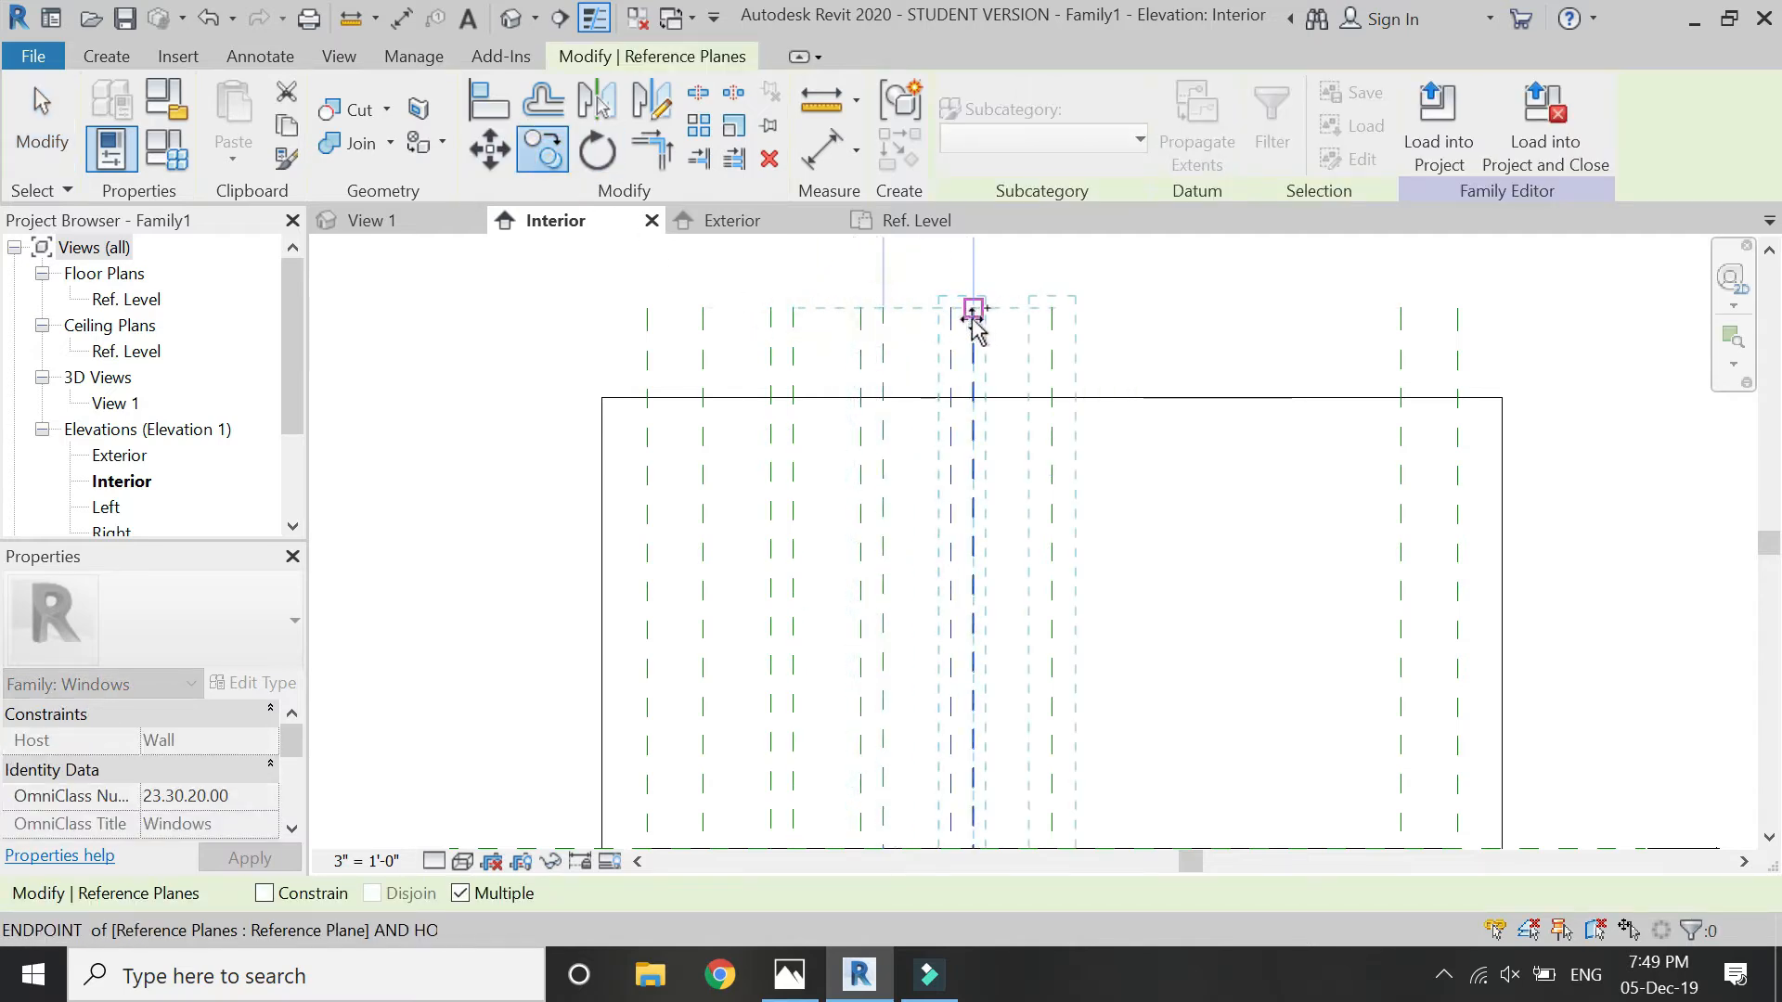
left_click(974, 308)
left_click(1064, 306)
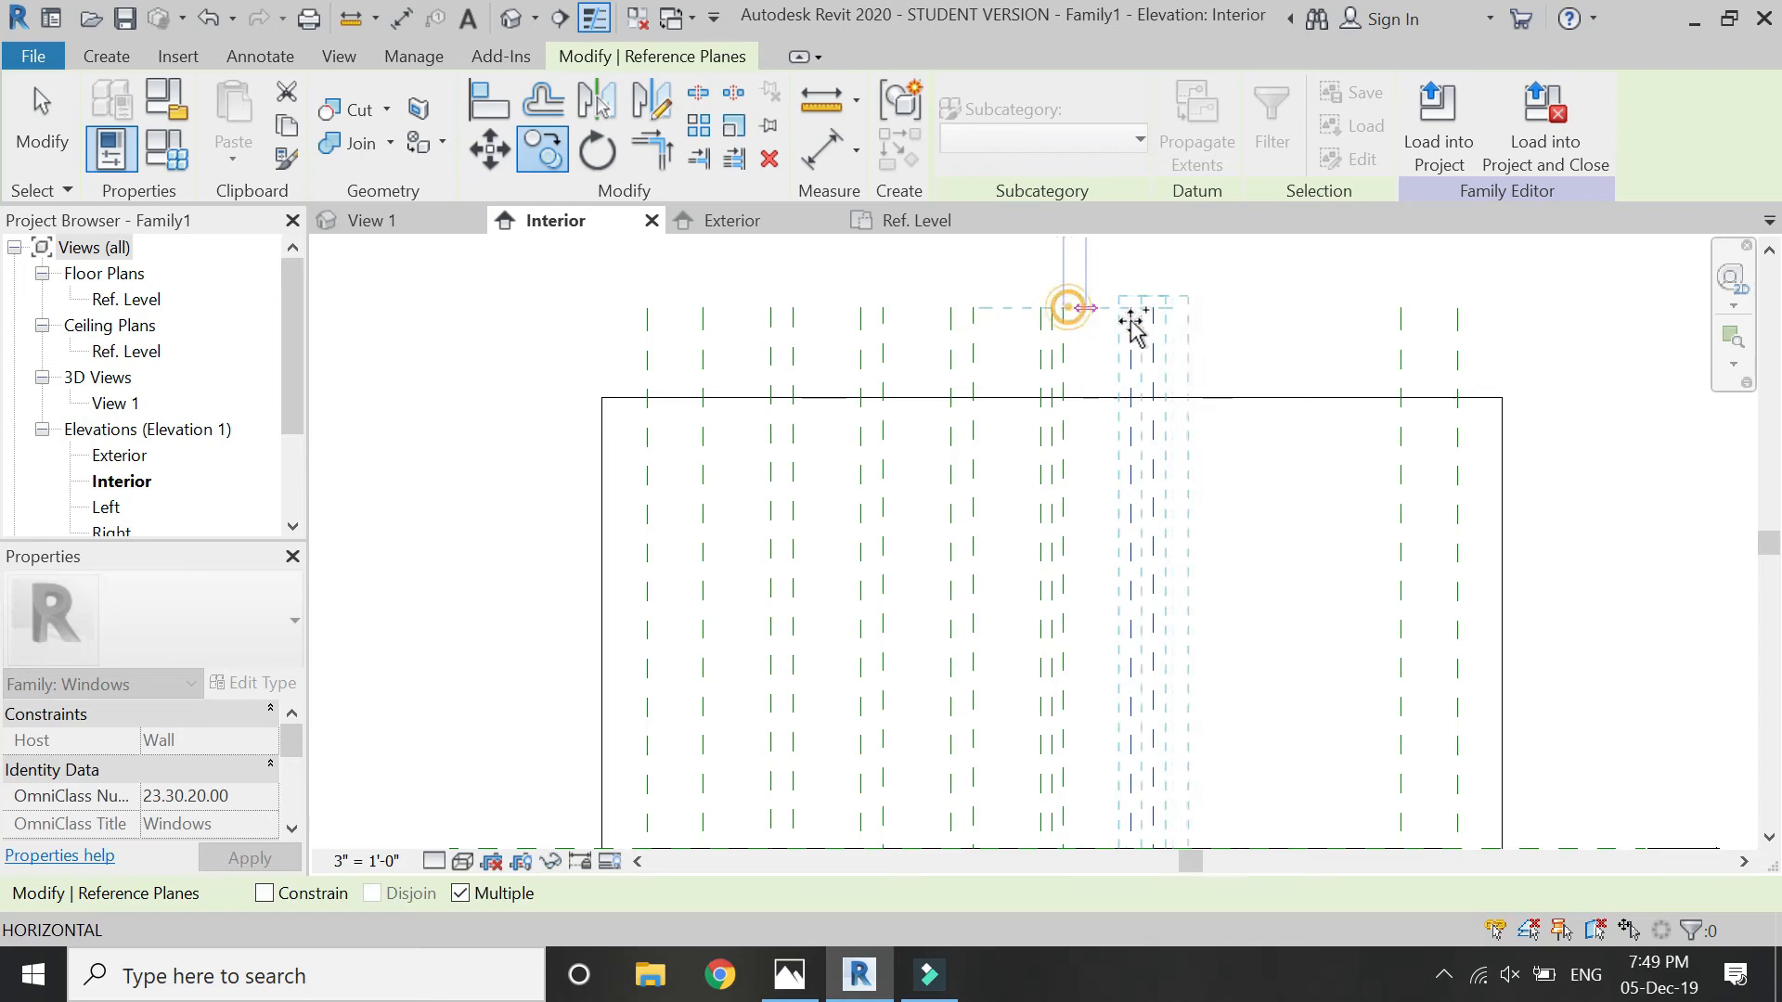
left_click(1154, 310)
left_click(1244, 309)
key("Escape")
key("Escape")
scroll(1123, 343, "down", 6)
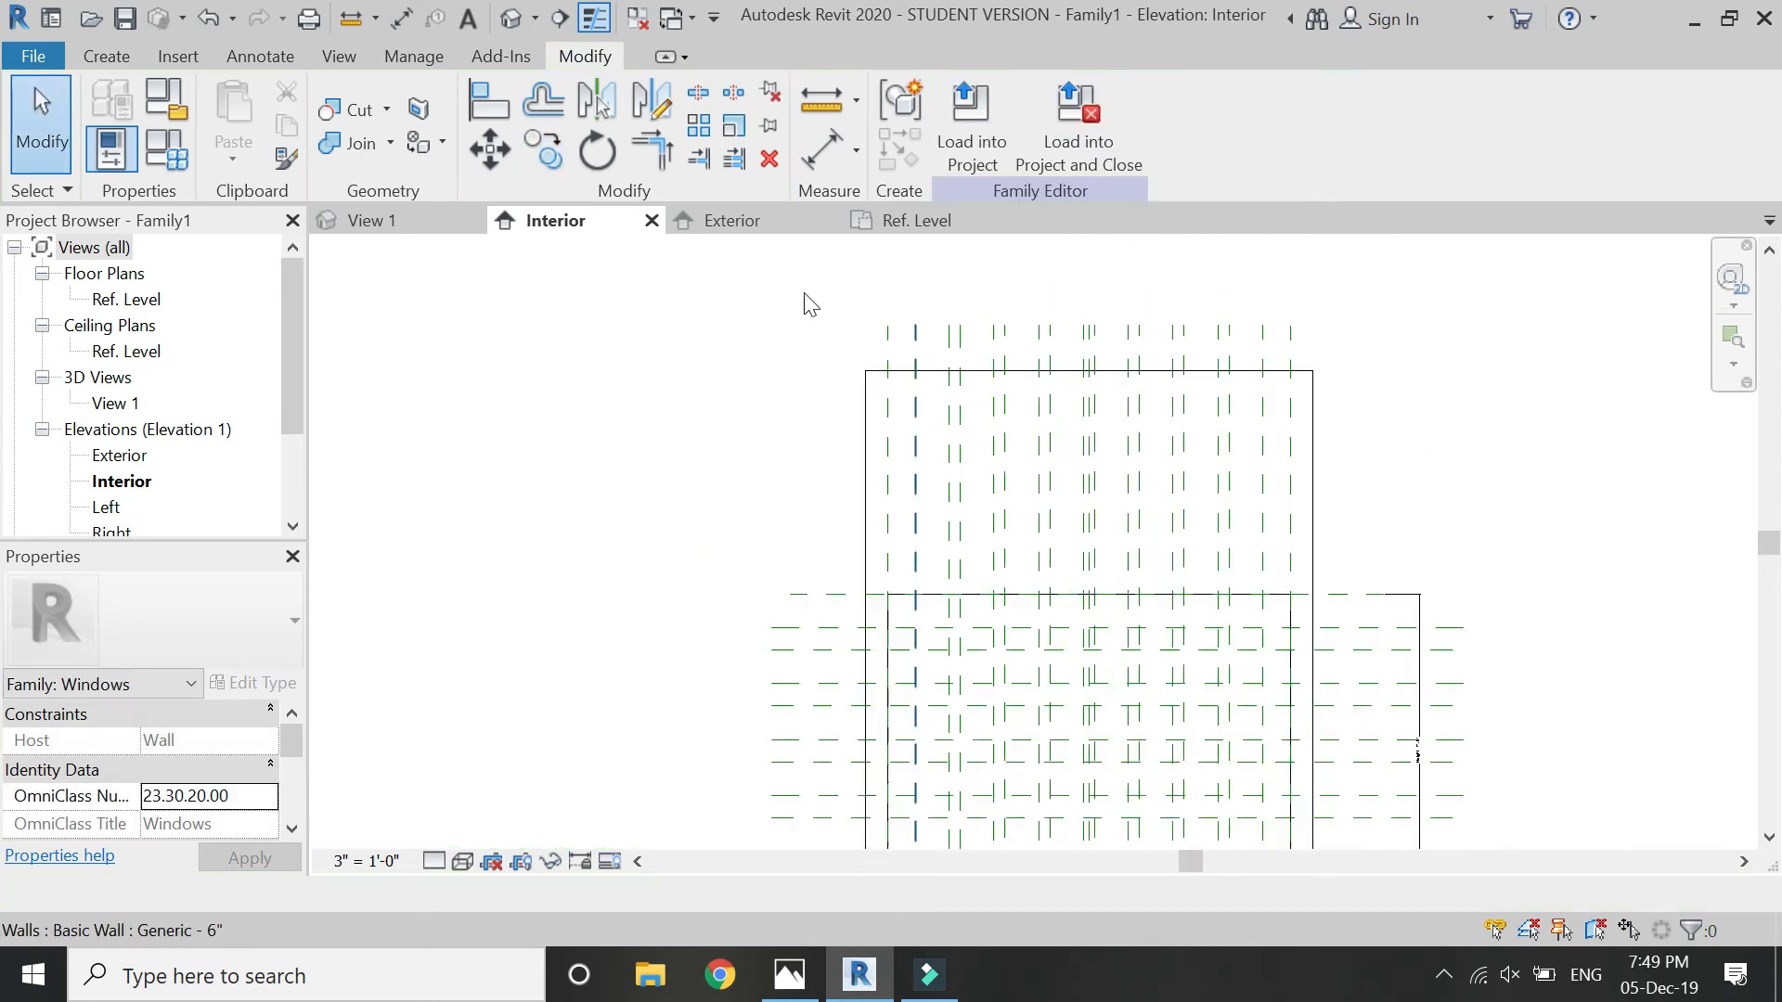
- Start an extrusion and sketch a 9'-0" by 7'-0" rectangle along the window opening's outline
left_click(105, 58)
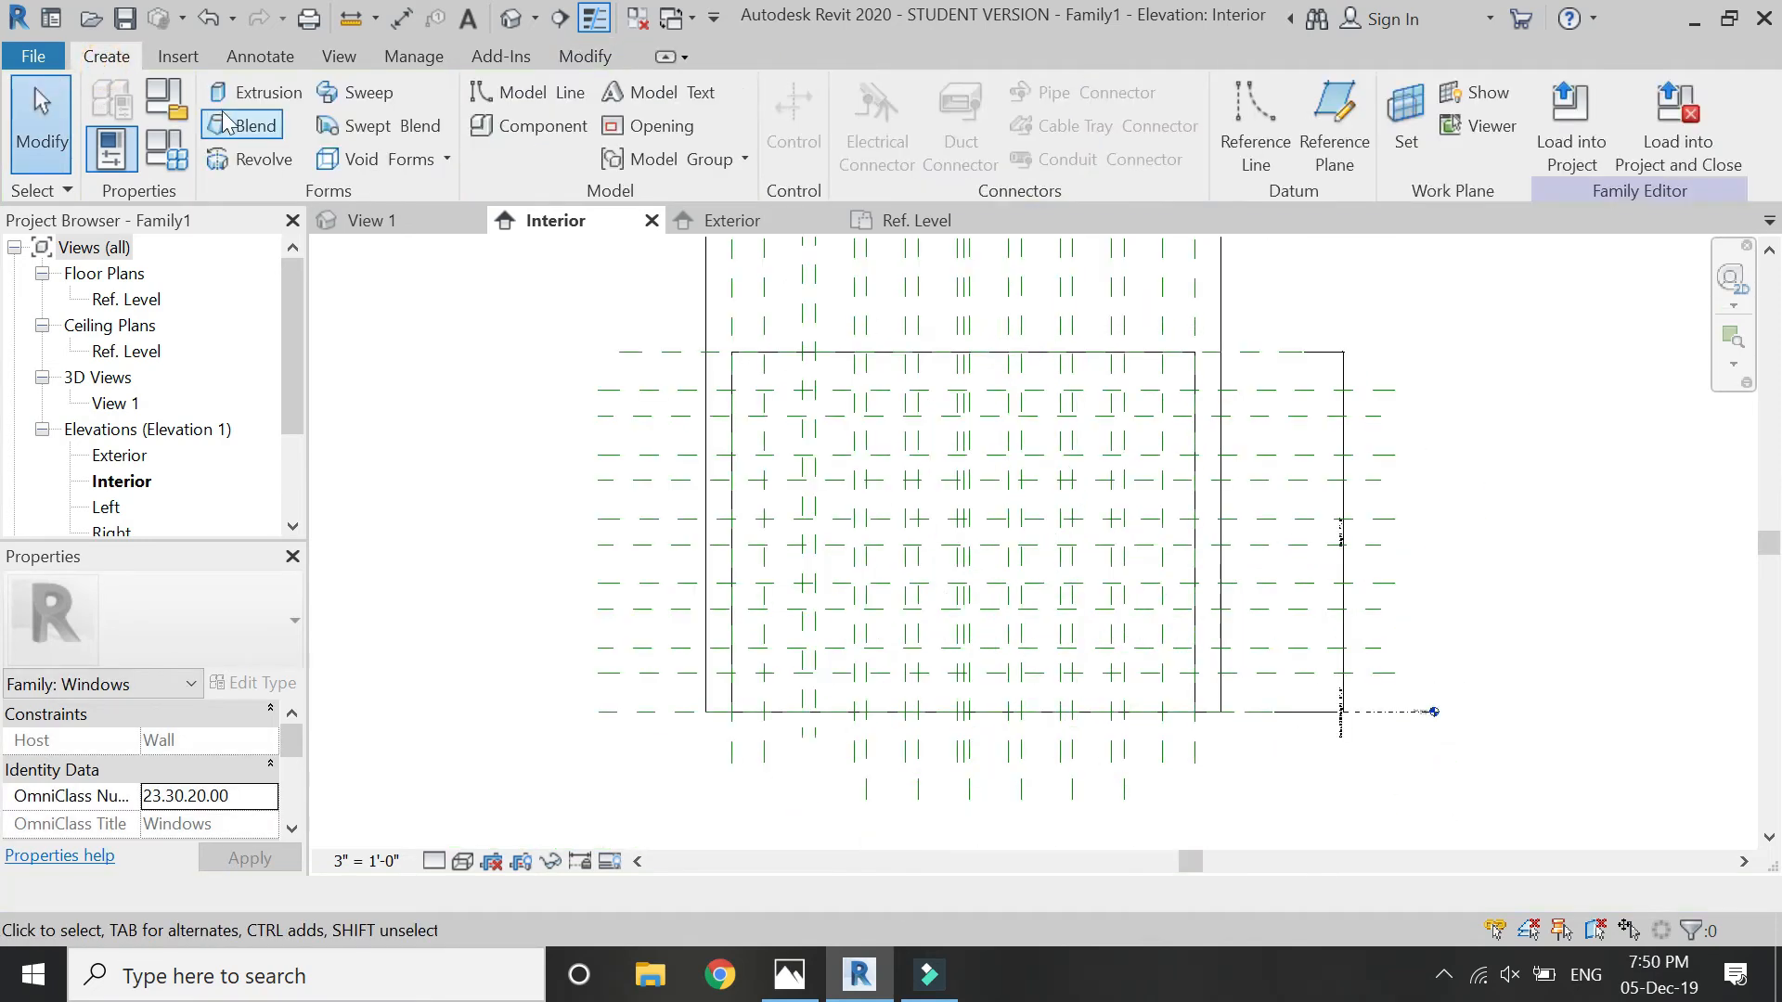
left_click(243, 92)
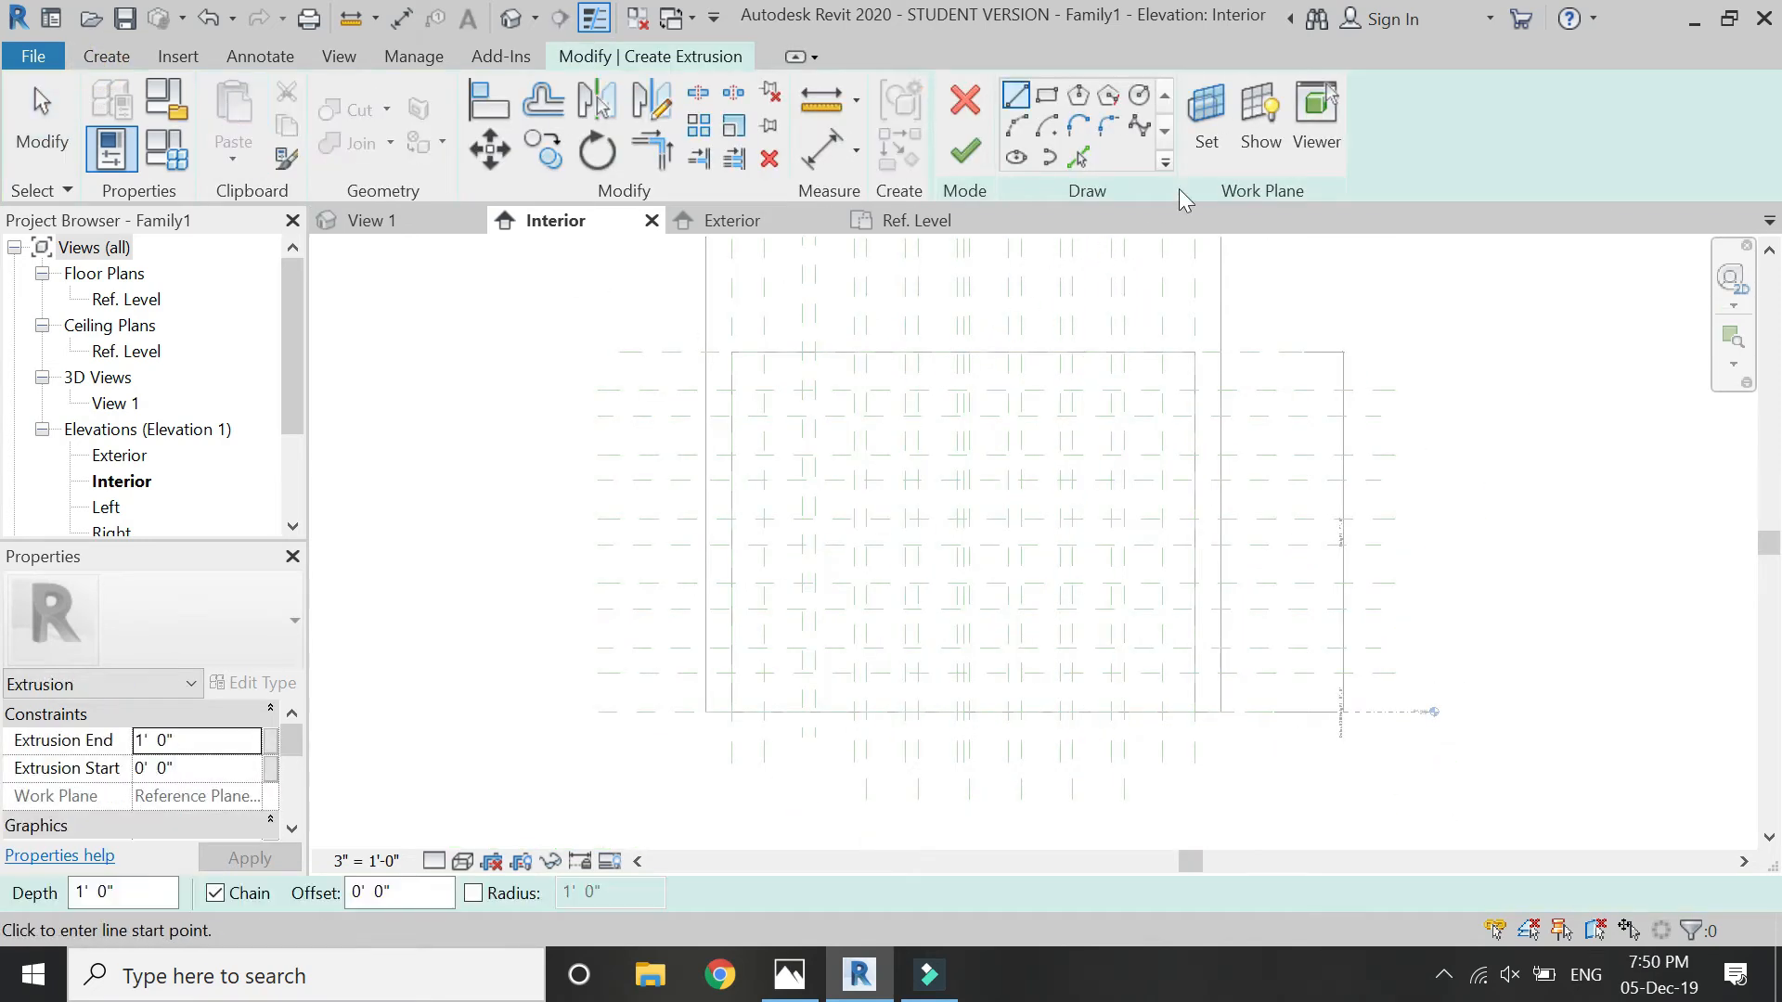
left_click(1046, 95)
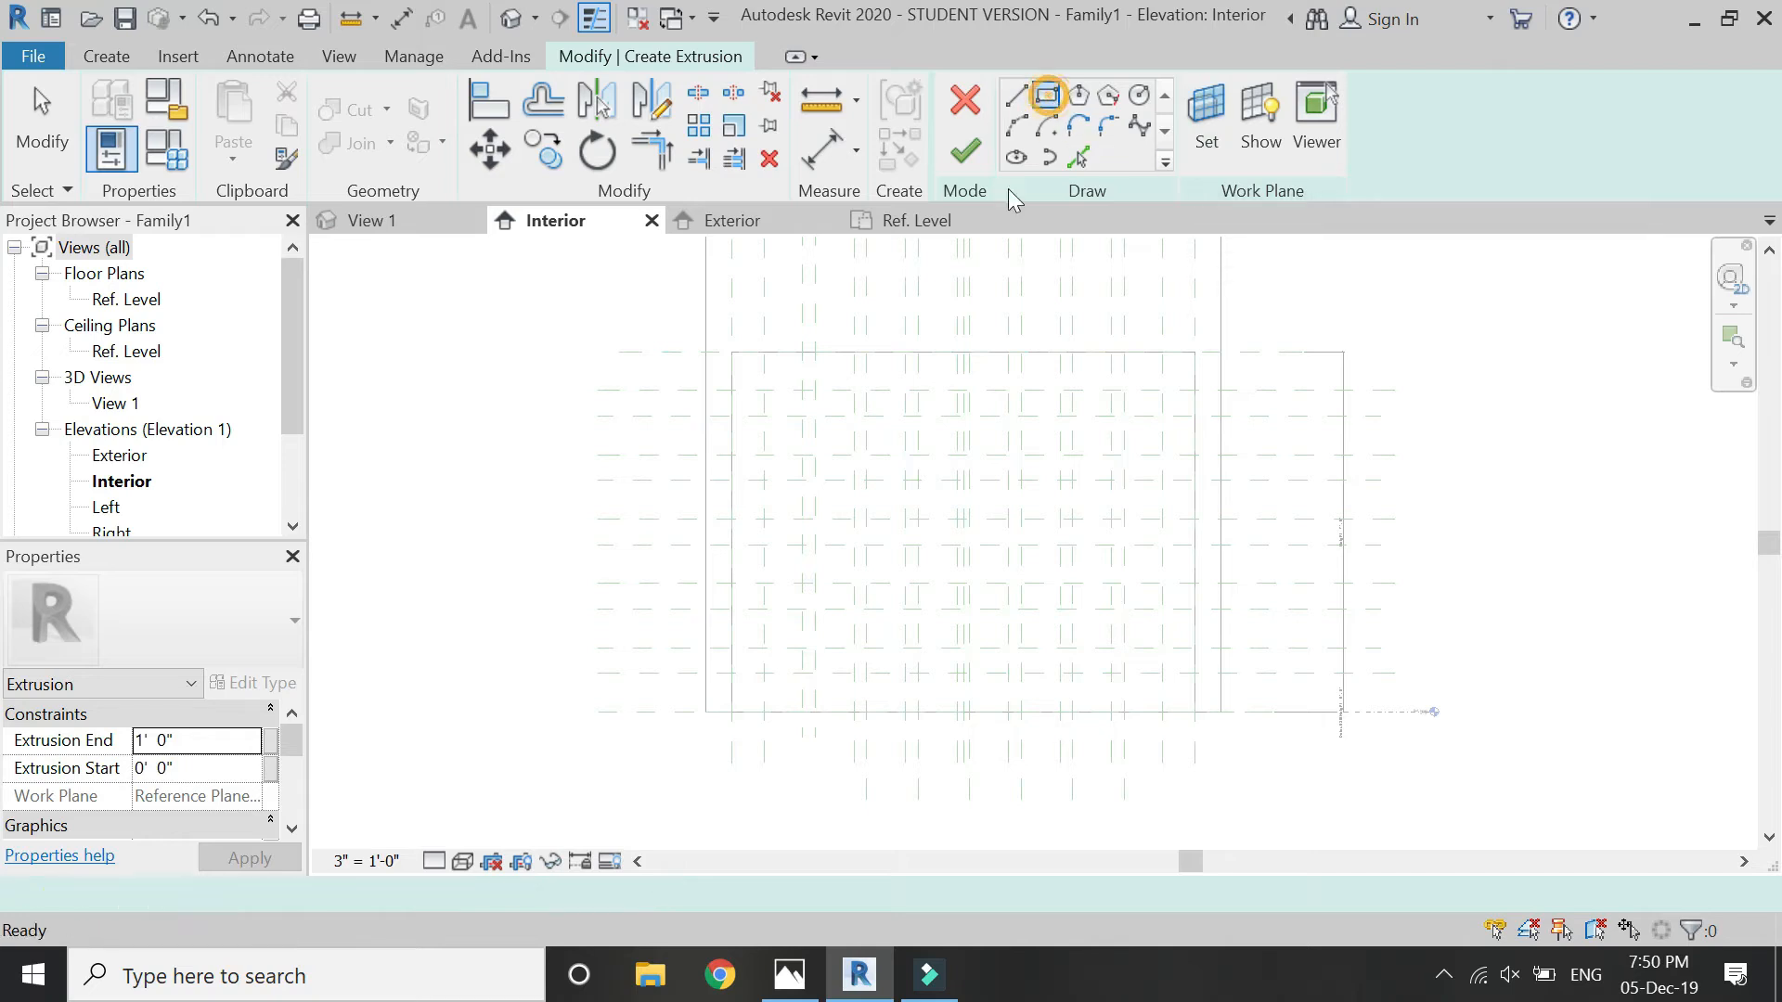
left_click(738, 352)
left_click(1195, 712)
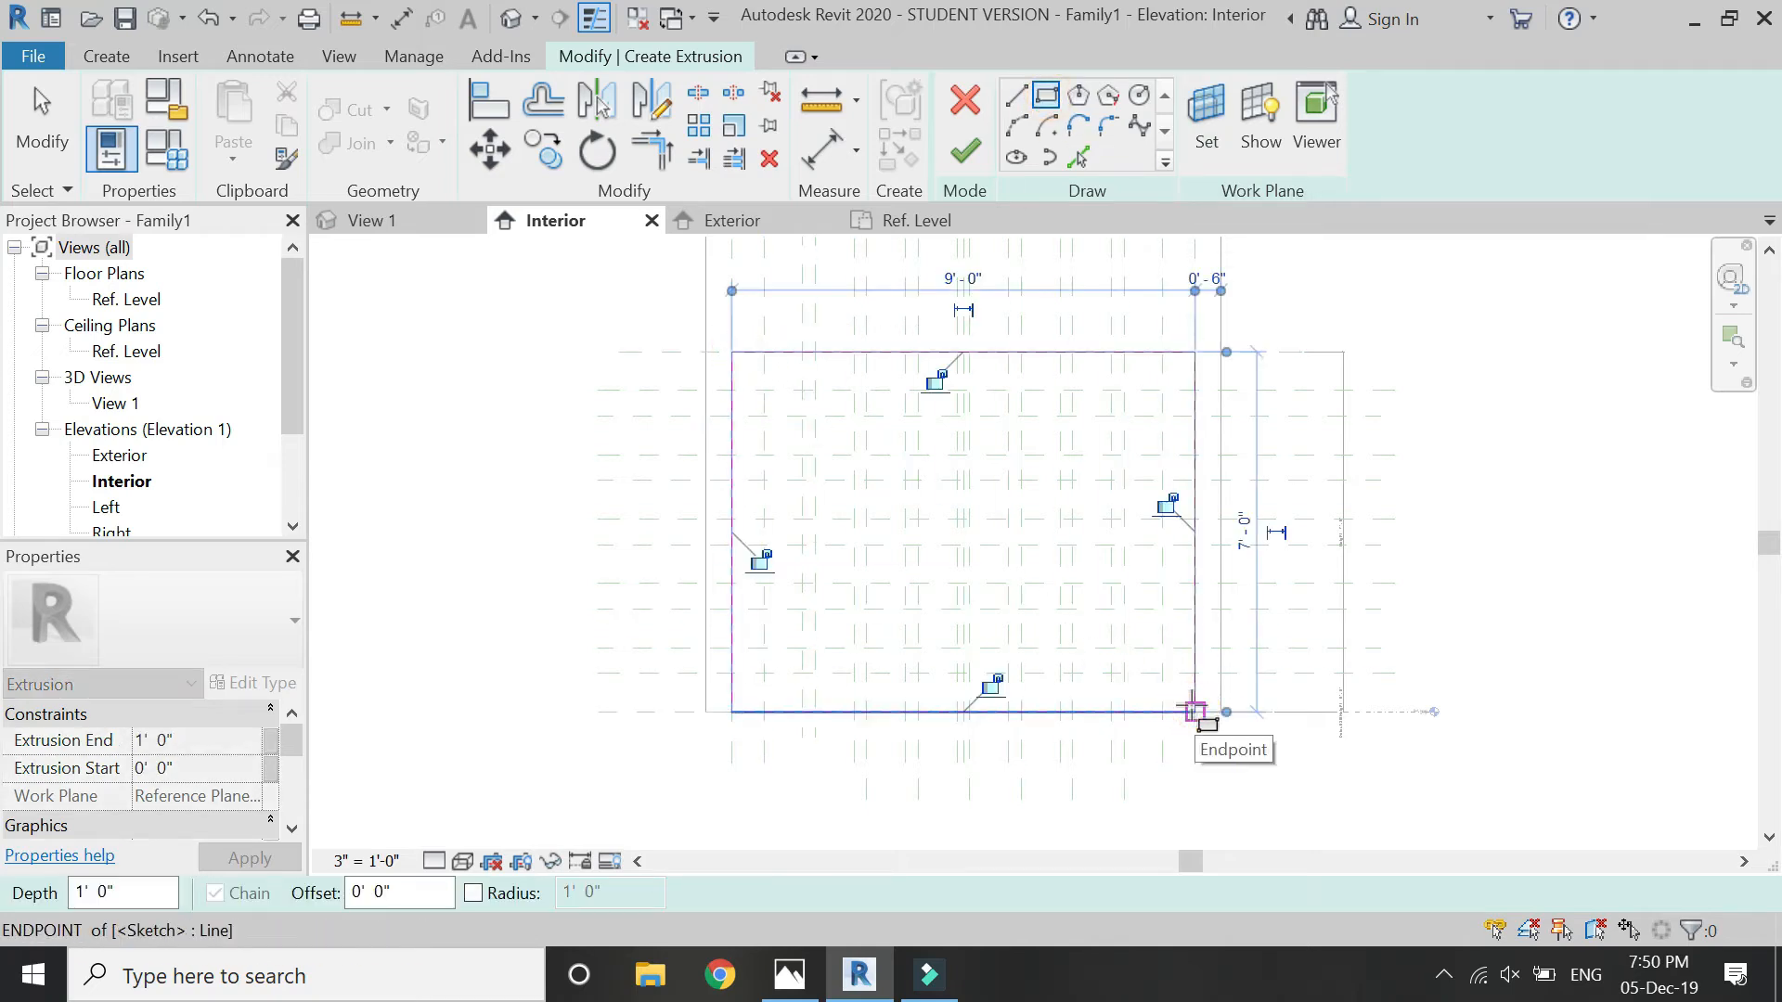
- Sketch the first three 9" by 6" rectangles of the lowest grid row from the left, snapping to reference plane intersections
scroll(835, 612, "up", 4)
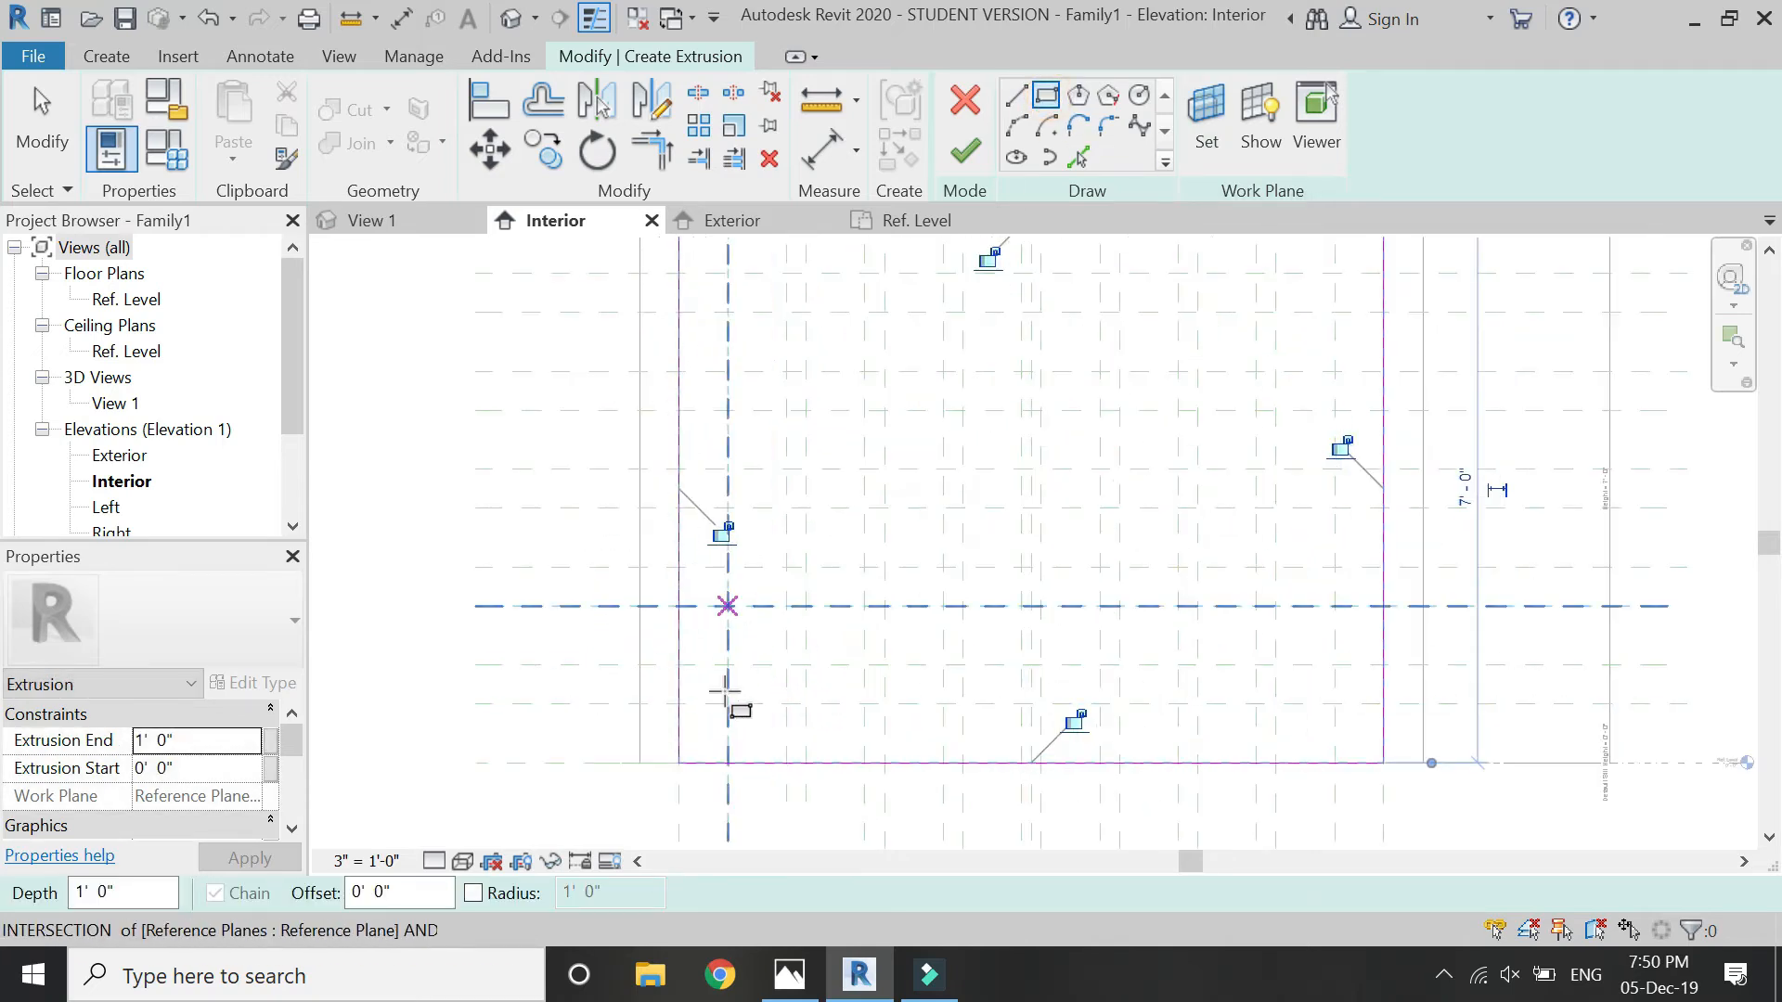
left_click(726, 664)
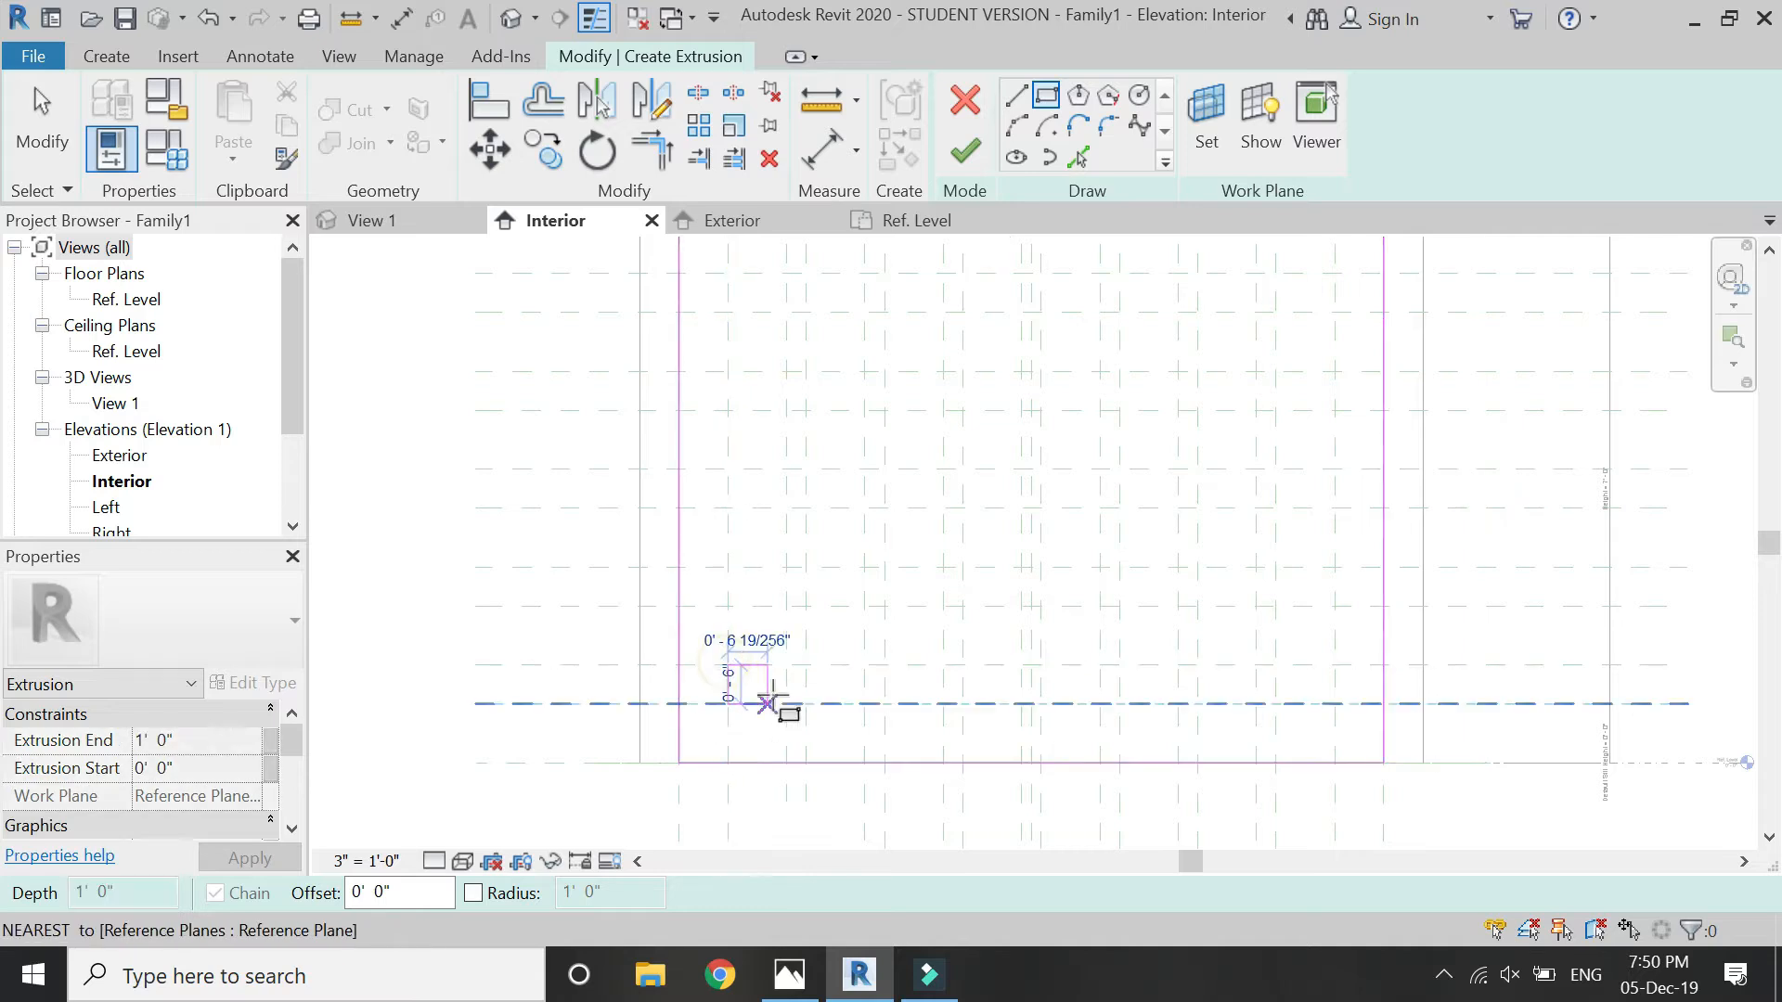
left_click(786, 703)
left_click(805, 664)
left_click(864, 703)
left_click(884, 664)
left_click(944, 703)
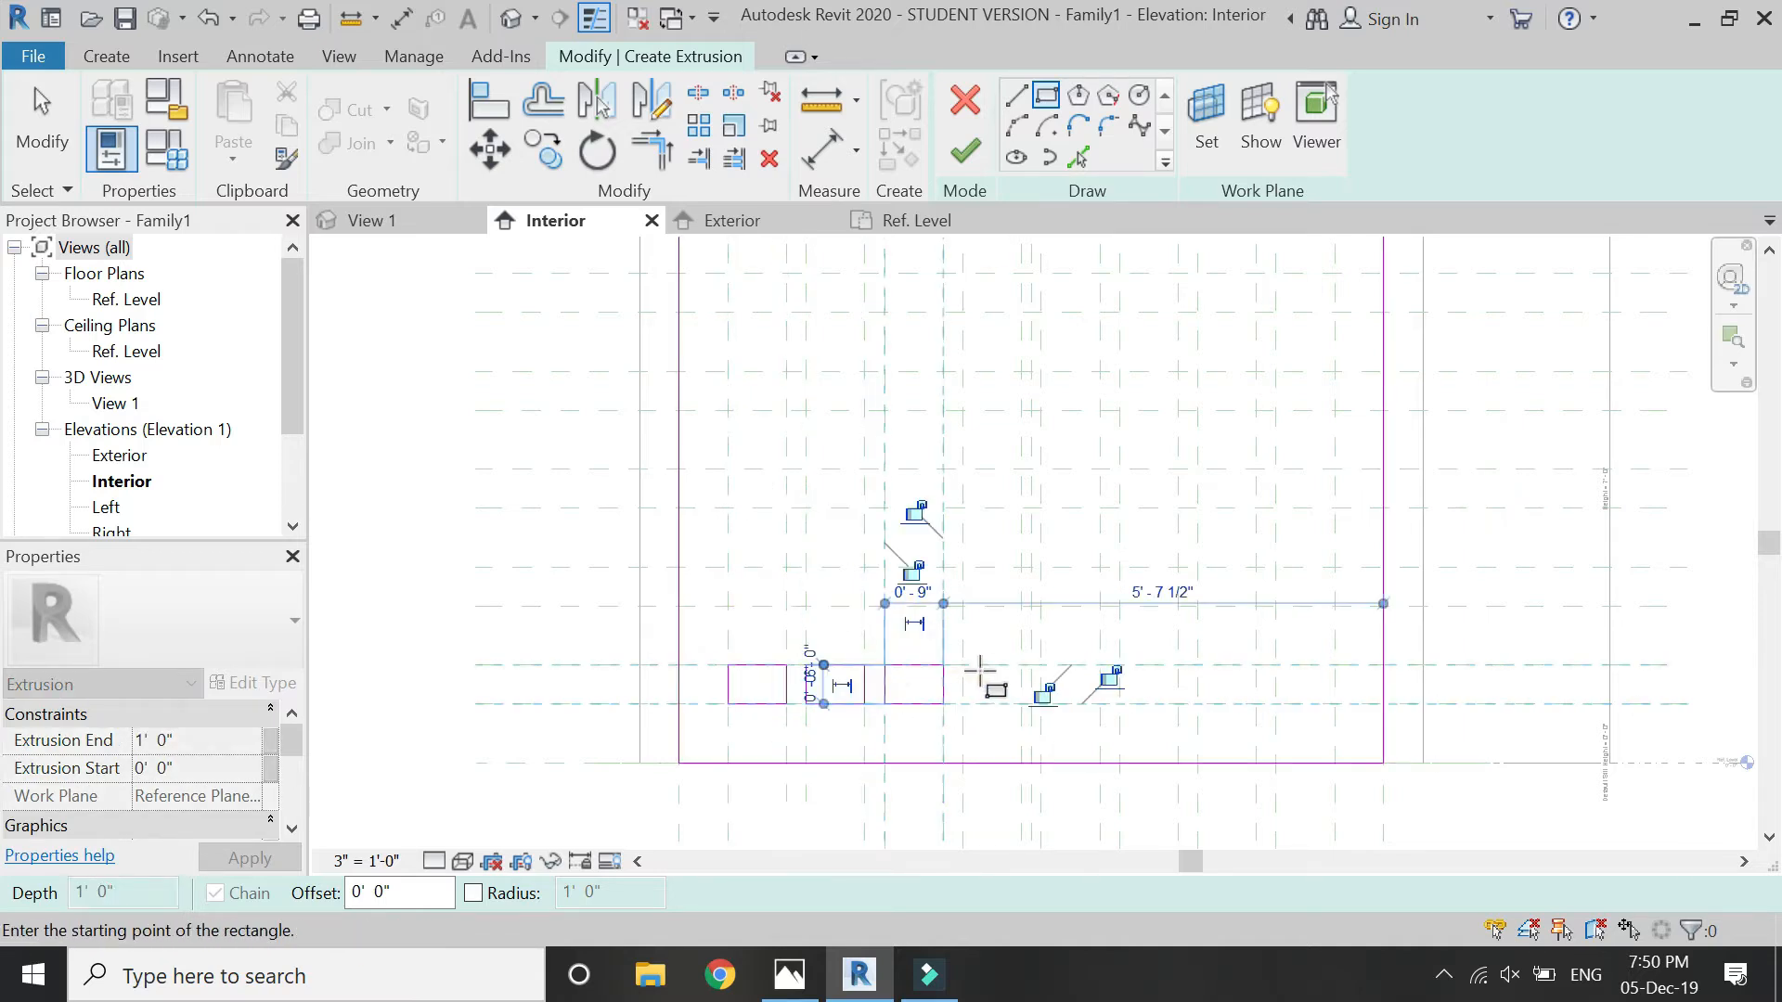
- Add the fourth, fifth and sixth 9" by 6" rectangles to the lowest row, keeping 3" gaps between them
left_click(963, 664)
left_click(1022, 704)
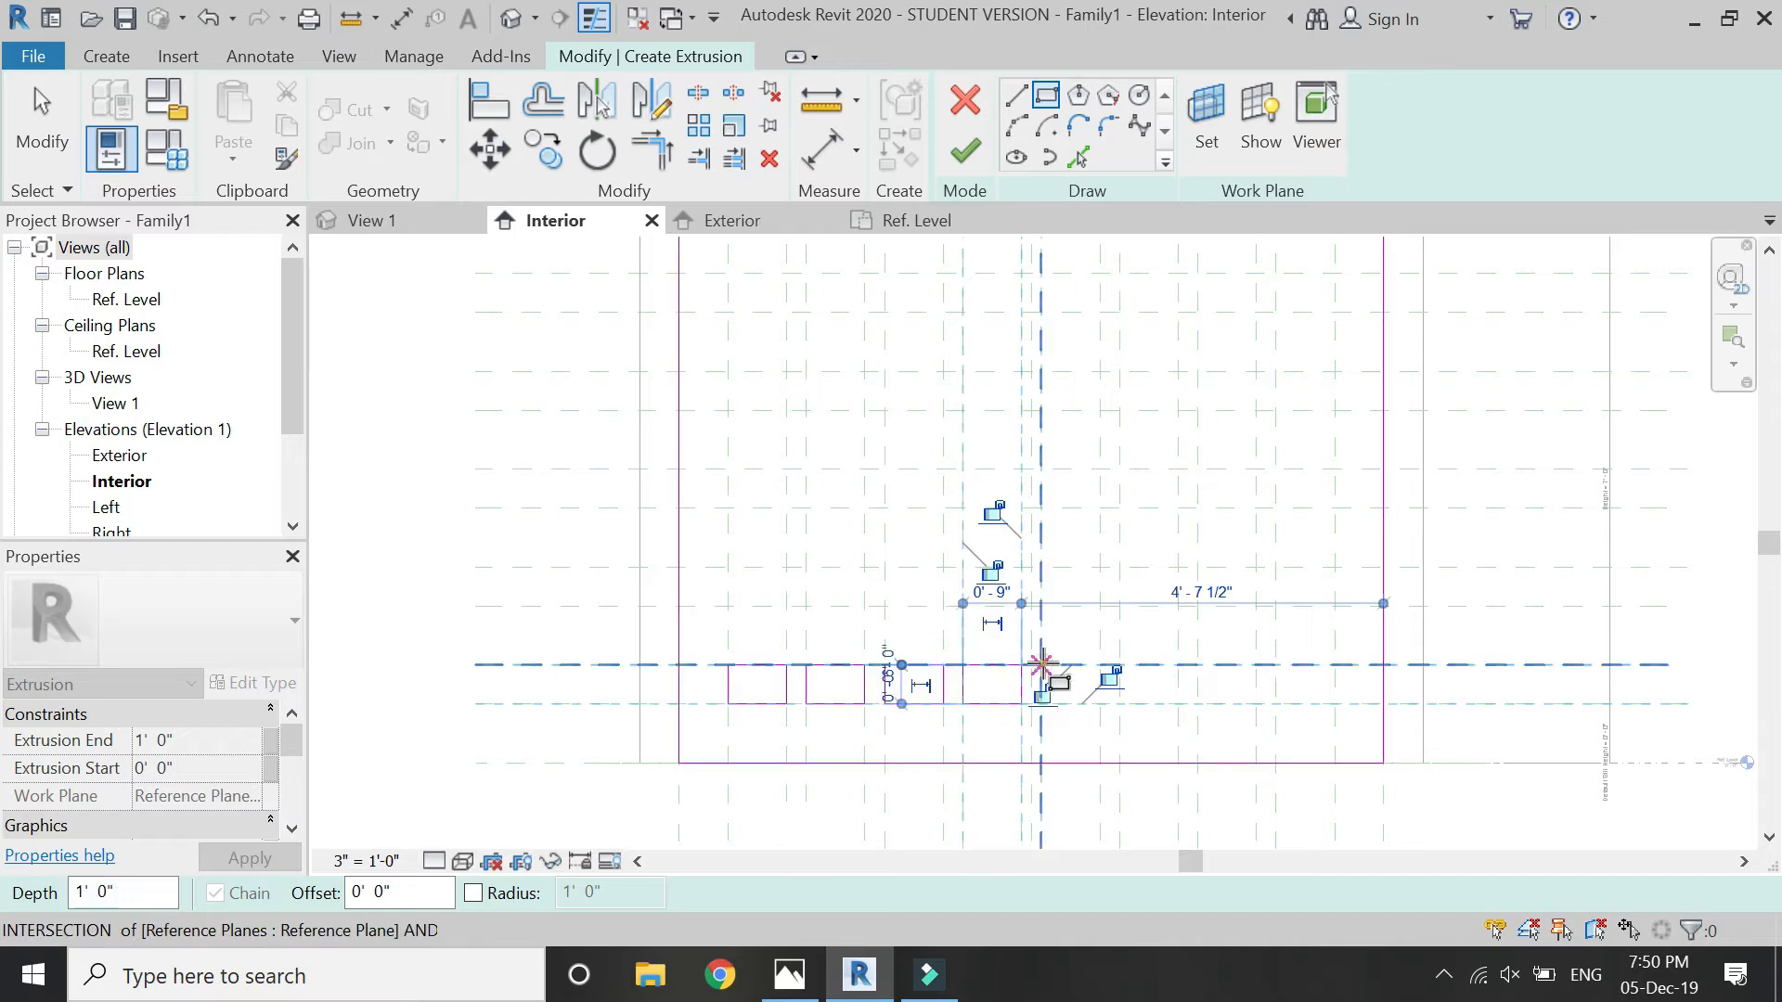
left_click(1041, 665)
left_click(1100, 703)
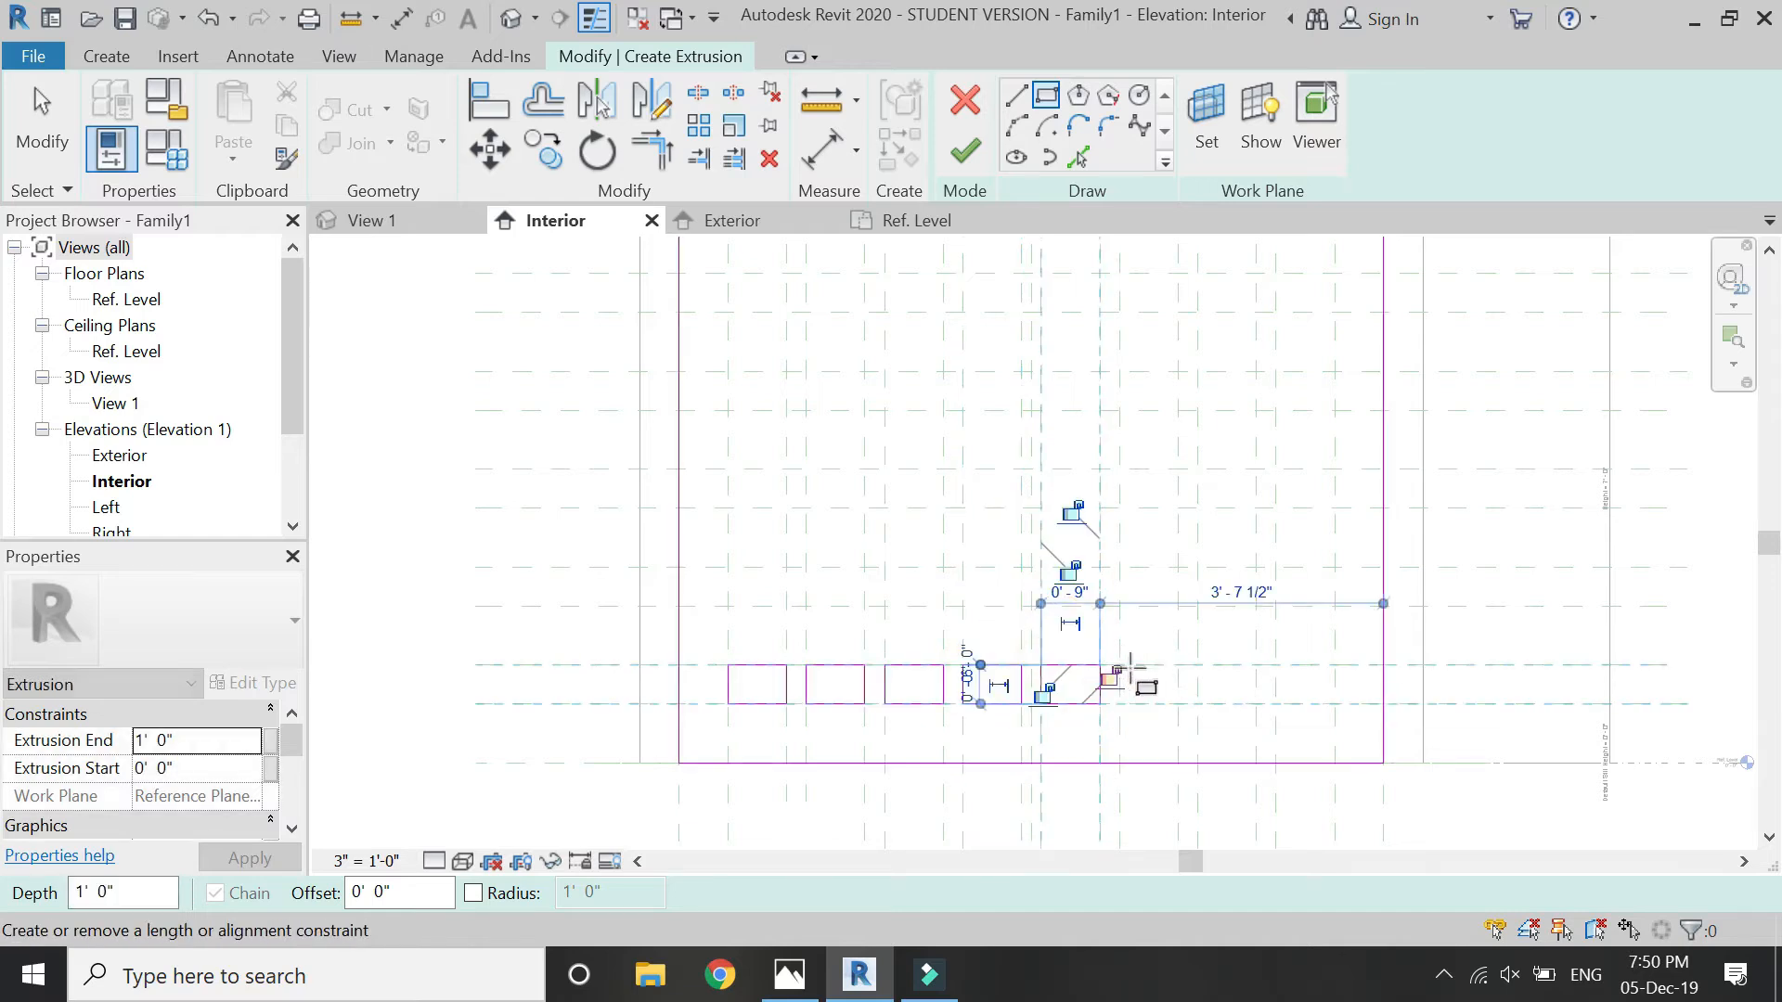
left_click(1118, 664)
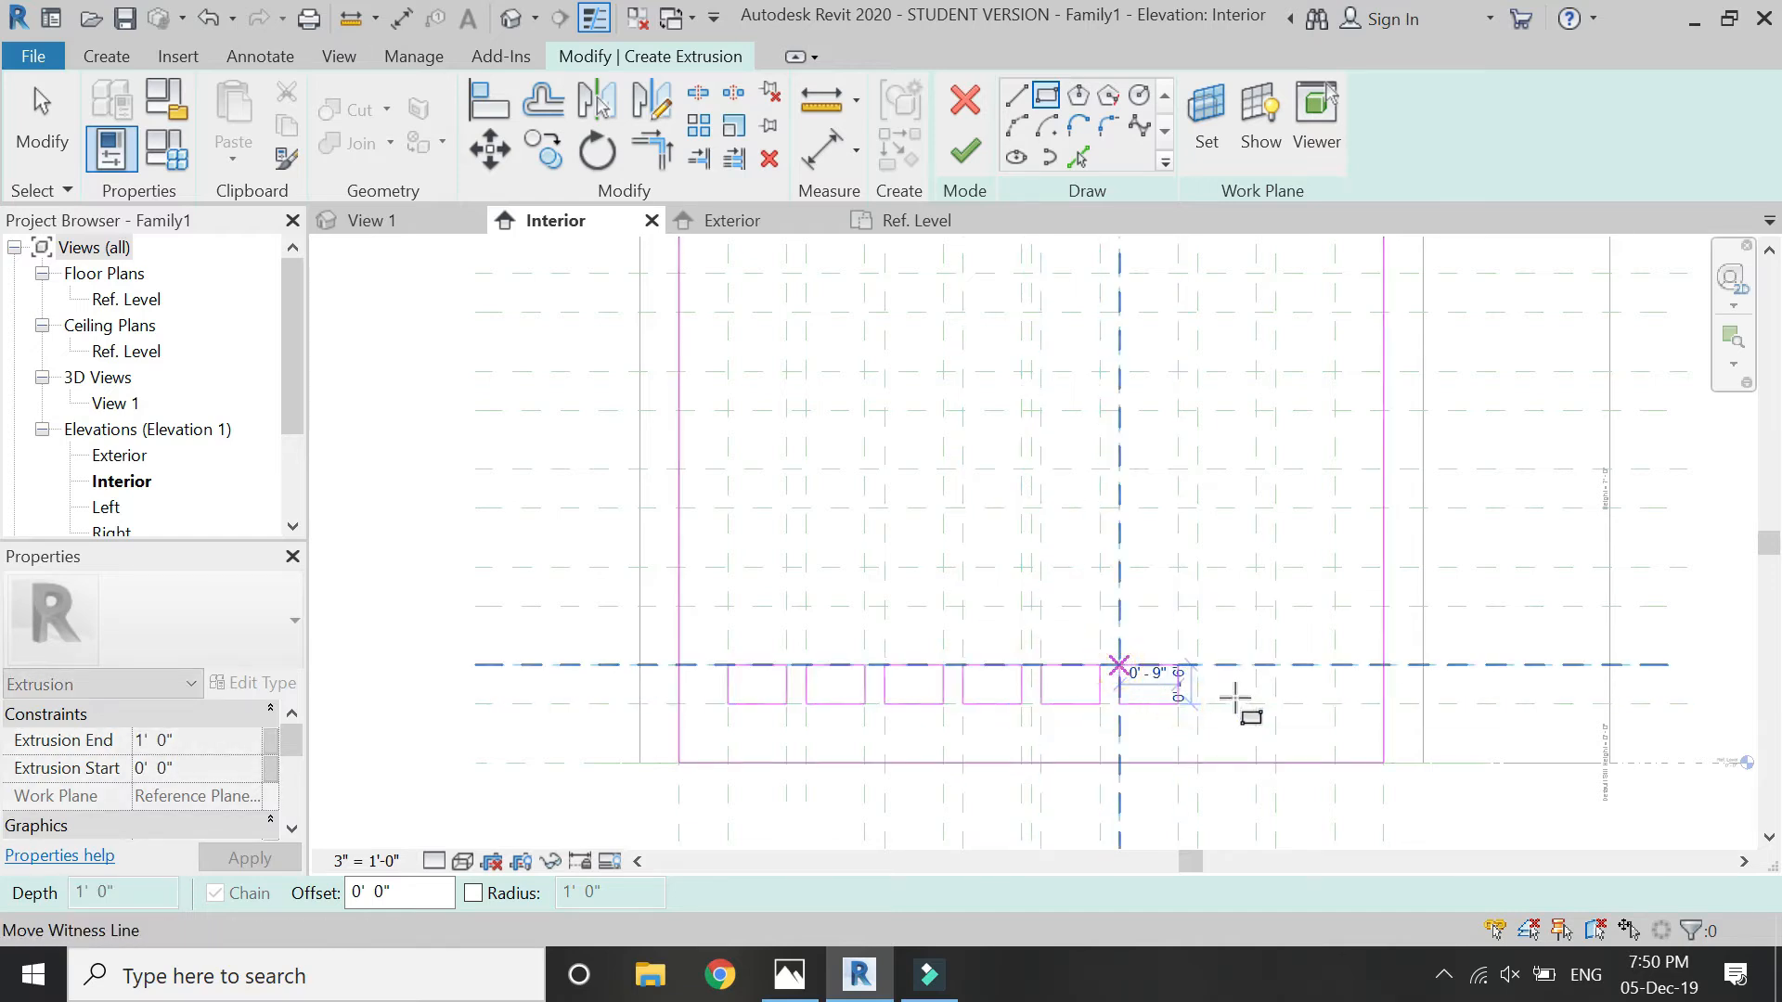
left_click(1179, 704)
- Sketch the last two 9" by 6" rectangles at the right end of the lowest row and finish drawing rectangles
scroll(1257, 710, "up", 2)
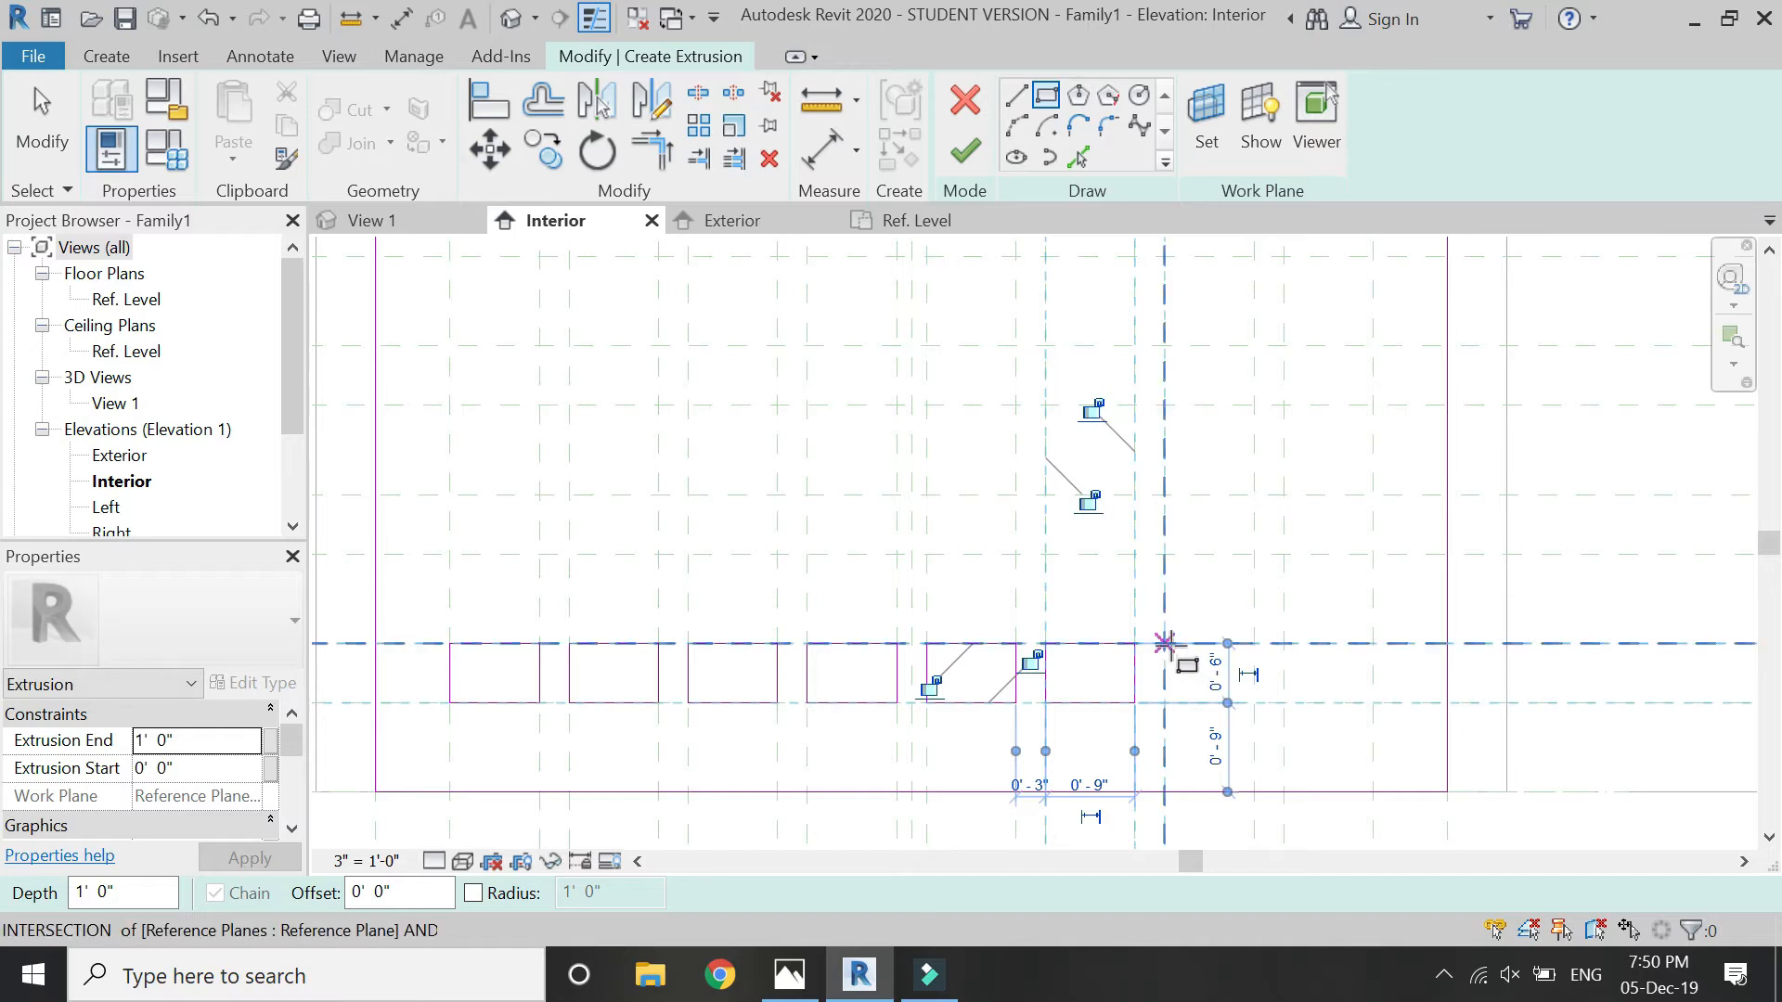
left_click(1165, 643)
left_click(1254, 702)
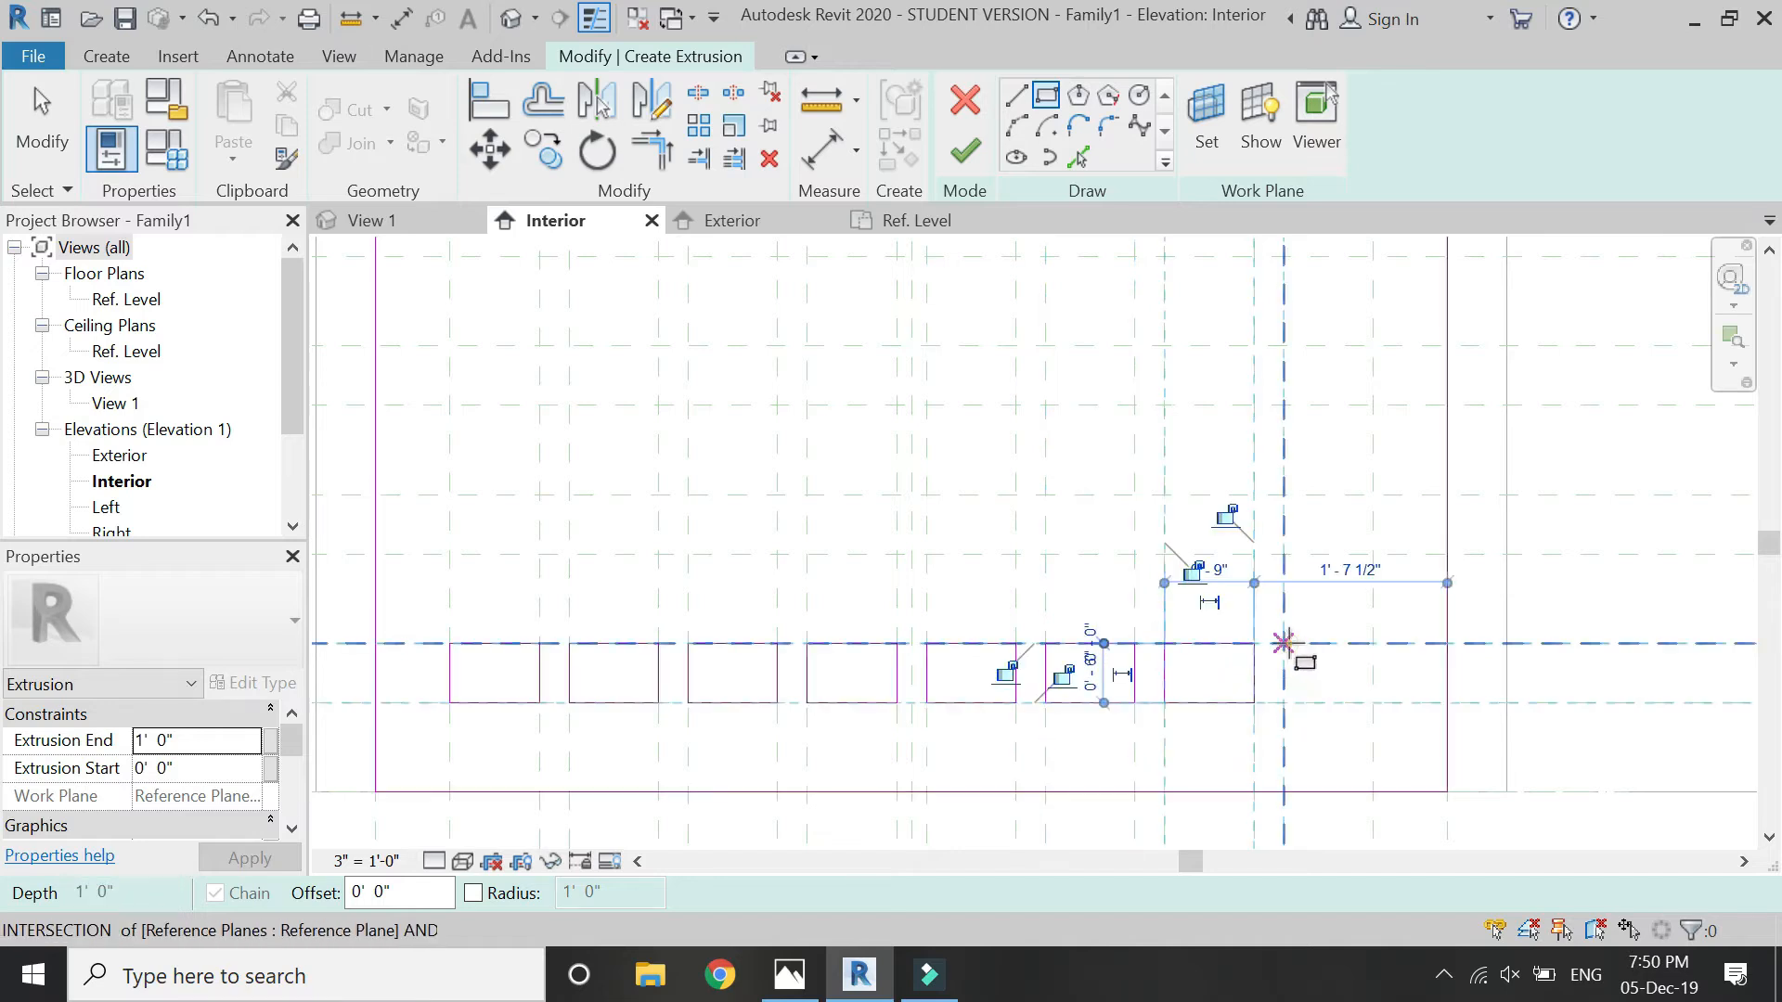
left_click(1284, 643)
left_click(1371, 705)
scroll(1368, 705, "down", 2)
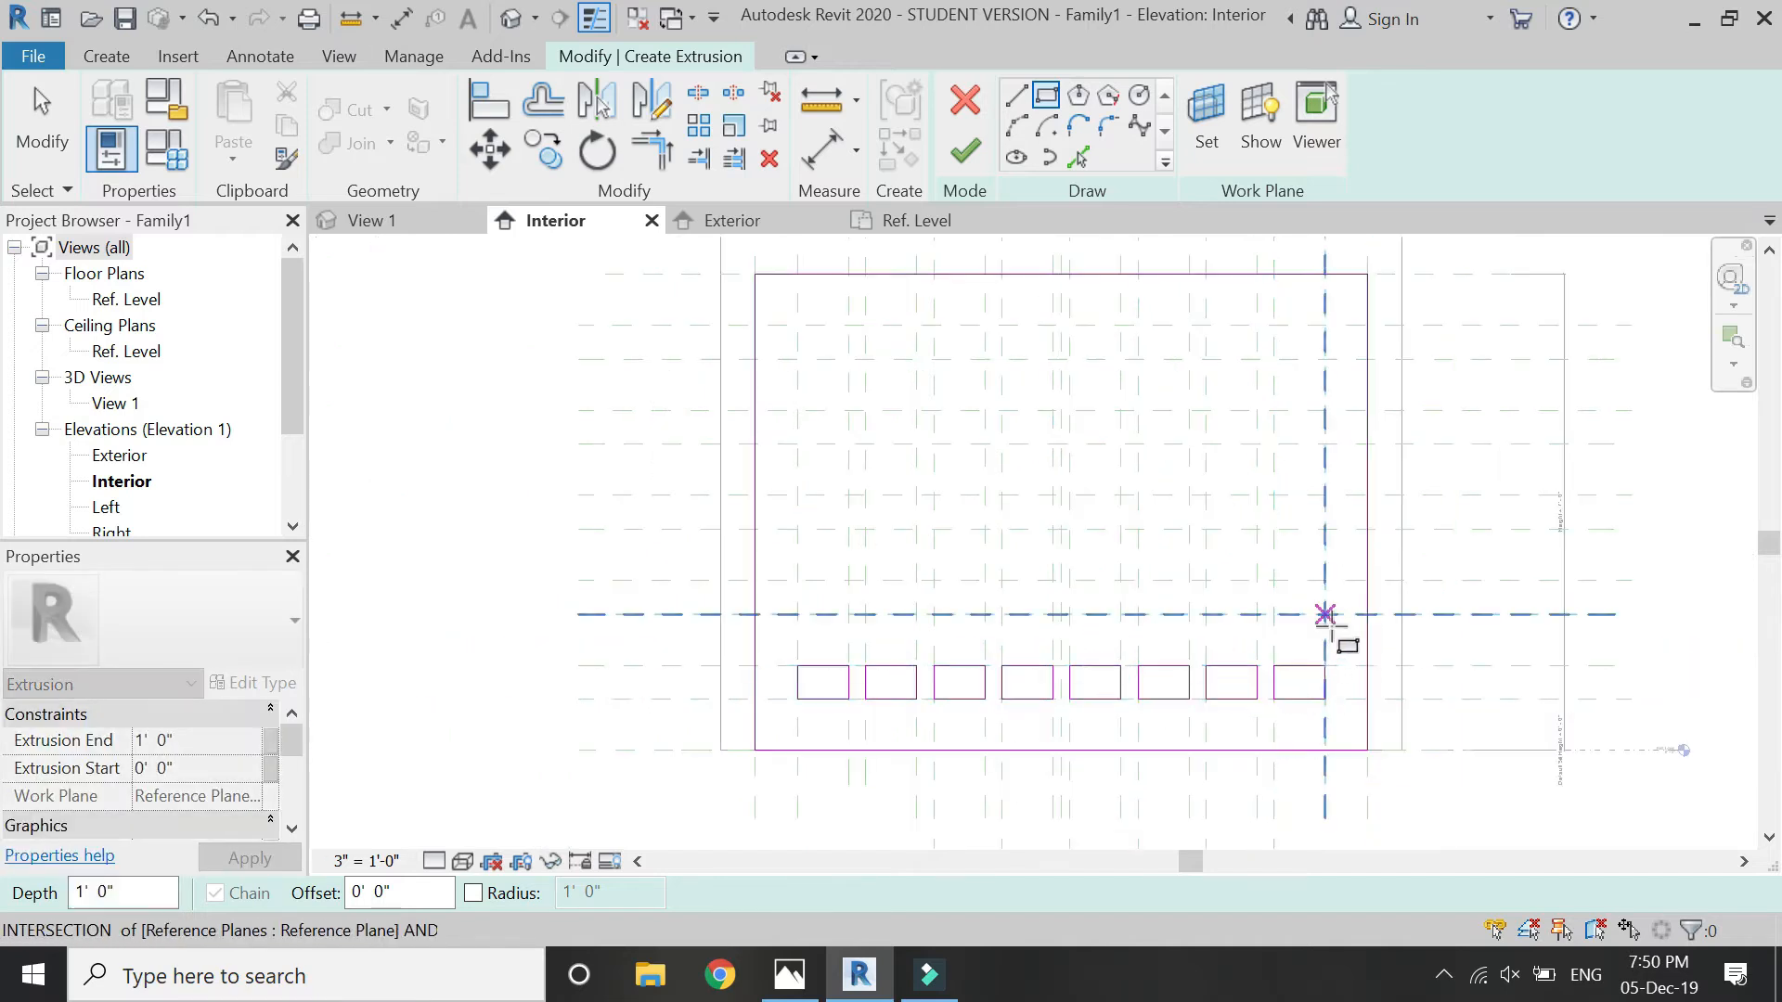
key("Escape")
key("Escape")
- Copy the whole row of eight rectangles up to the second and third grid rows, with multiple copies enabled
left_click_drag(1342, 605, 1002, 713)
left_click_drag(792, 728, 793, 730)
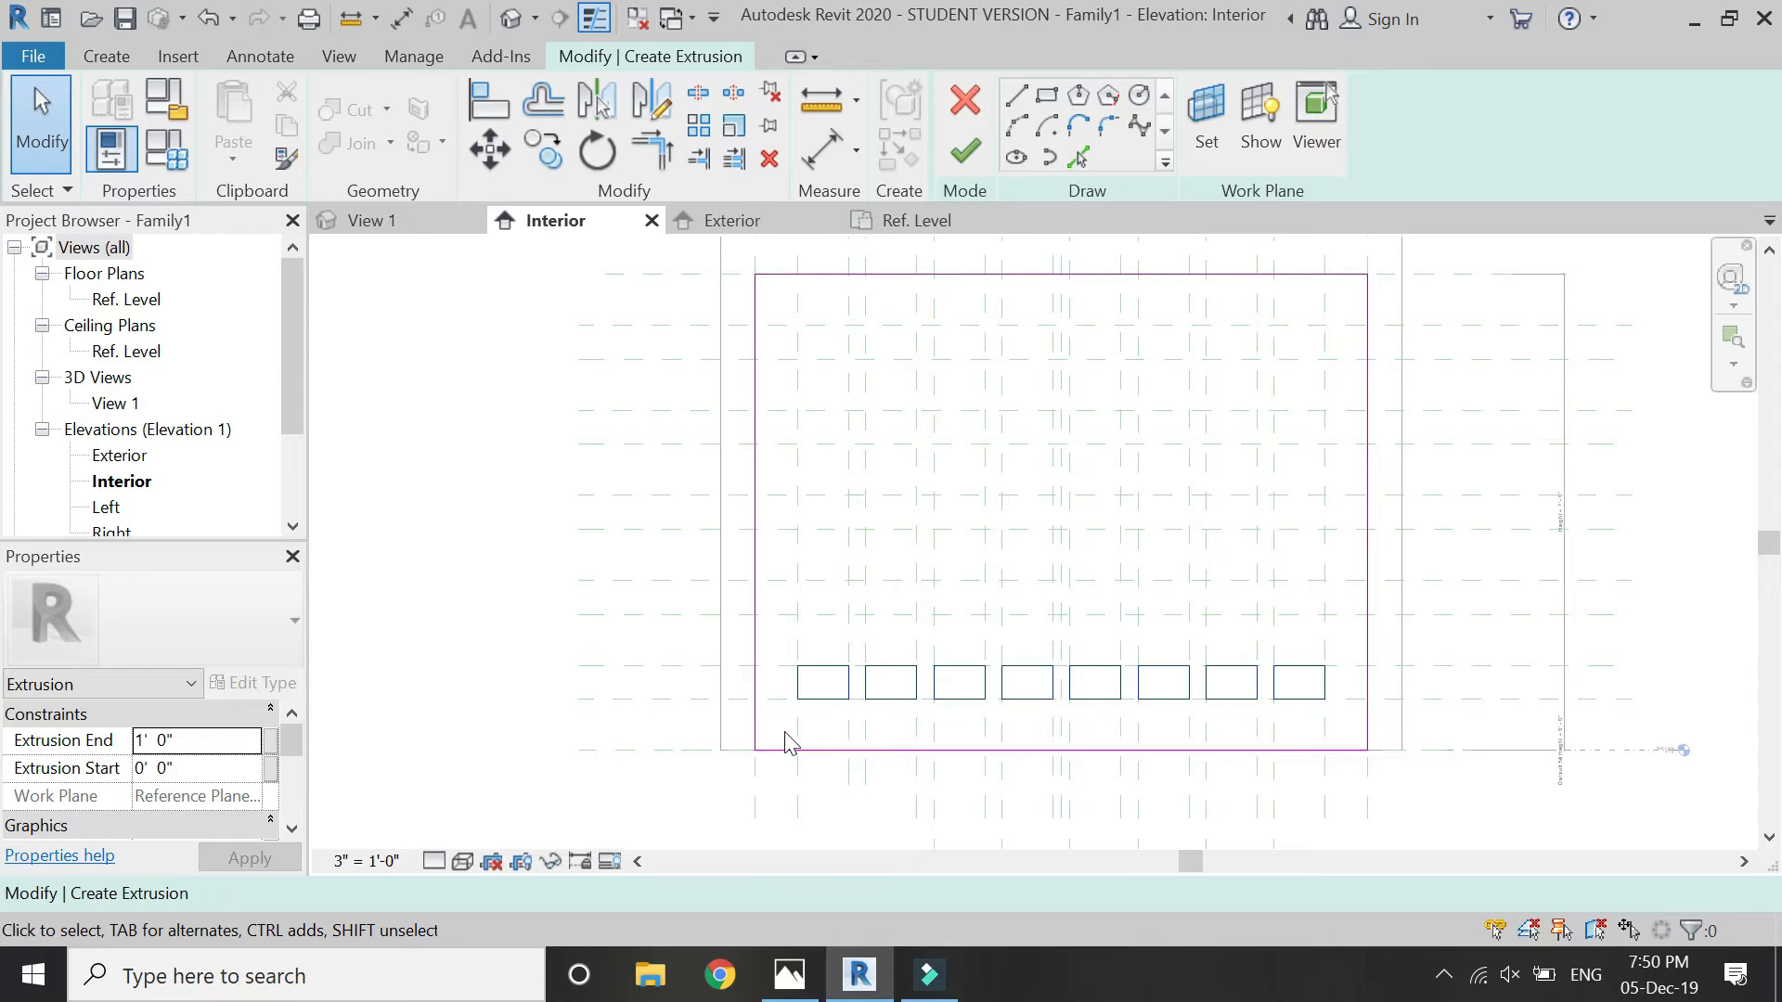
scroll(843, 568, "up", 2)
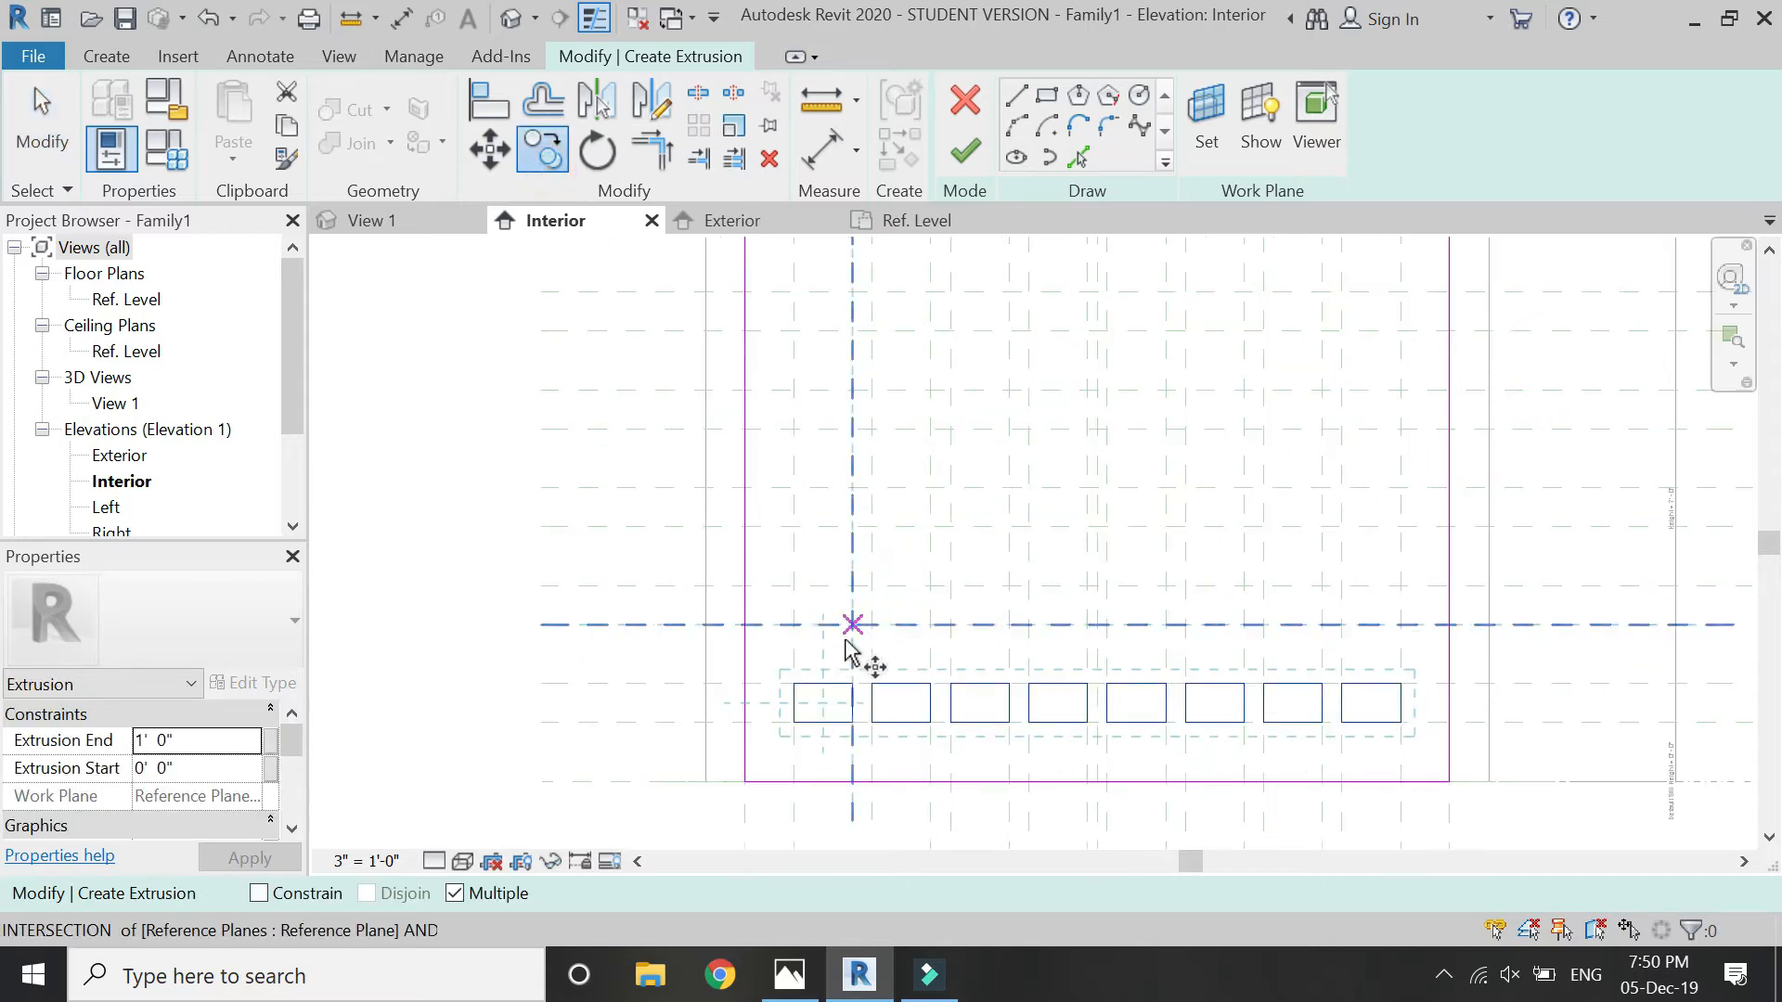
left_click(793, 719)
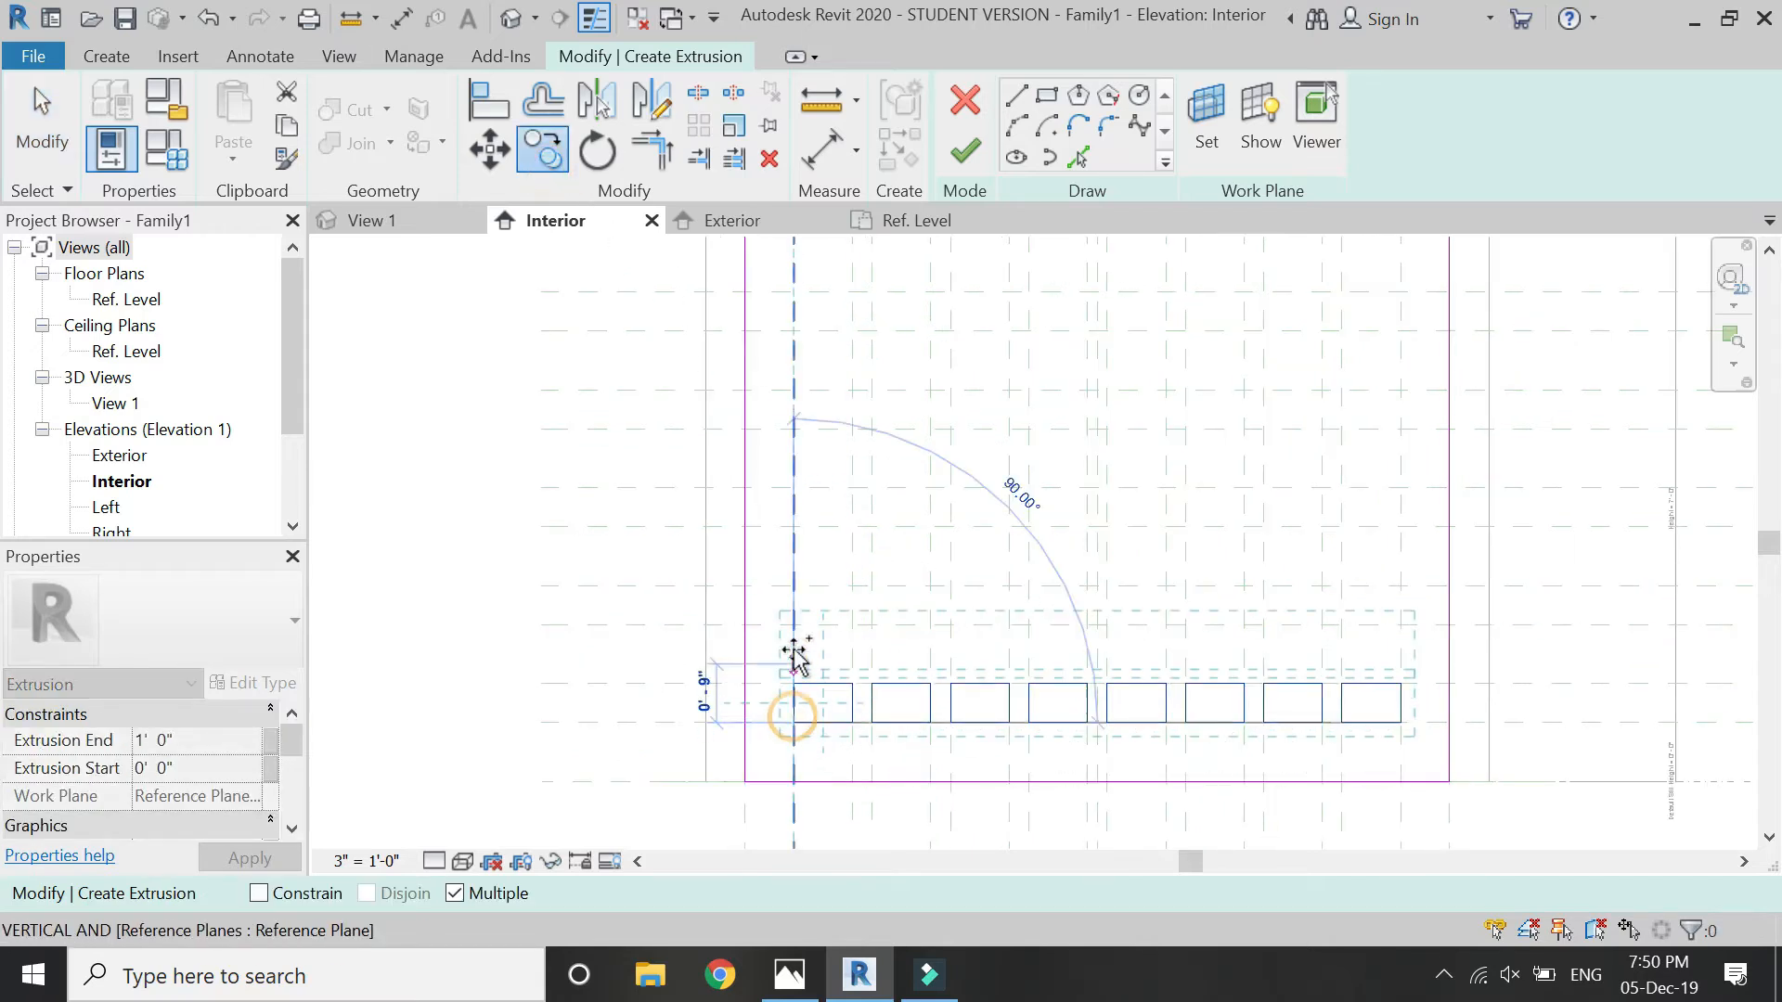
left_click(793, 621)
left_click(795, 525)
- Place two more copies of the rectangle row in the two uppermost grid rows and finish the extrusion sketch
scroll(889, 744, "down", 4)
scroll(824, 464, "up", 5)
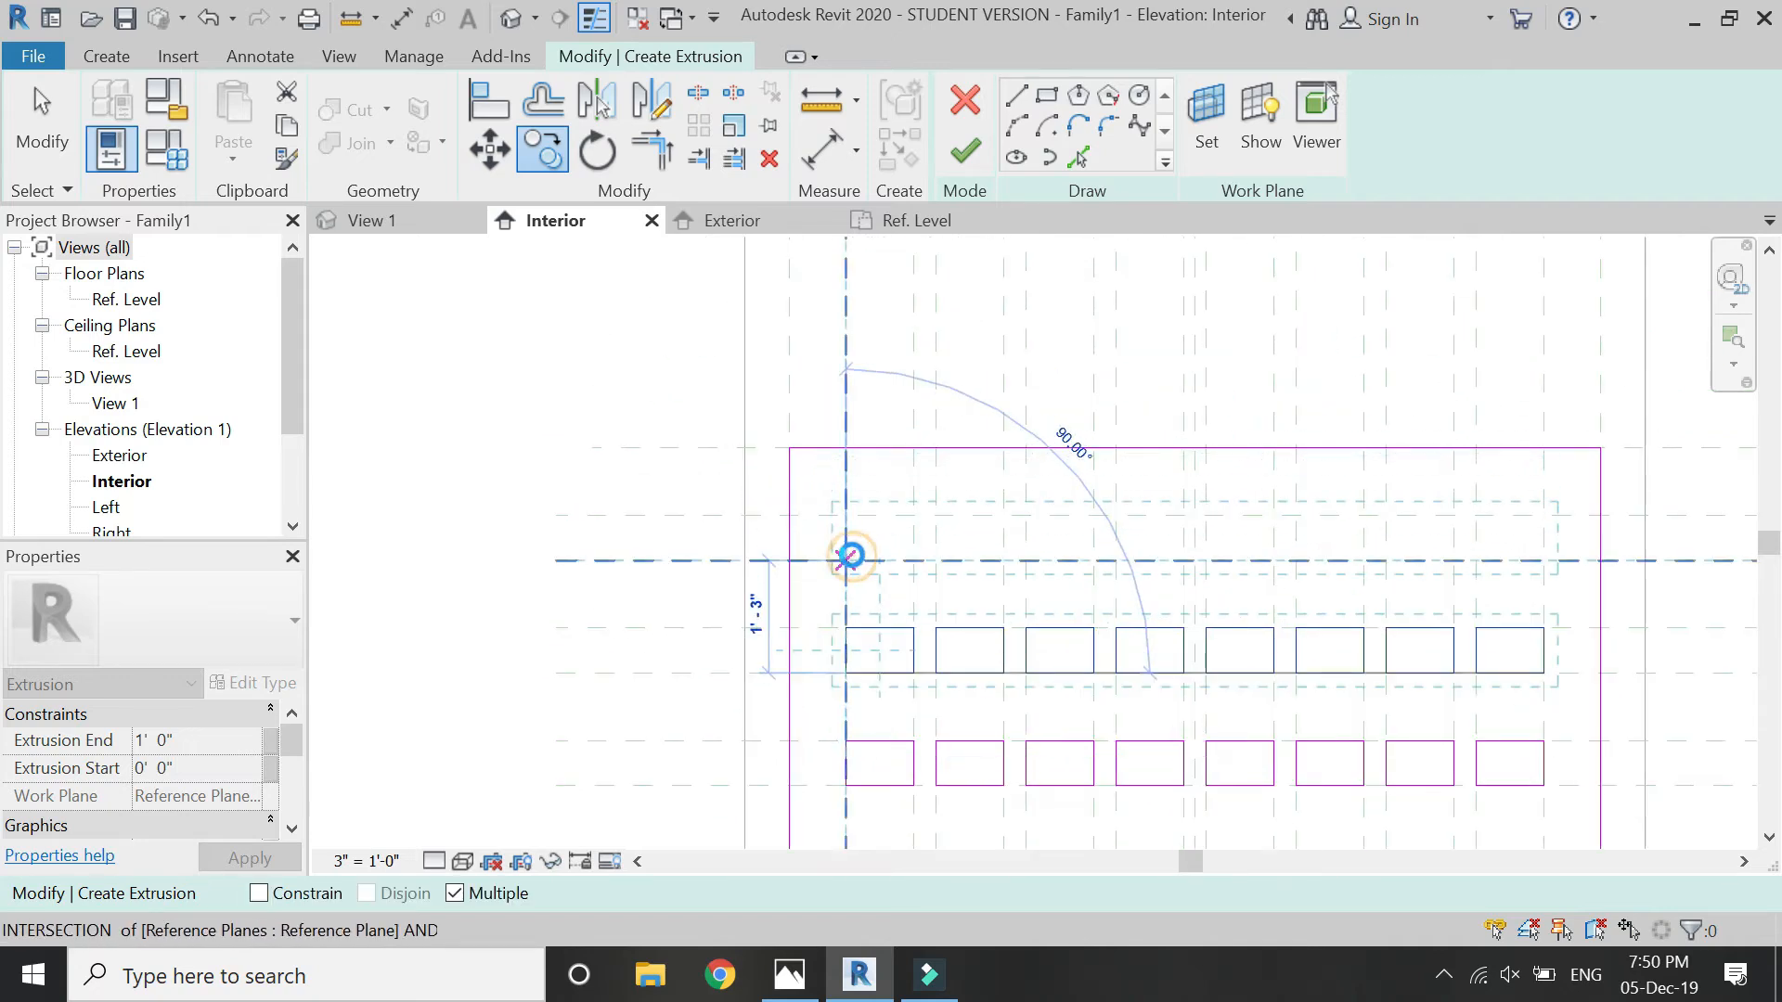
left_click(863, 371)
scroll(868, 366, "down", 3)
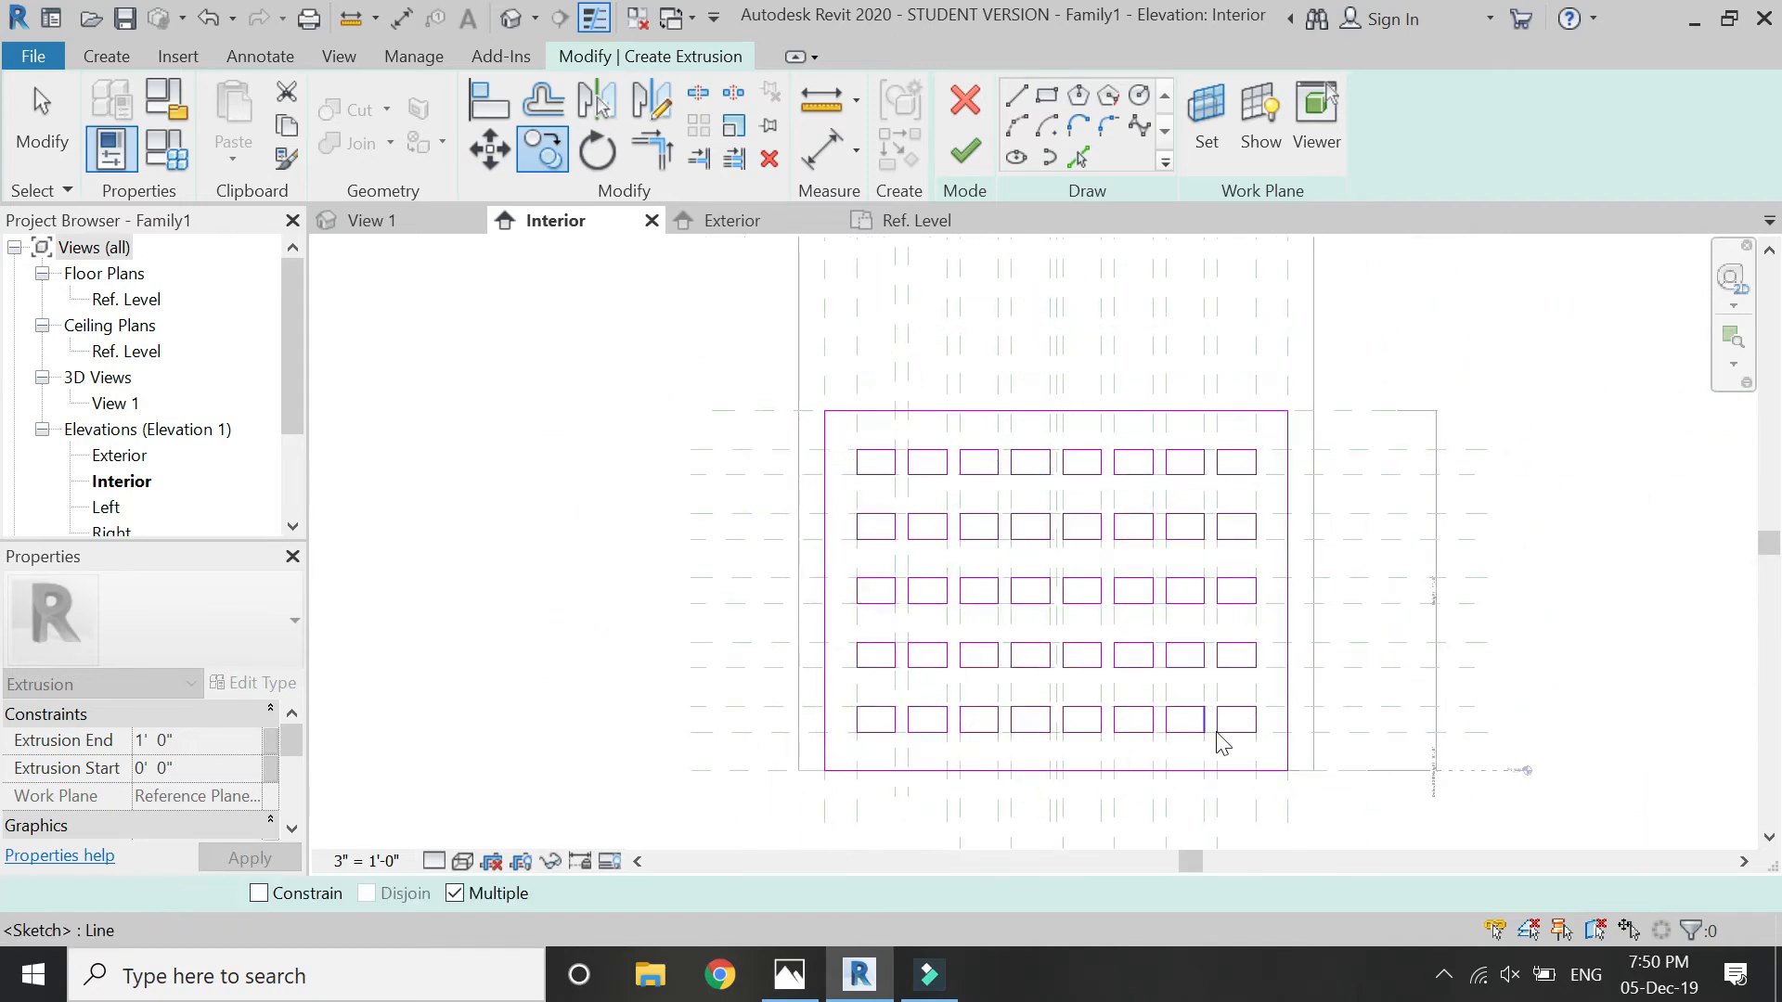
key("Escape")
scroll(1261, 706, "up", 1)
left_click(965, 151)
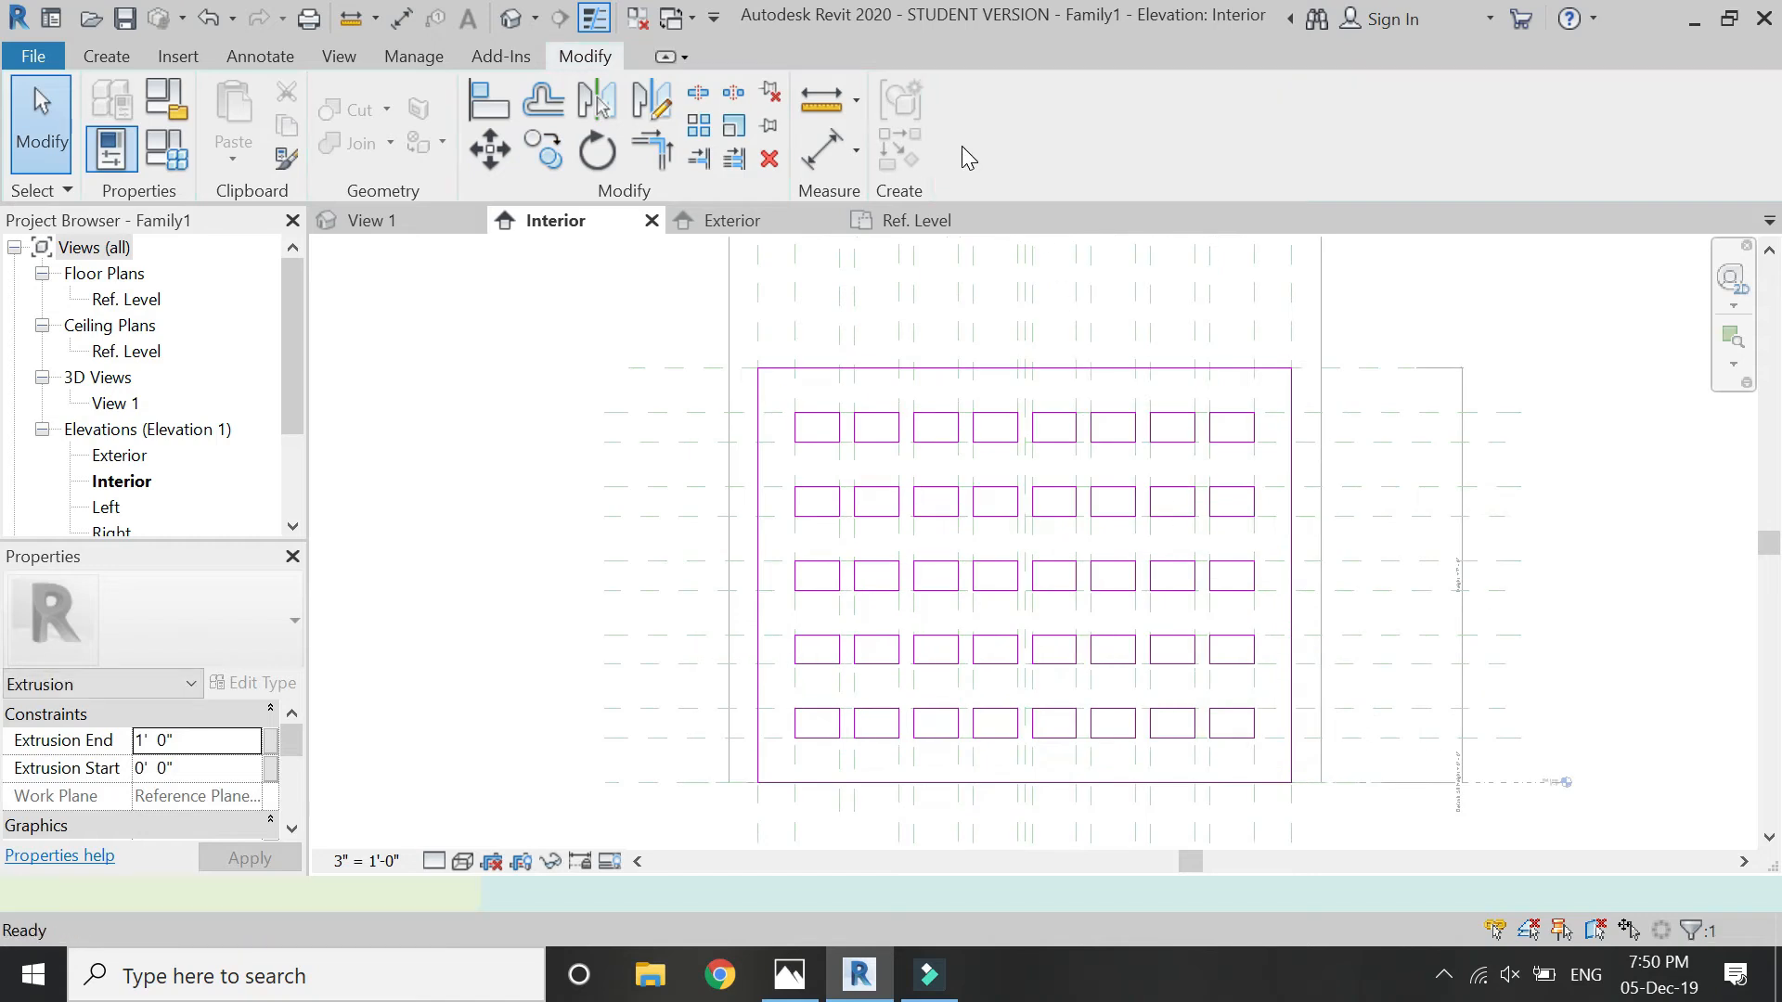
- In the Ref. Level plan, stretch the extrusion's faces to the wall's exterior and interior faces and lock the interior alignment
left_click(905, 220)
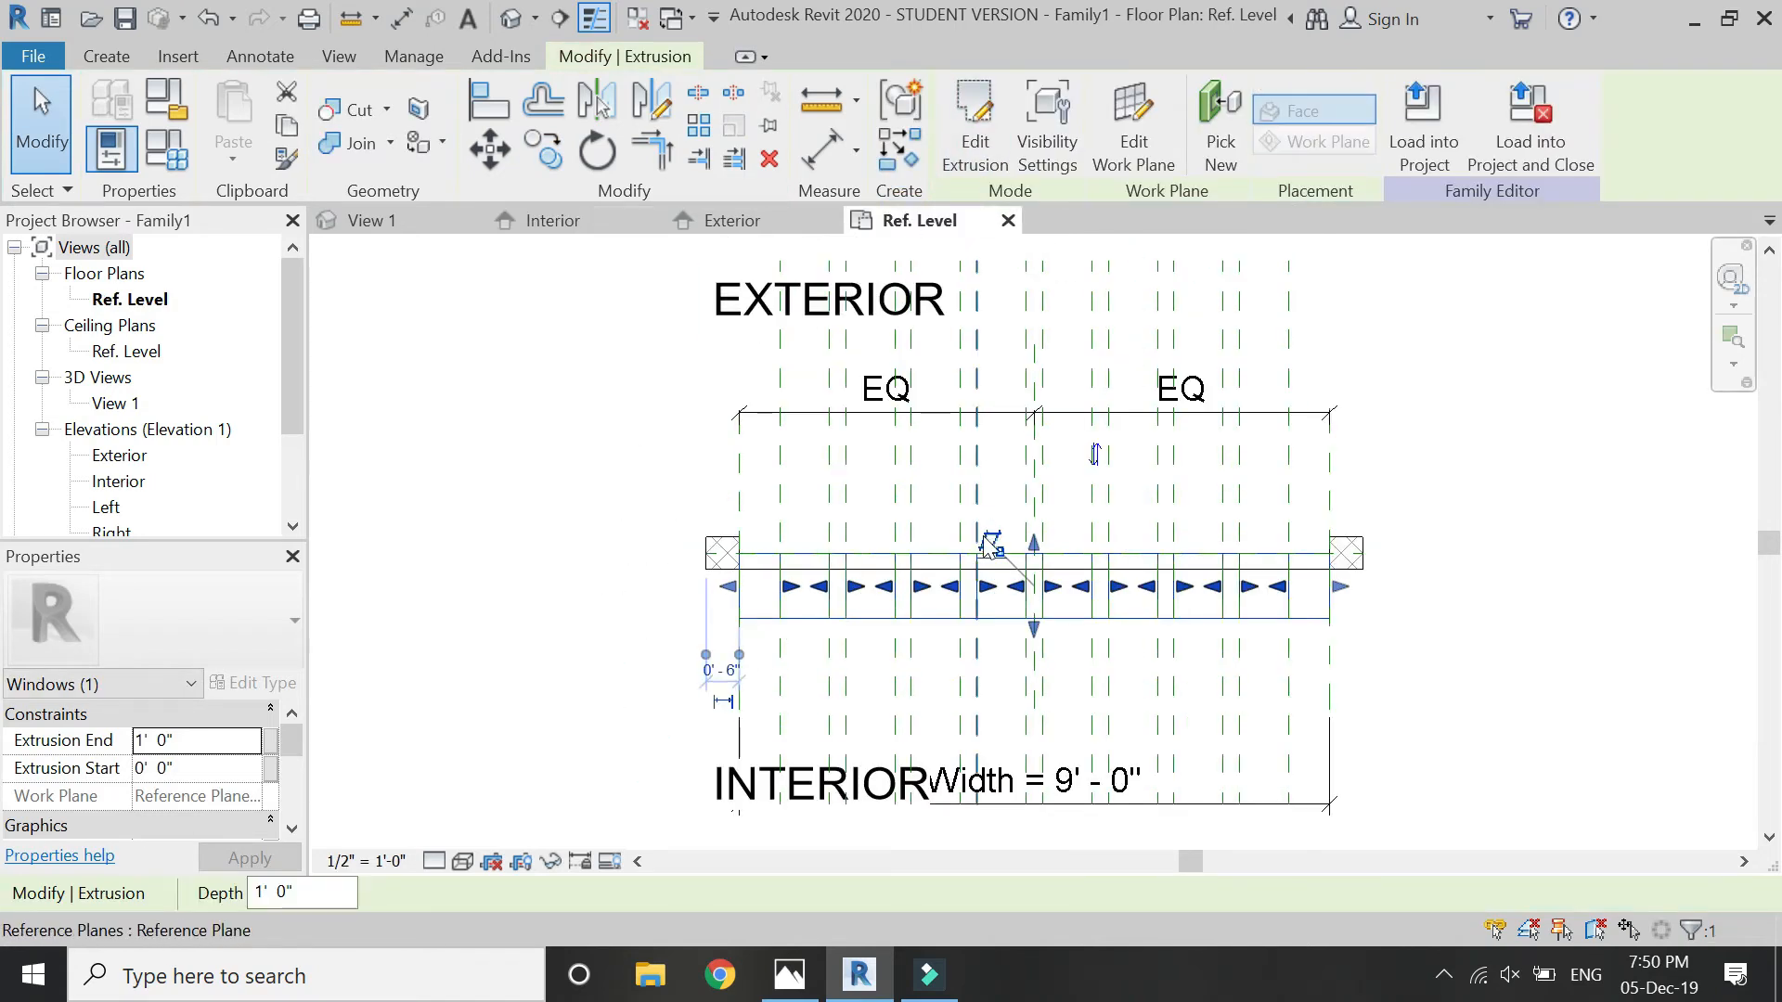
scroll(989, 548, "up", 2)
left_click_drag(1082, 561, 1080, 533)
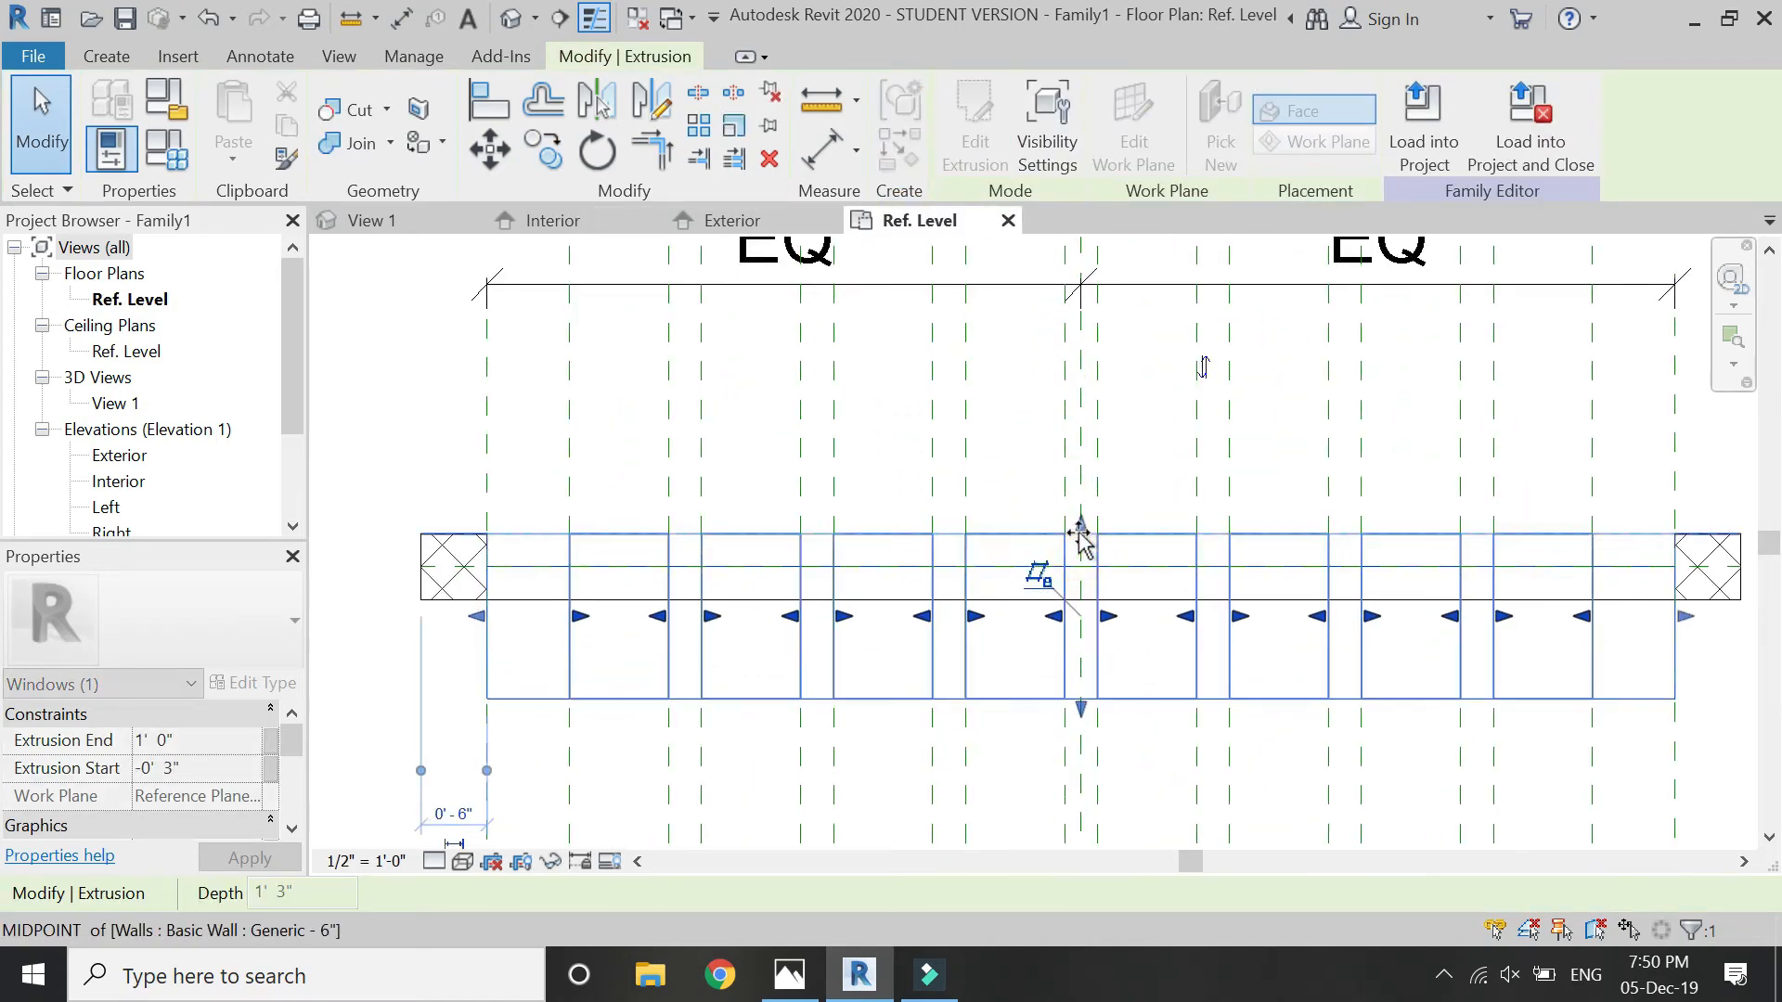
left_click_drag(1082, 711, 1069, 623)
left_click(1047, 632)
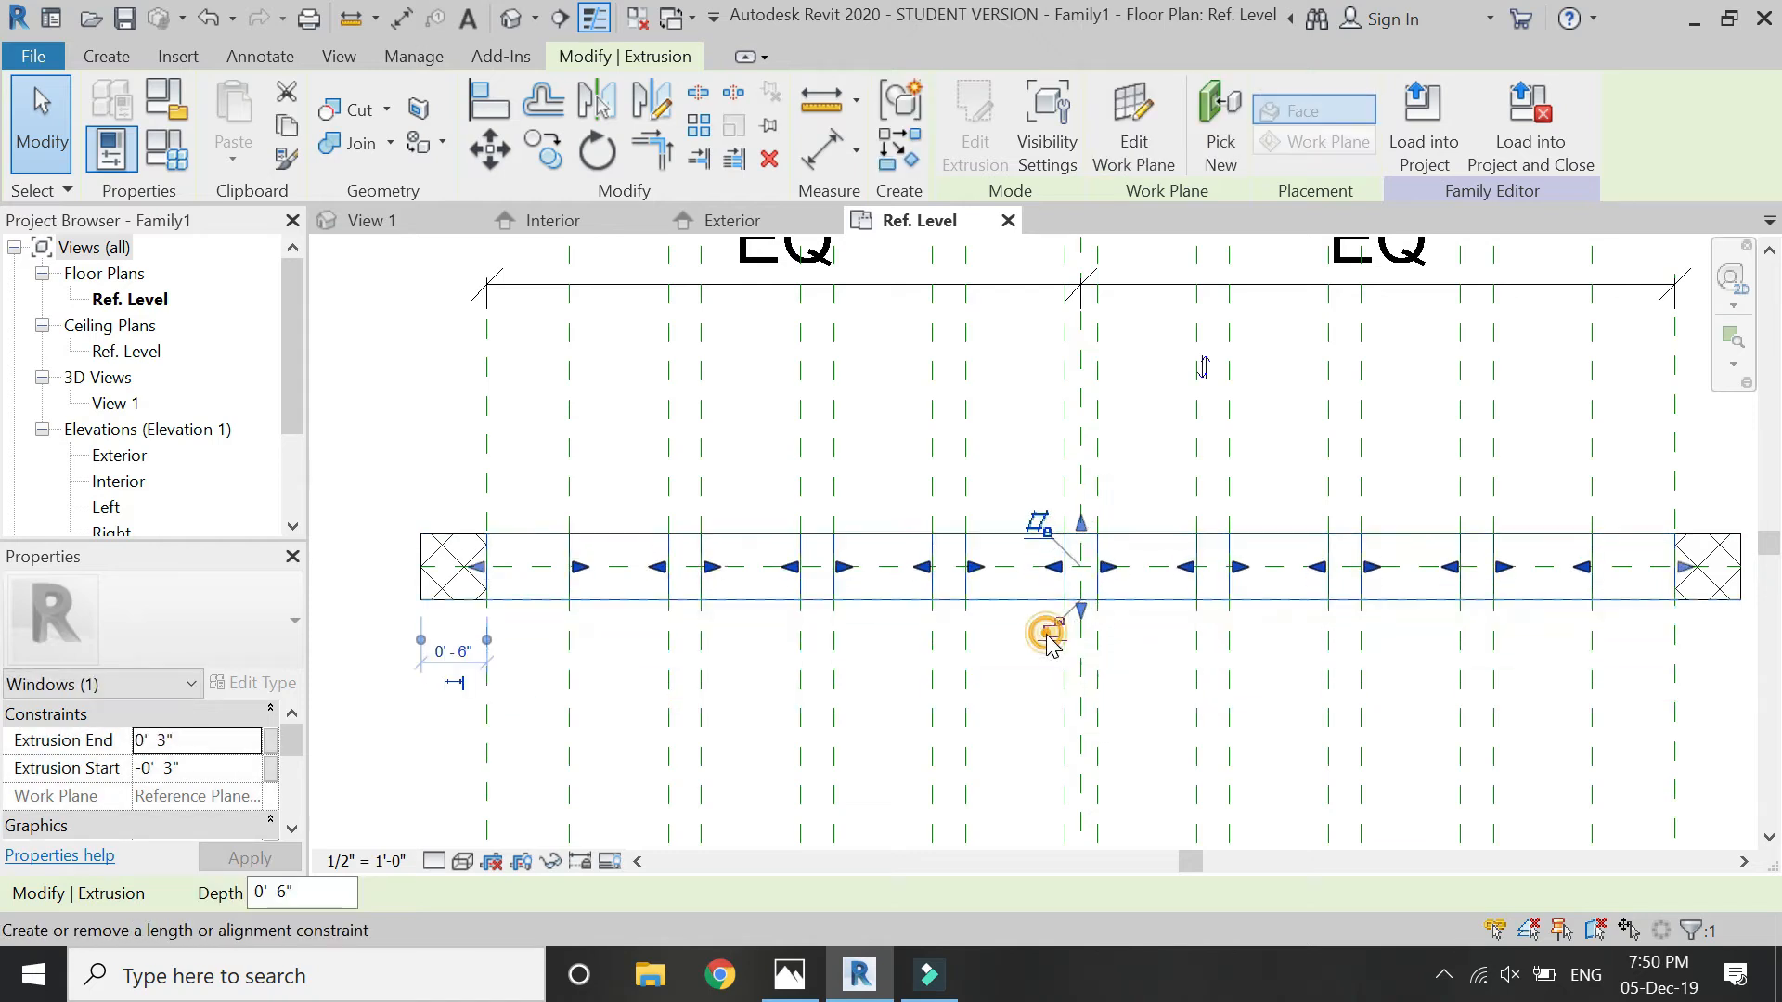
left_click(1041, 663)
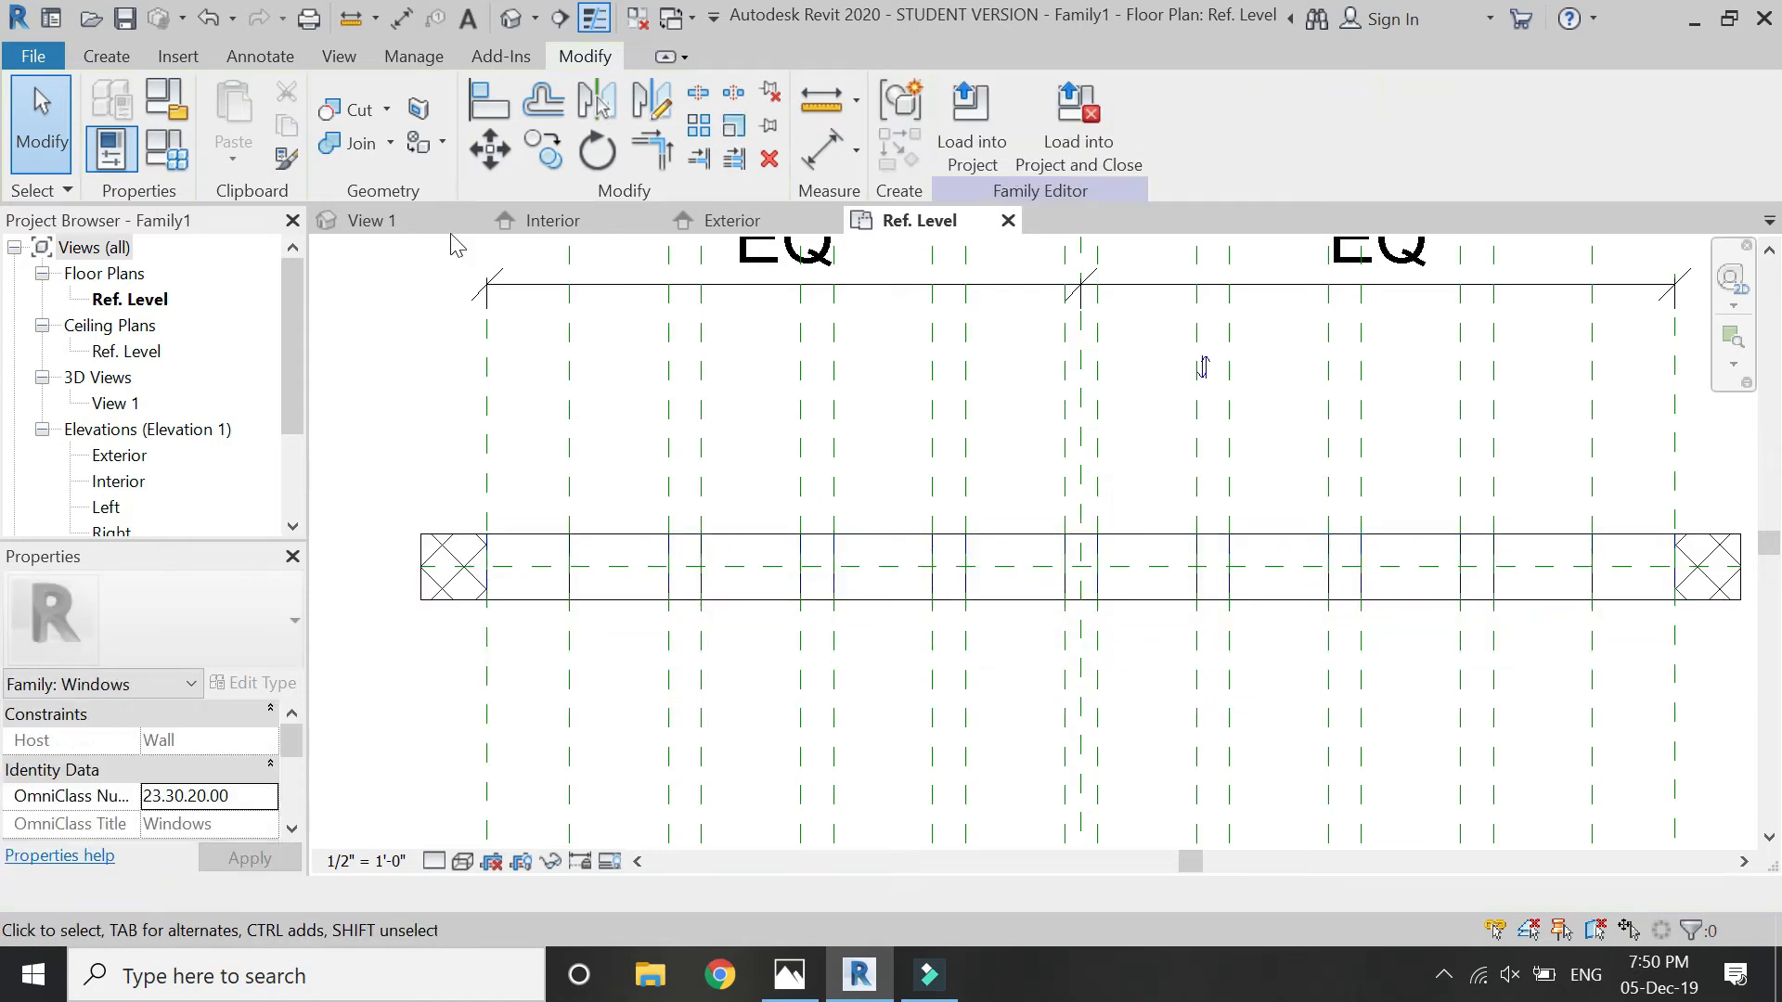
- In the Interior elevation, associate the extrusion's material with a new family type parameter named "wall"
left_click(604, 227)
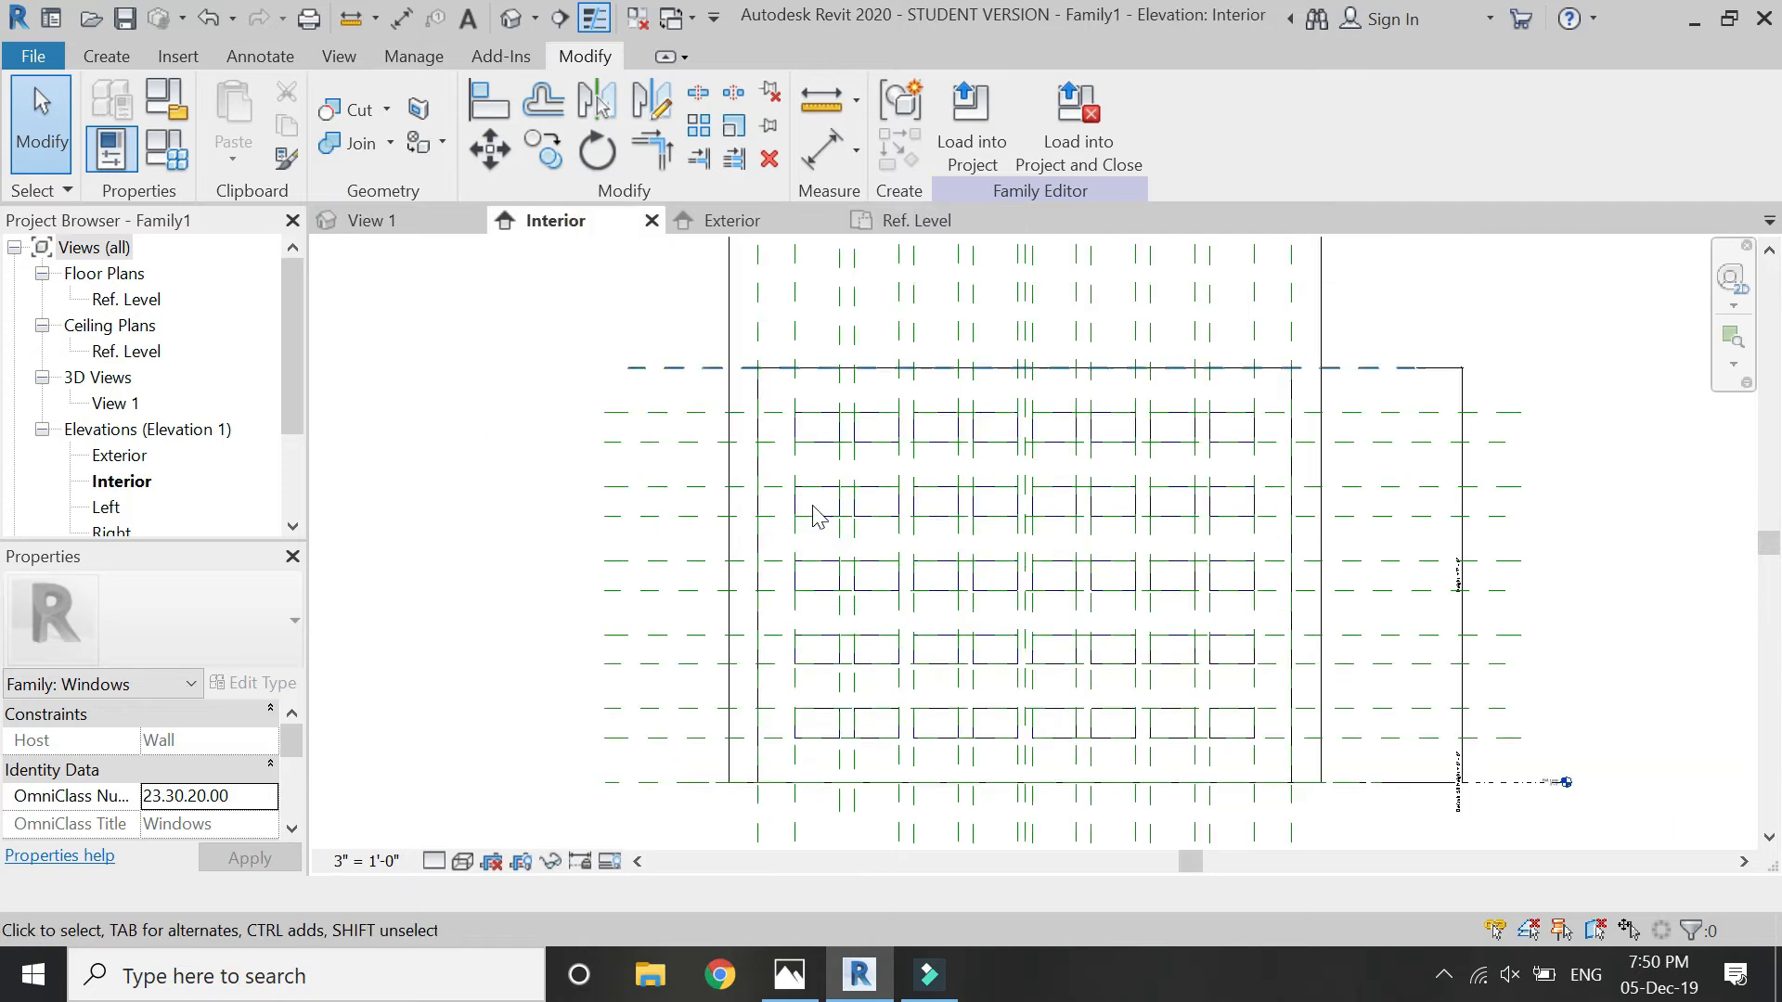
left_click(934, 782)
scroll(223, 789, "down", 3)
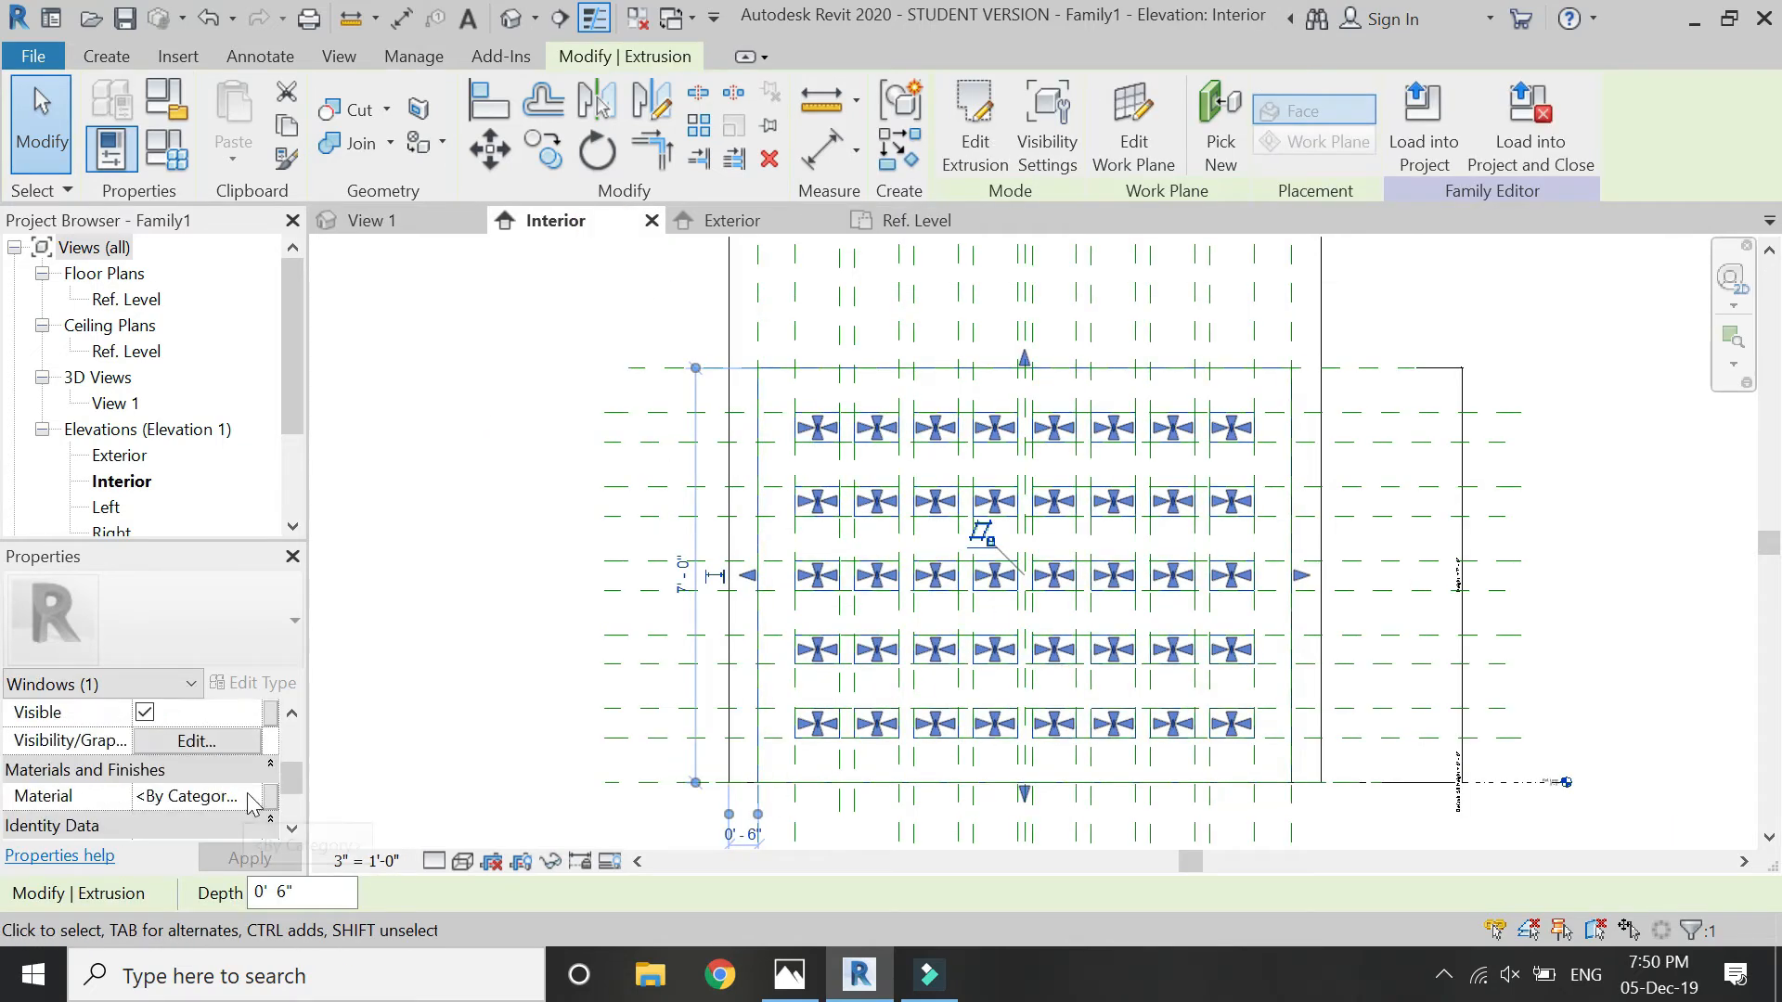
left_click(270, 798)
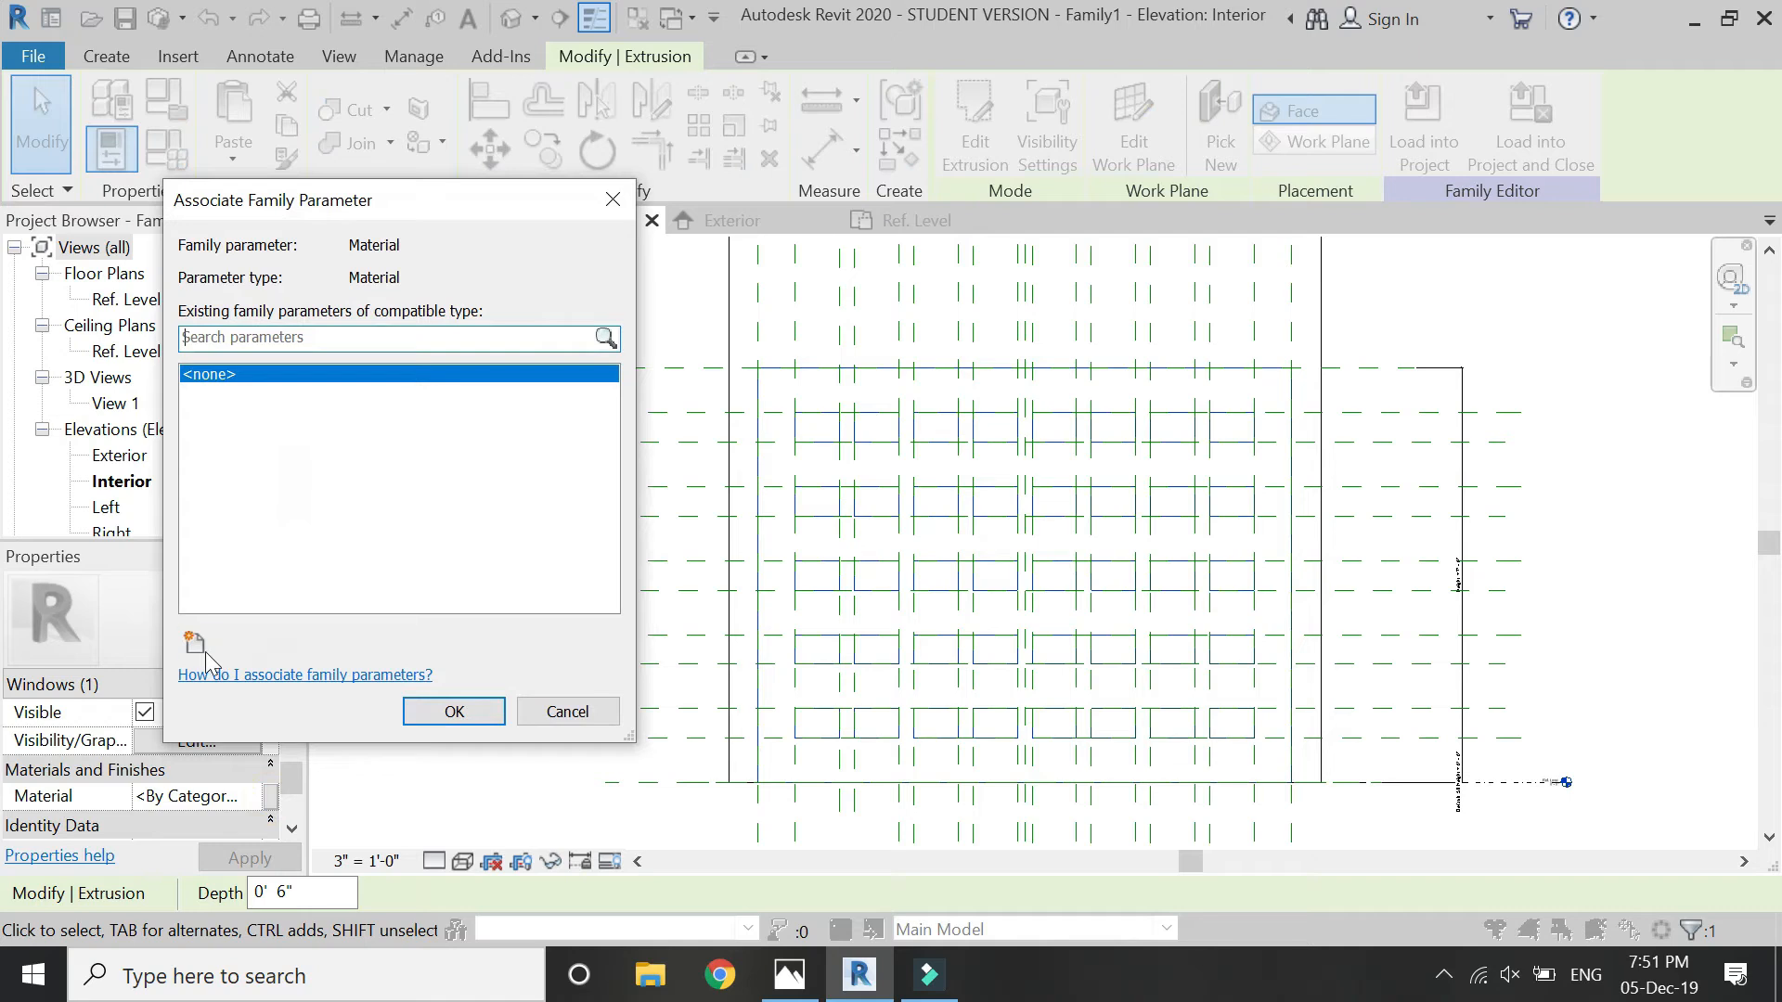
left_click(203, 650)
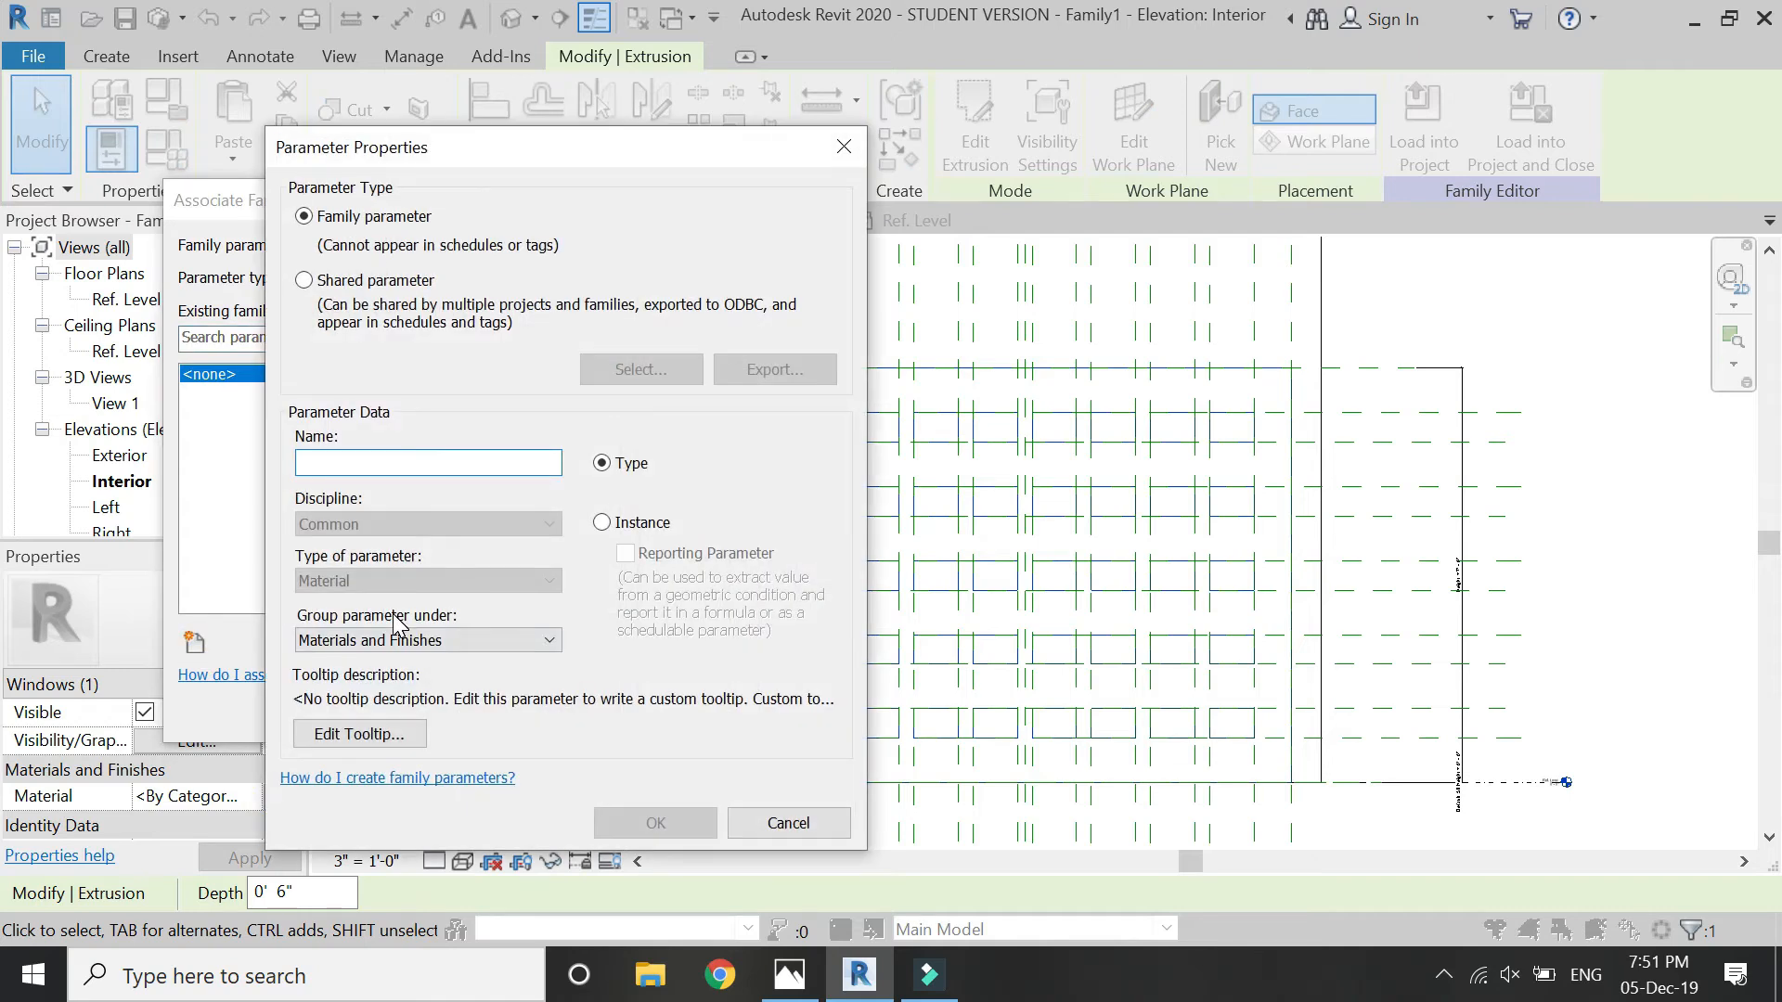
type("wall")
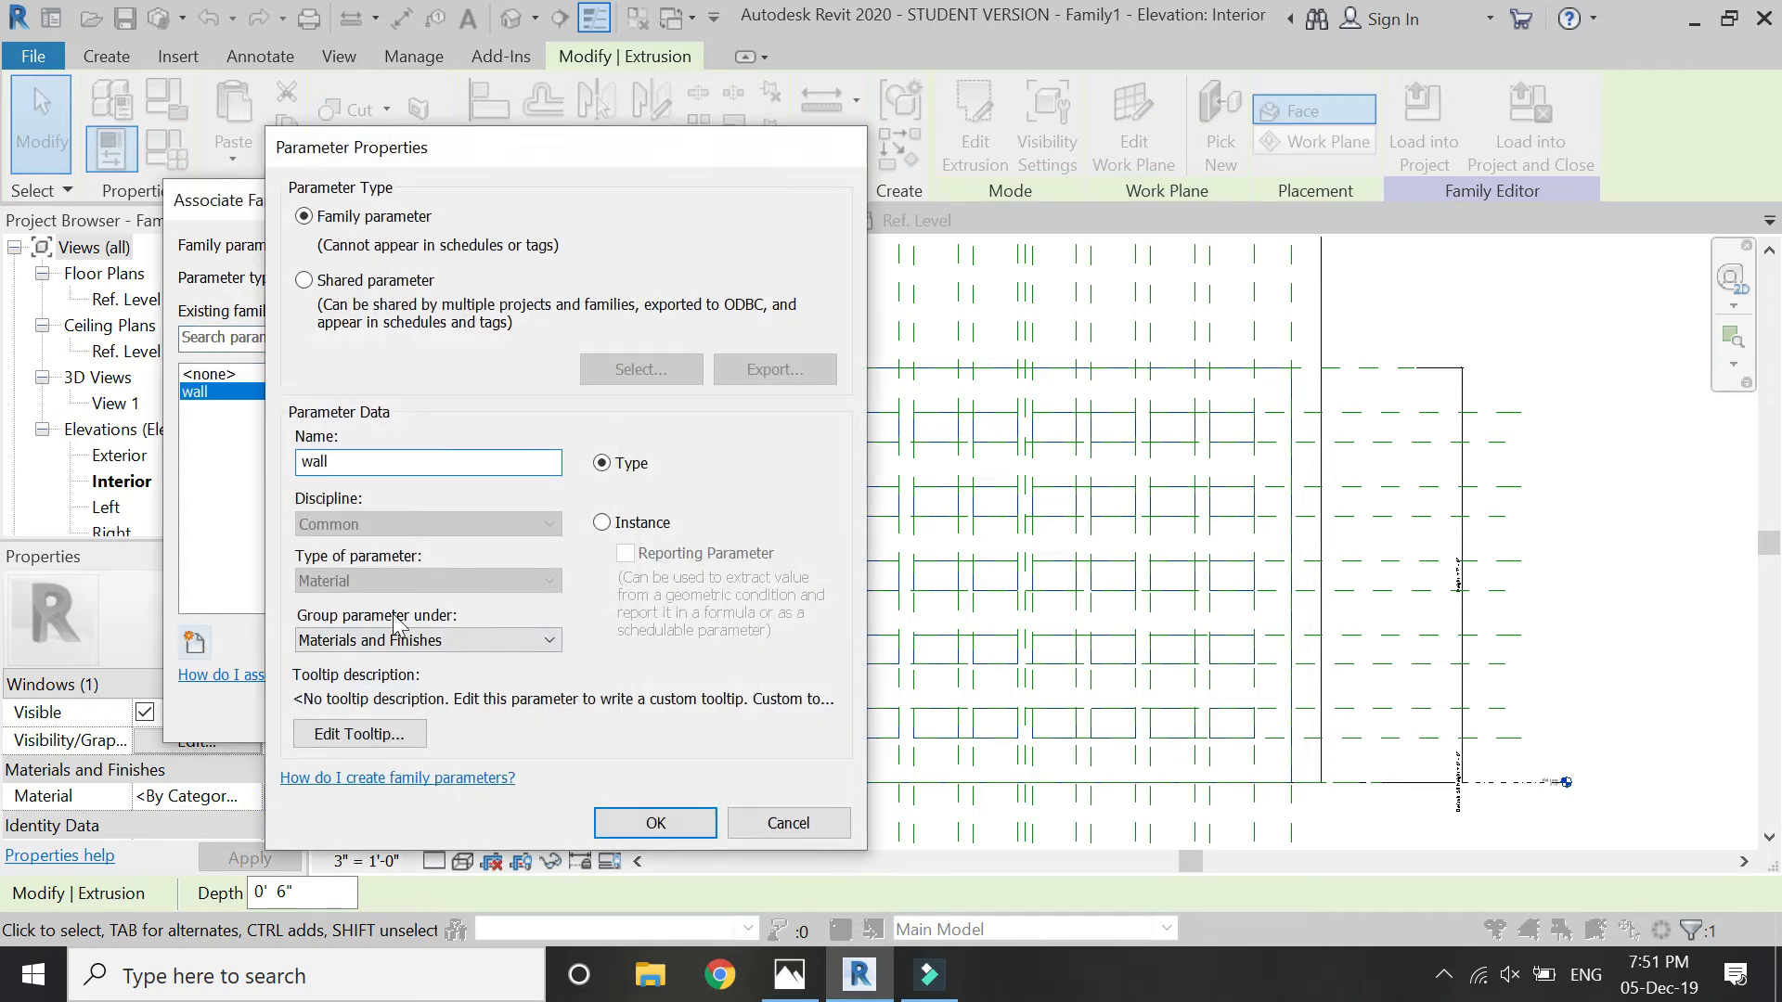
key("Return")
left_click(454, 711)
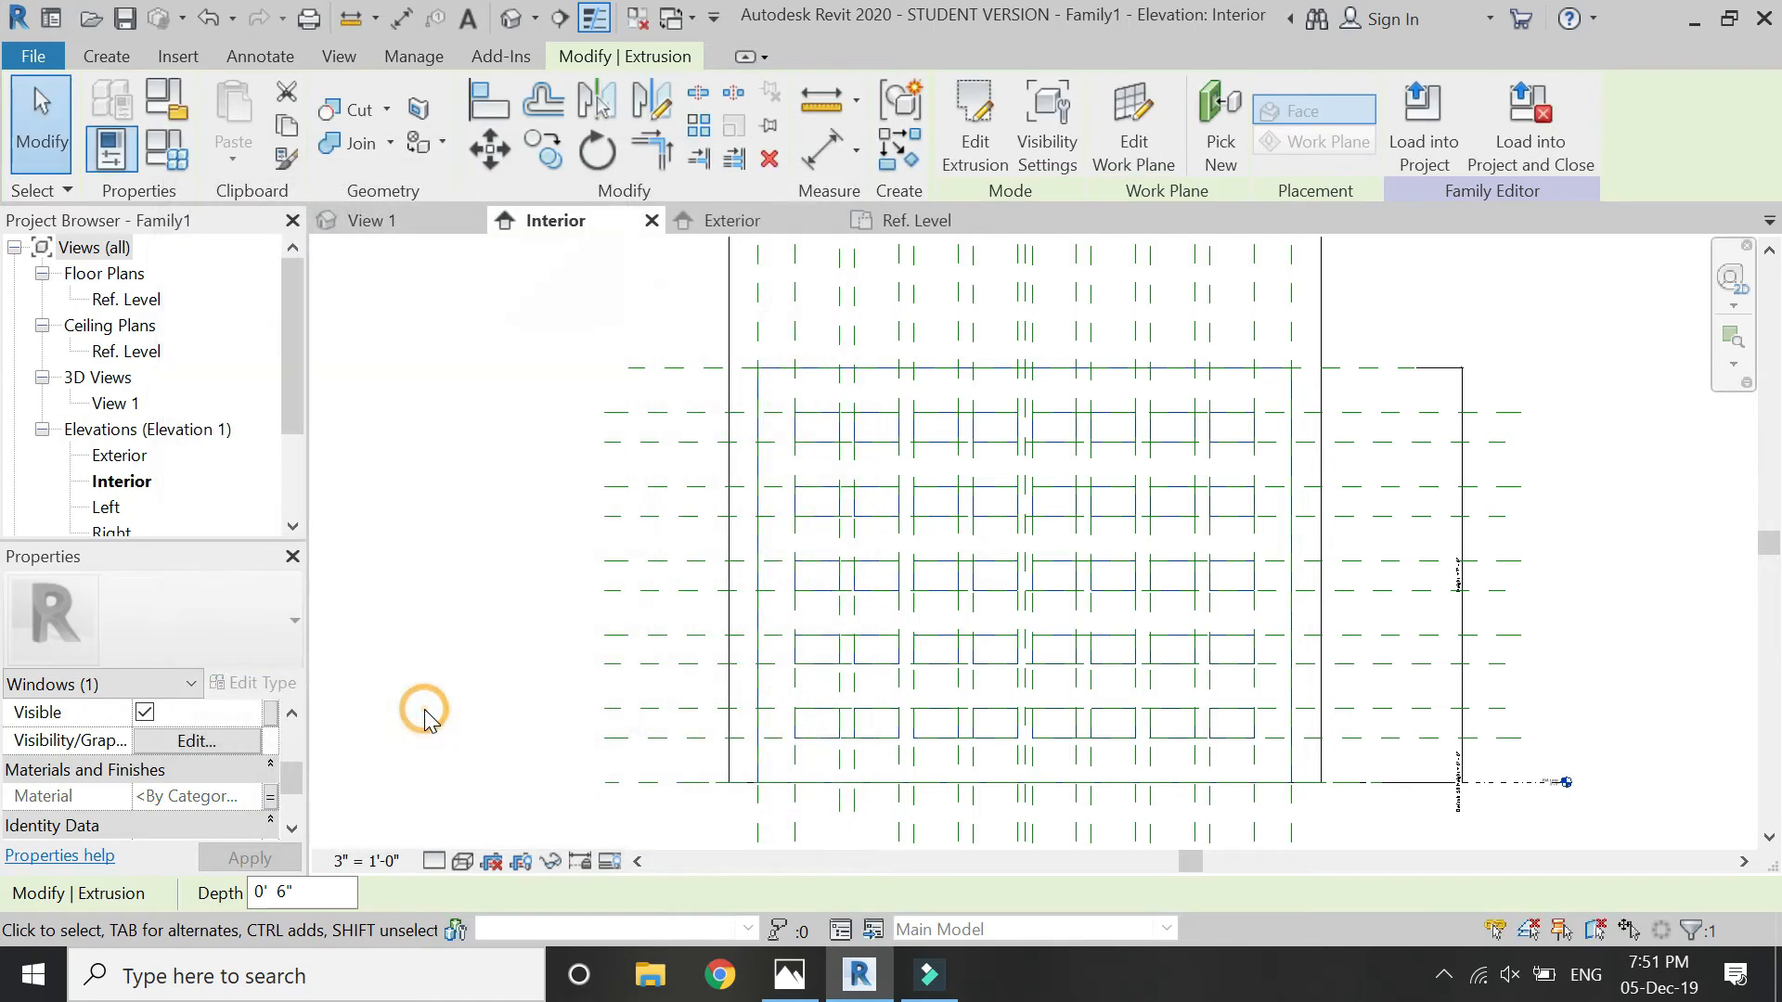
left_click(464, 579)
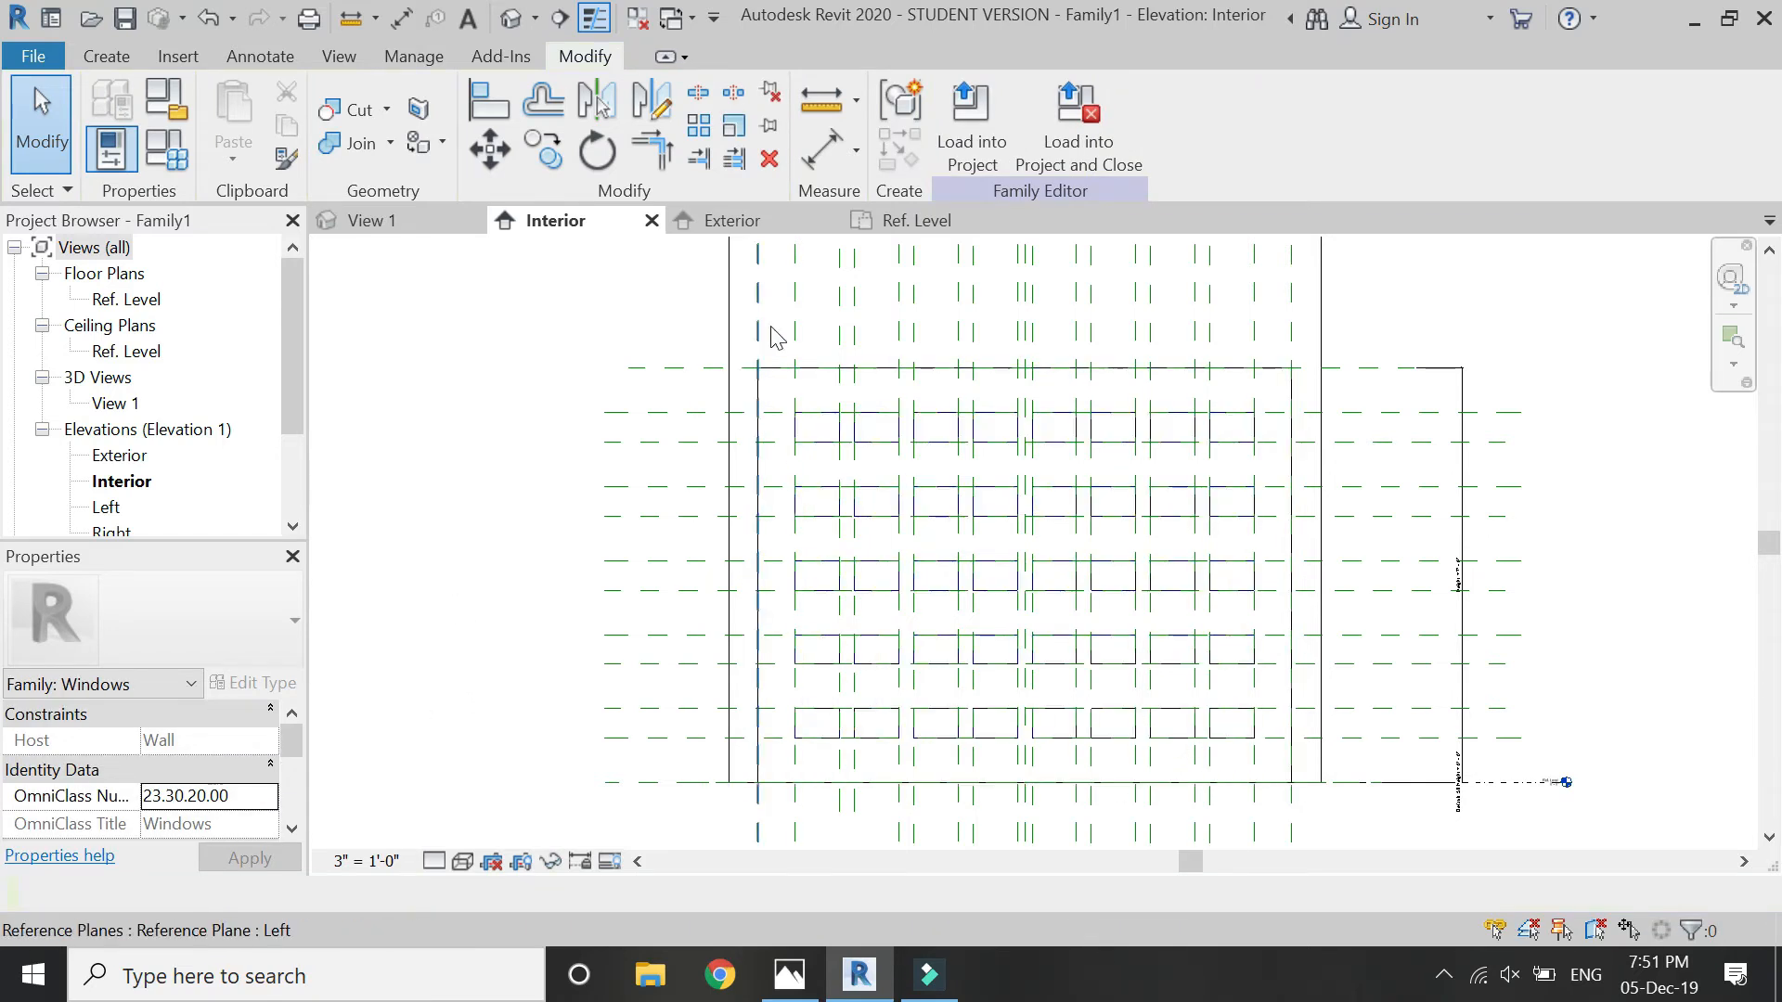
- In the Right elevation, create an extrusion with a triangular profile on the lowest opening's bottom edge, 6" wide, sloping up about 33° to the exterior face
scroll(185, 455, "down", 1)
double_click(113, 482)
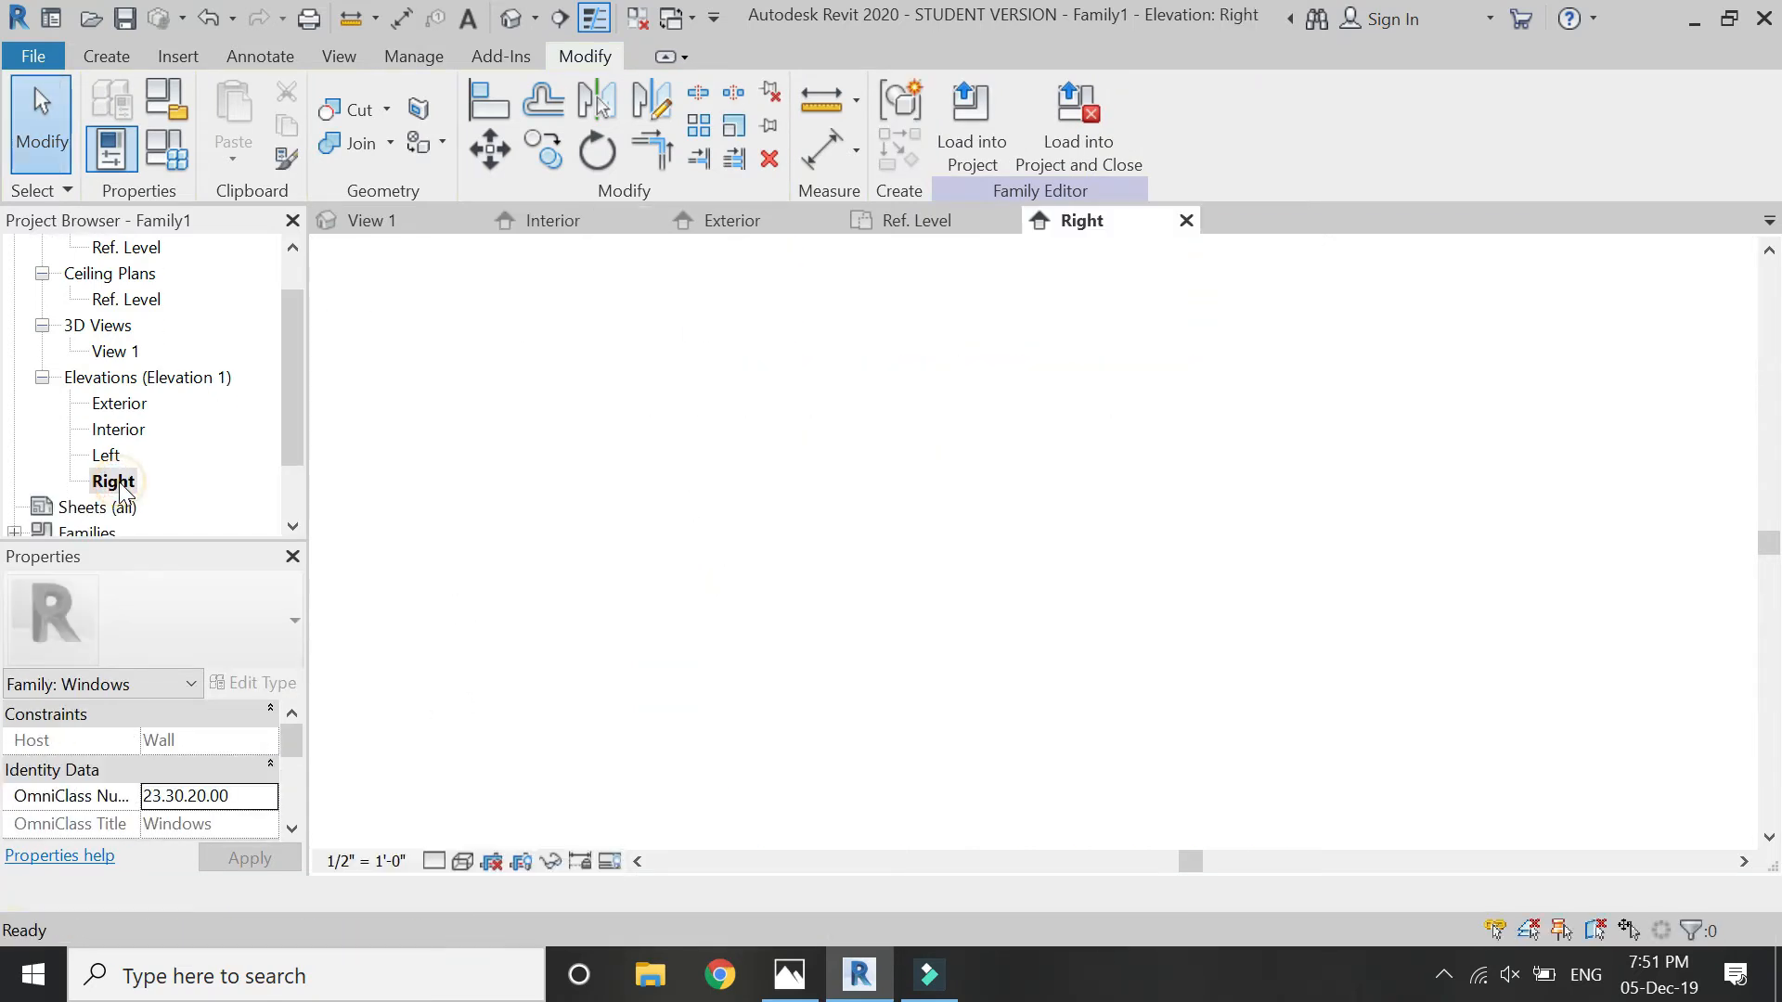
left_click(106, 57)
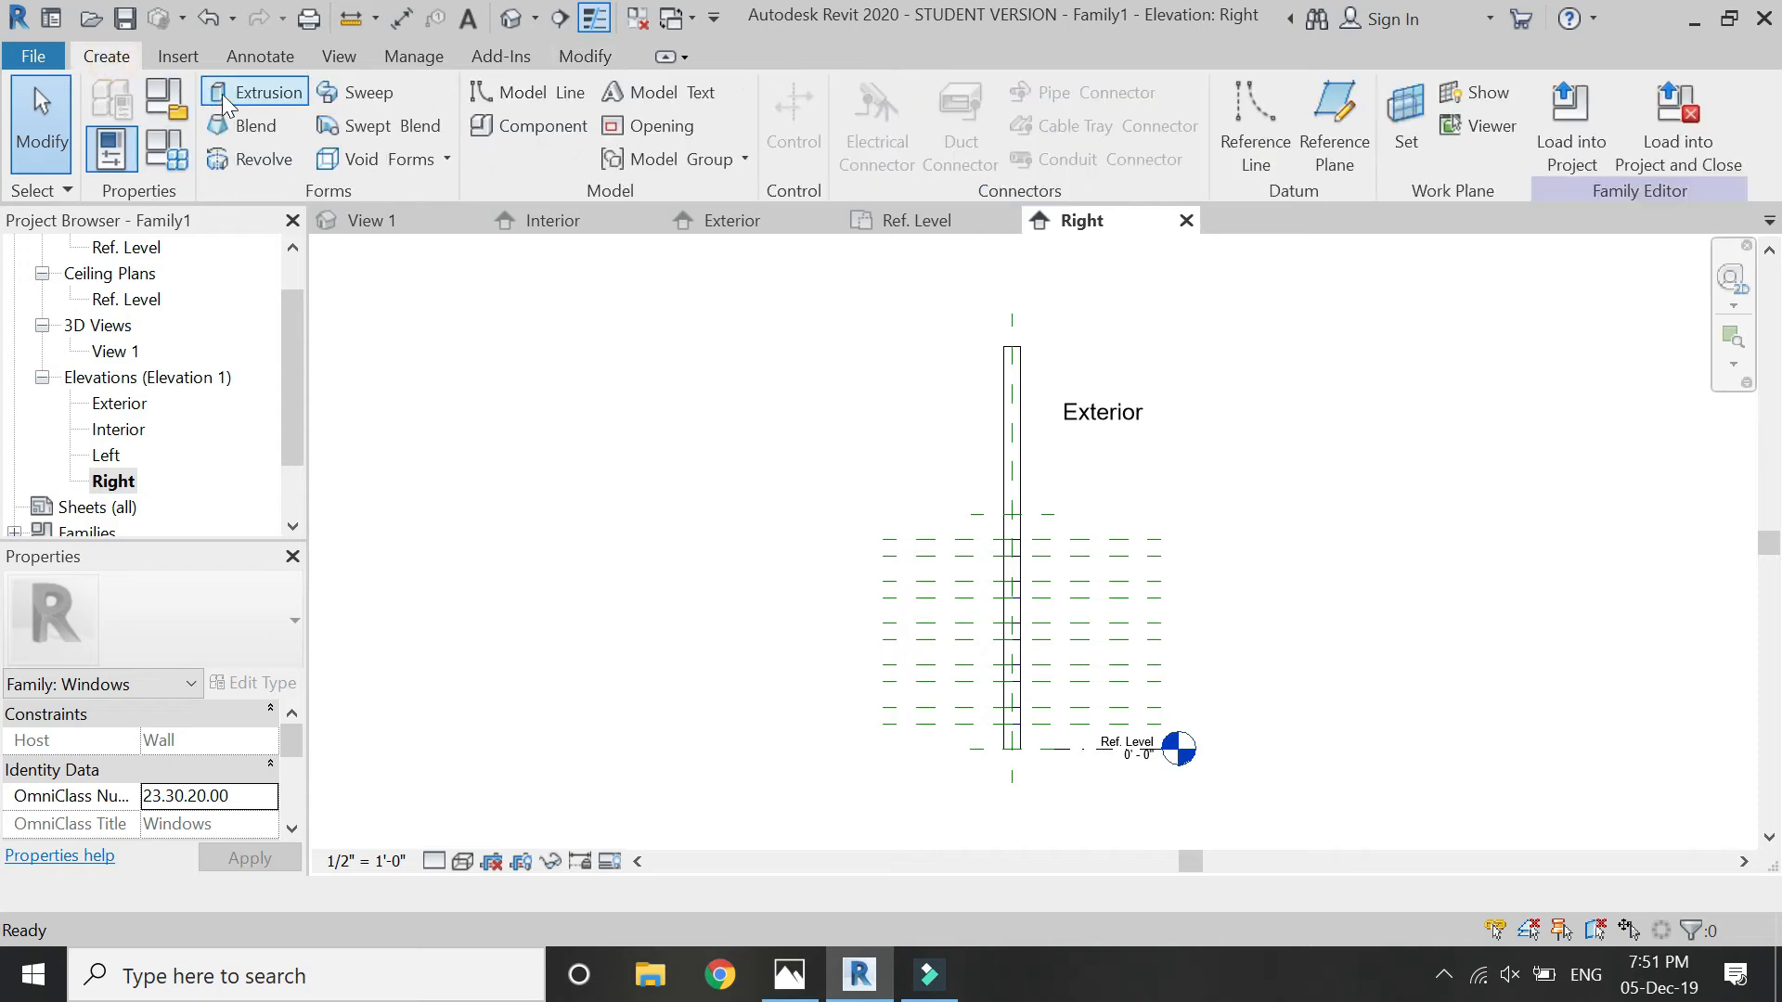
scroll(1029, 738, "up", 5)
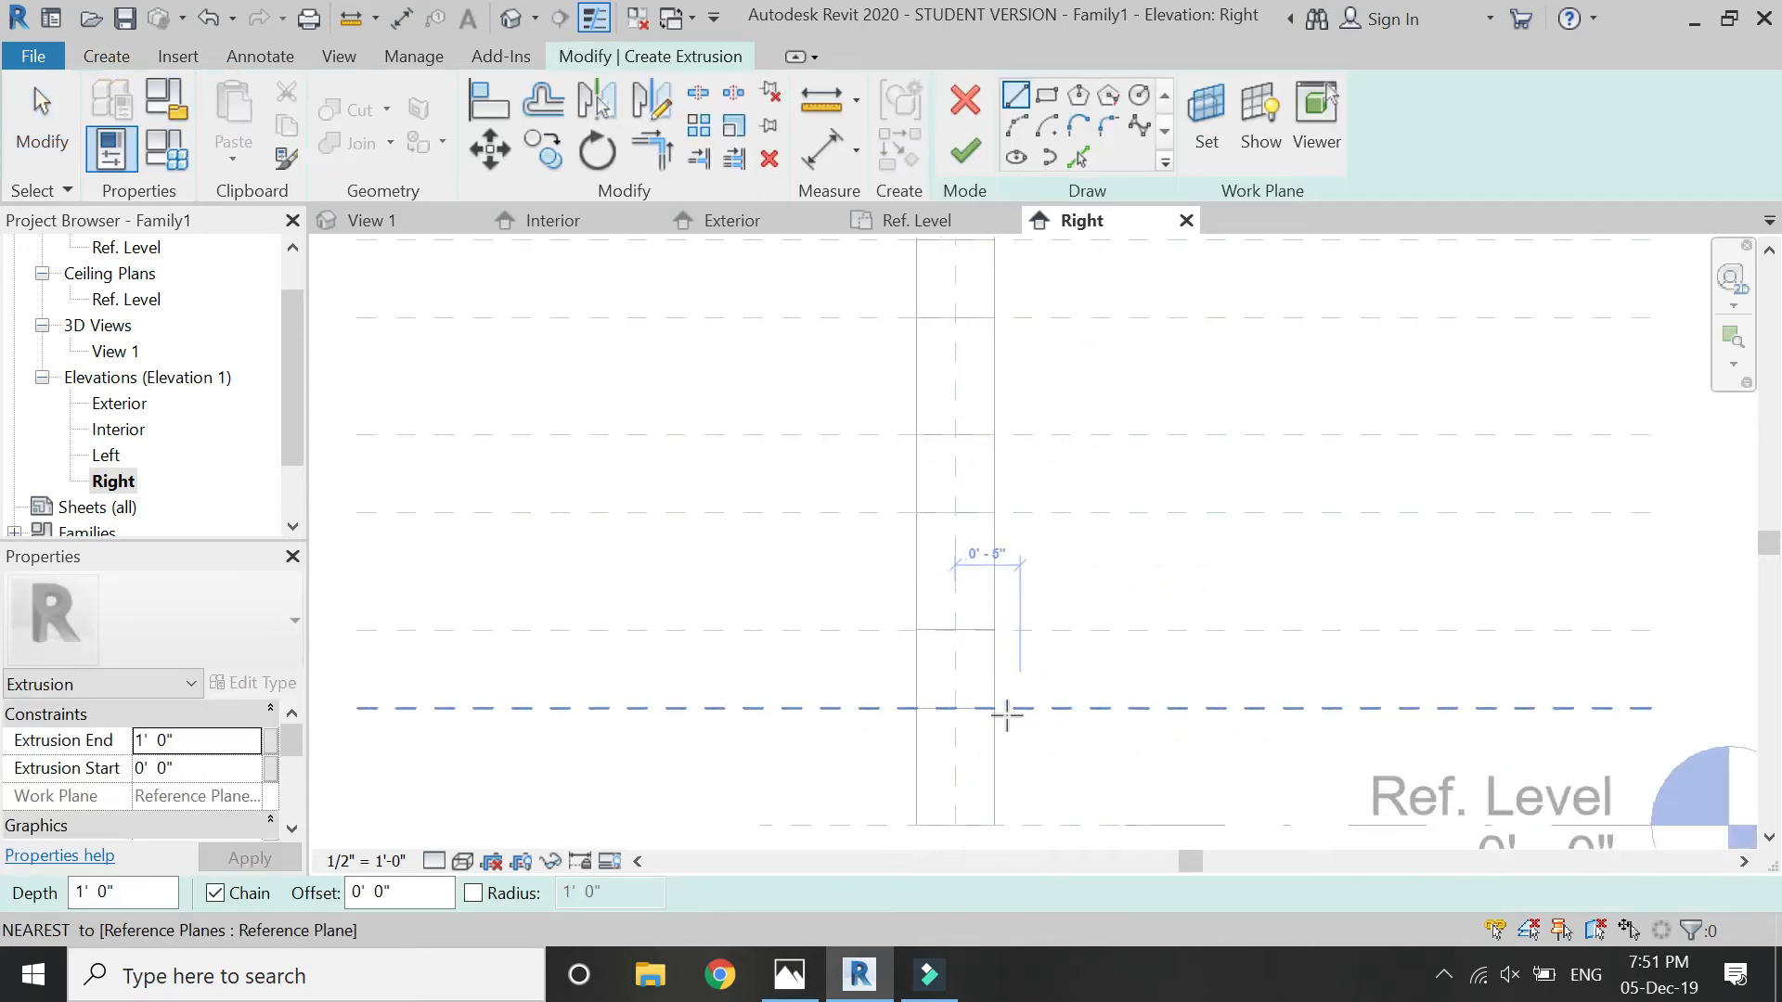
scroll(987, 697, "up", 2)
left_click(823, 720)
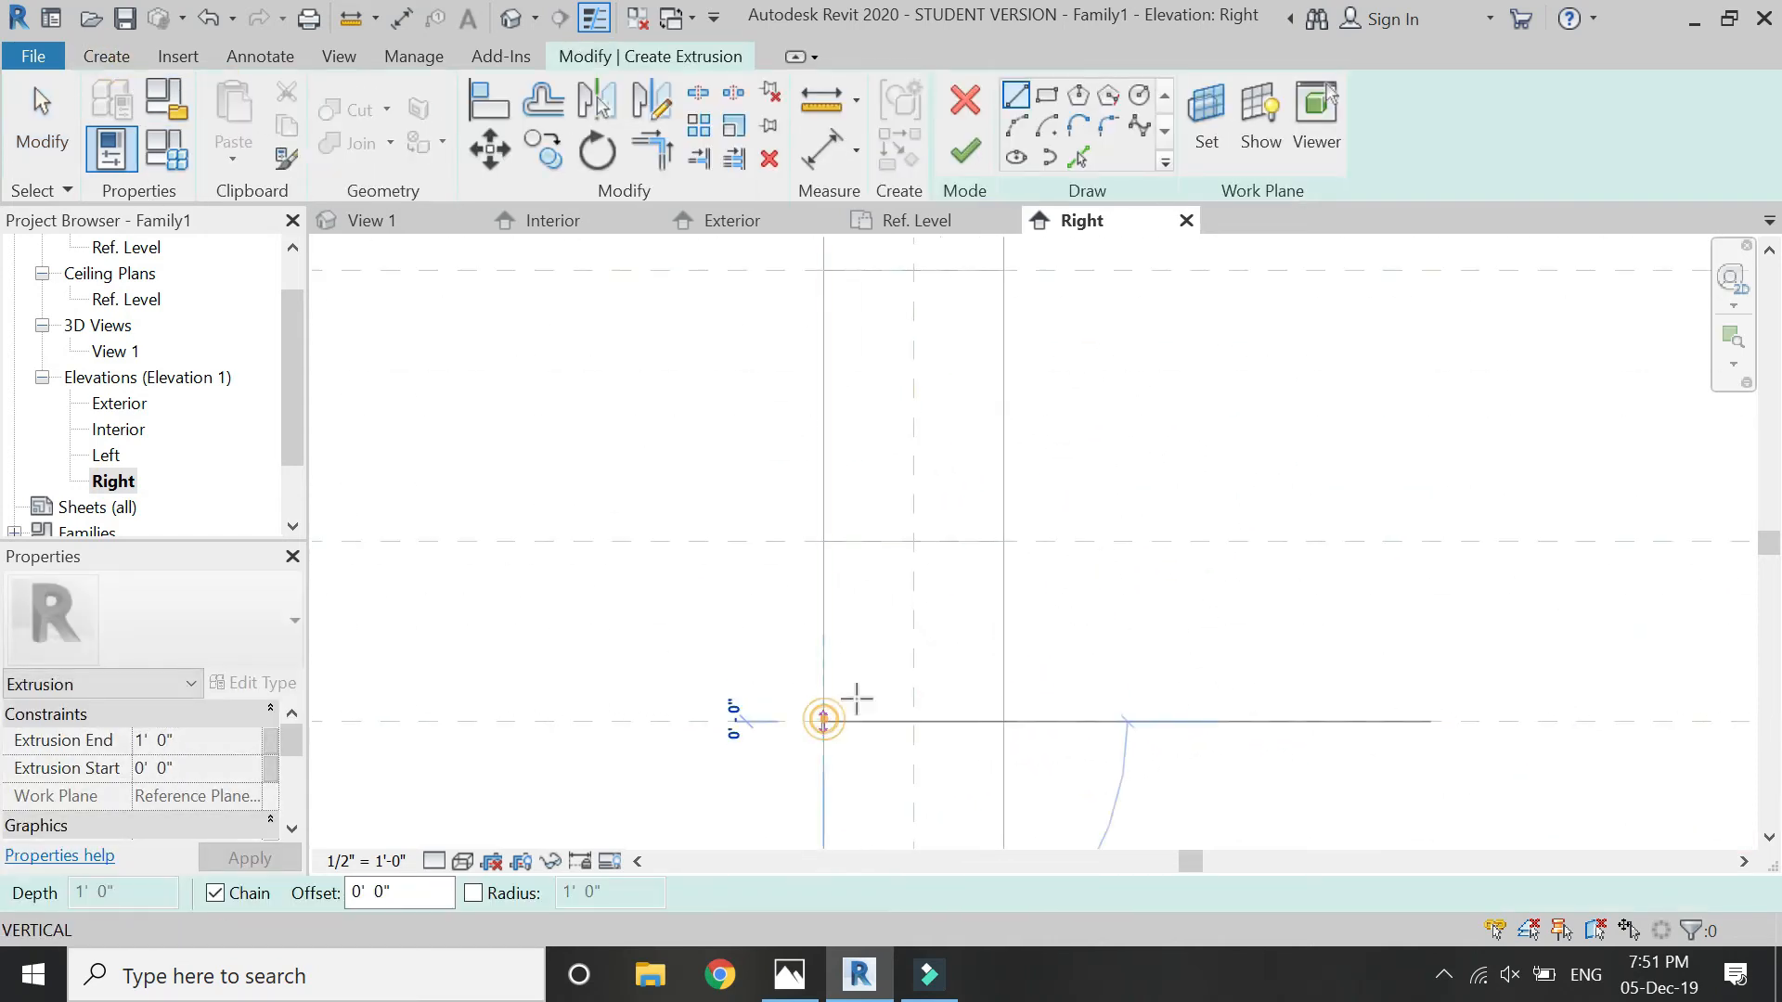
left_click(1005, 603)
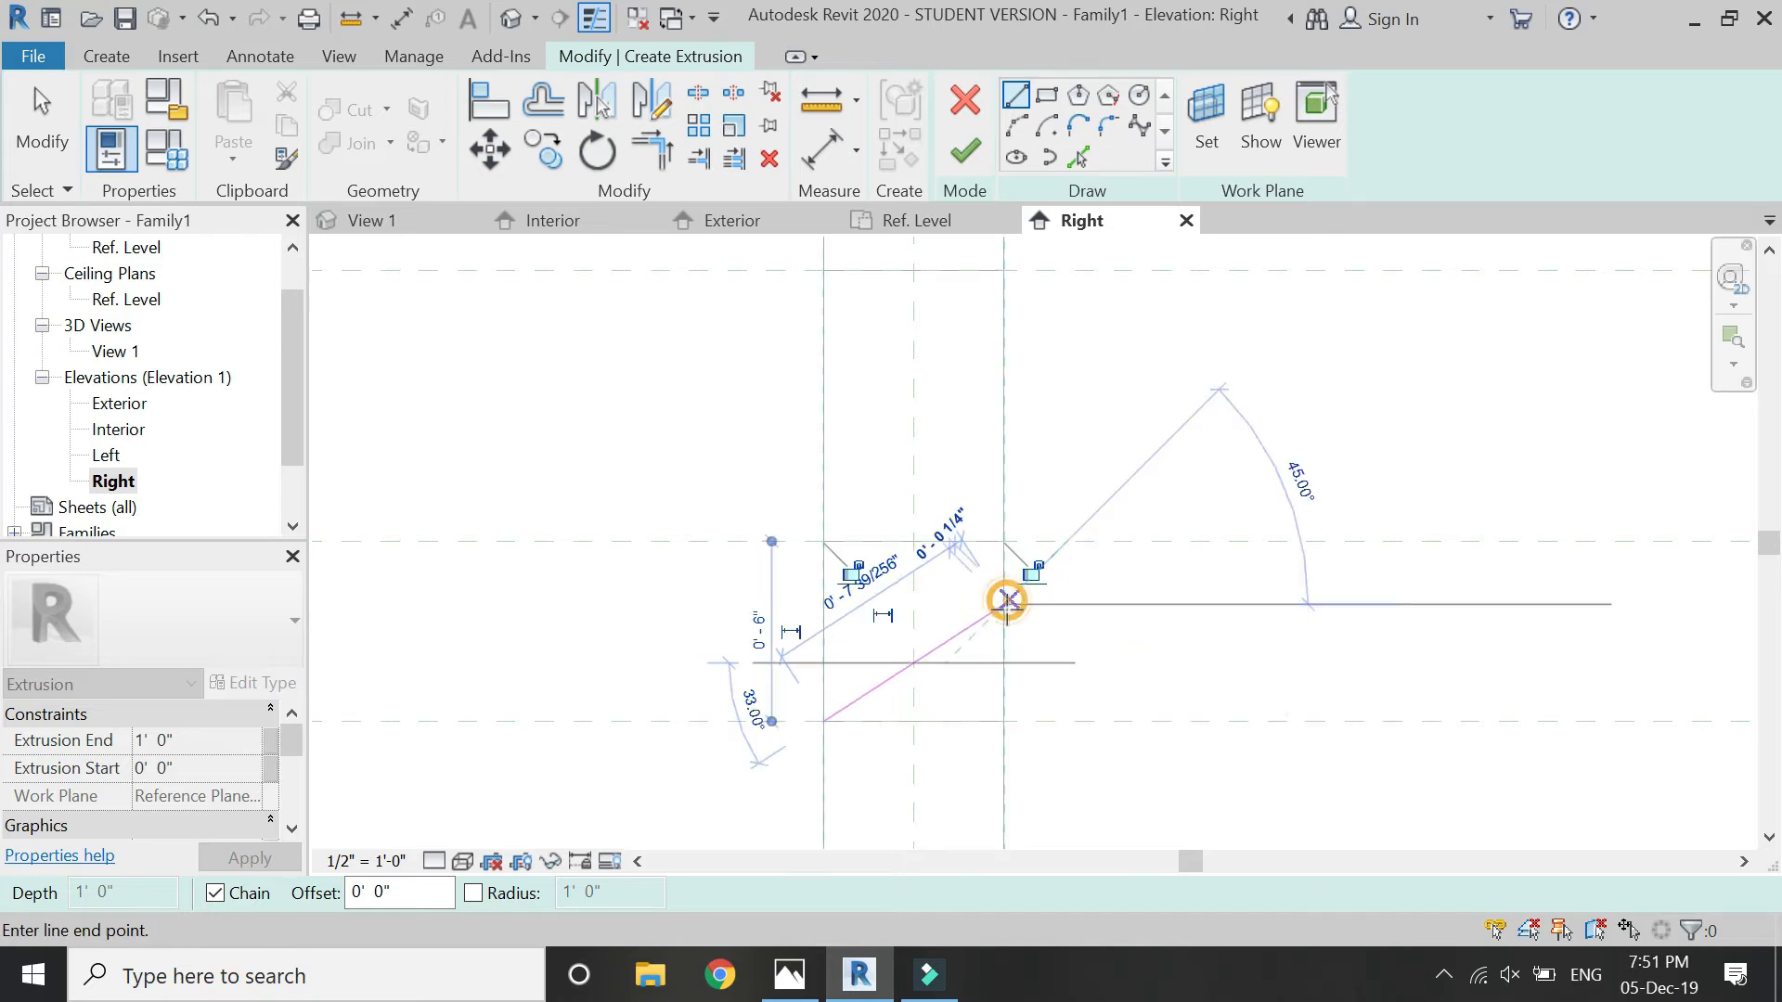
left_click(1001, 716)
left_click(825, 721)
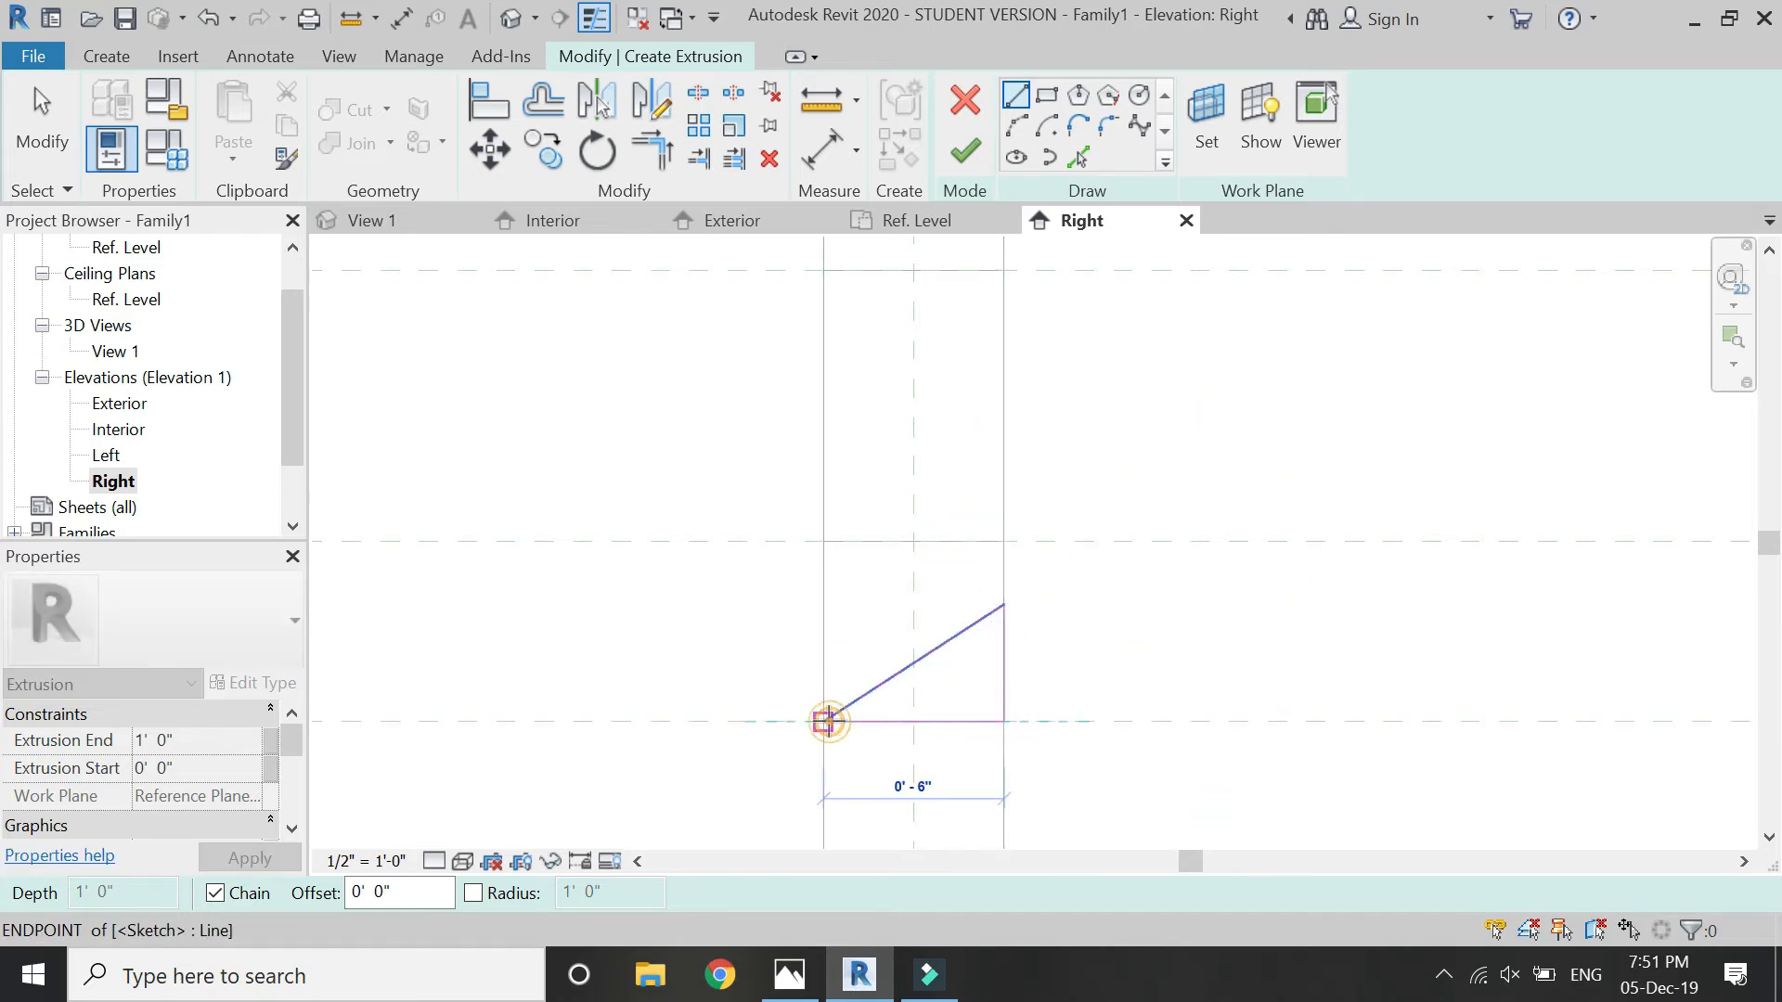
key("Escape")
key("Escape")
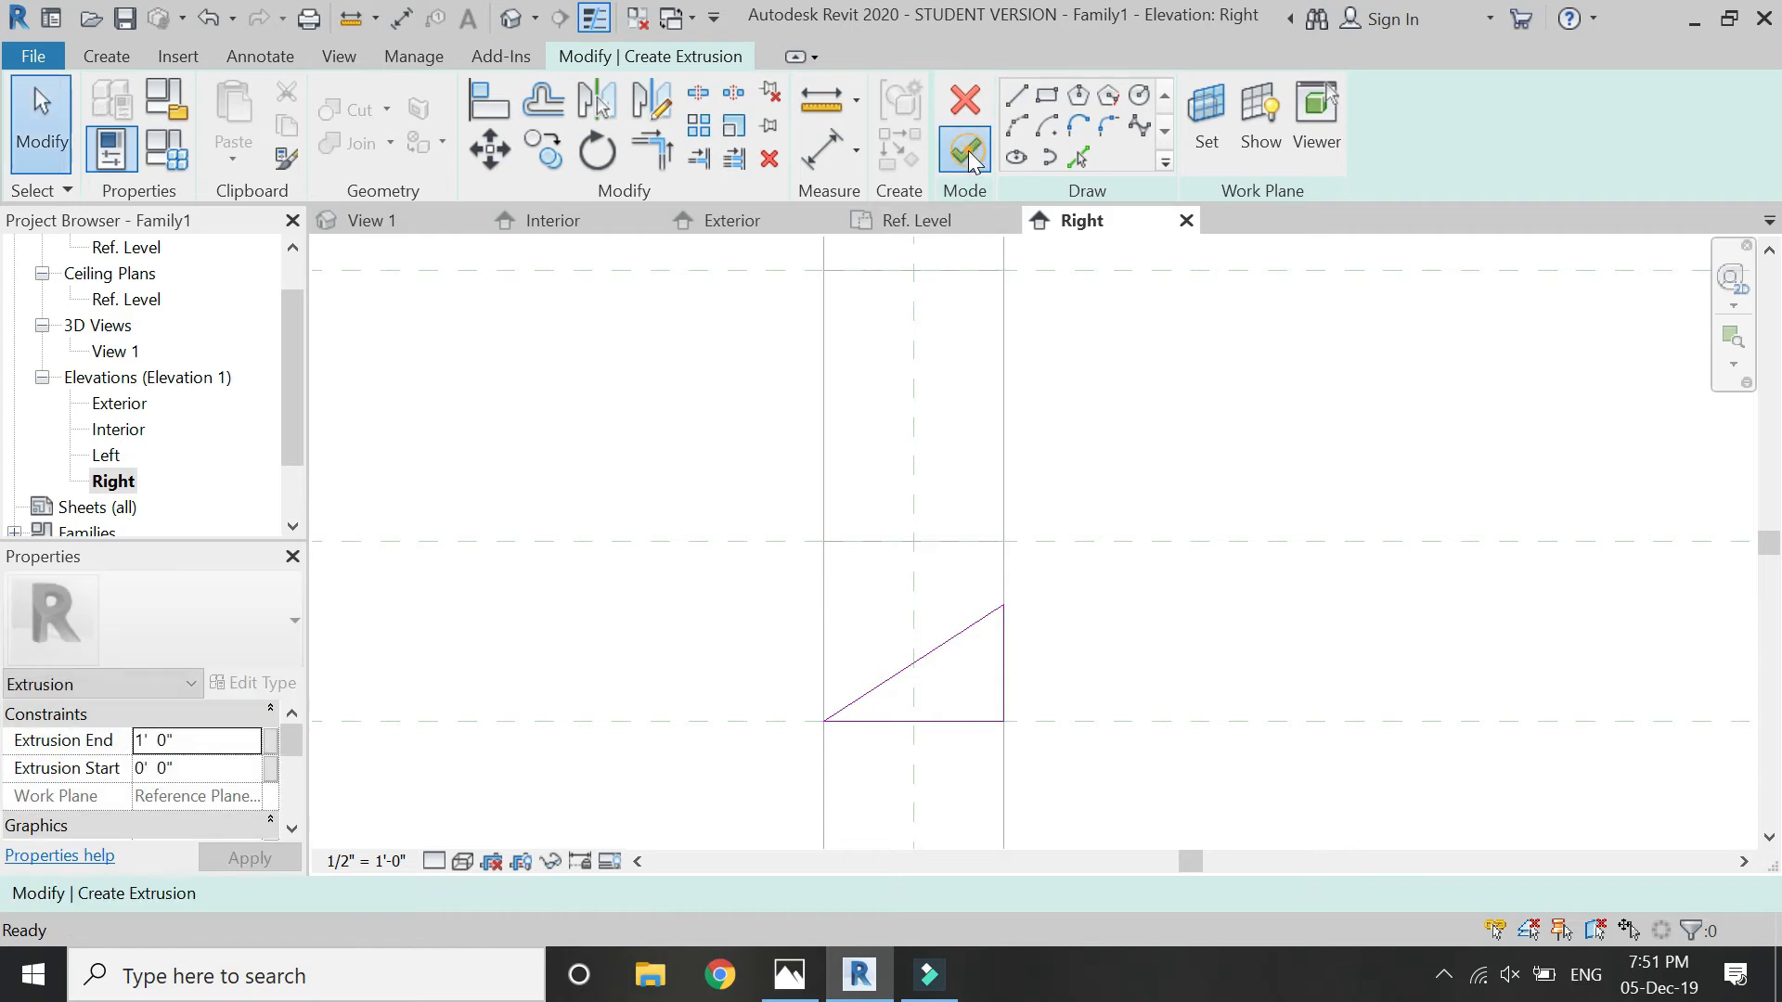
left_click(966, 151)
- In the Ref. Level plan, stretch the triangular extrusion's ends to the reference planes bounding the opening beside the centre line, from 1 1/2" to 10 1/2"
left_click(930, 220)
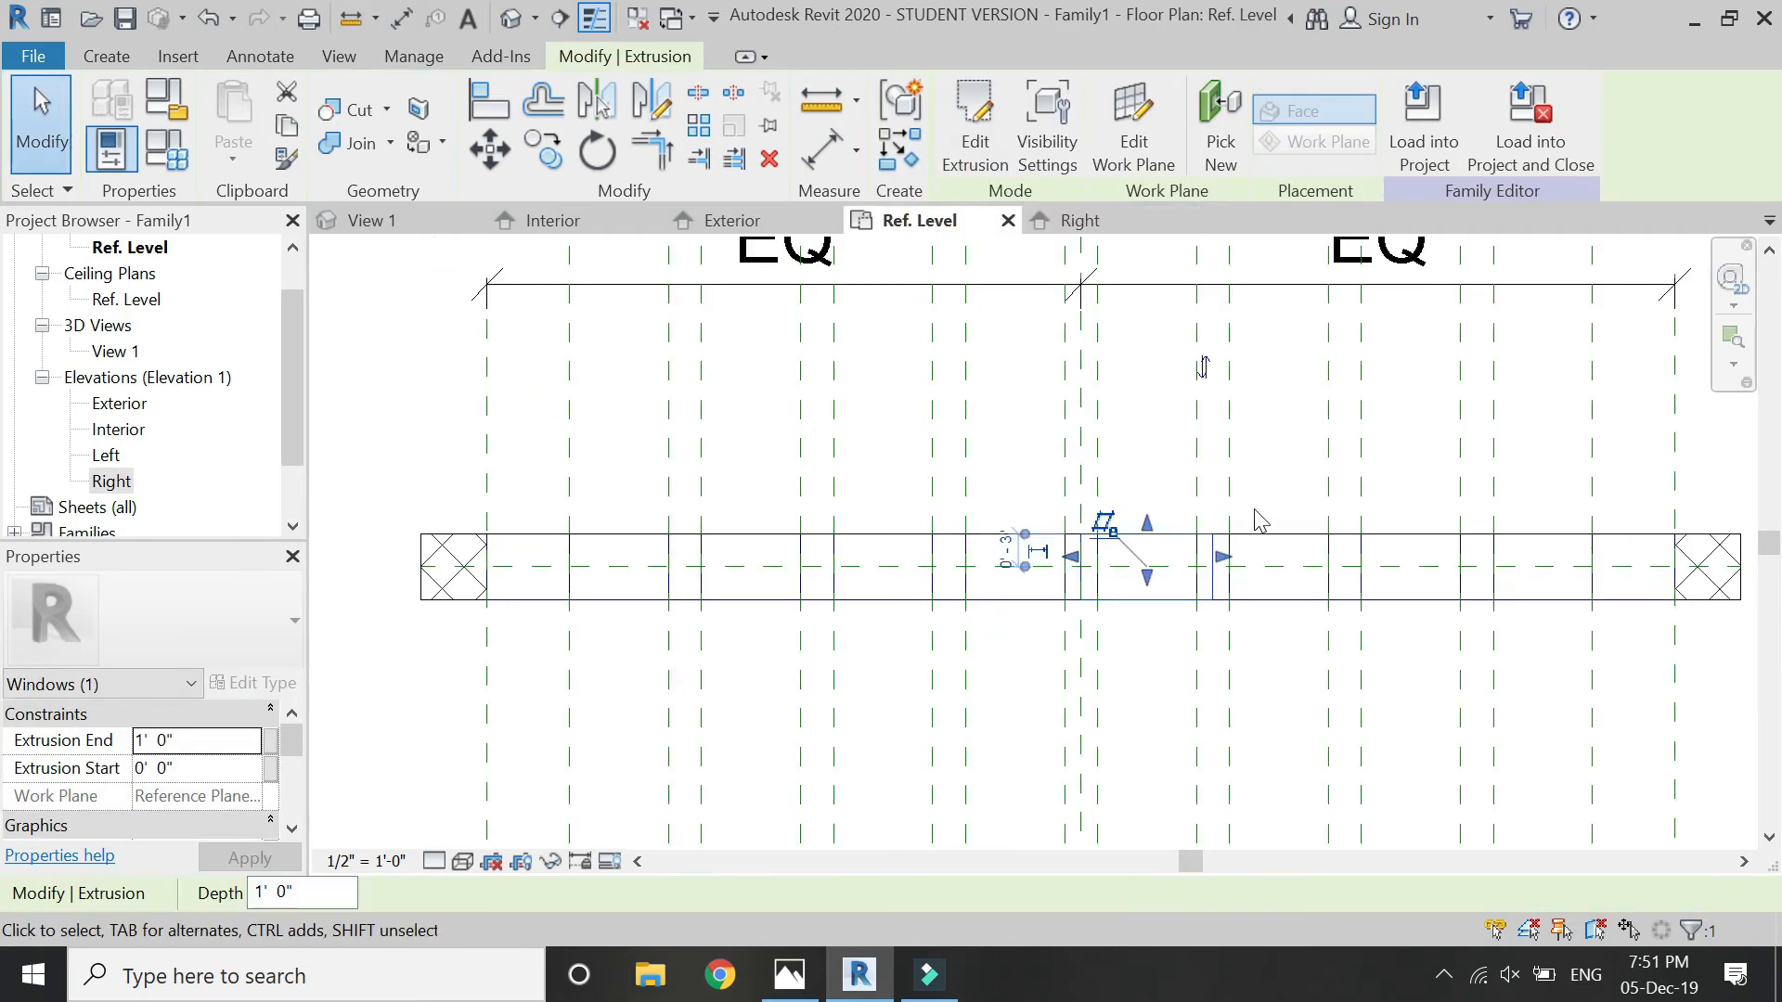
scroll(1255, 510, "up", 2)
scroll(726, 602, "down", 3)
scroll(1092, 555, "up", 3)
scroll(785, 638, "up", 1)
scroll(1021, 603, "up", 1)
left_click_drag(1055, 606, 1025, 594)
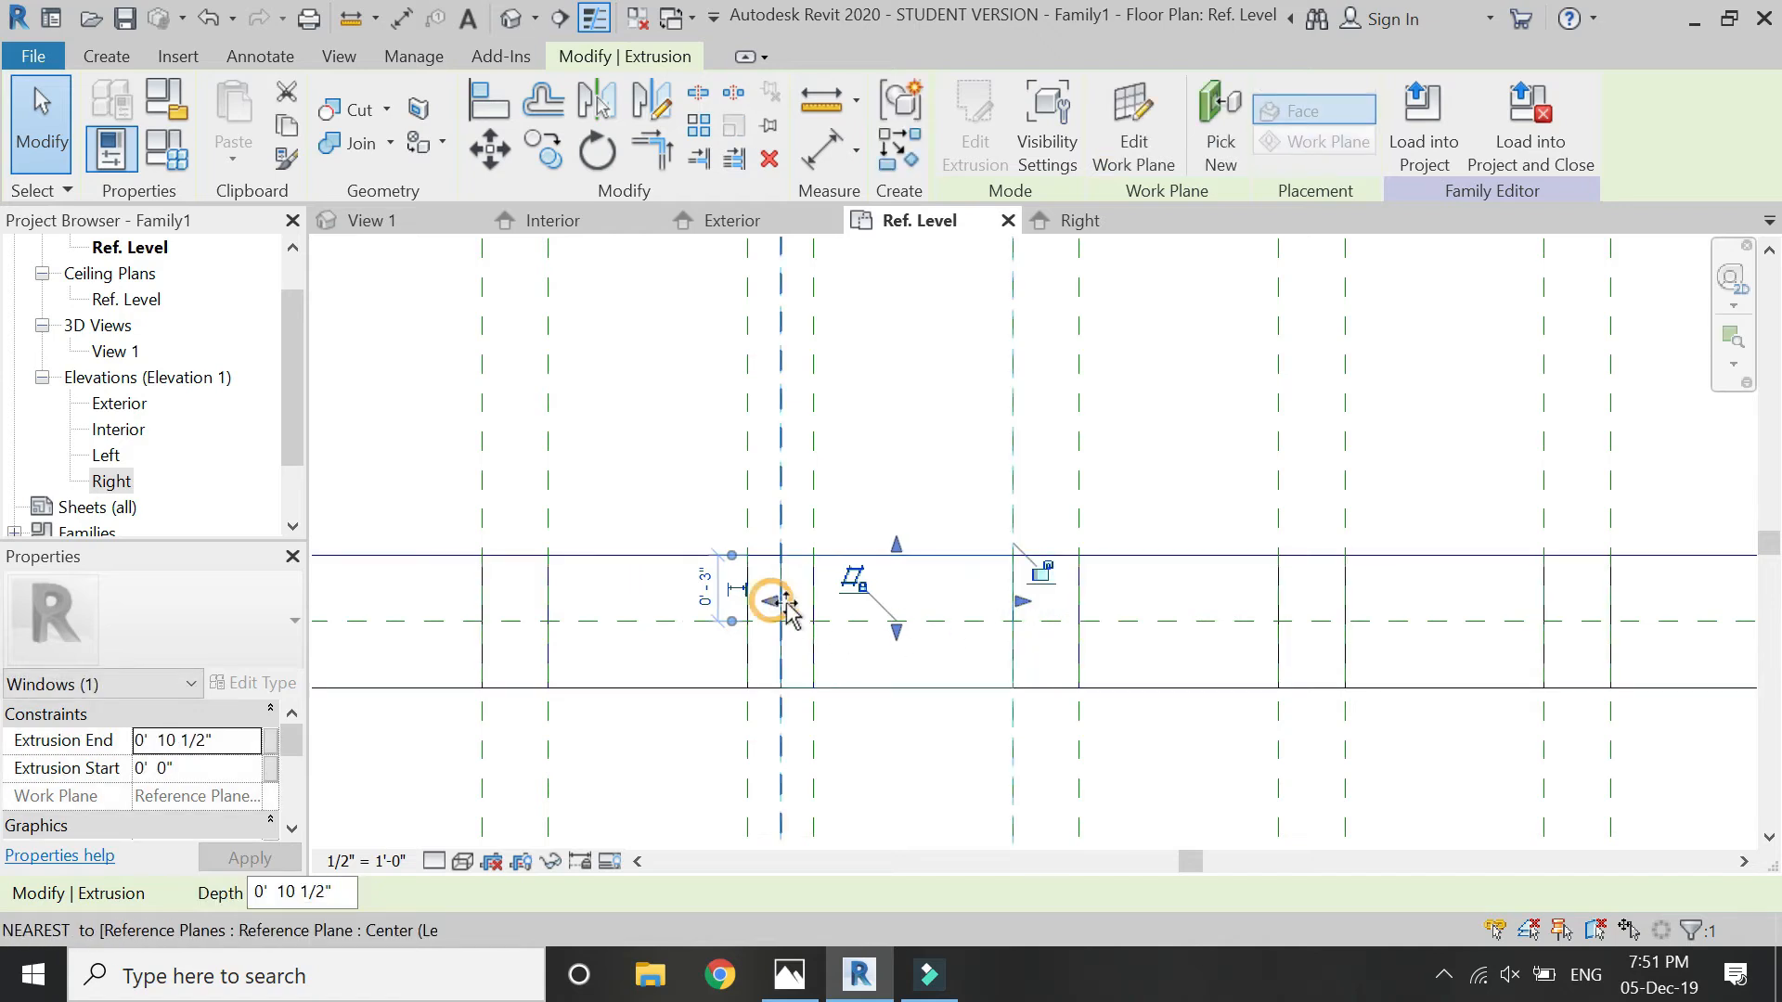
left_click_drag(781, 603, 807, 603)
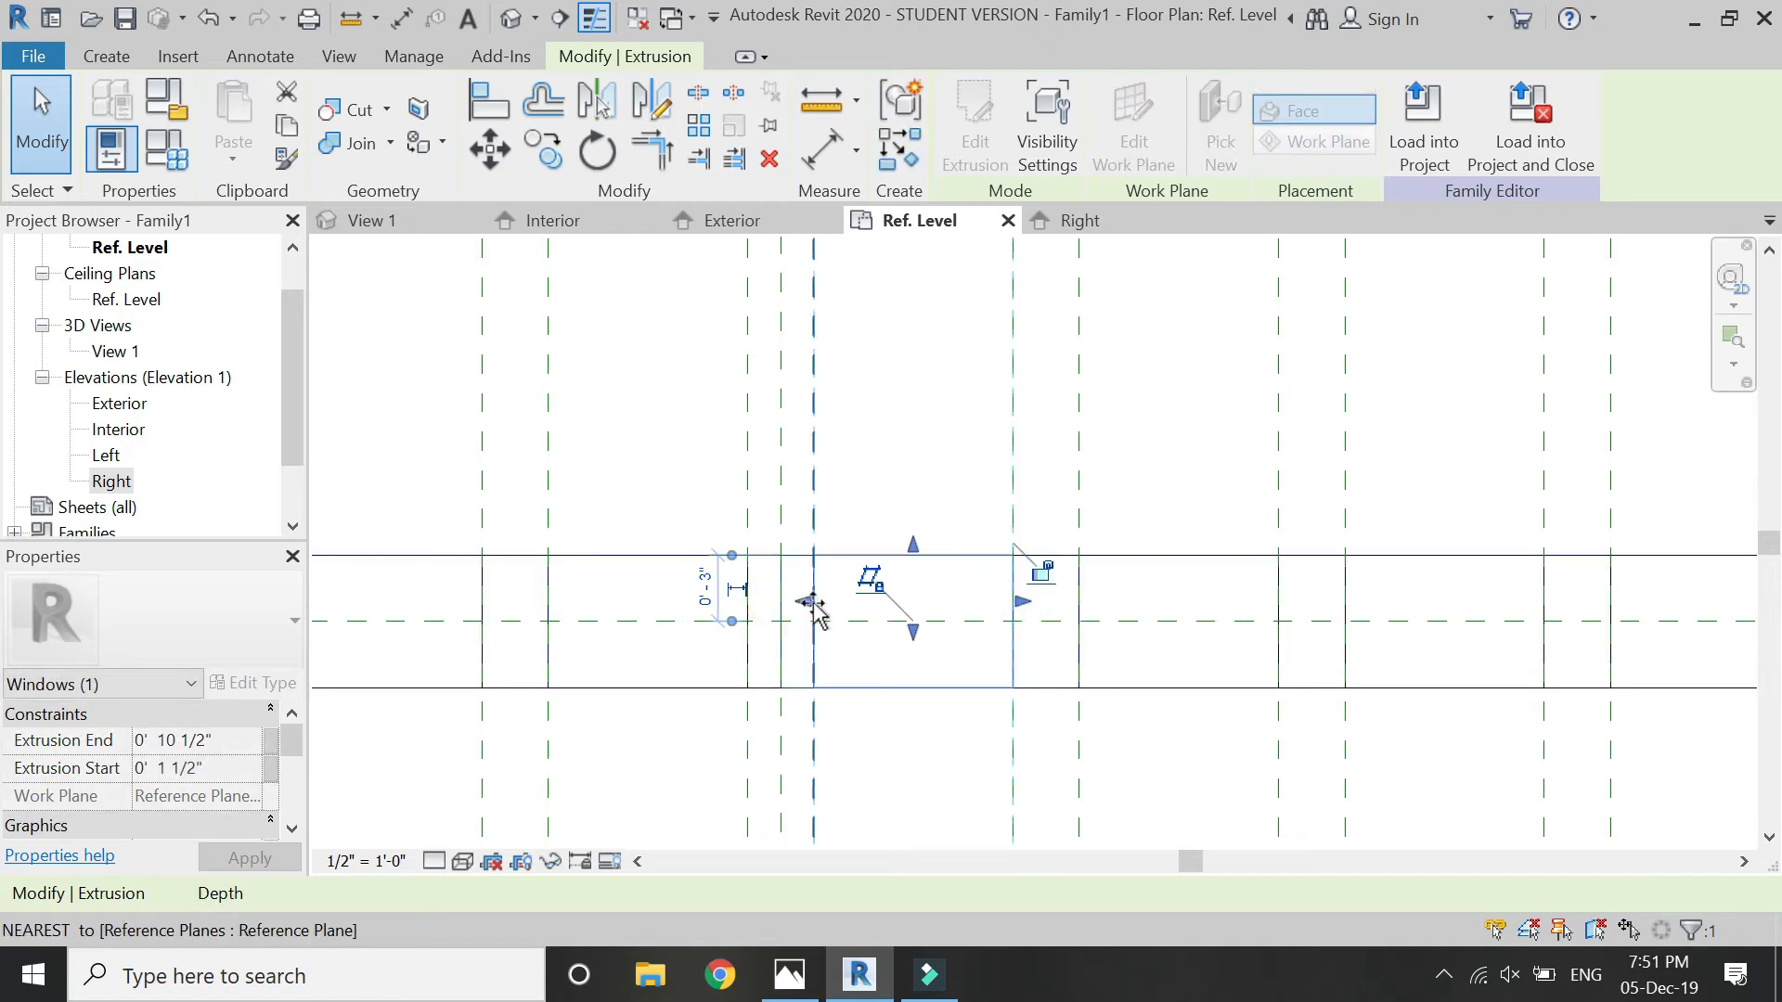
left_click(960, 694)
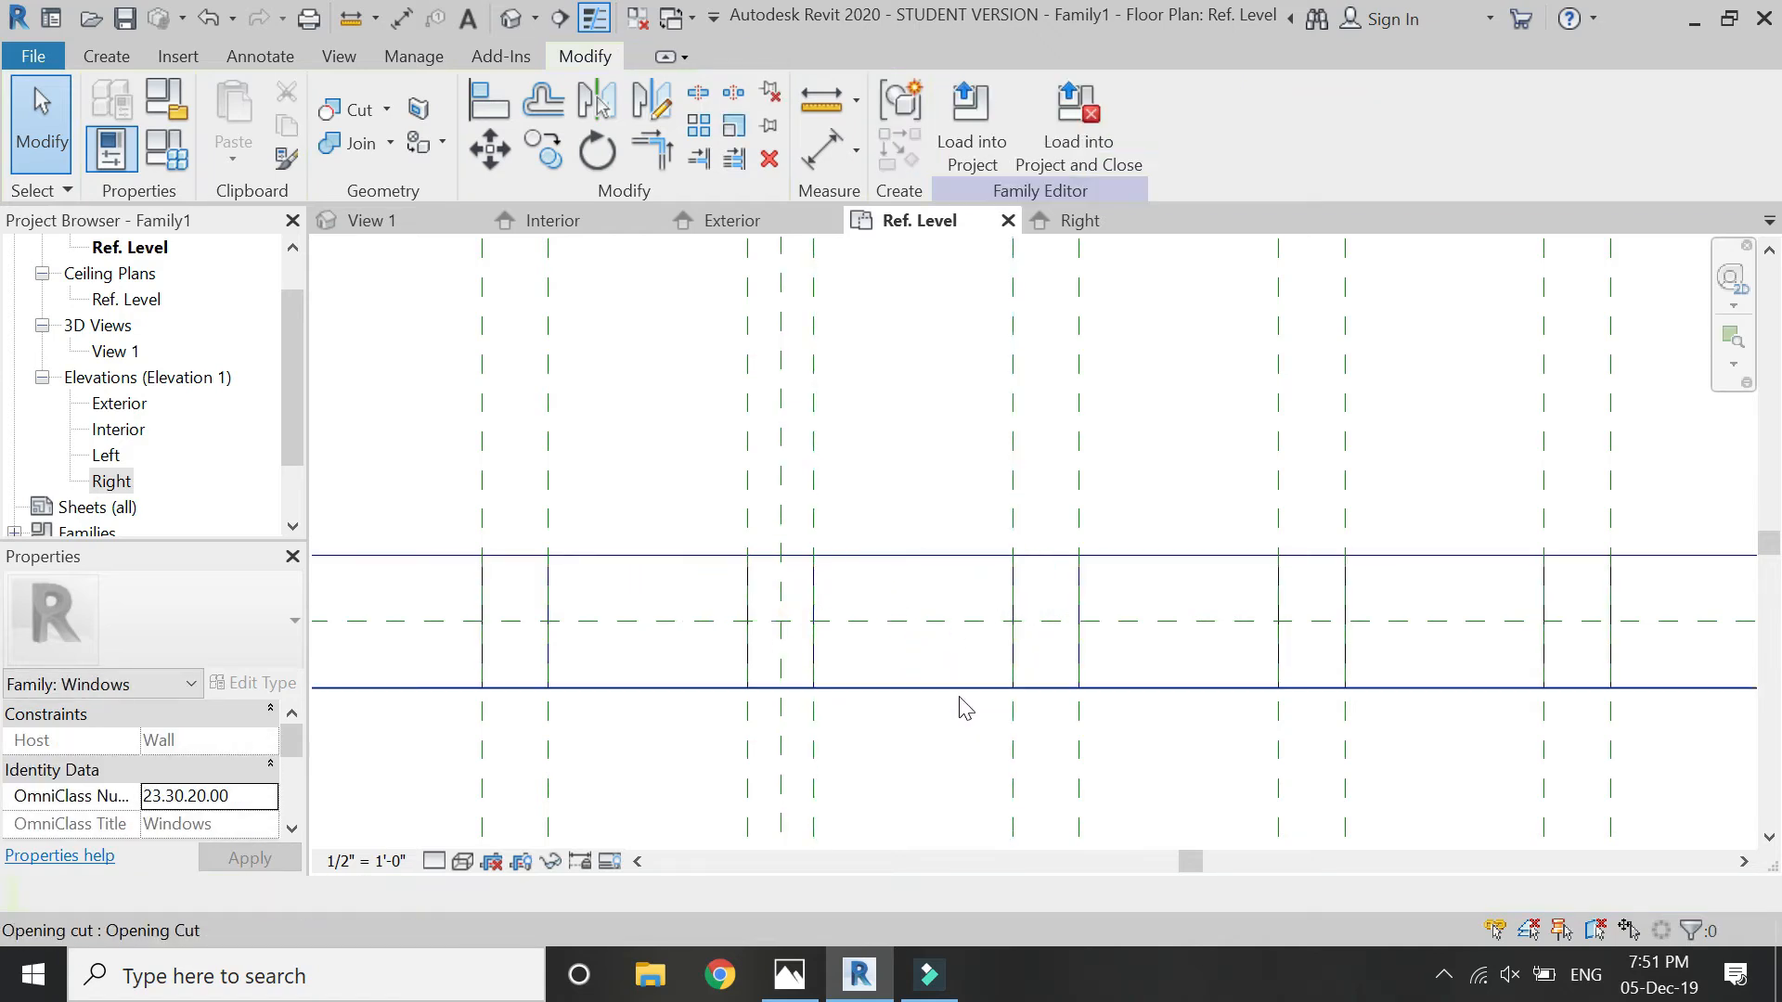
- Associate the triangular extrusion's material with a new family type parameter named "perforations"
left_click(947, 563)
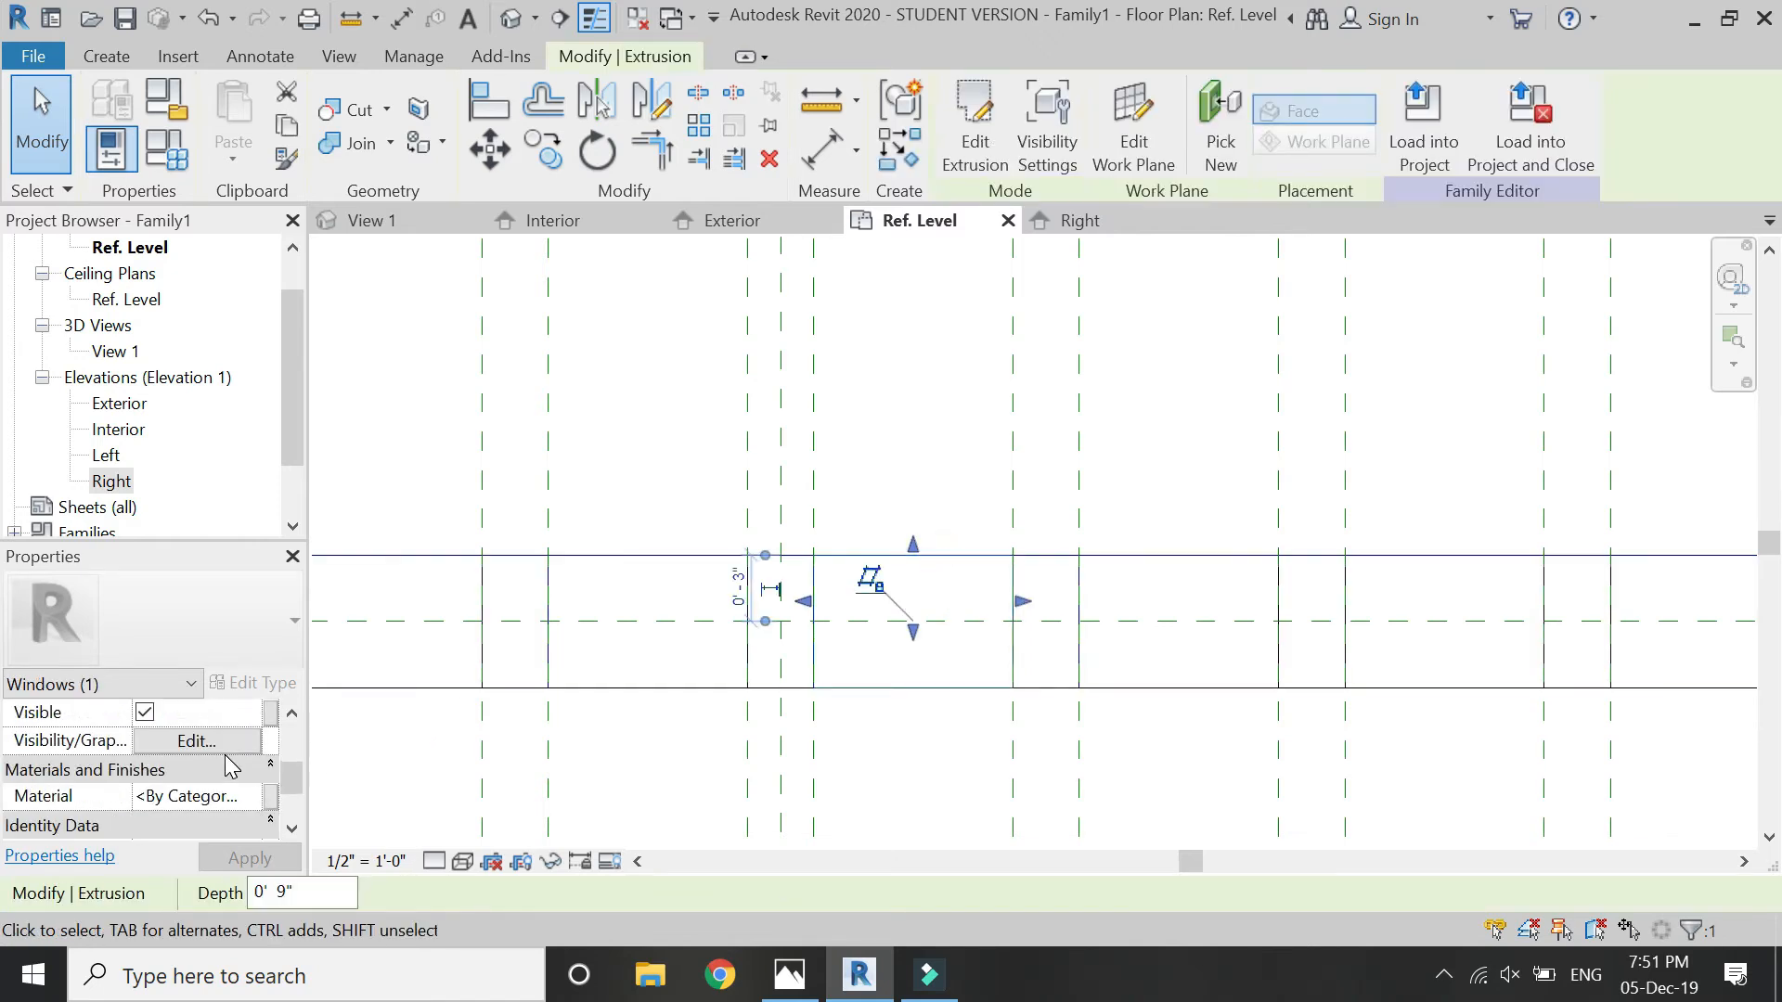
left_click(268, 796)
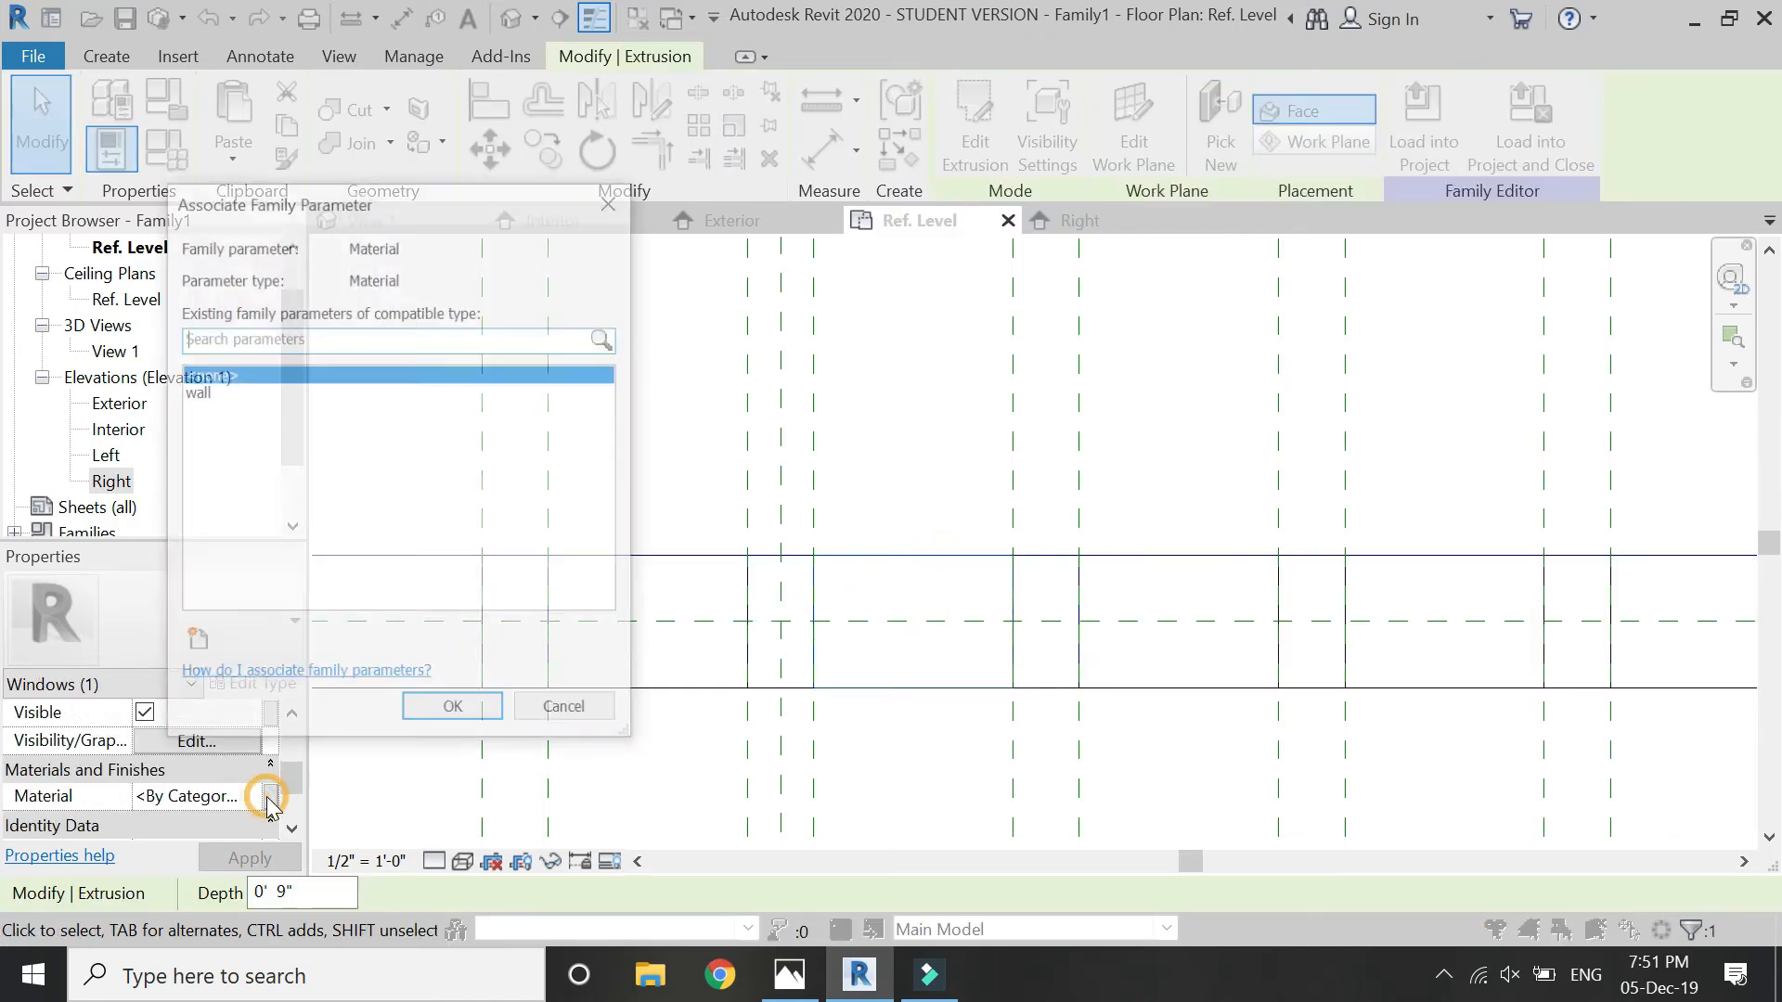
left_click(194, 644)
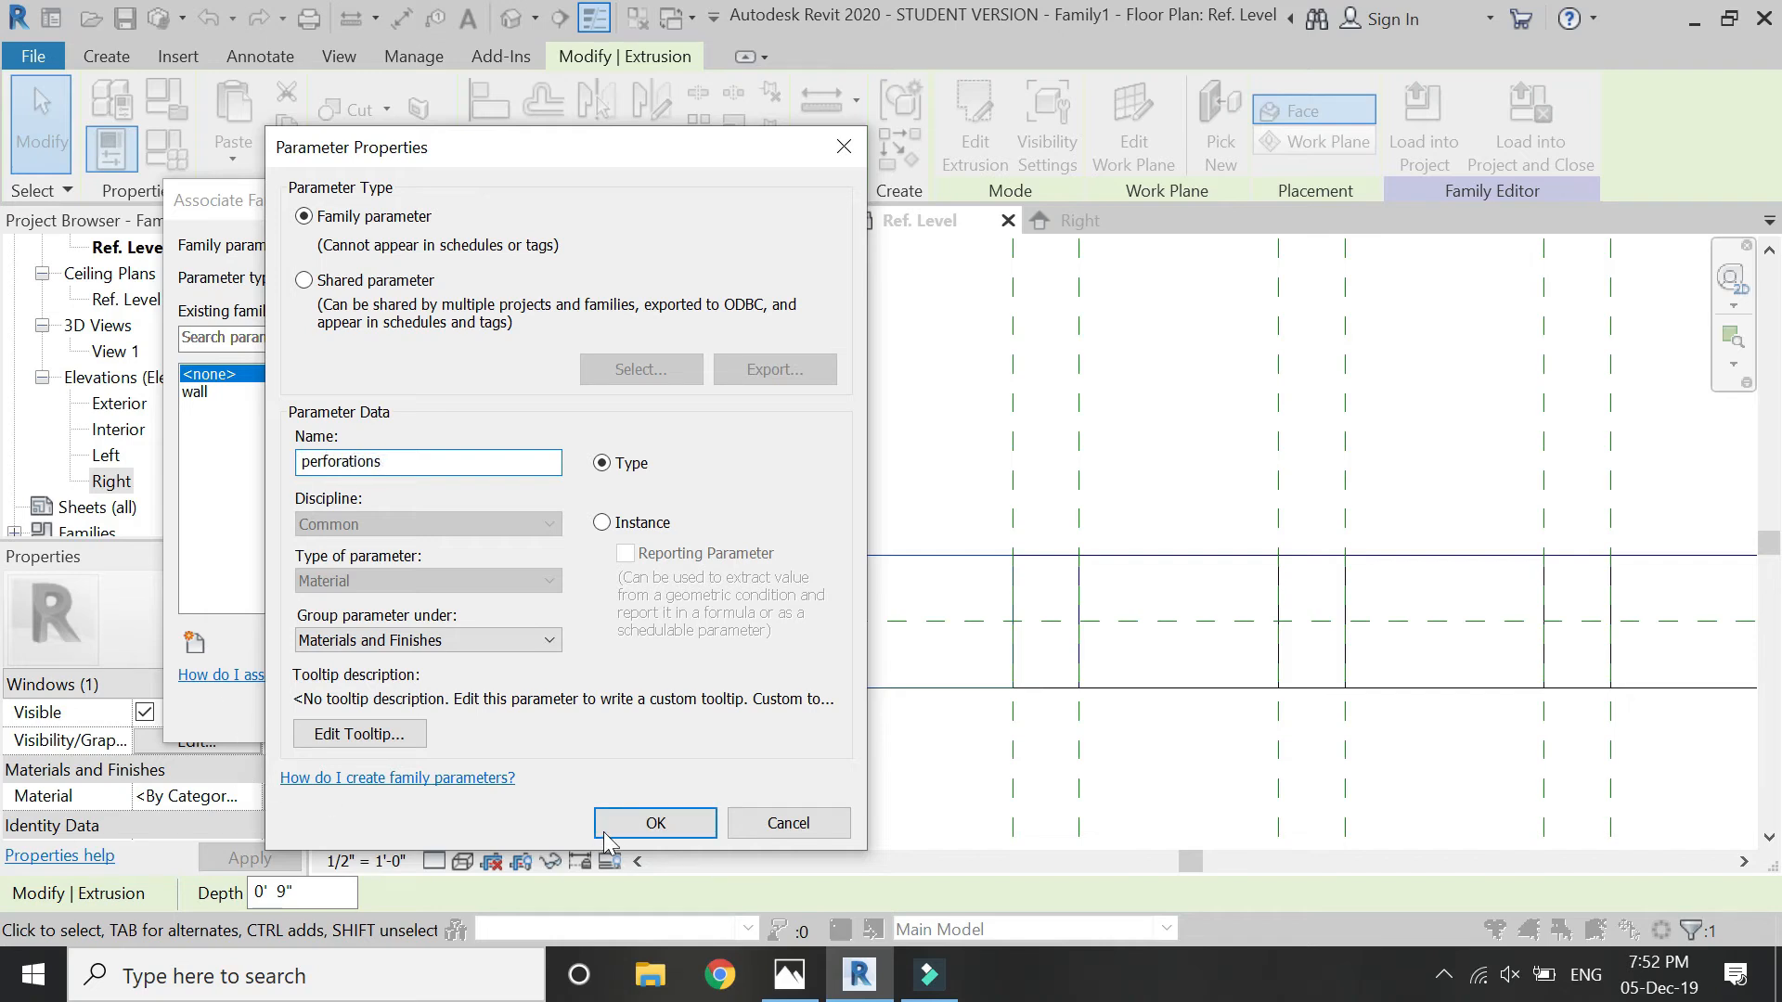
left_click(640, 824)
left_click(454, 712)
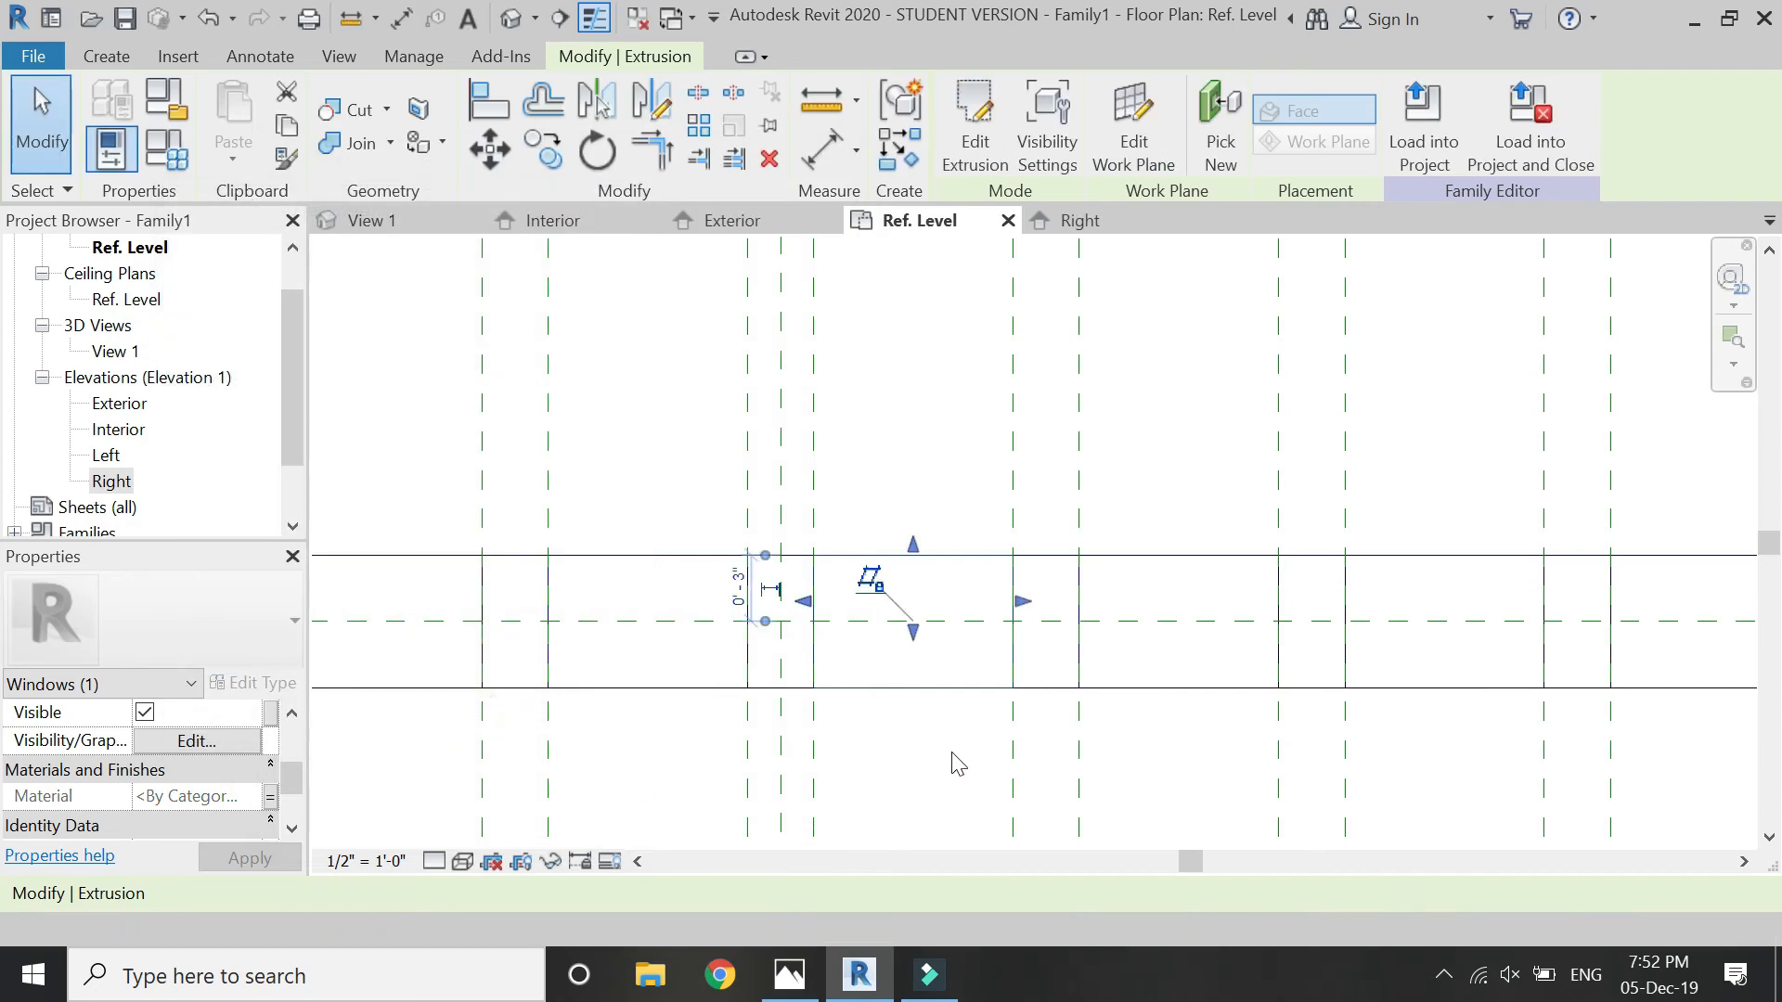
- In the Interior elevation, copy the triangular extrusion into the three openings to its right in the lowest row, with Constrain off and Multiple on
left_click(571, 229)
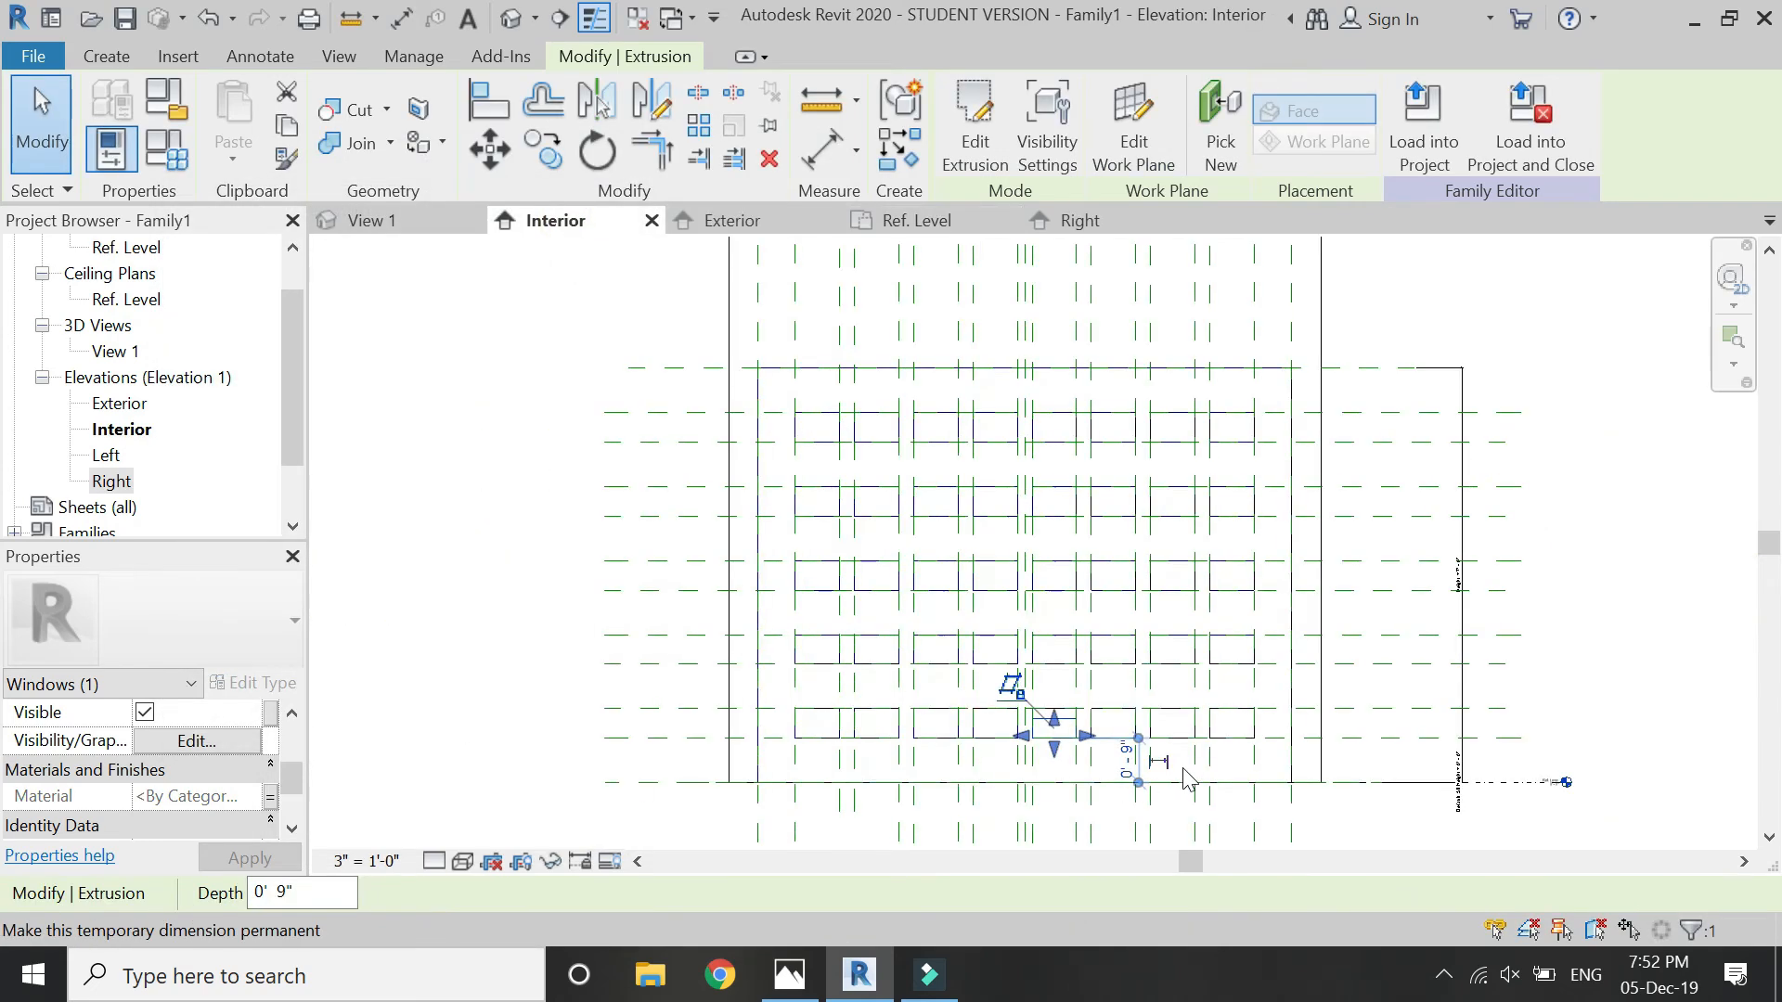
scroll(1186, 770, "up", 4)
scroll(1114, 731, "up", 3)
key("Escape")
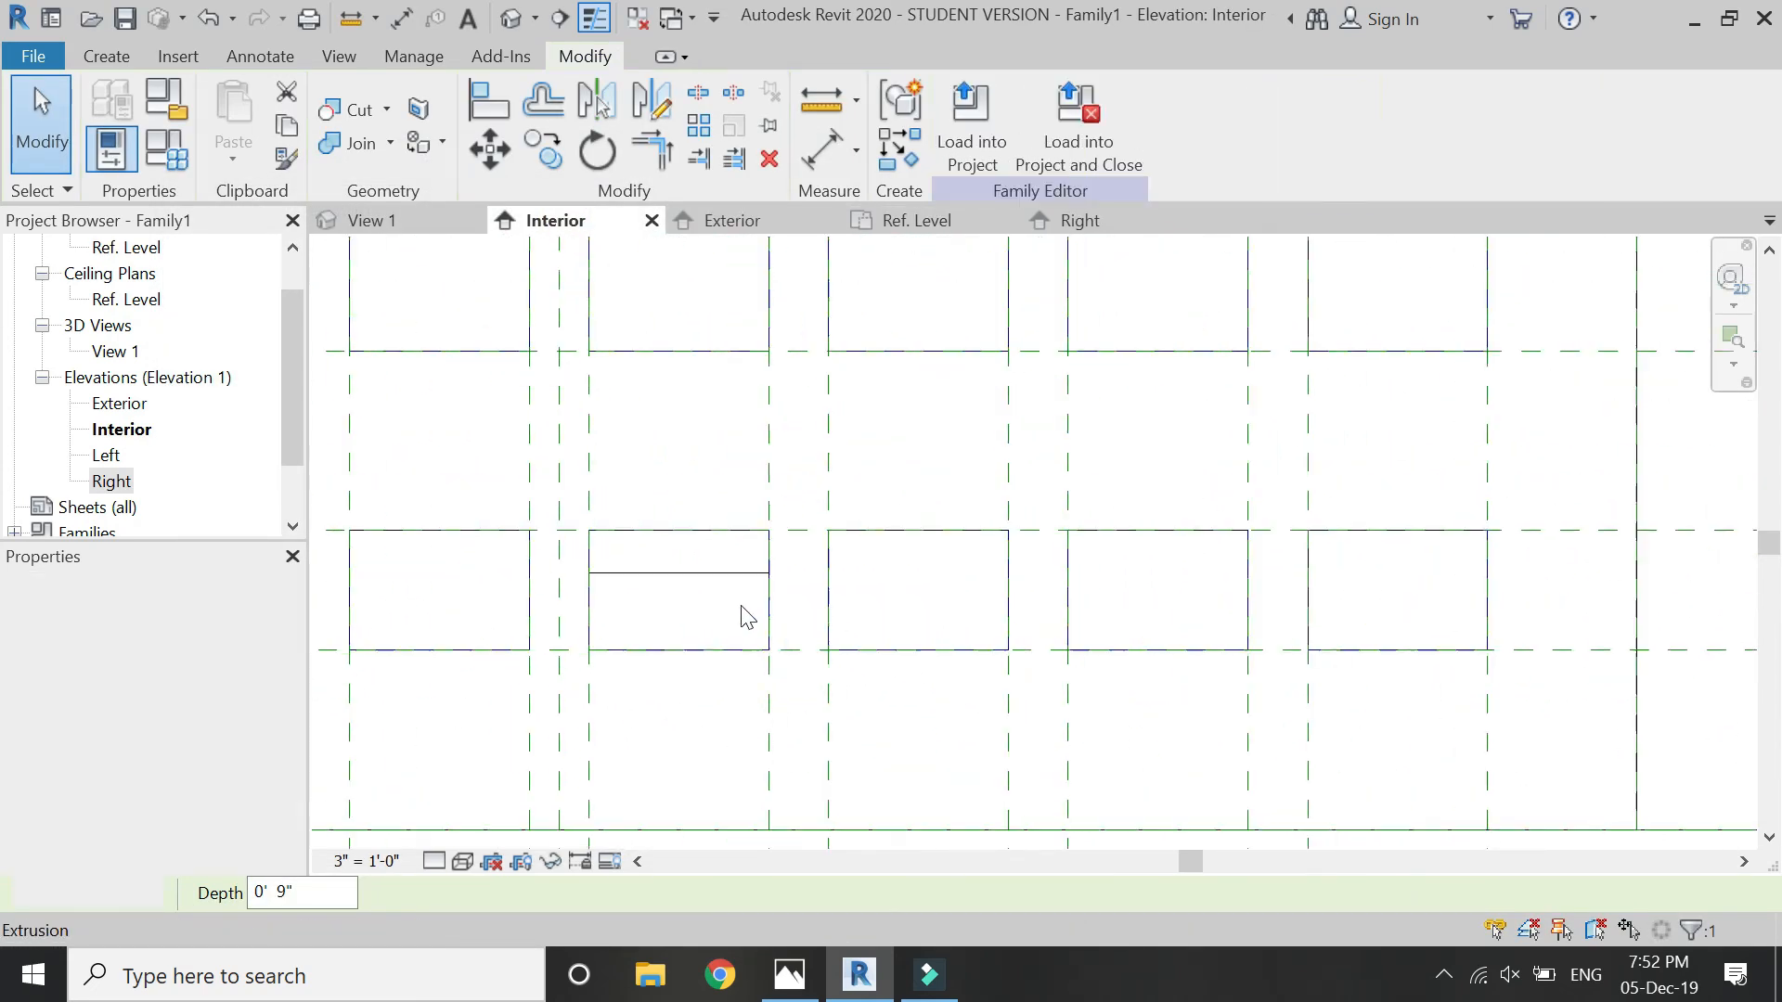
left_click(718, 575)
key("c")
key("o")
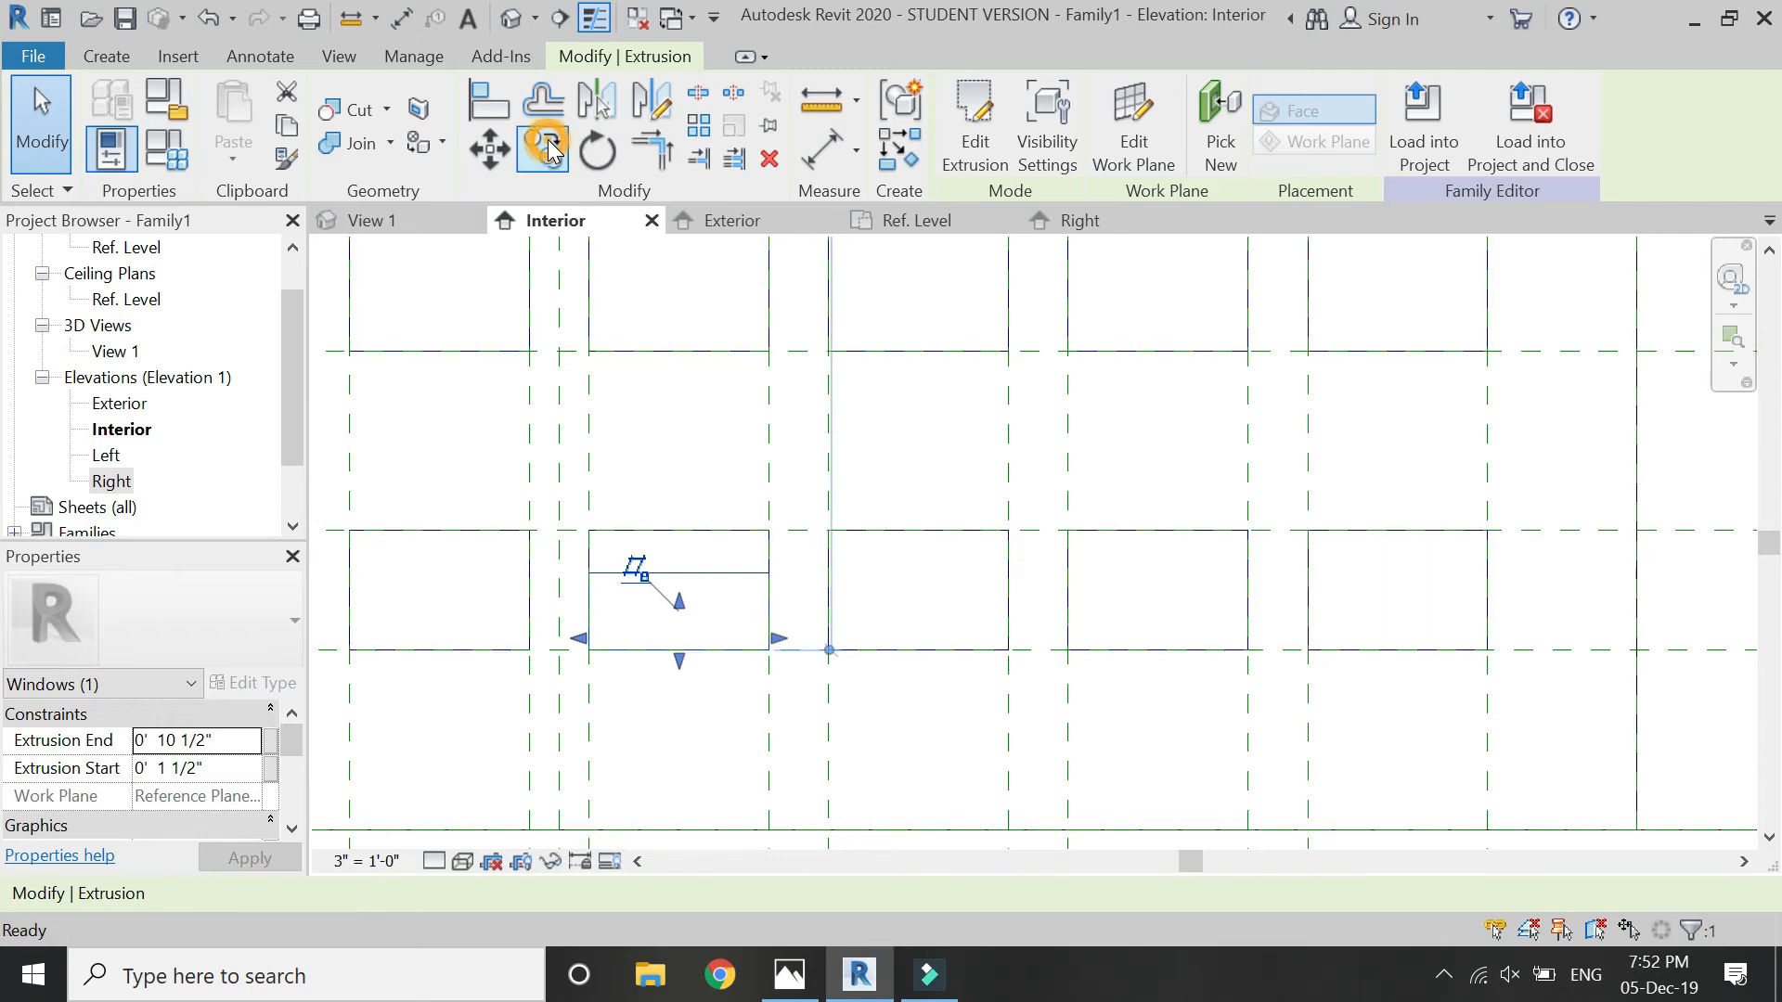
left_click(768, 650)
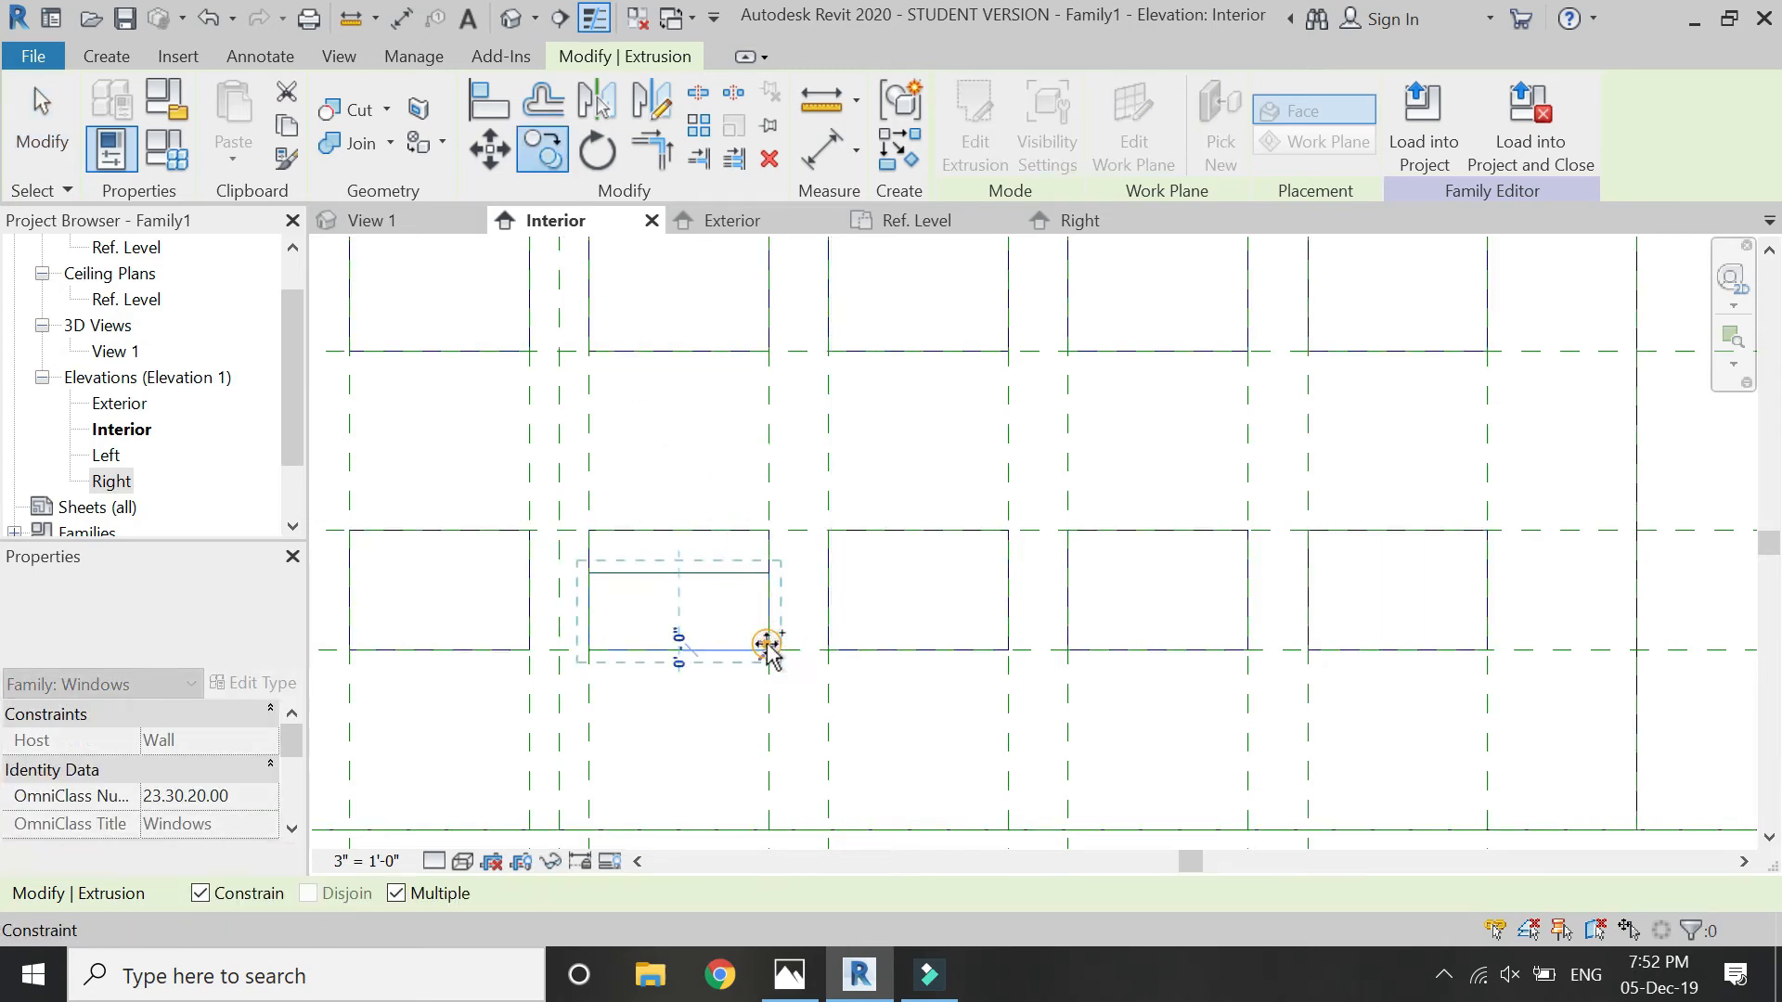
left_click(199, 893)
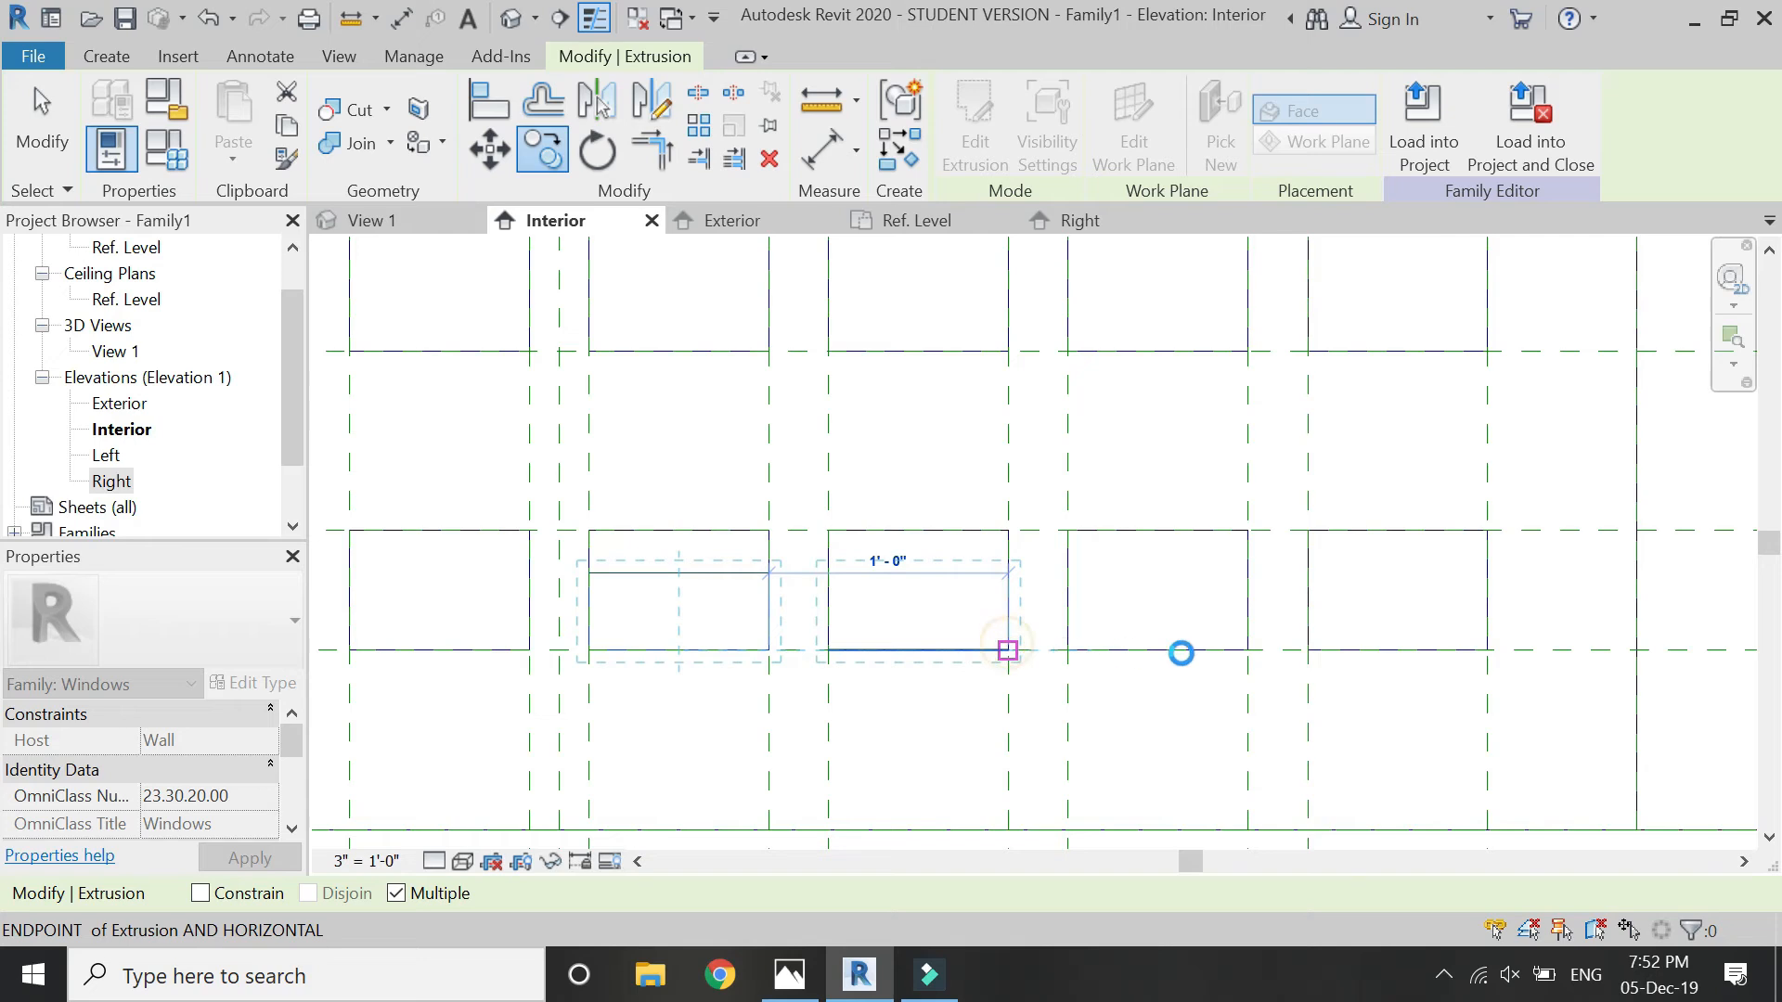
left_click(1248, 650)
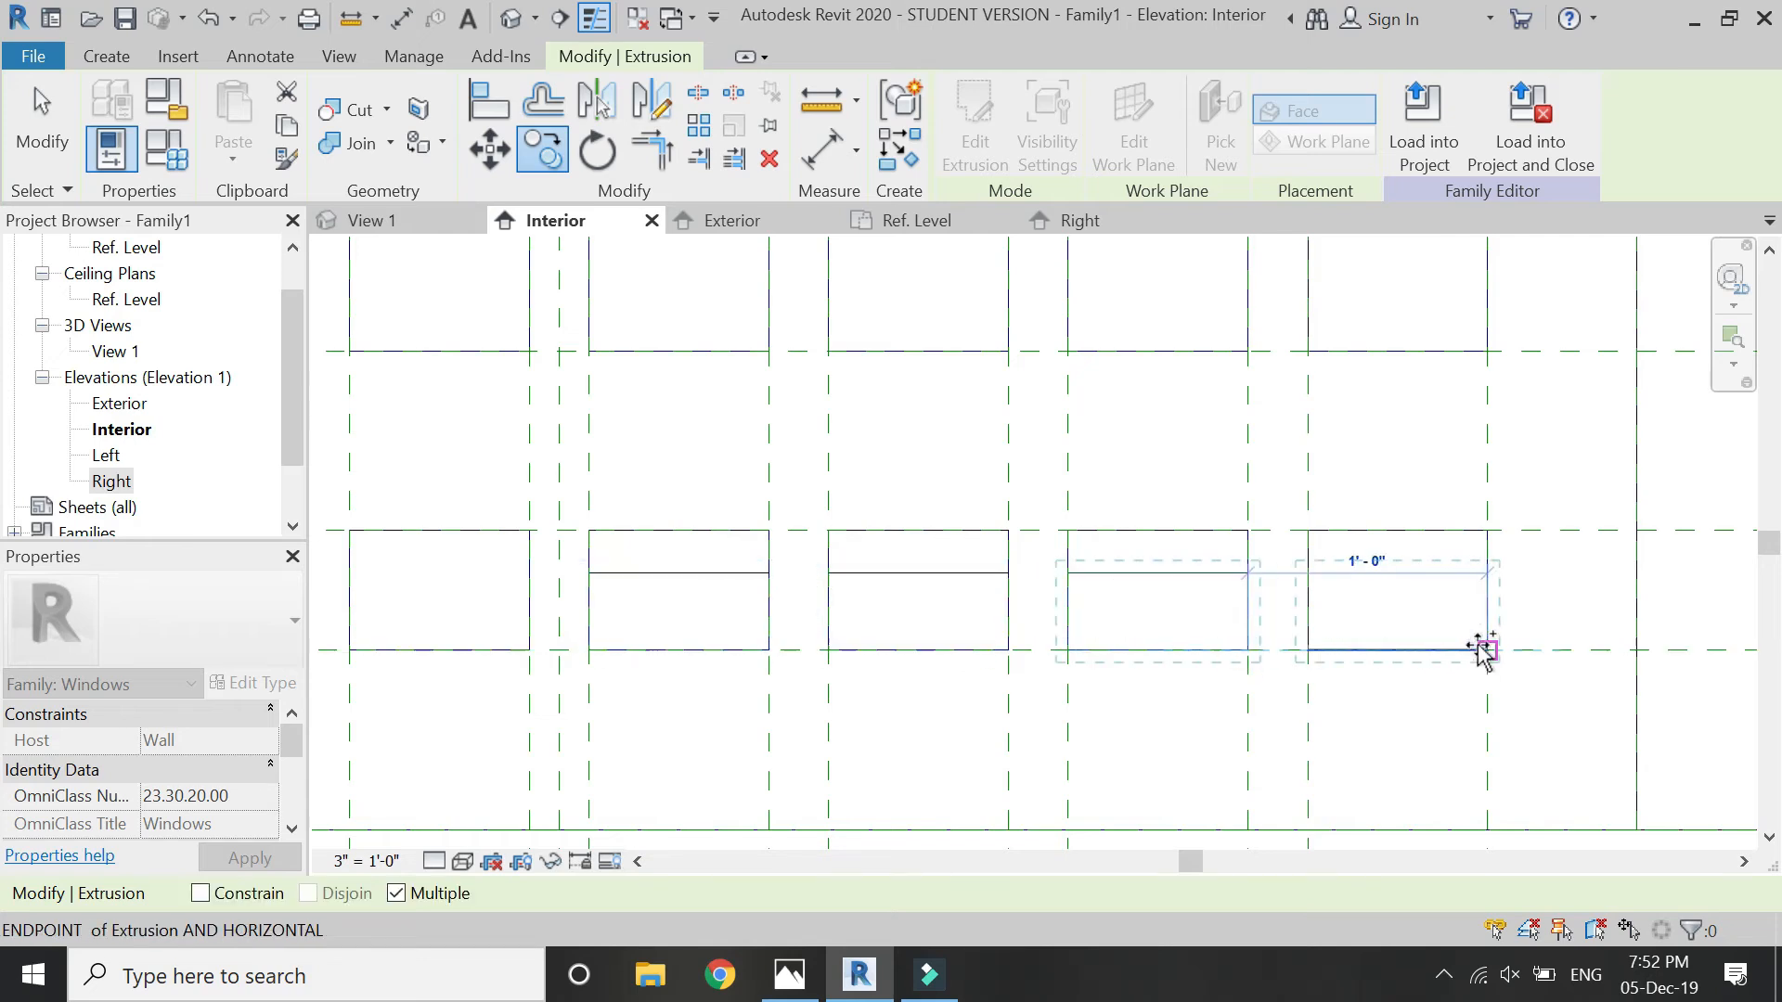
- Place further copies of the triangular extrusion in the four remaining openings on the left of the lowest row and end the copying
scroll(1615, 647, "down", 6)
scroll(1066, 648, "up", 3)
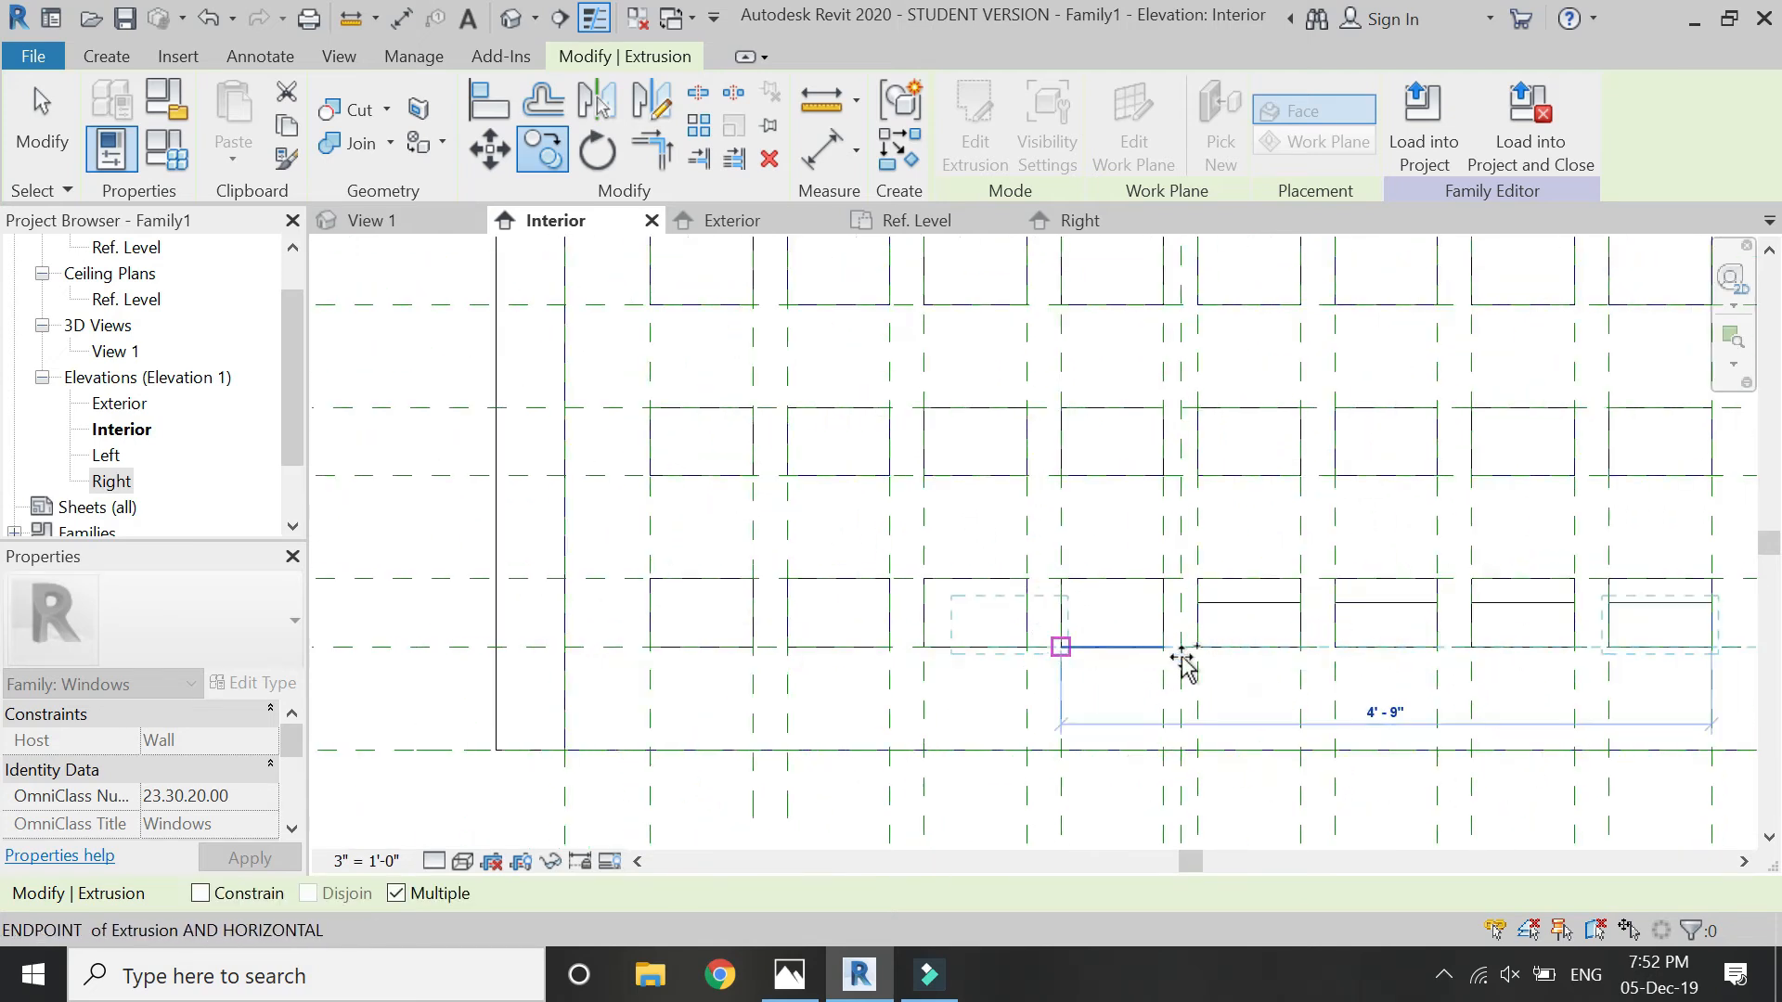
left_click(1175, 647)
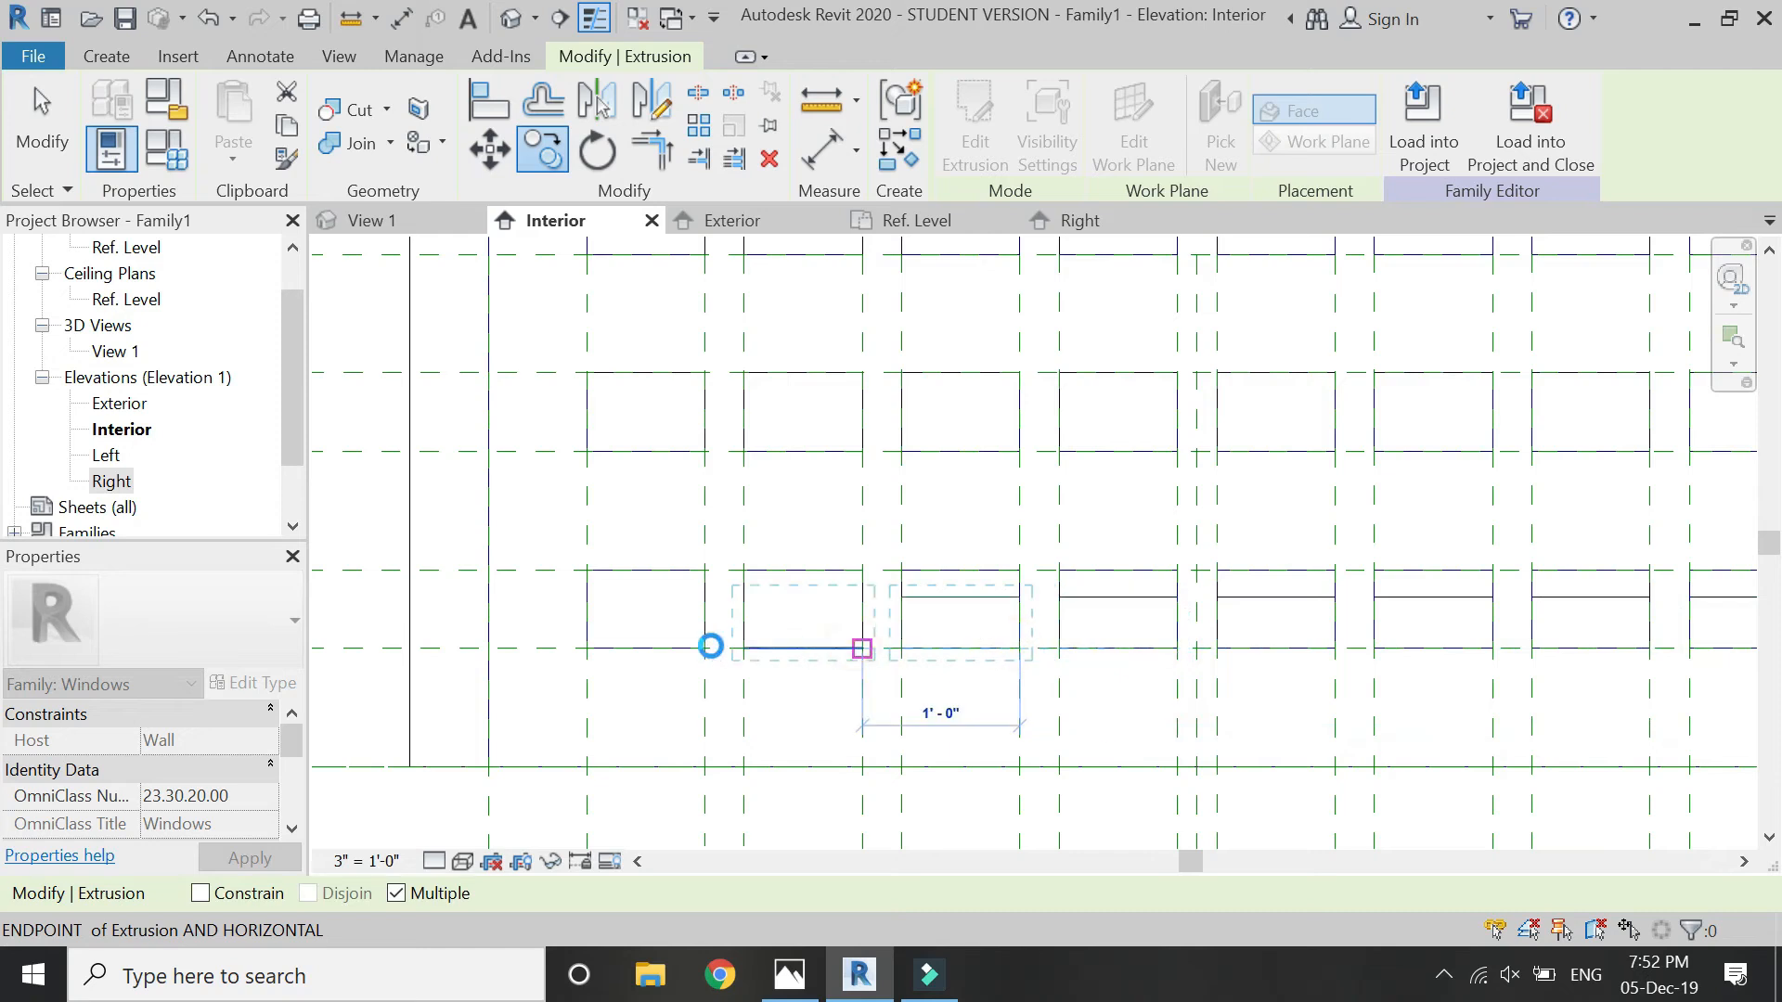
left_click(706, 650)
scroll(807, 736, "down", 2)
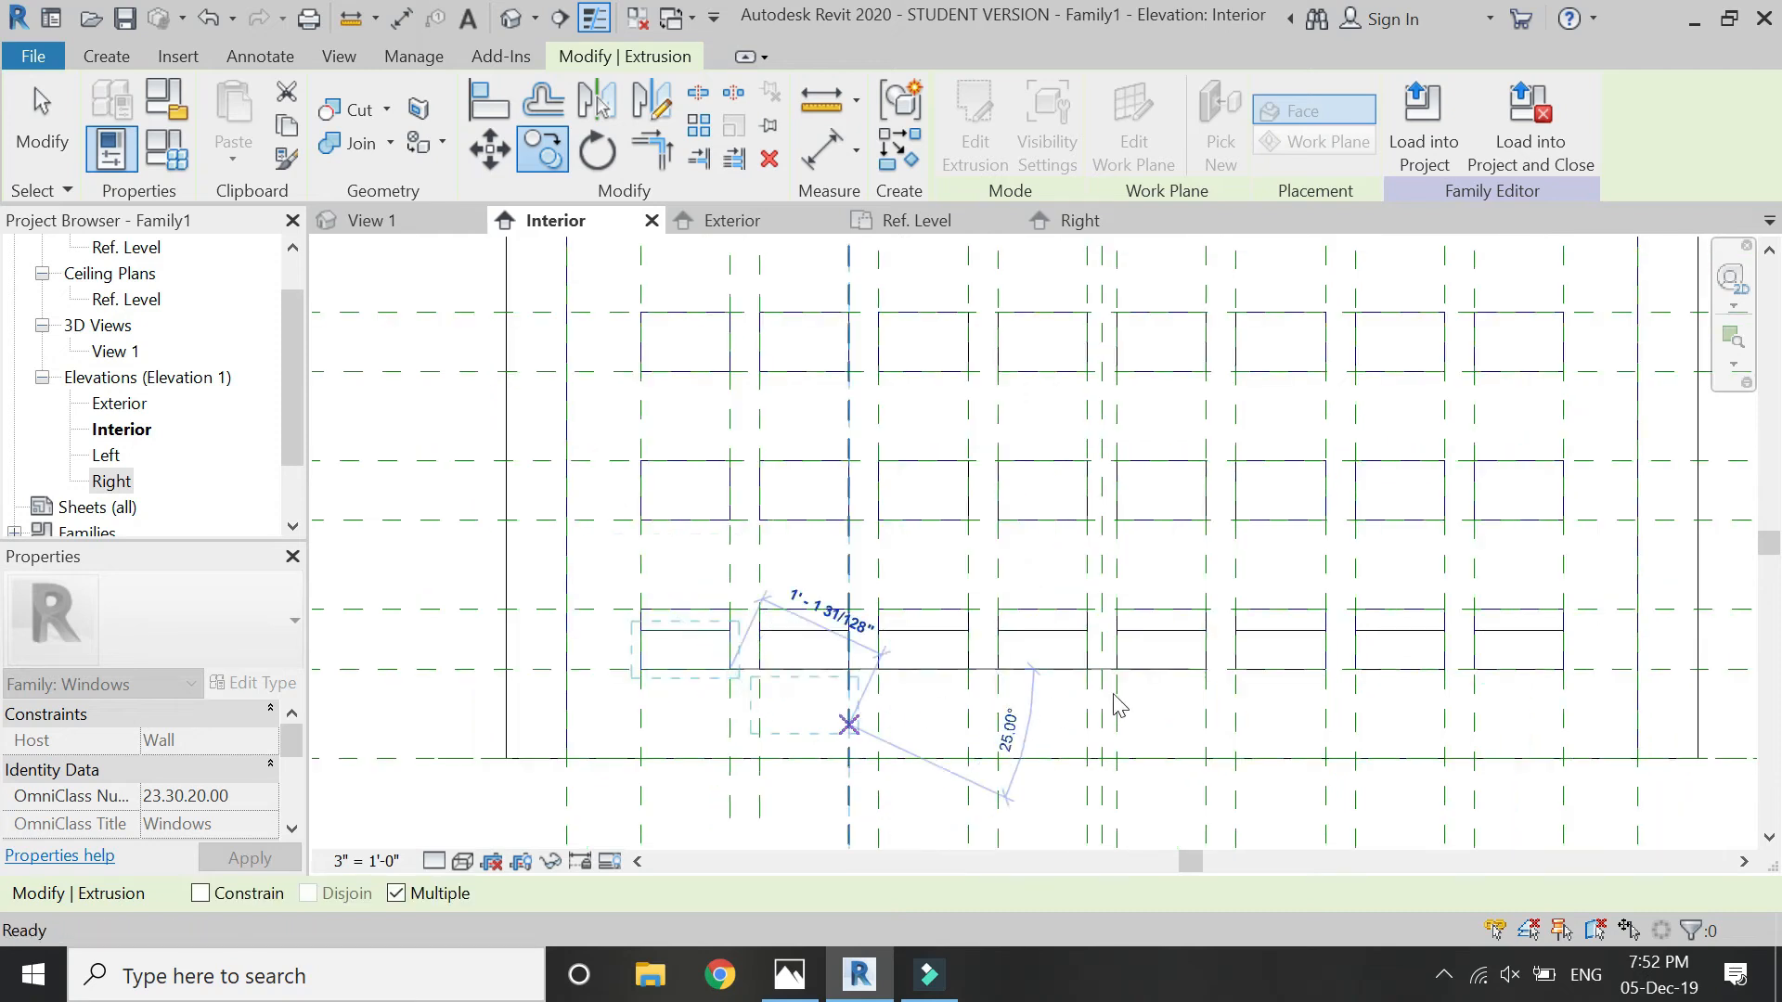
key("Escape")
key("Escape")
- Select all eight triangular extrusions of the lowest row and copy them up into the second and third rows, with Constrain and Multiple on
left_click(1515, 632)
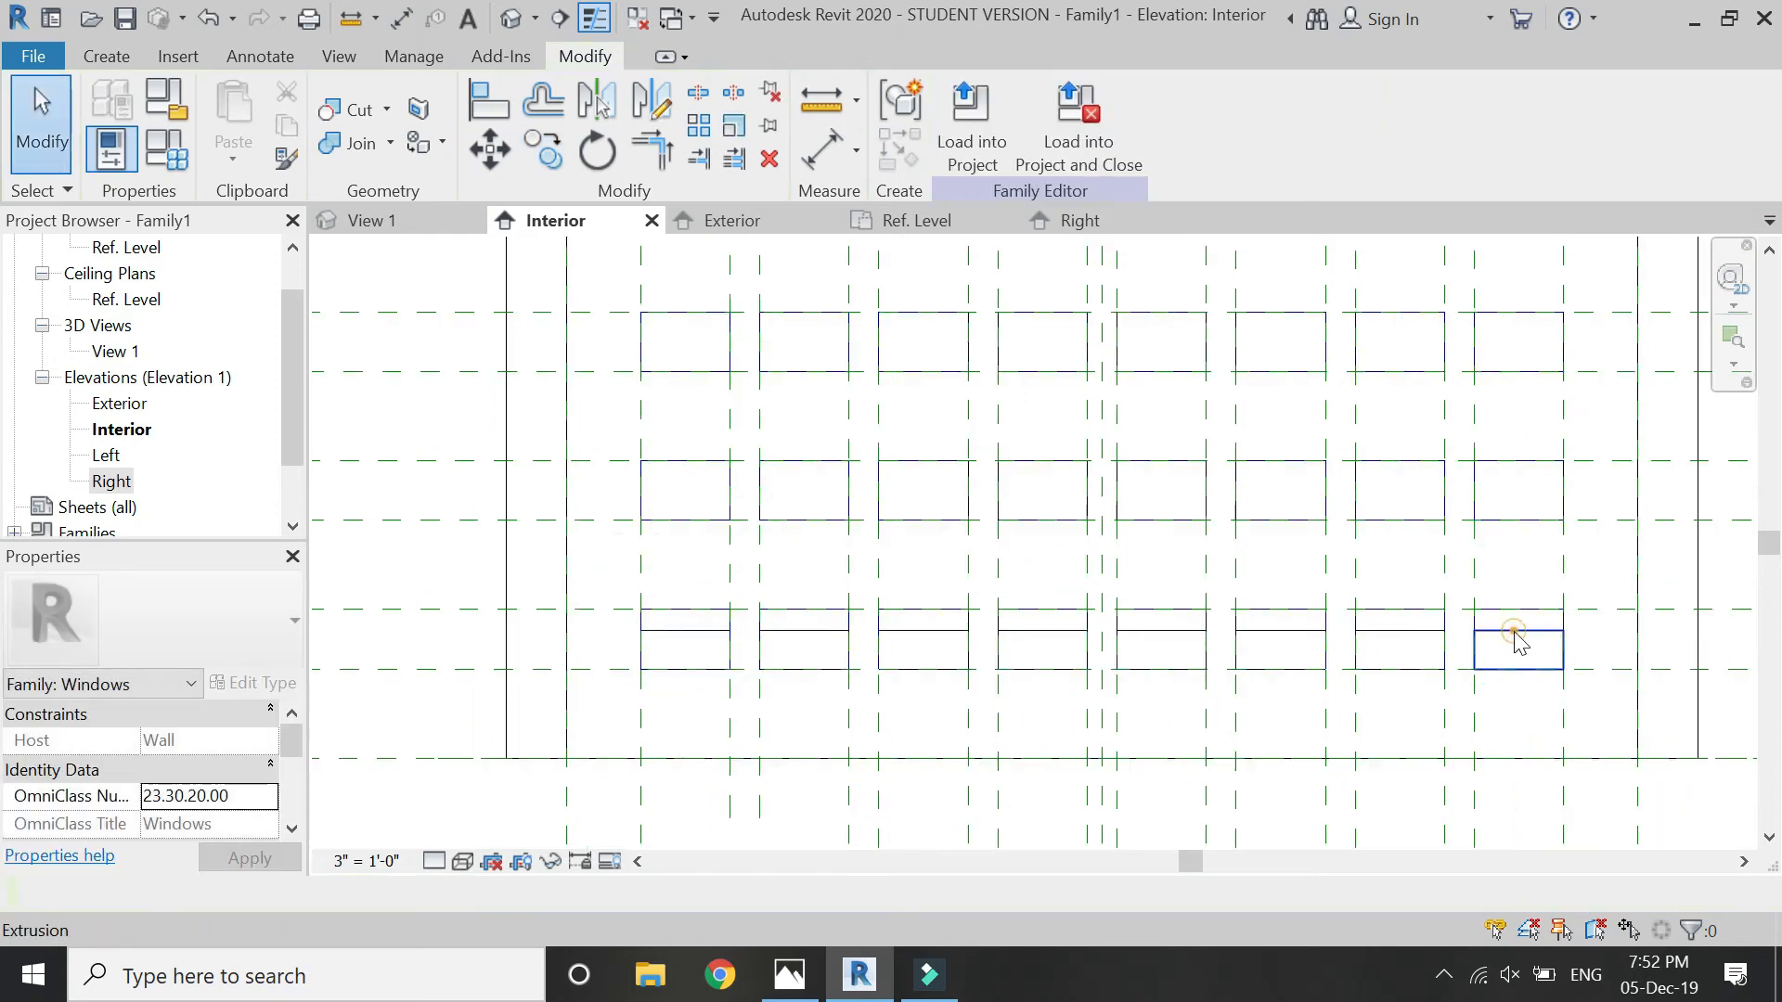
left_click(1390, 635, "ctrl")
left_click(1289, 633, "ctrl")
left_click(1164, 637, "ctrl")
left_click(1041, 640, "ctrl")
left_click(922, 644, "ctrl")
left_click(805, 648, "ctrl")
left_click(706, 647, "ctrl")
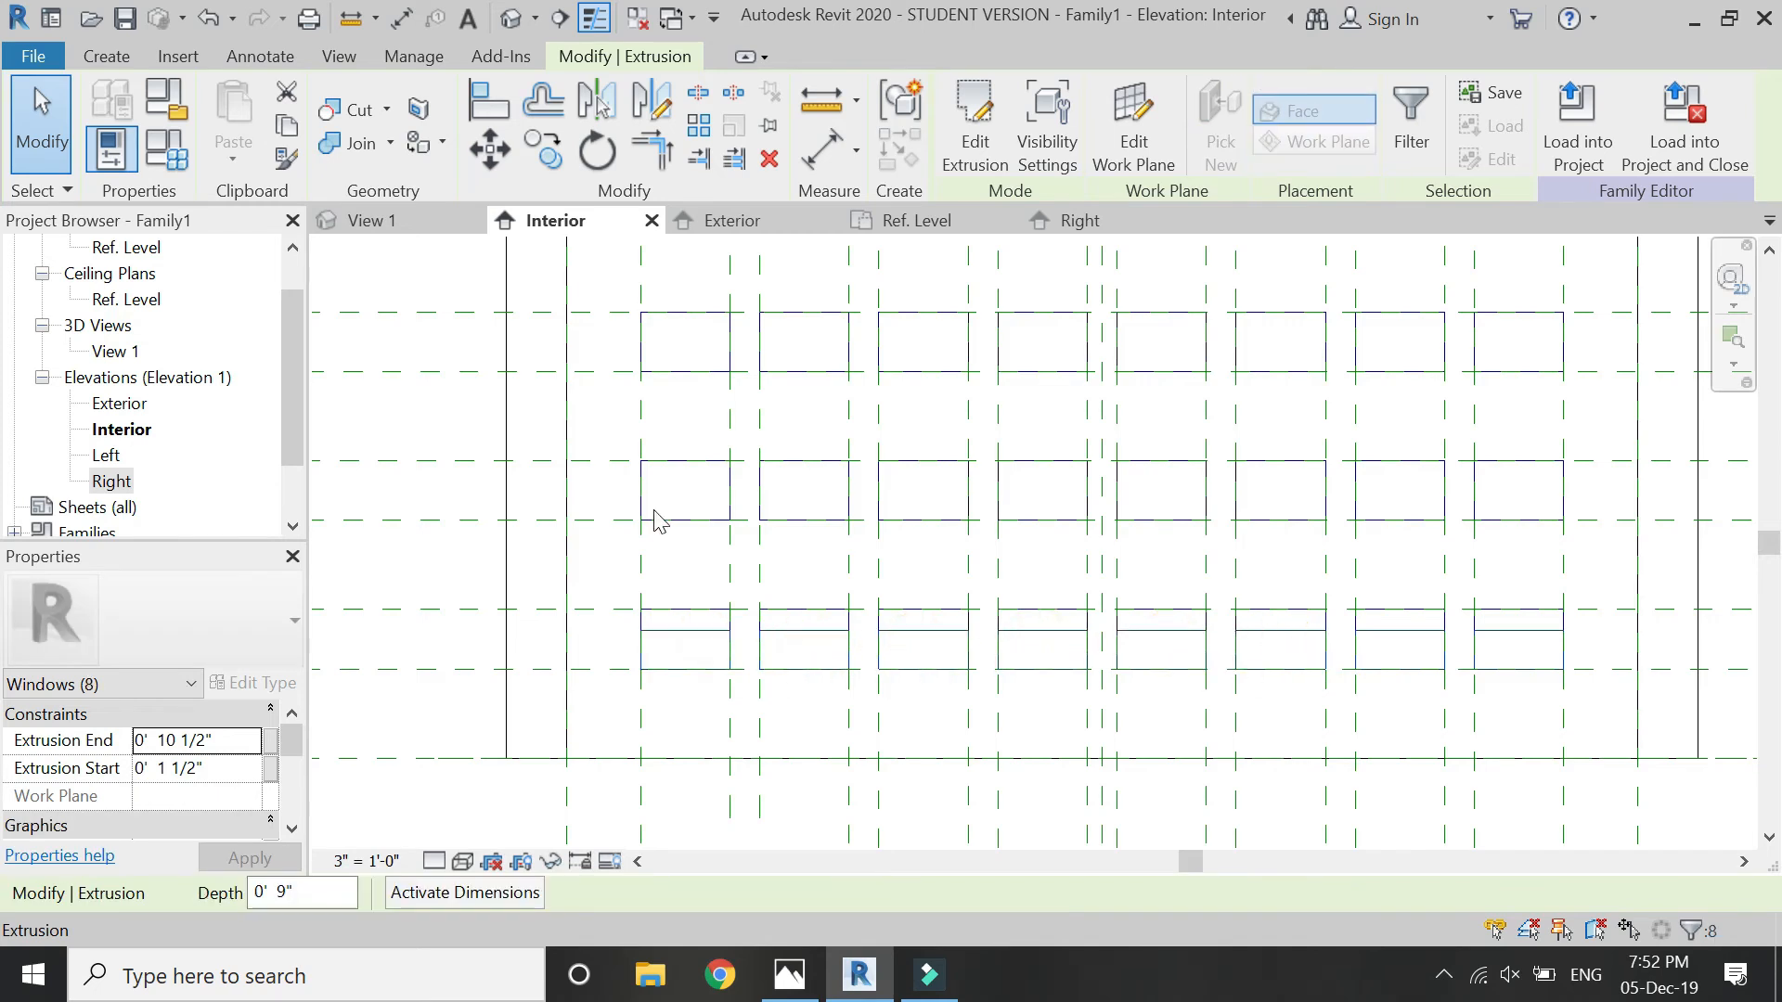
key("c")
key("o")
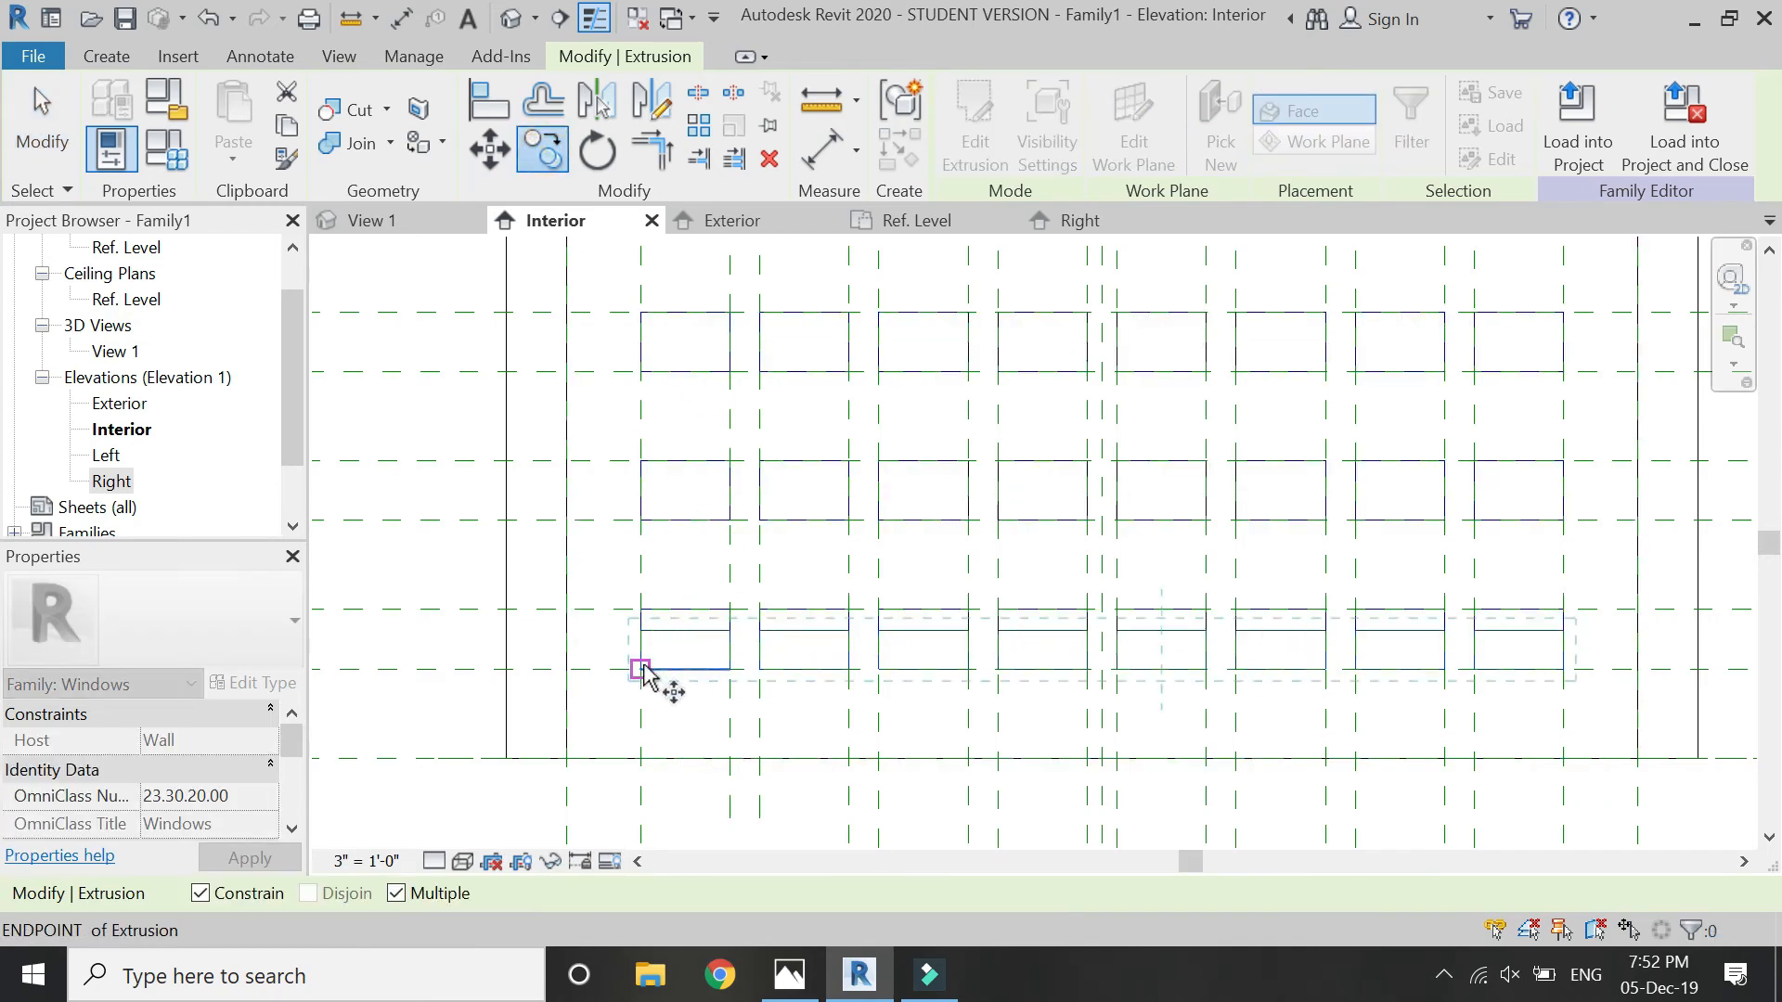
left_click(642, 517)
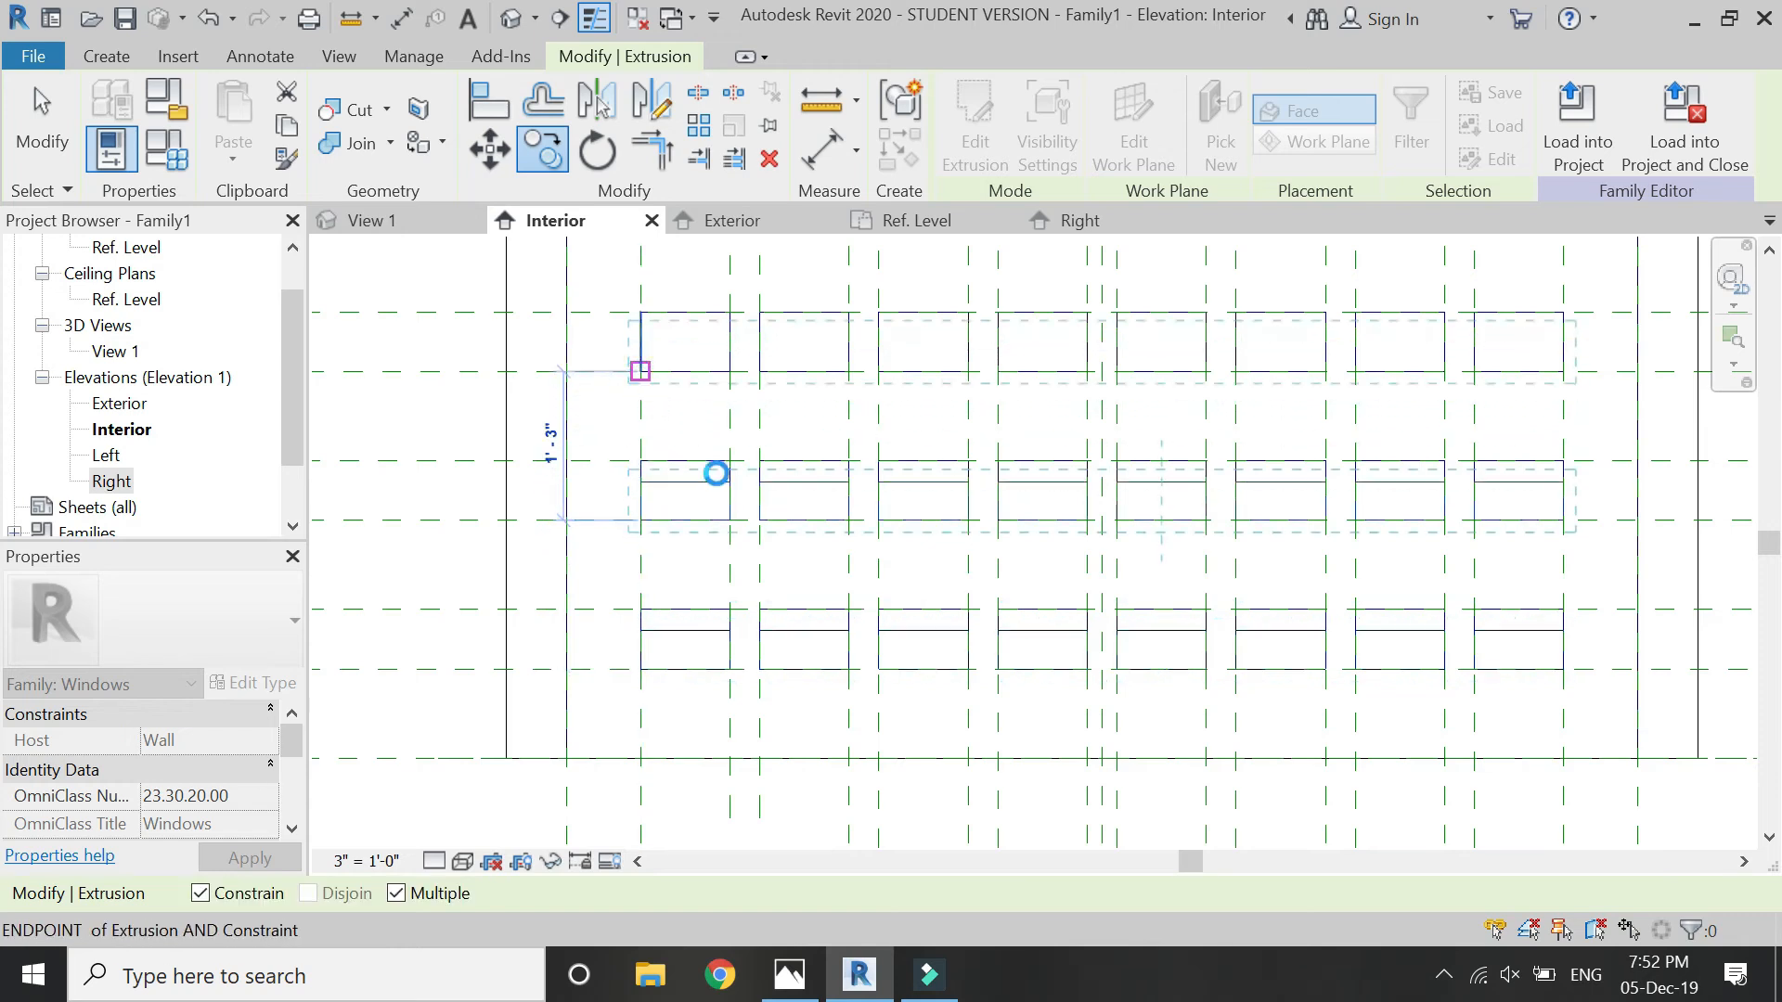
- Place two more copies of the triangular extrusion row in the two uppermost rows of openings and end the copying
scroll(776, 757, "down", 3)
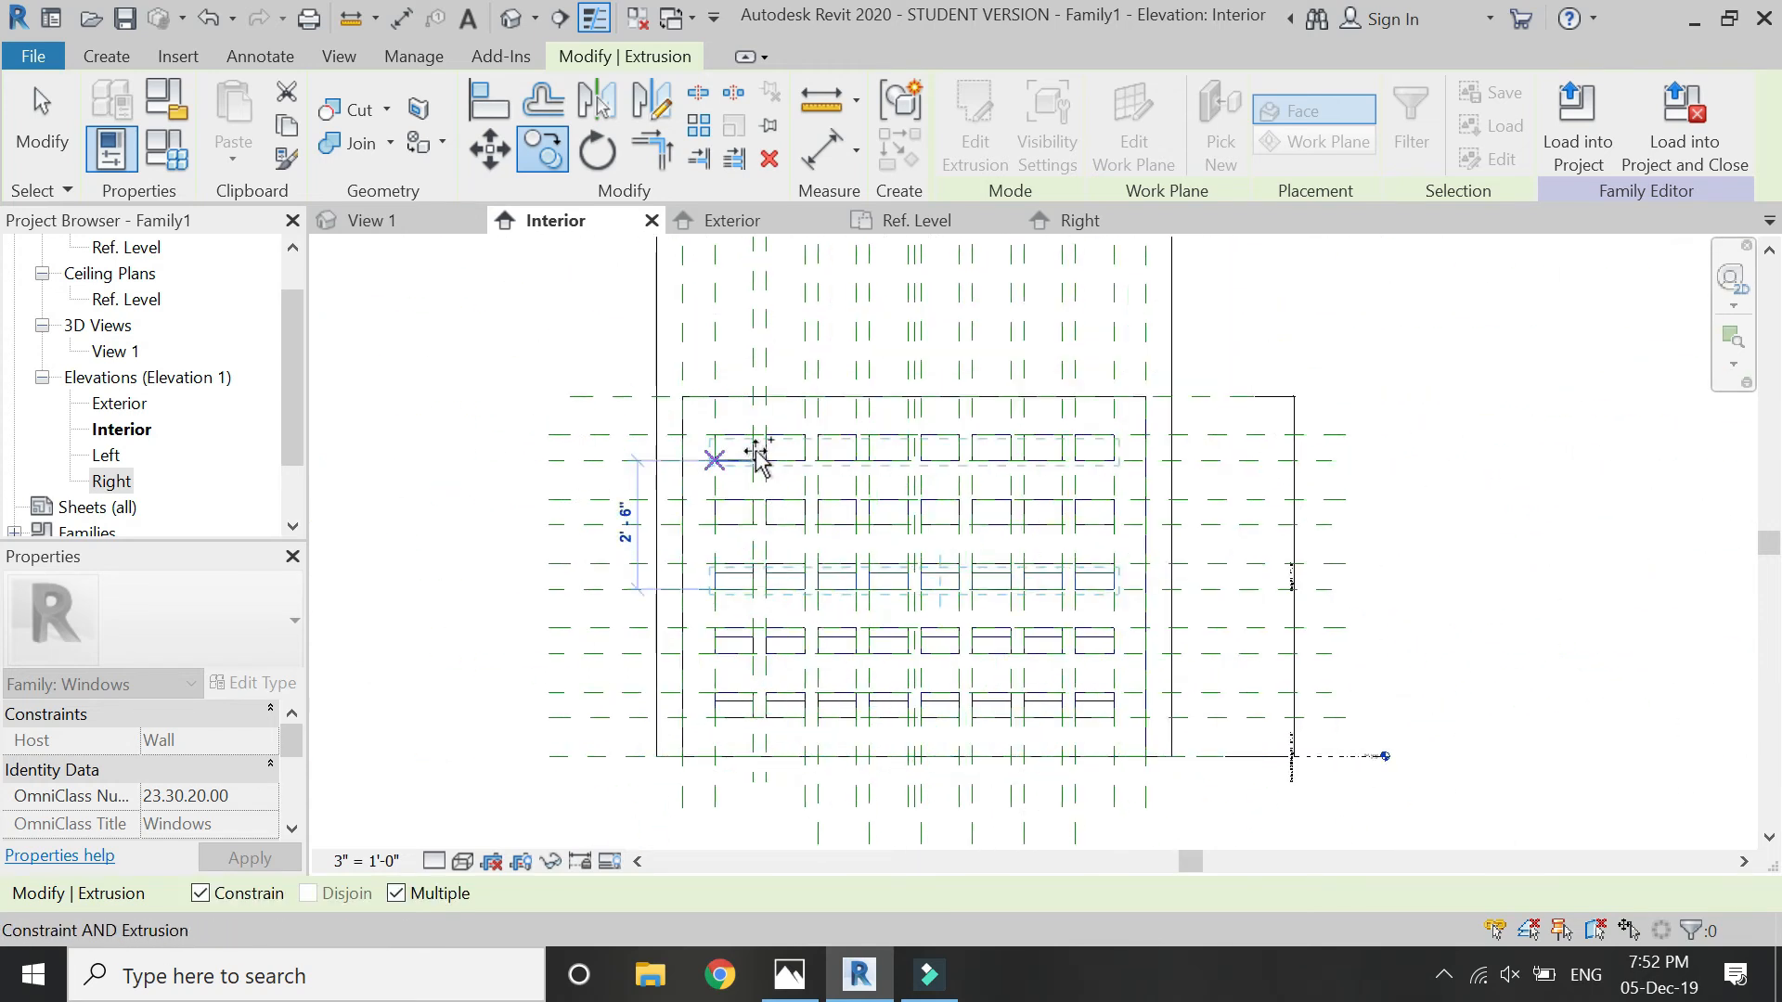
scroll(745, 451, "up", 3)
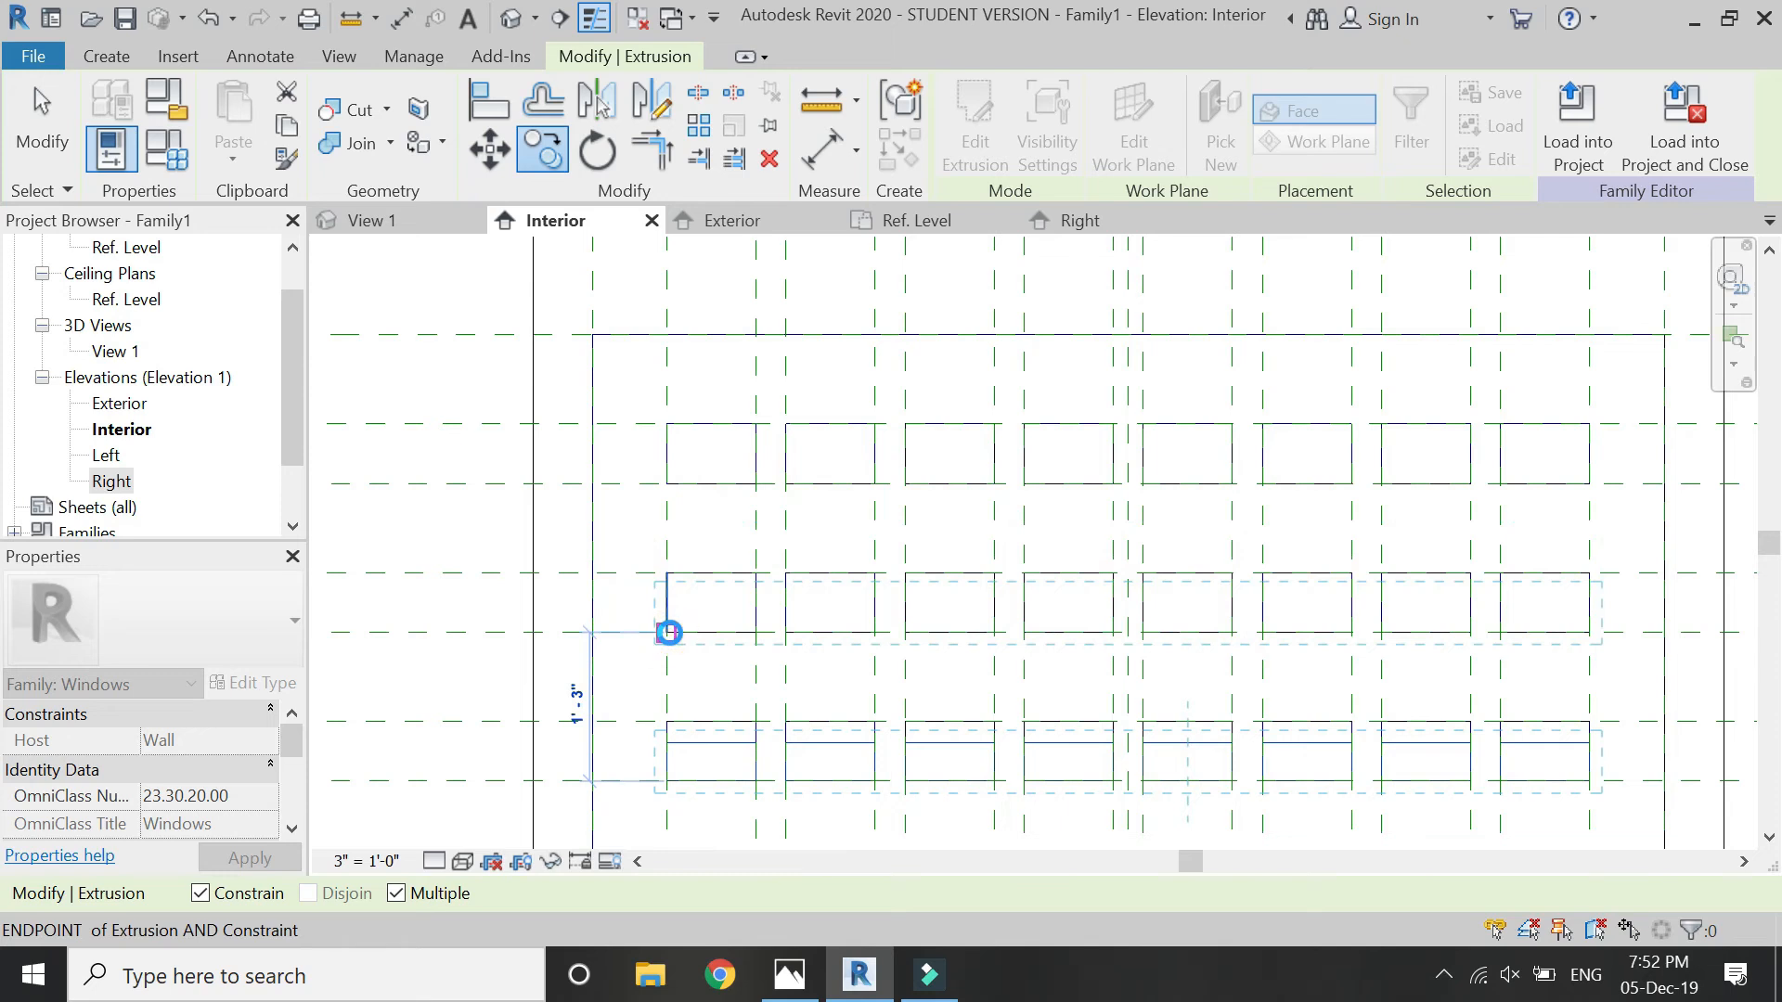
left_click(669, 632)
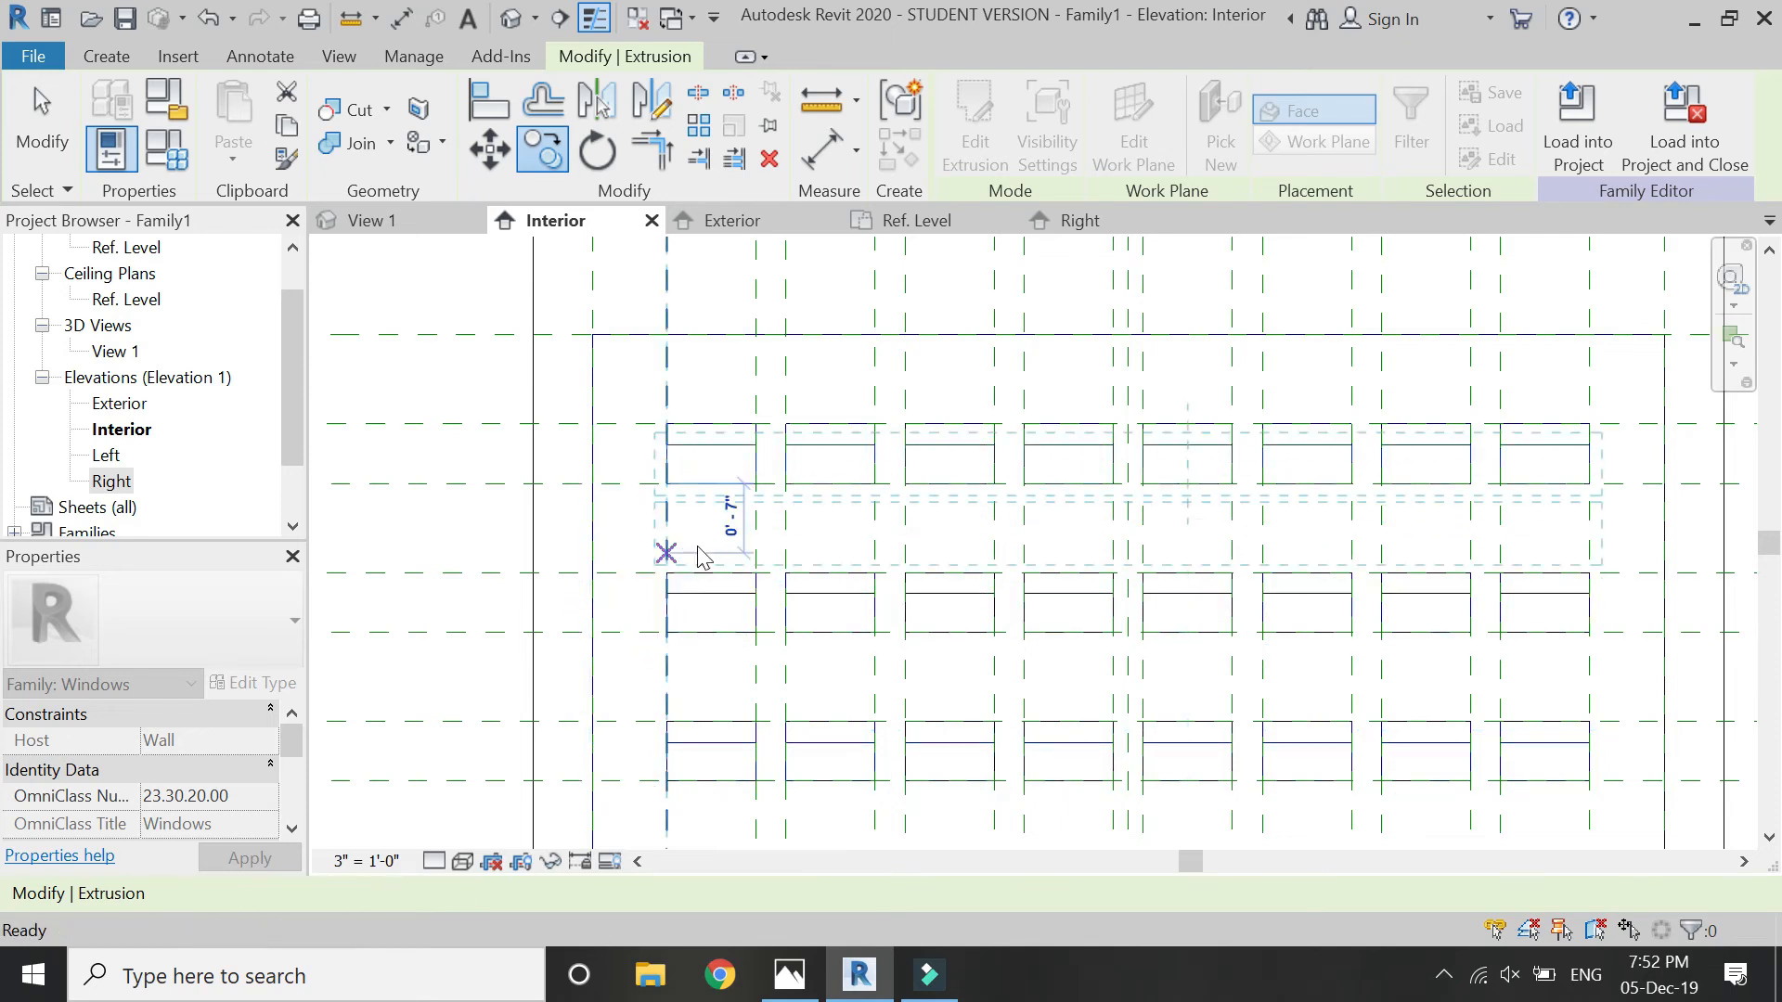
key("Escape")
key("Escape")
scroll(847, 390, "down", 2)
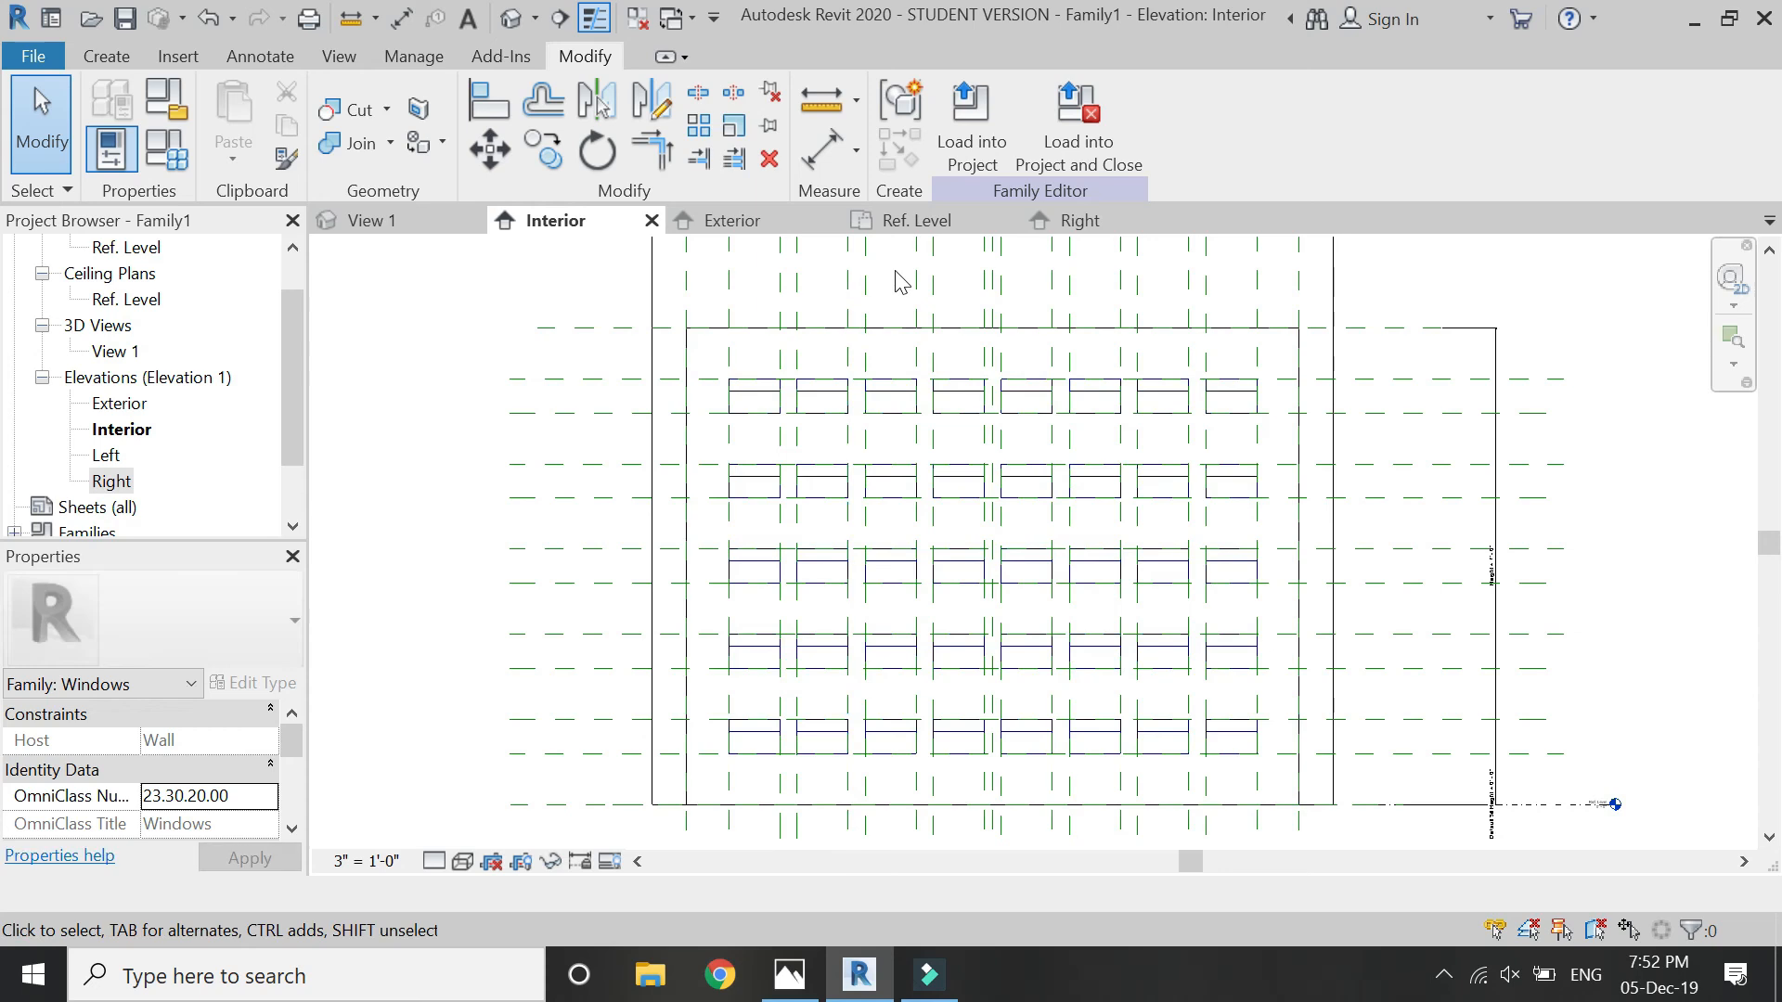
- Examine the perforated panel with its triangular extrusions in the default 3D view
left_click(511, 18)
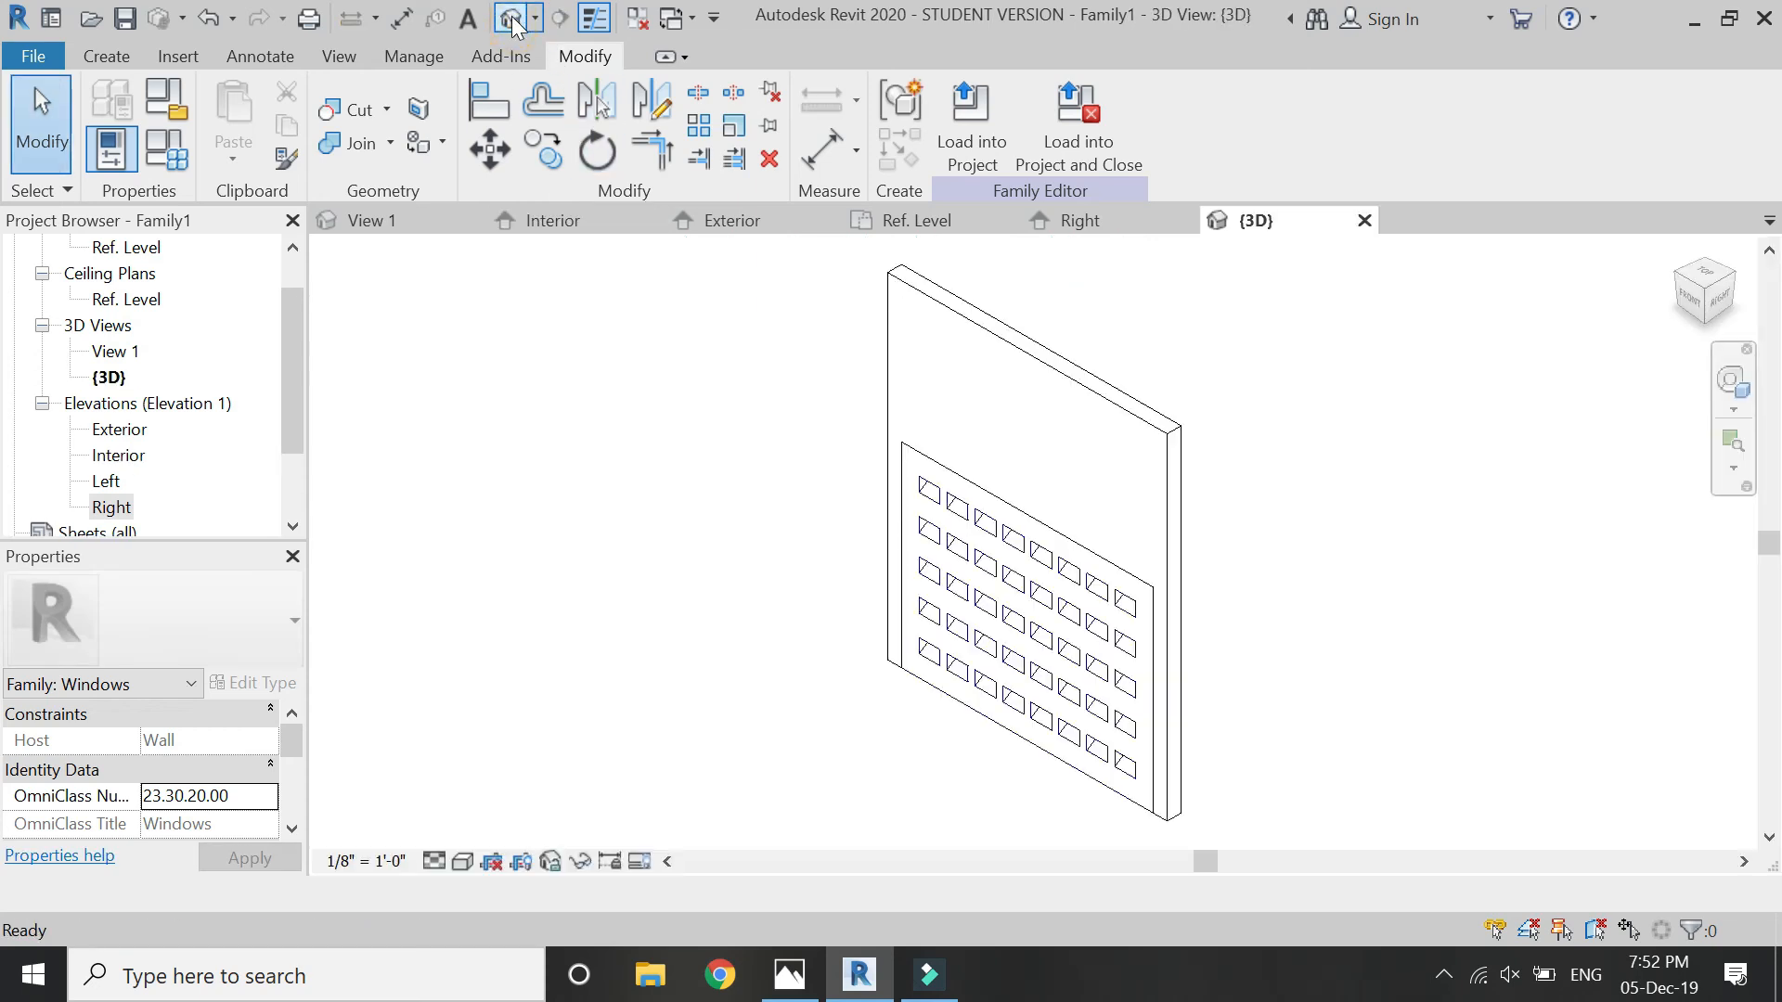
scroll(947, 666, "up", 2)
left_click(1734, 395)
left_click_drag(1594, 397, 1149, 543)
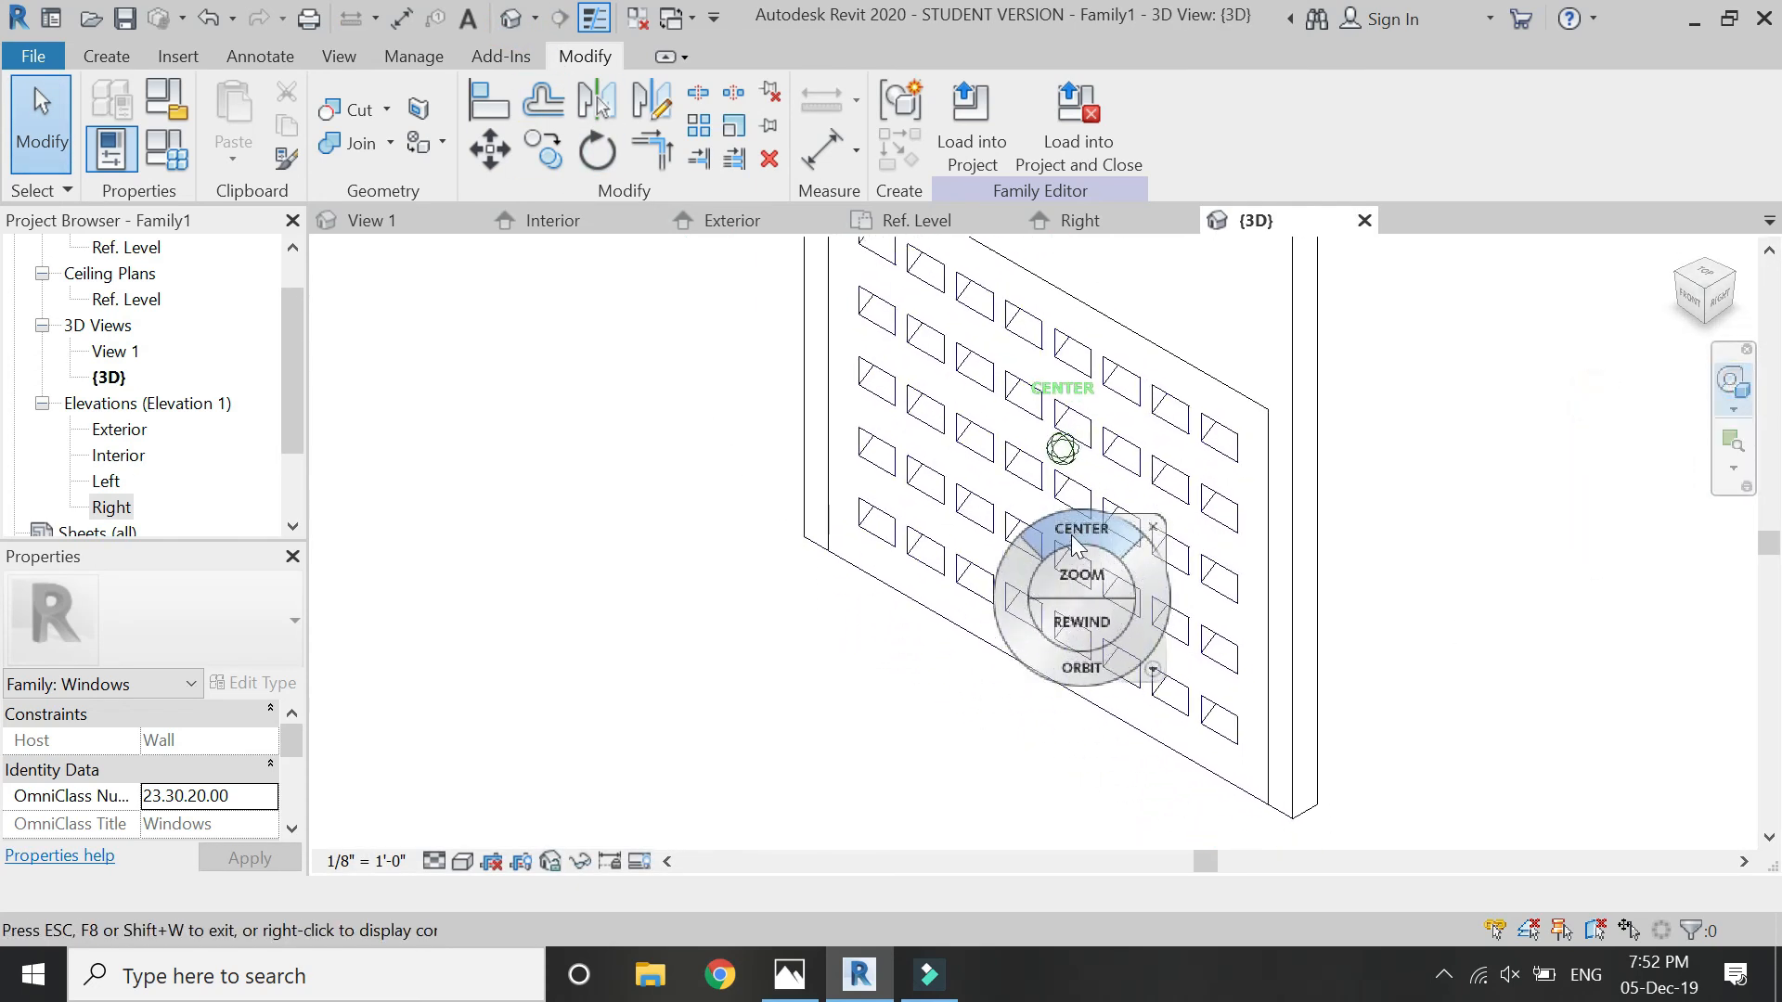
left_click_drag(1082, 668, 1129, 631)
key("Escape")
- Load the window family into the project "The shed (existing)" and close the family
left_click(1093, 147)
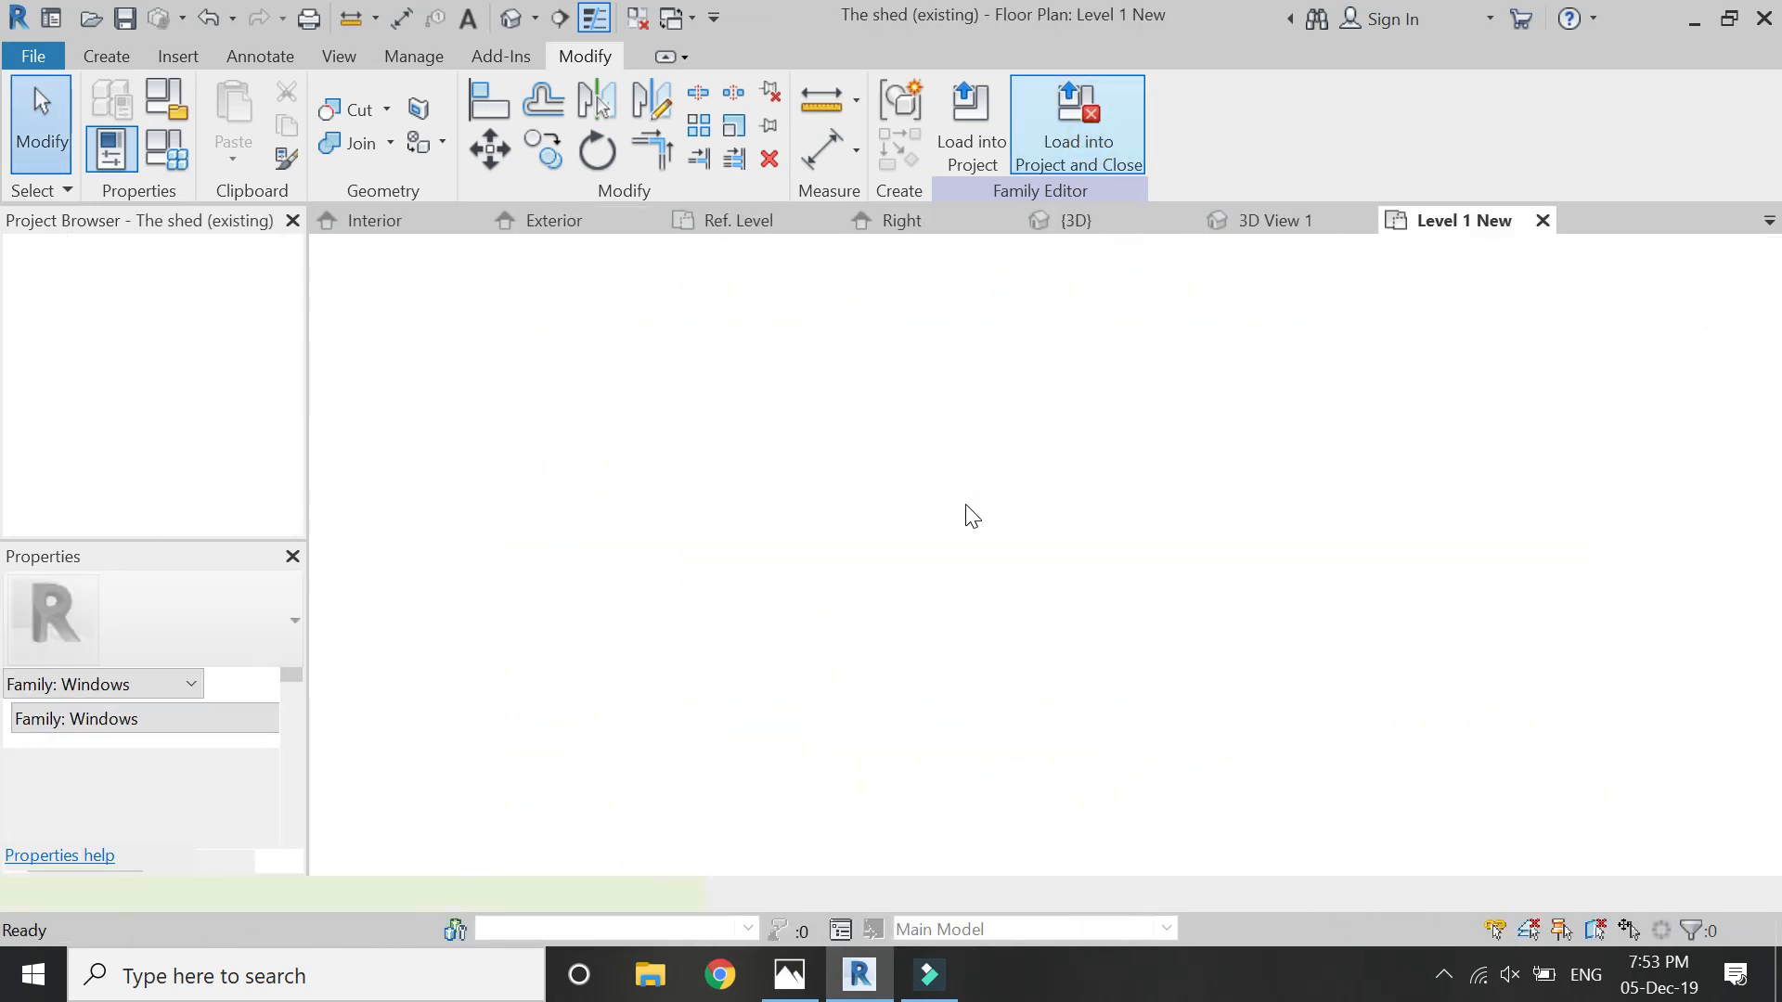
- Place the wall design window in the north wall of the Level 1 New plan, close to its west corner, and end the placement
scroll(743, 548, "up", 6)
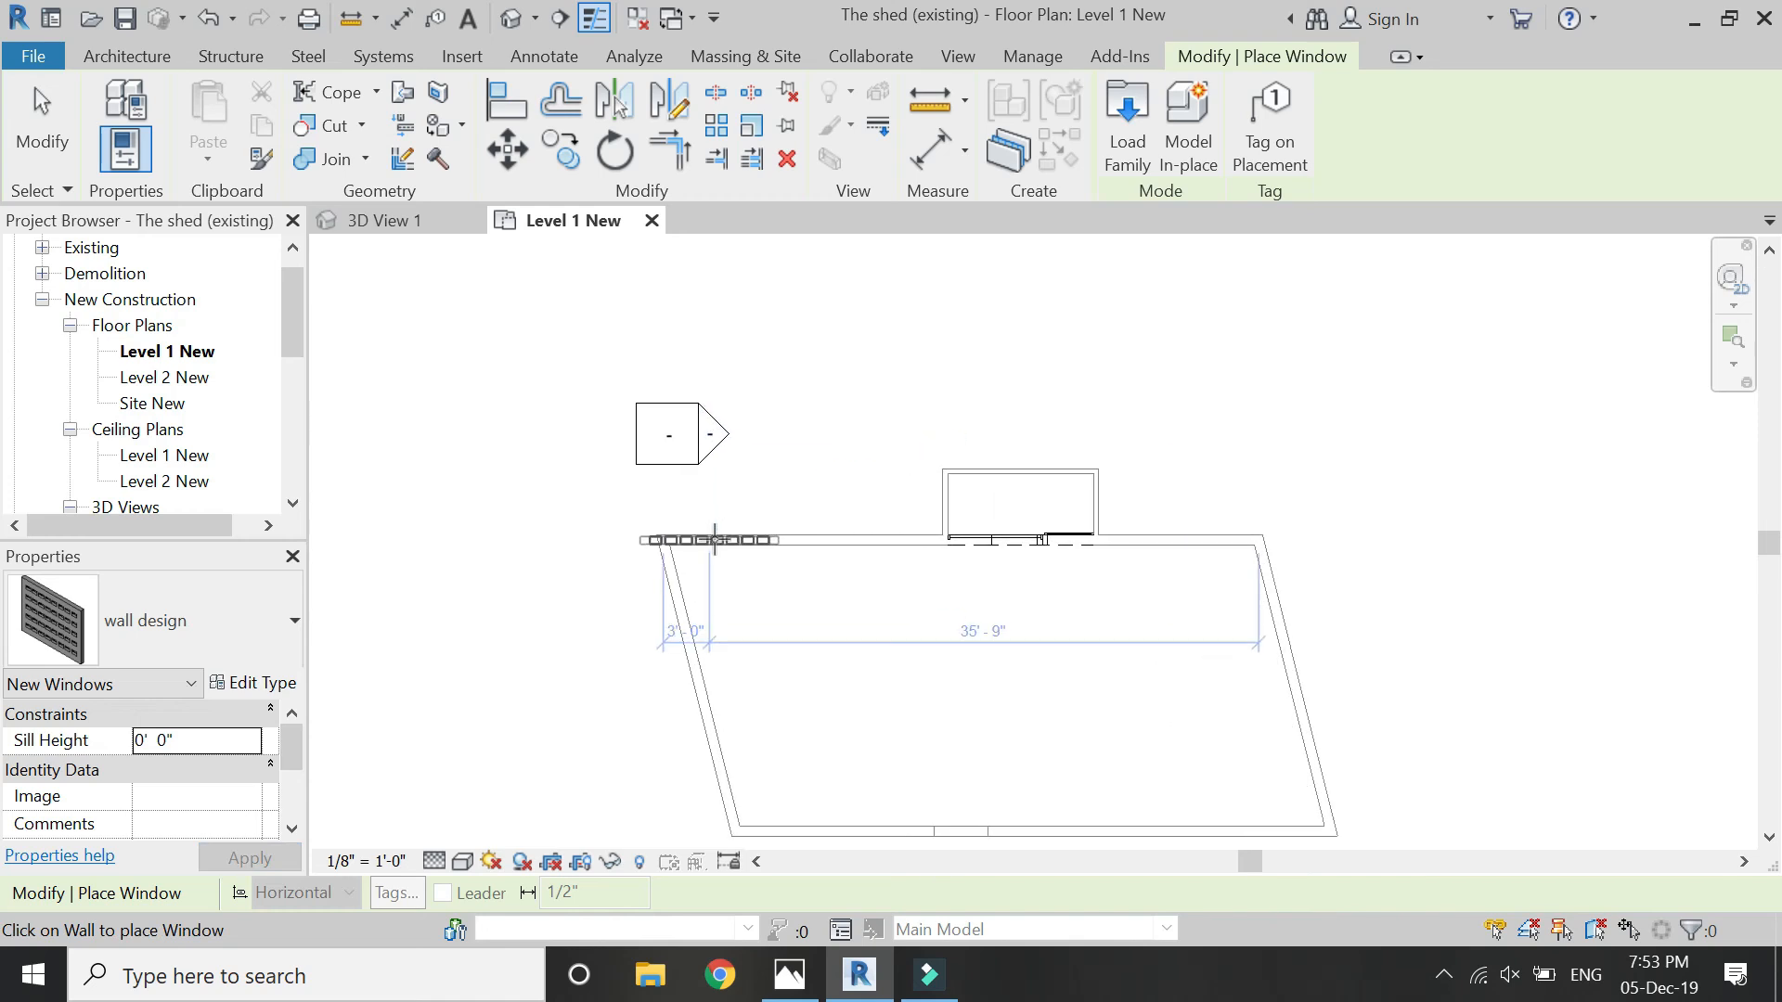
scroll(737, 536, "up", 3)
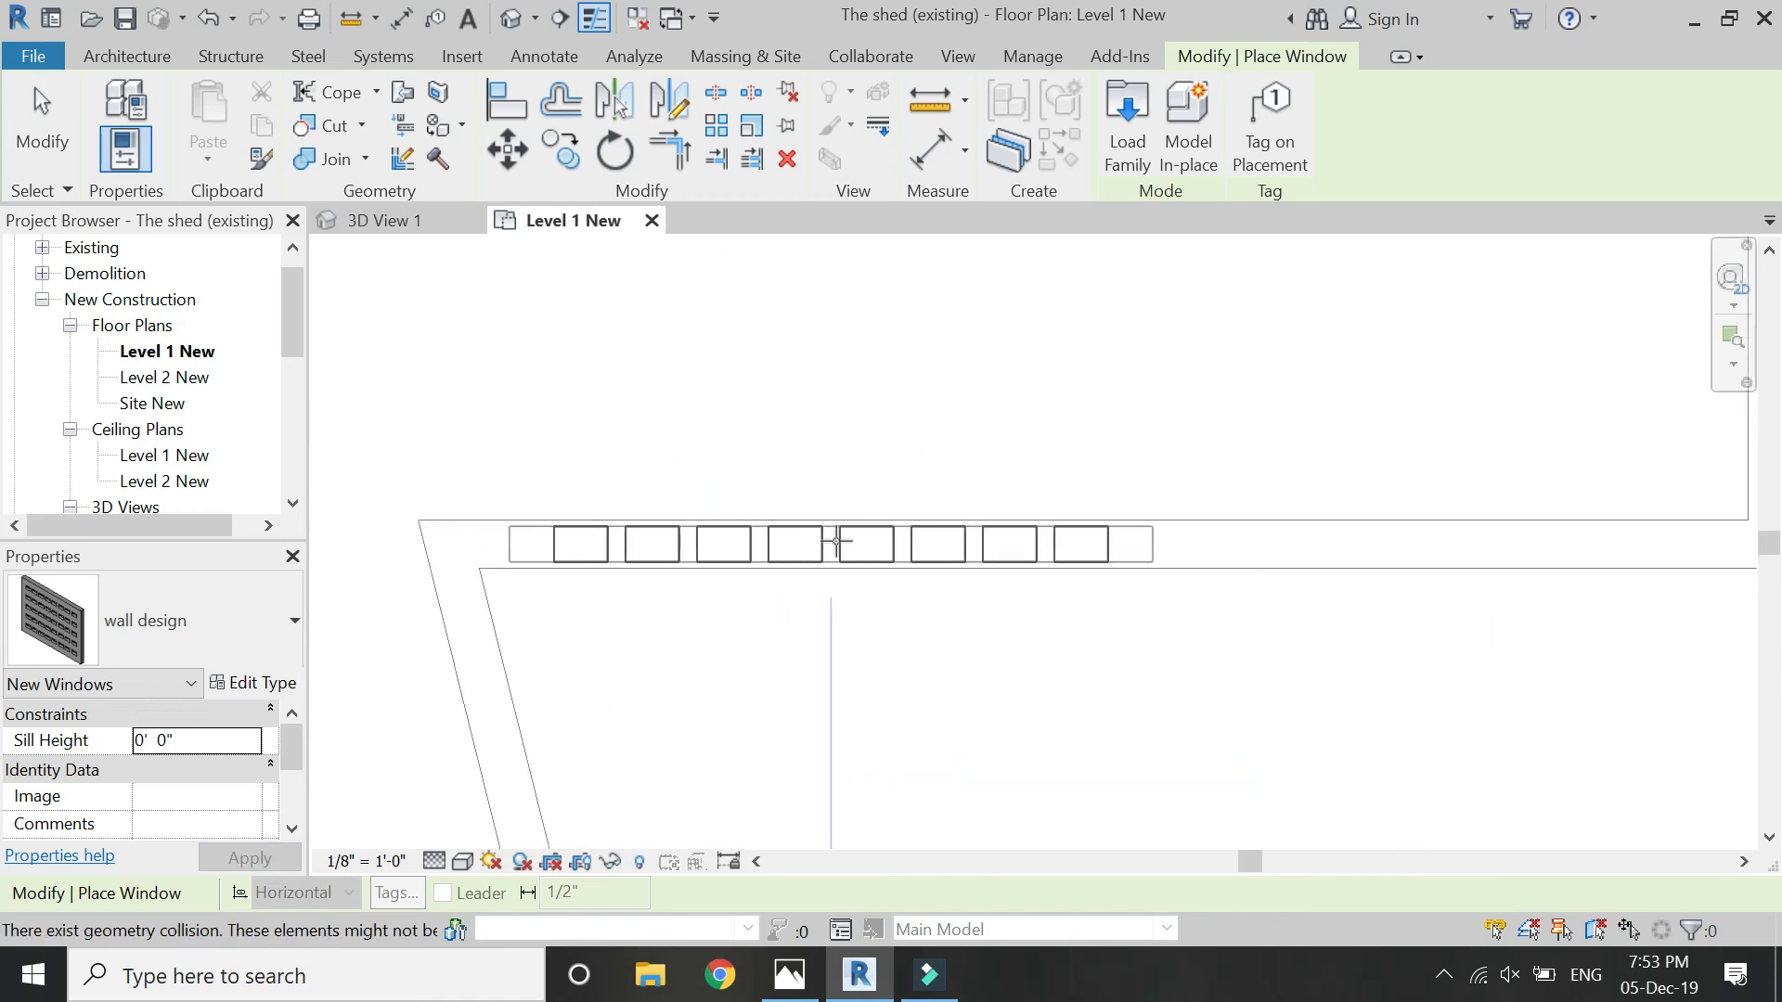
left_click(840, 542)
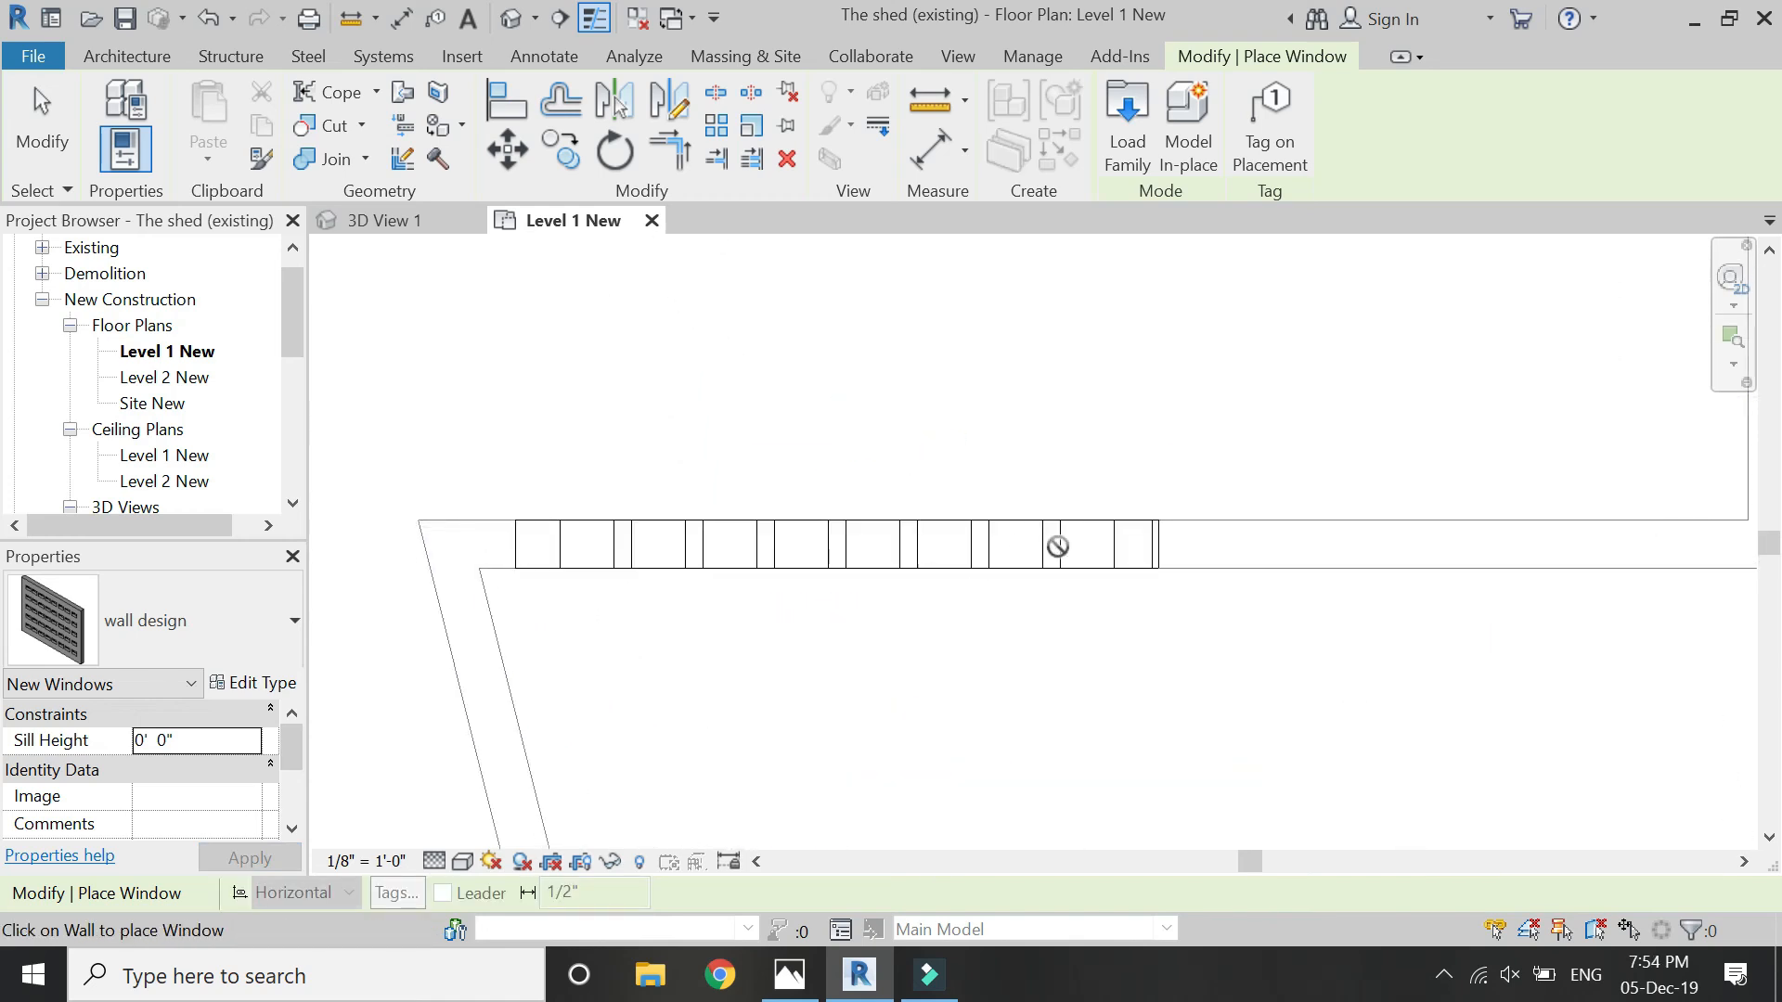
key("Escape")
key("Escape")
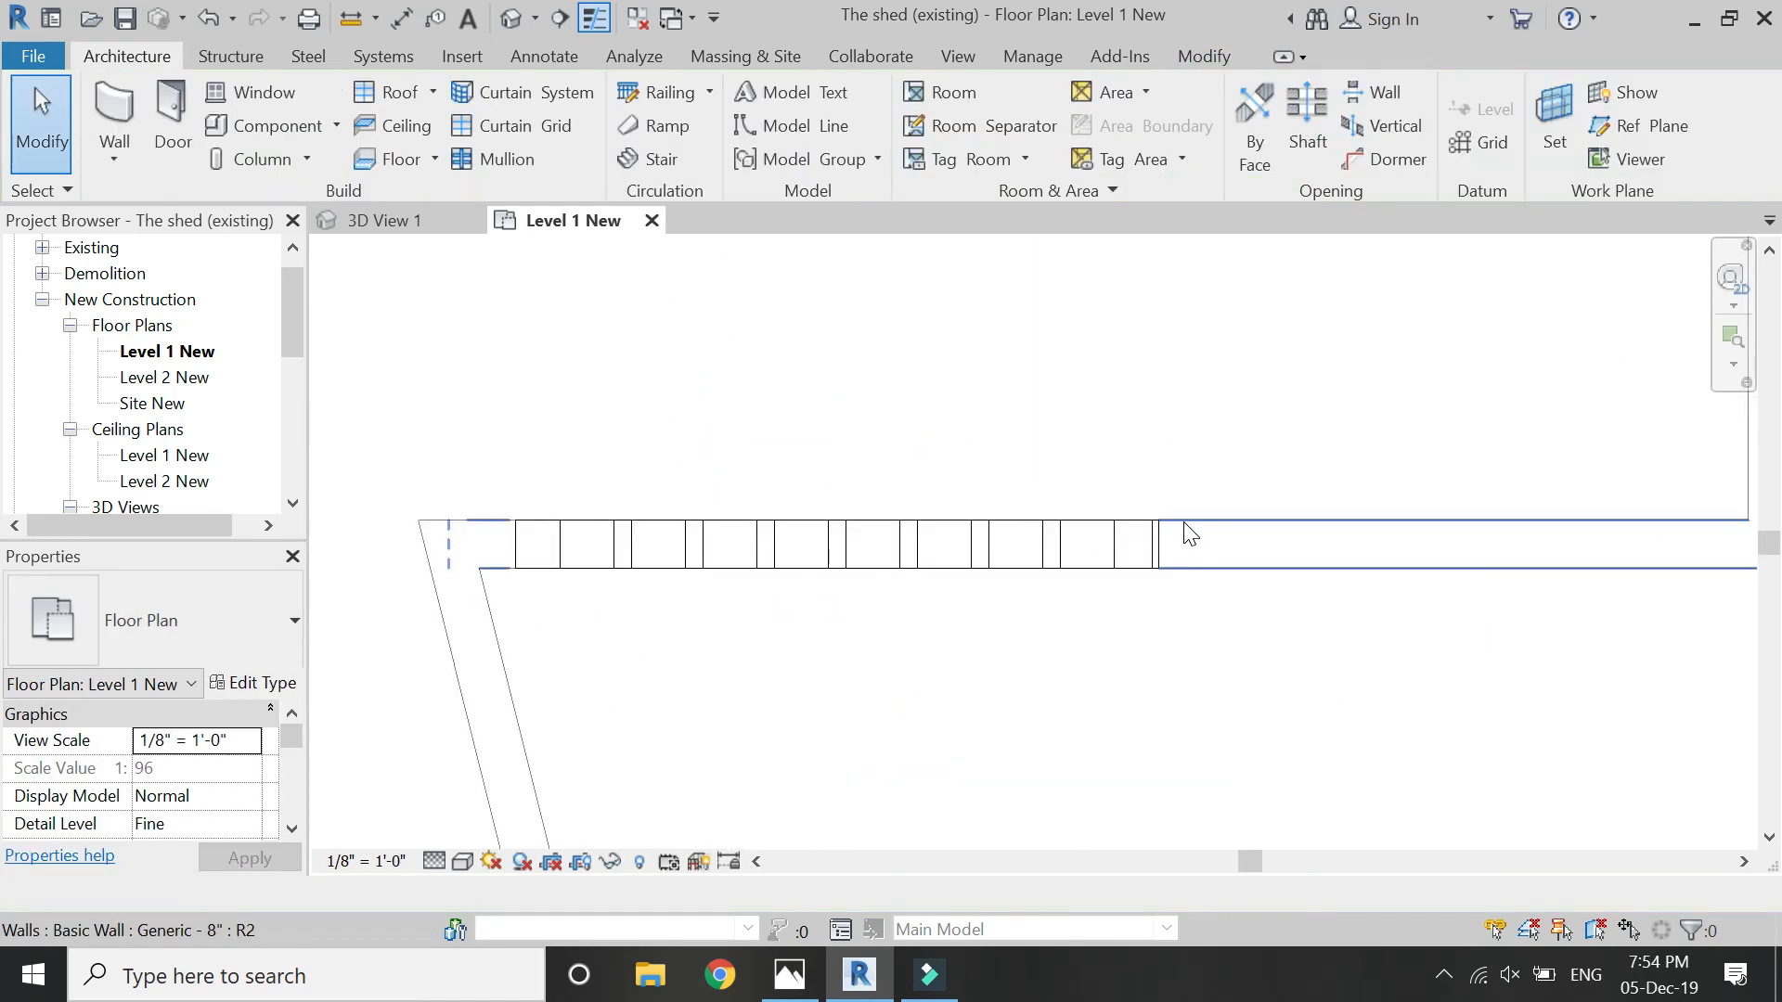
- Move the placed wall design window about 1" along its wall toward the nearby west corner
left_click(605, 531)
left_click(503, 165)
scroll(508, 529, "up", 5)
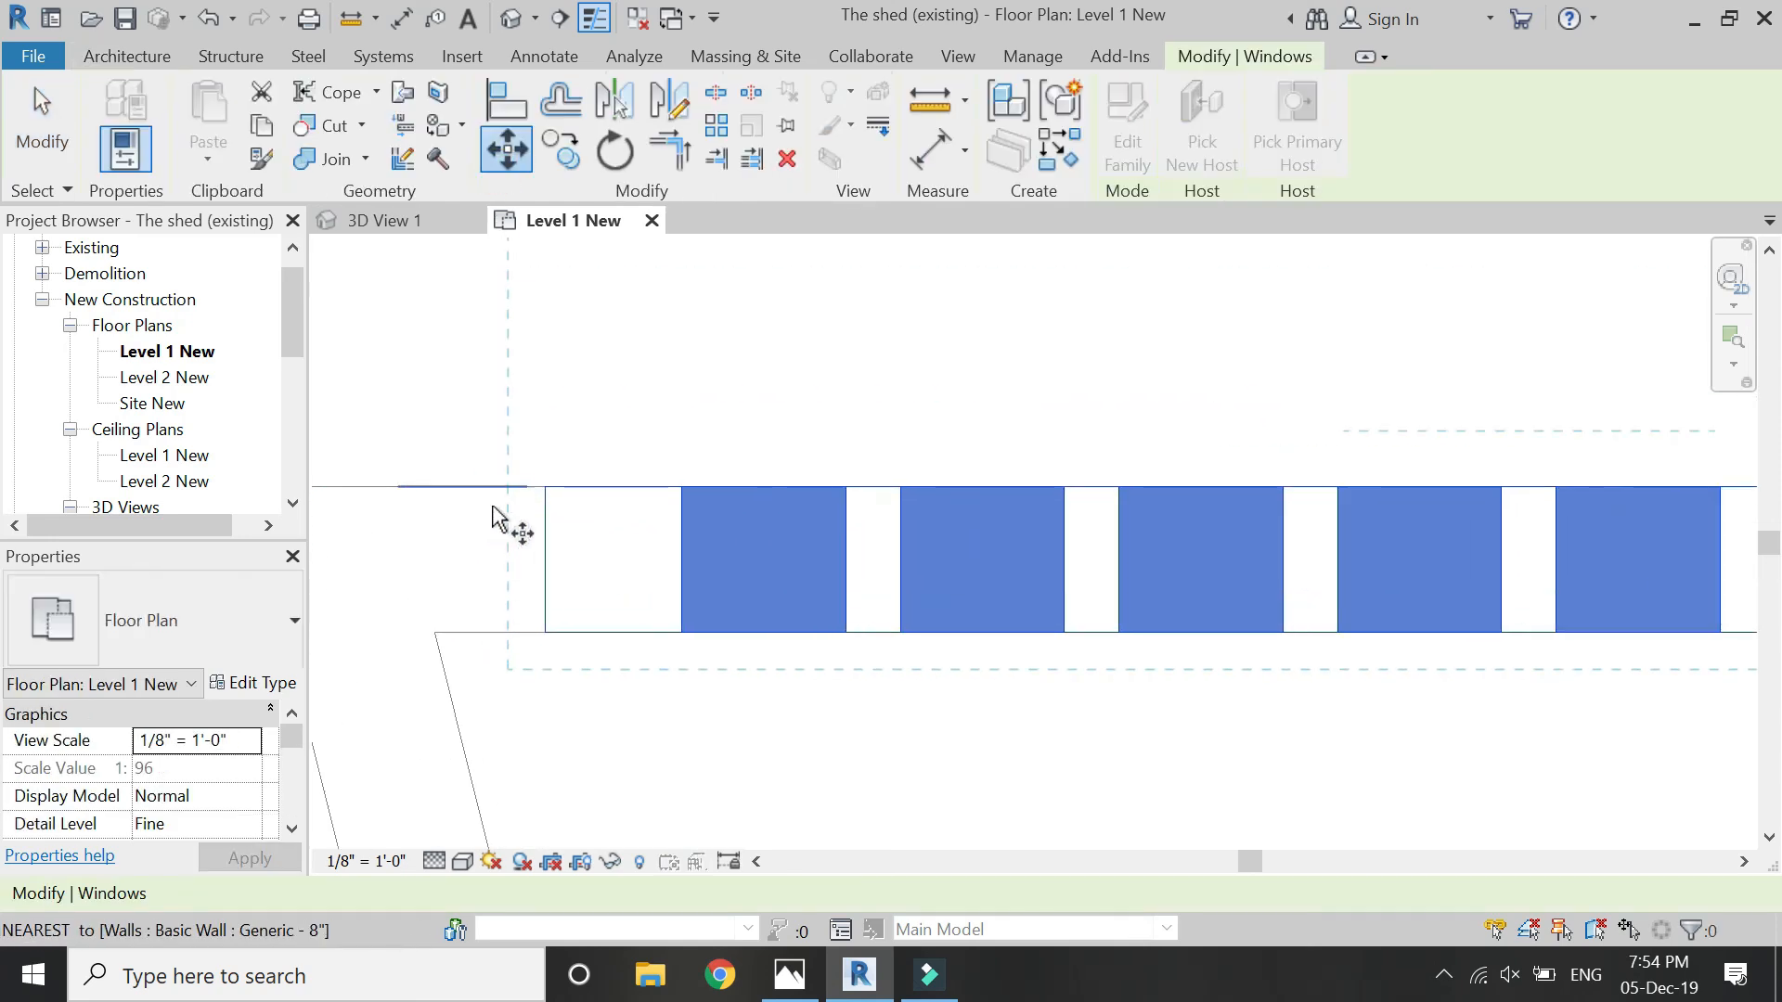
left_click(553, 484)
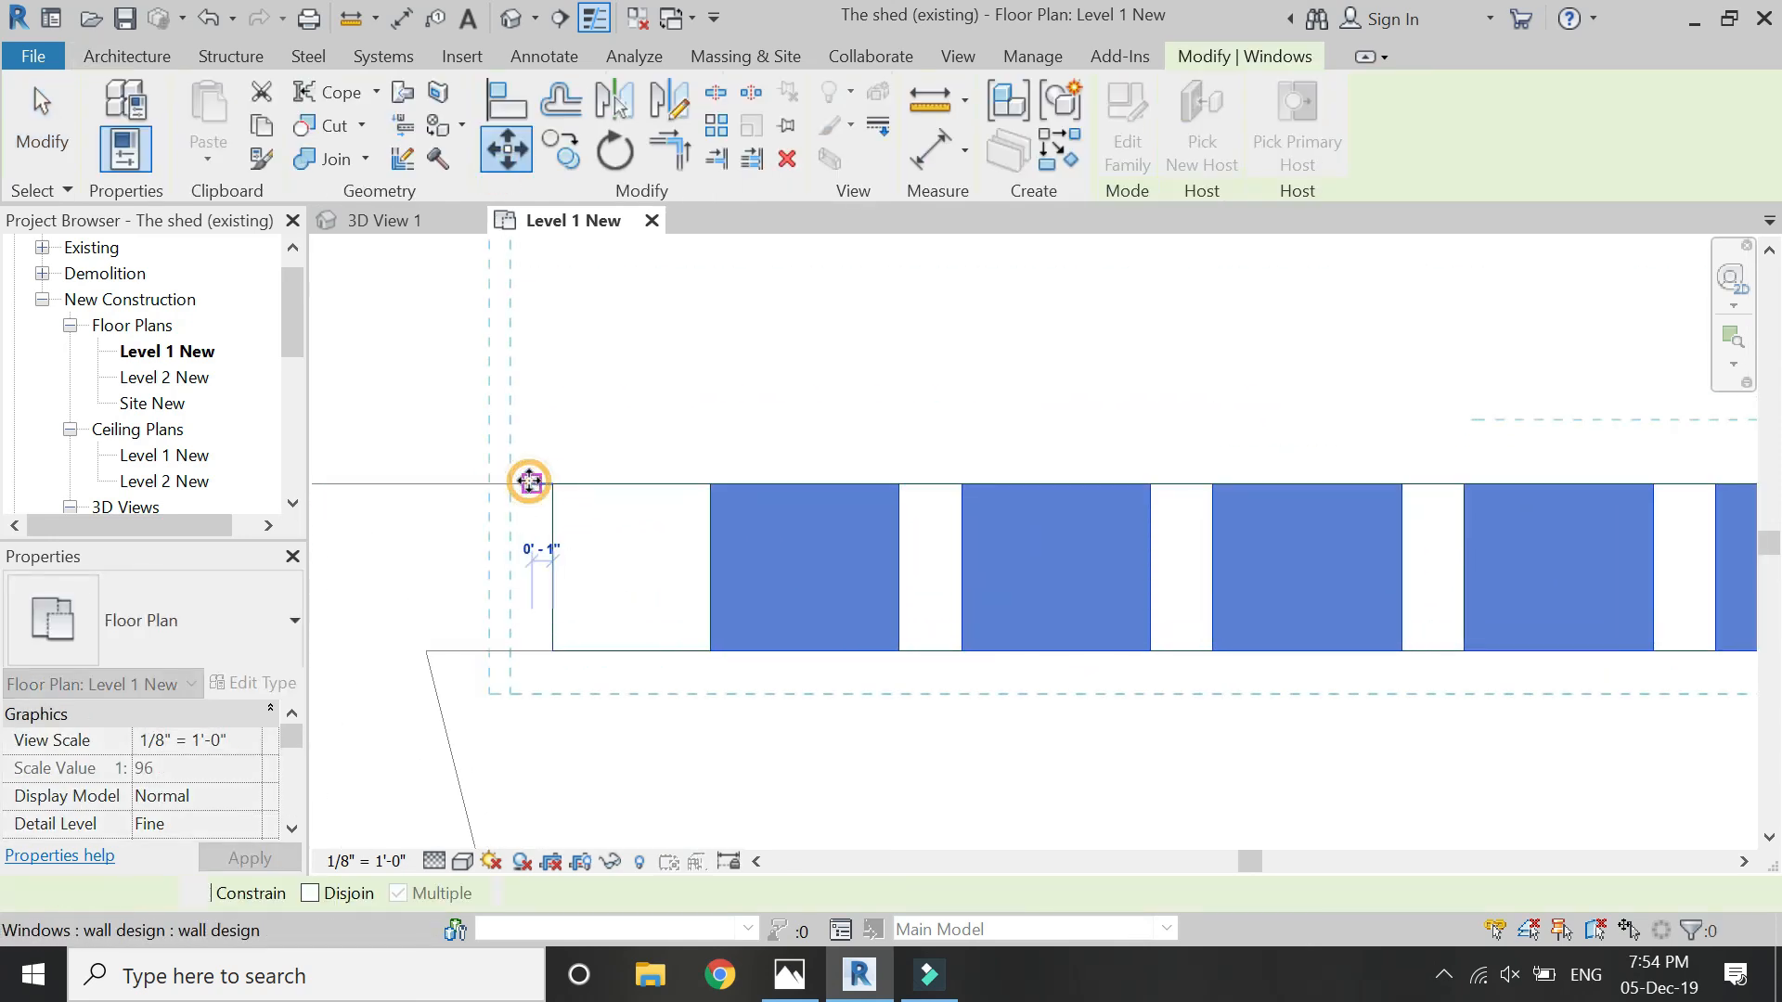
left_click(529, 482)
scroll(588, 409, "down", 5)
key("Escape")
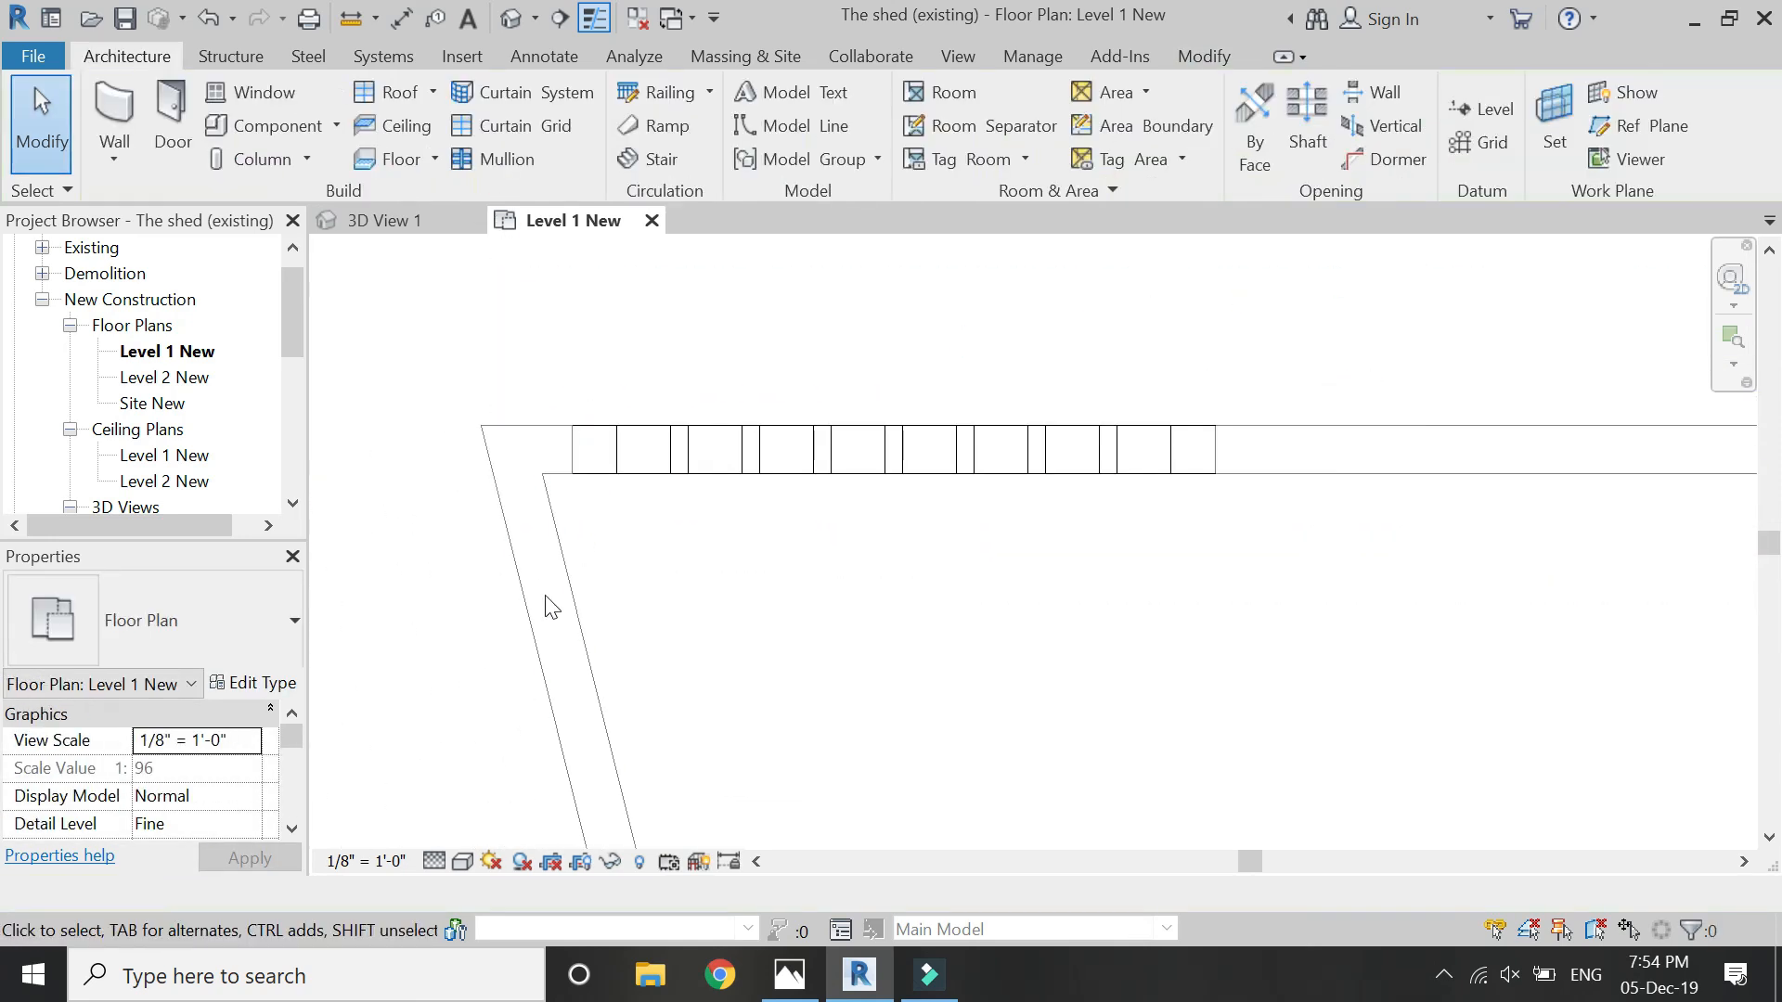
- Create a perspective camera view from inside the room, with its target just beyond the wall design window
left_click(956, 58)
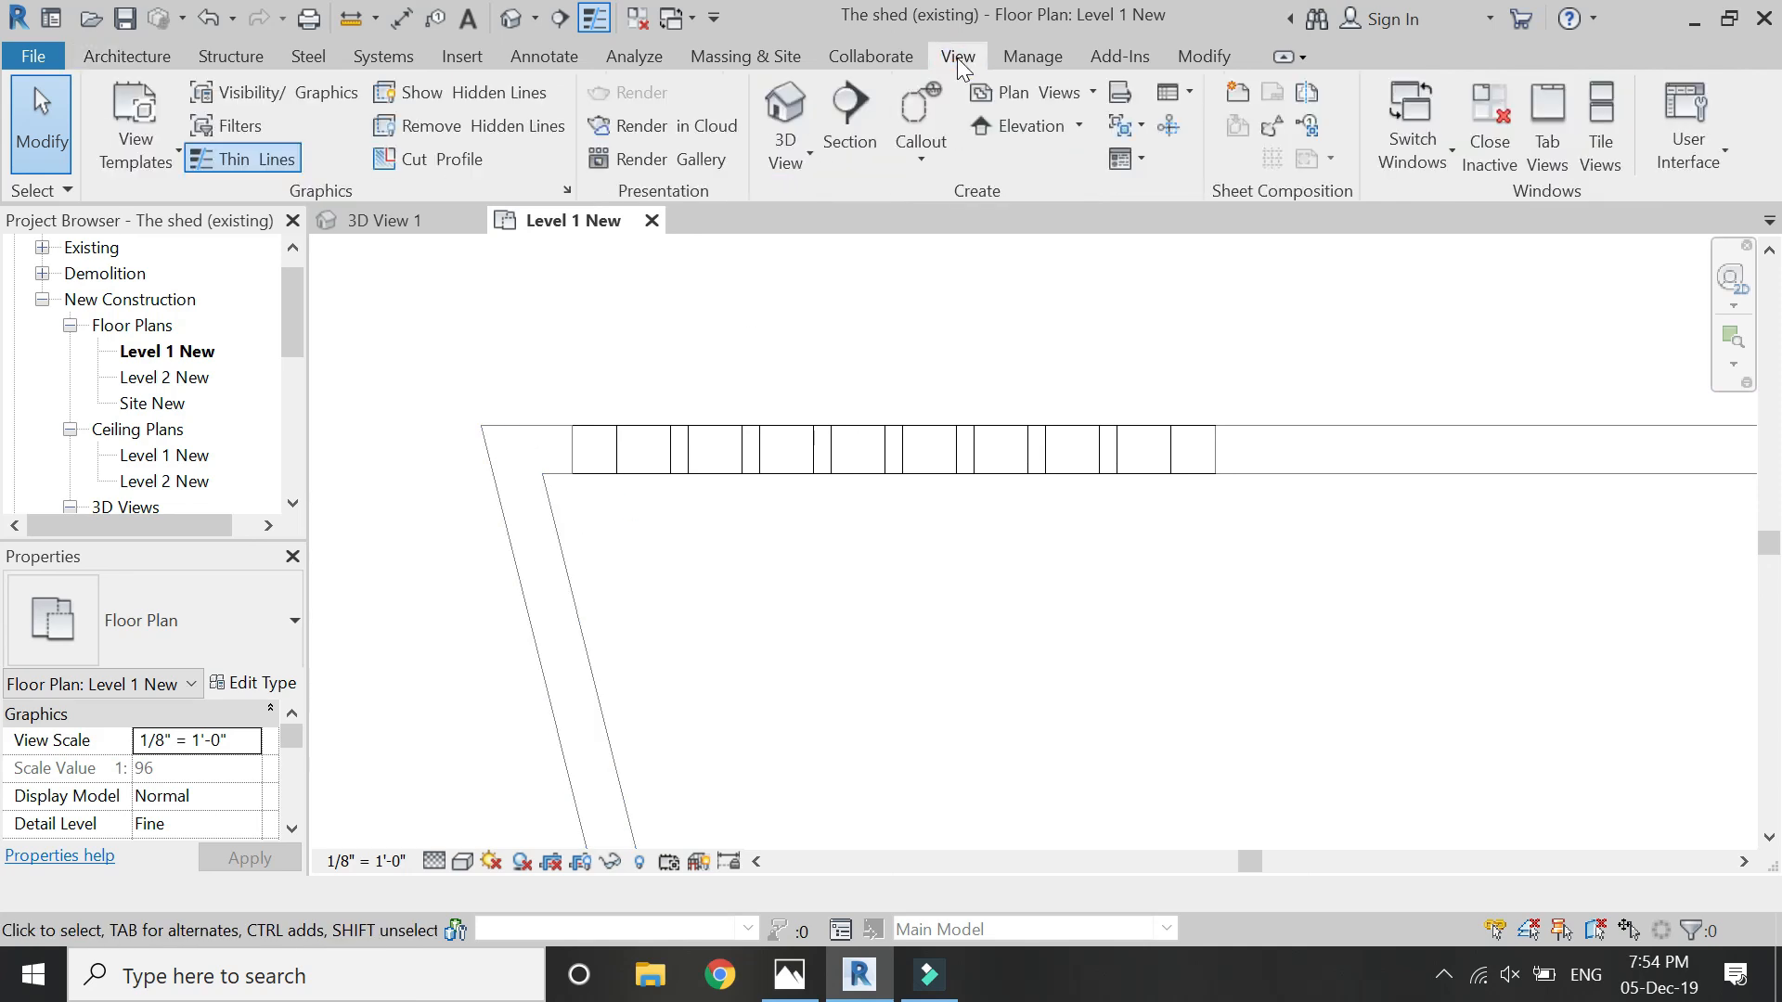
left_click(789, 149)
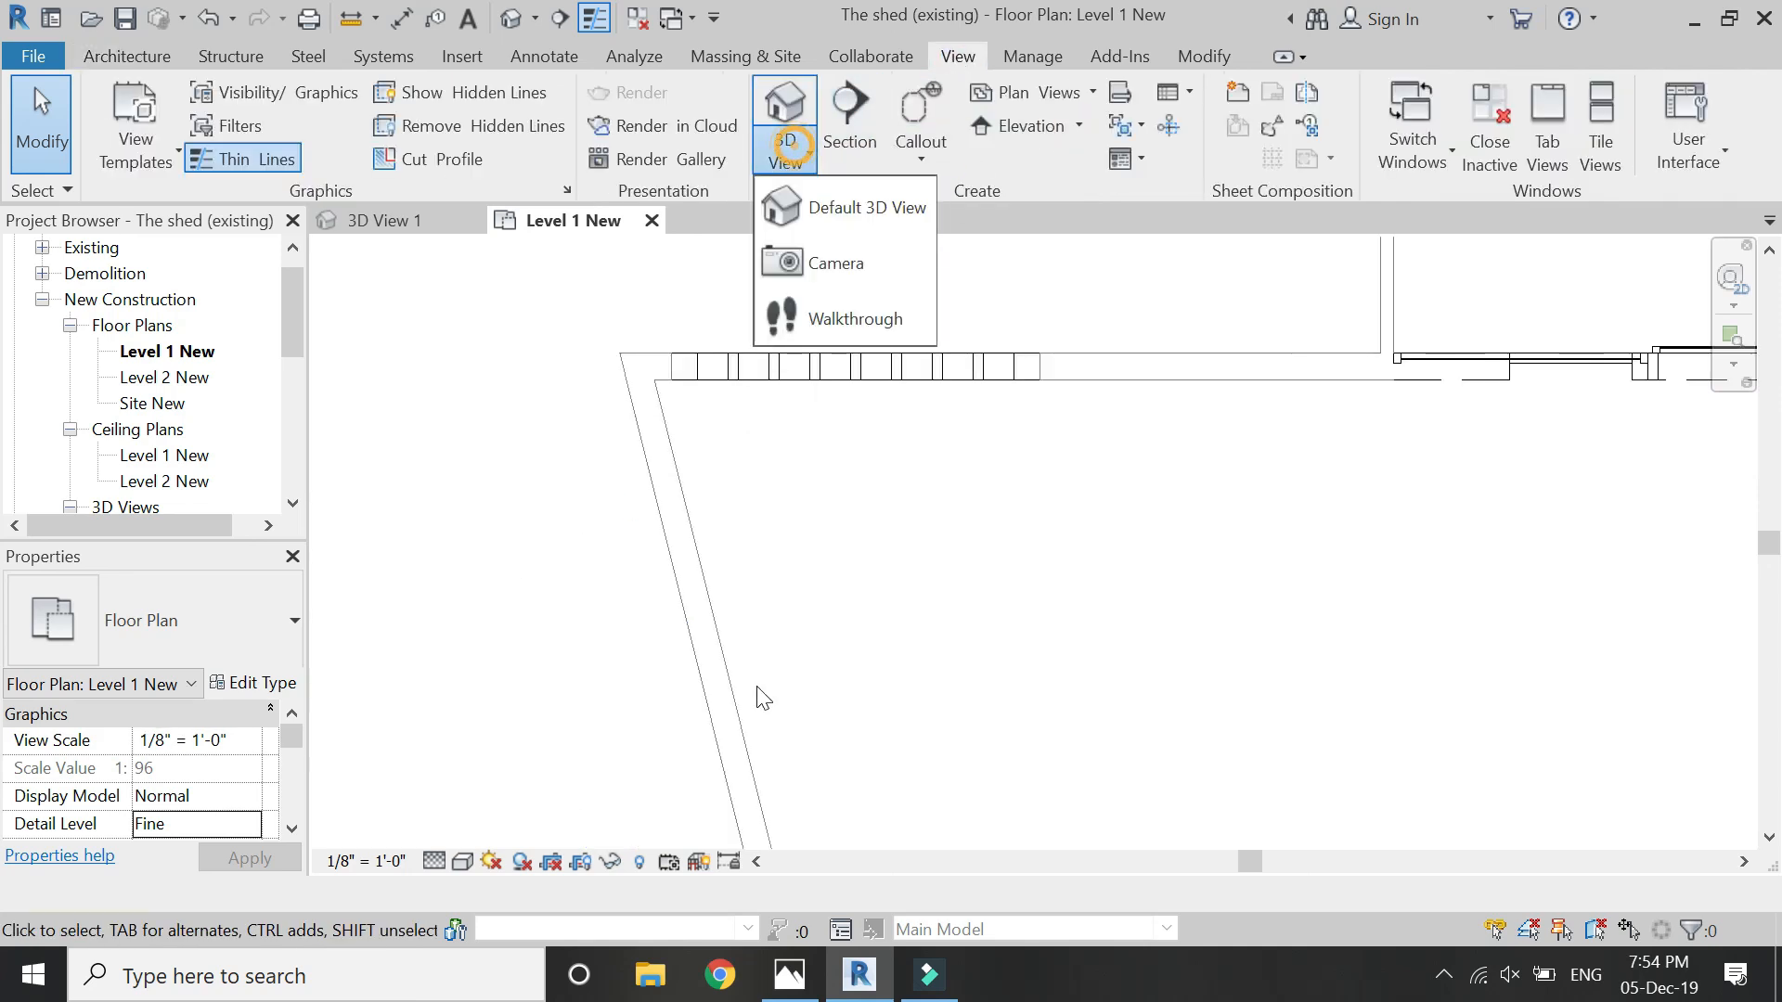
left_click(832, 269)
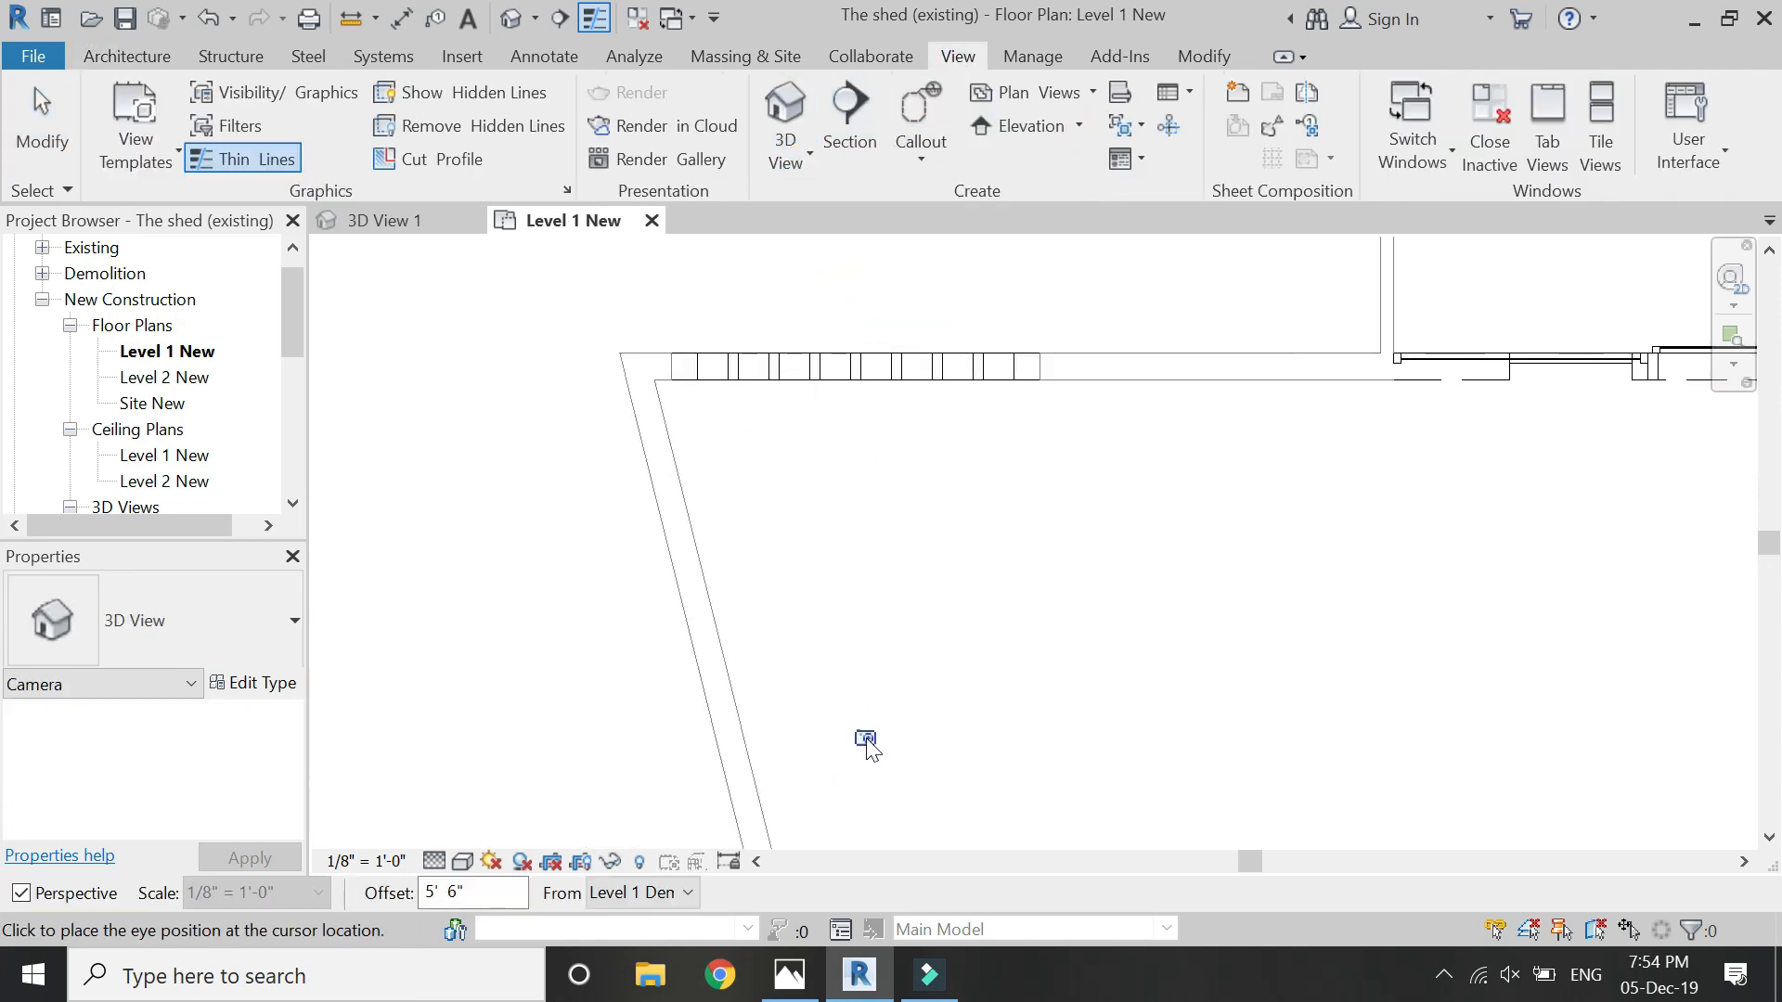
left_click(843, 279)
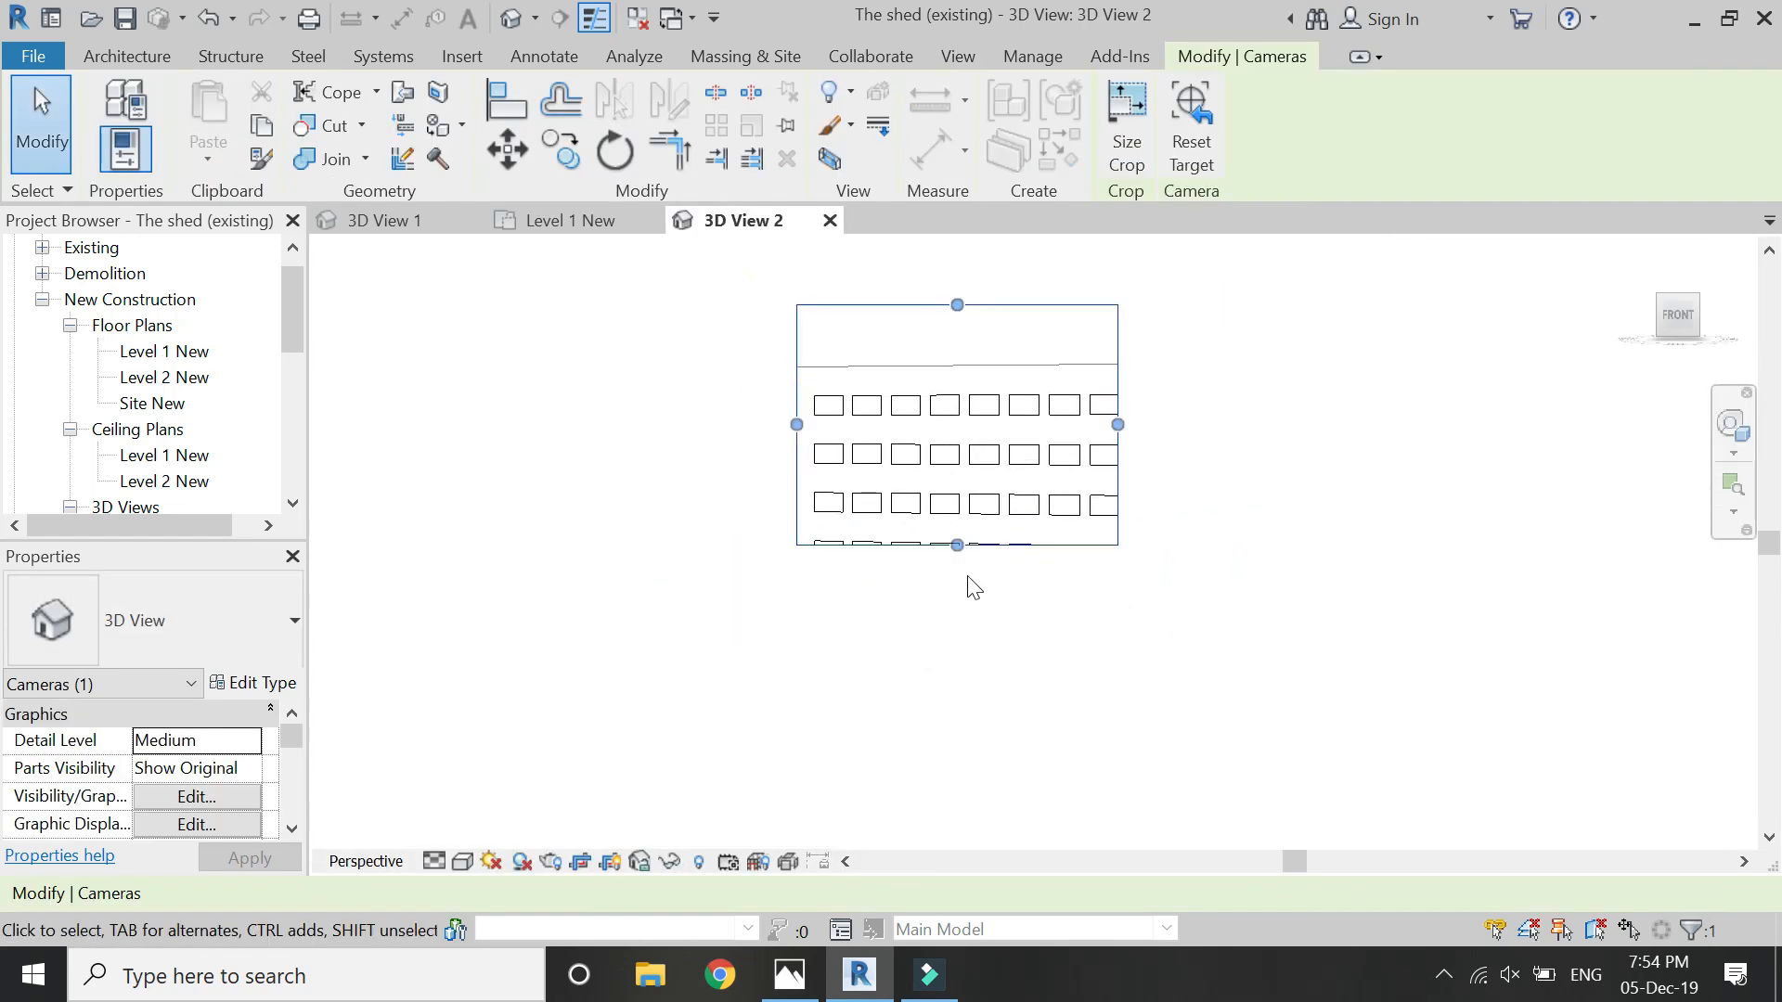
- Extend the camera view's crop region on all four sides to frame the whole perforated panel and the surrounding walls
scroll(973, 587, "up", 1)
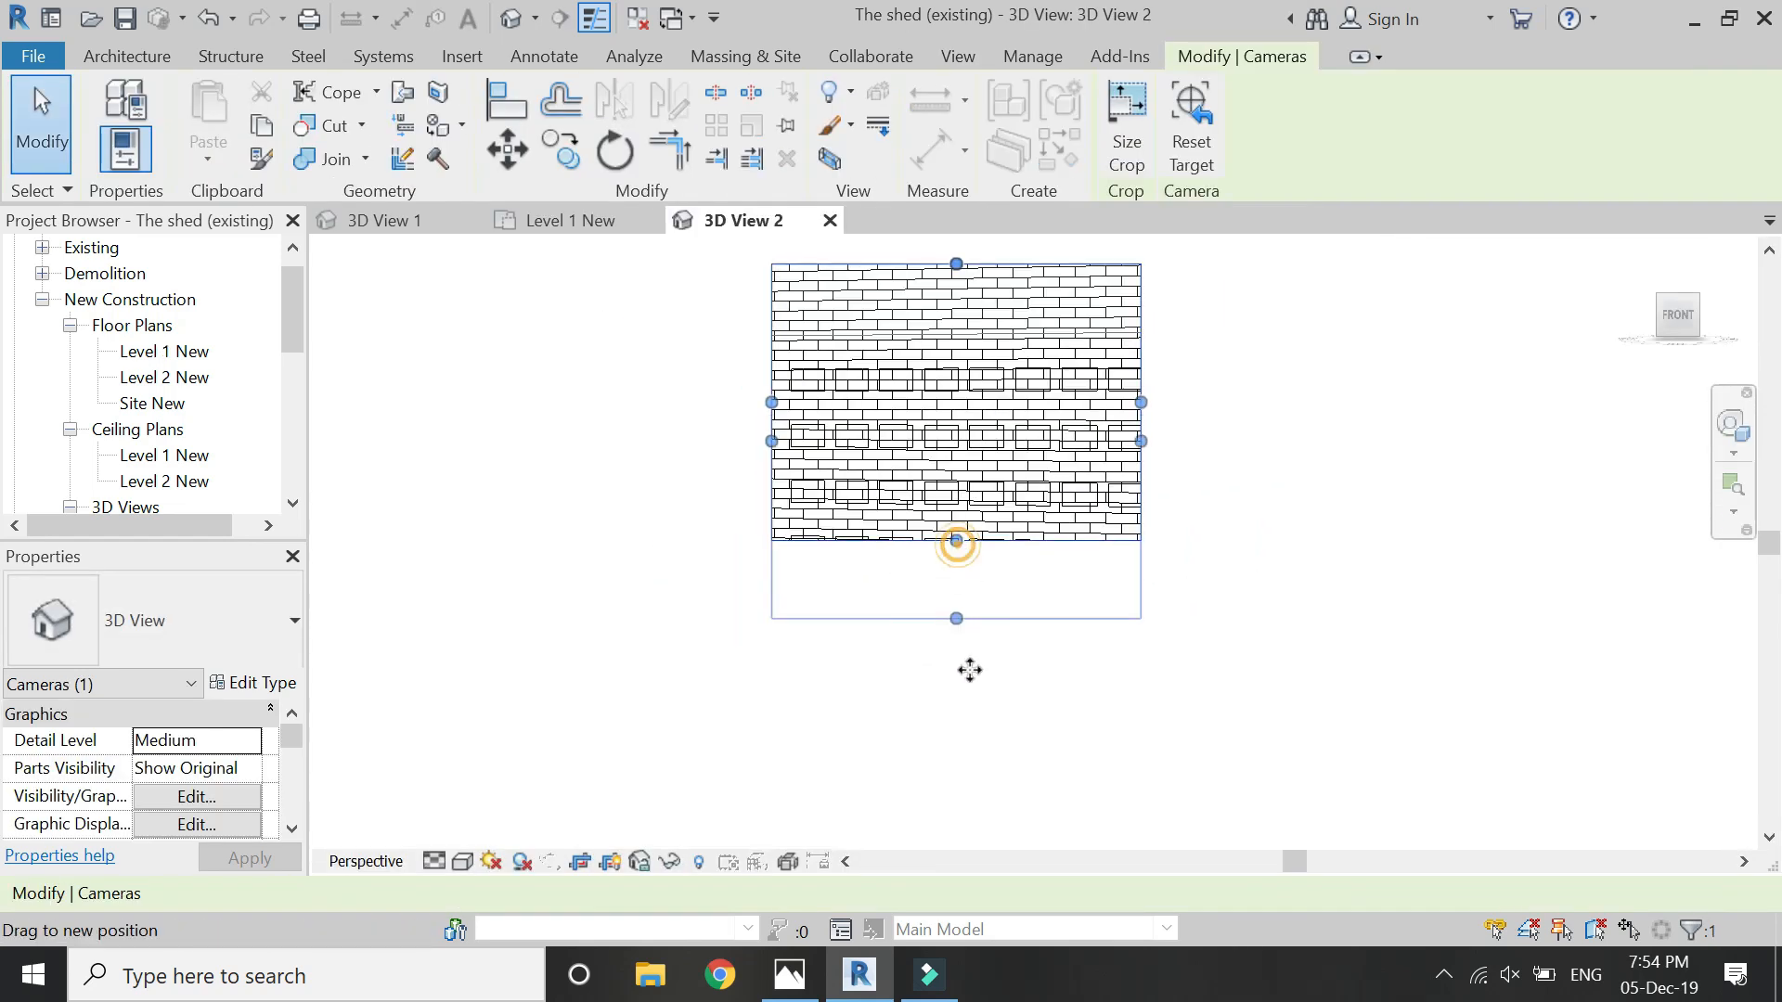
left_click_drag(970, 669, 976, 722)
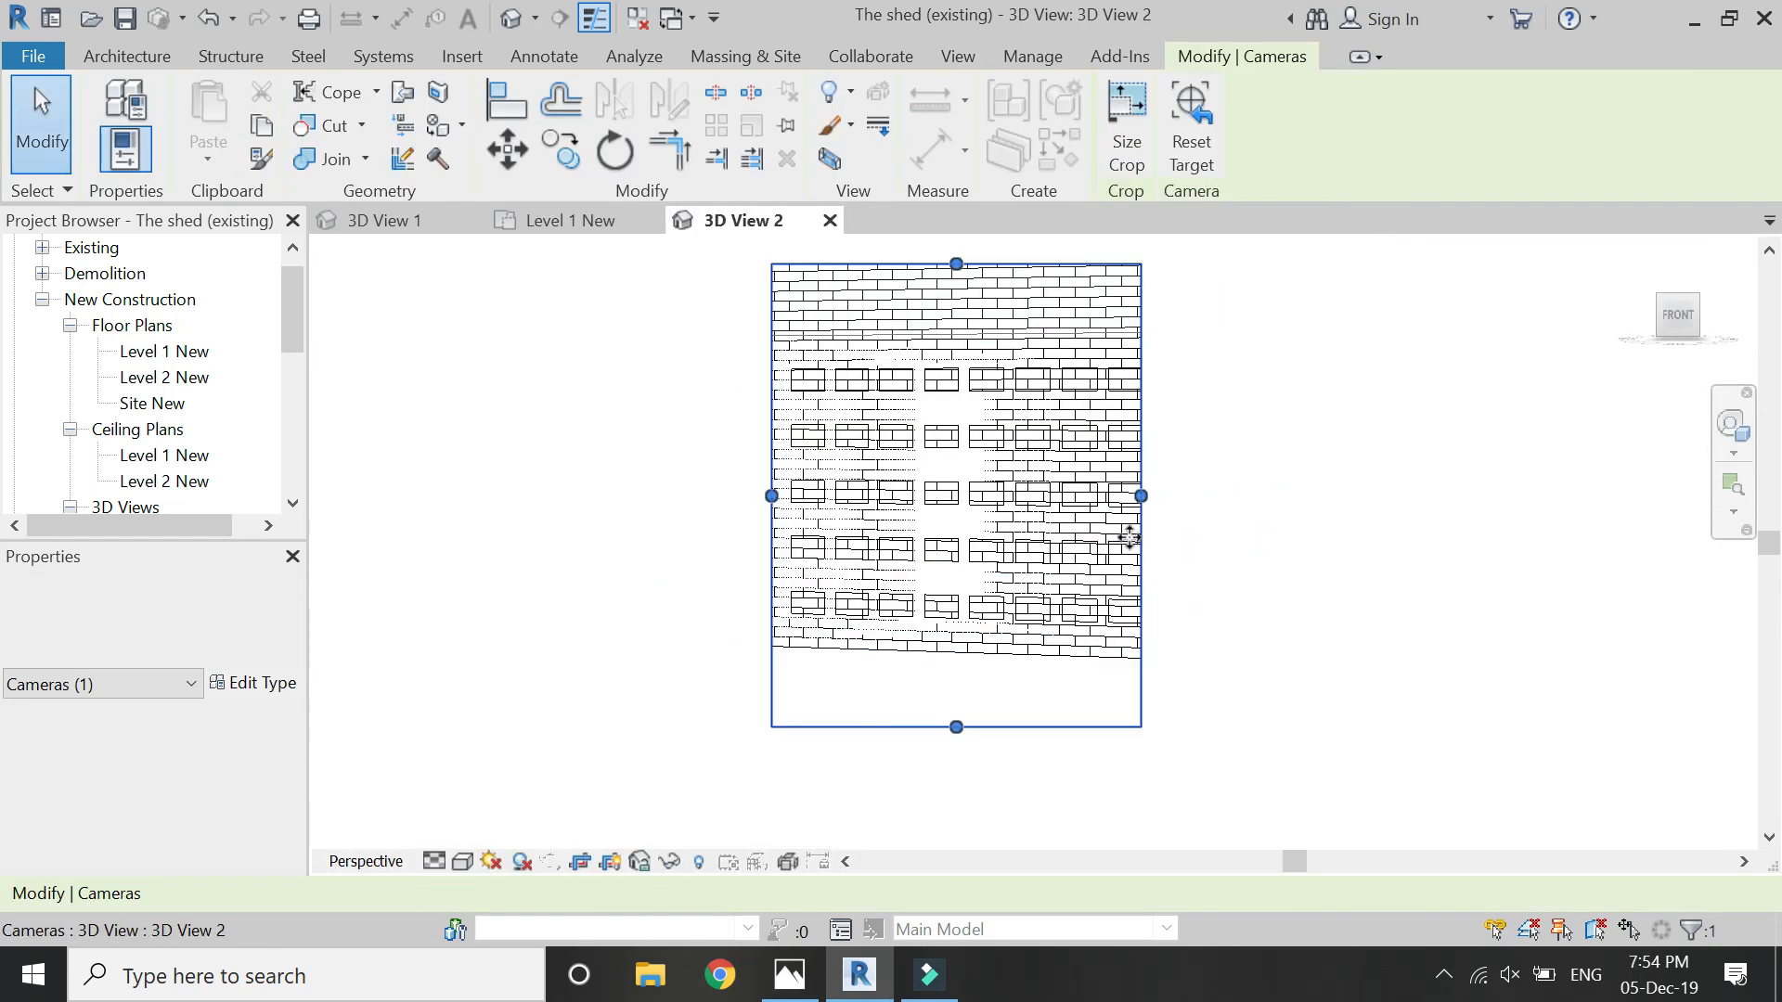
left_click_drag(1272, 526, 1268, 520)
left_click_drag(771, 497, 697, 497)
left_click_drag(981, 264, 976, 249)
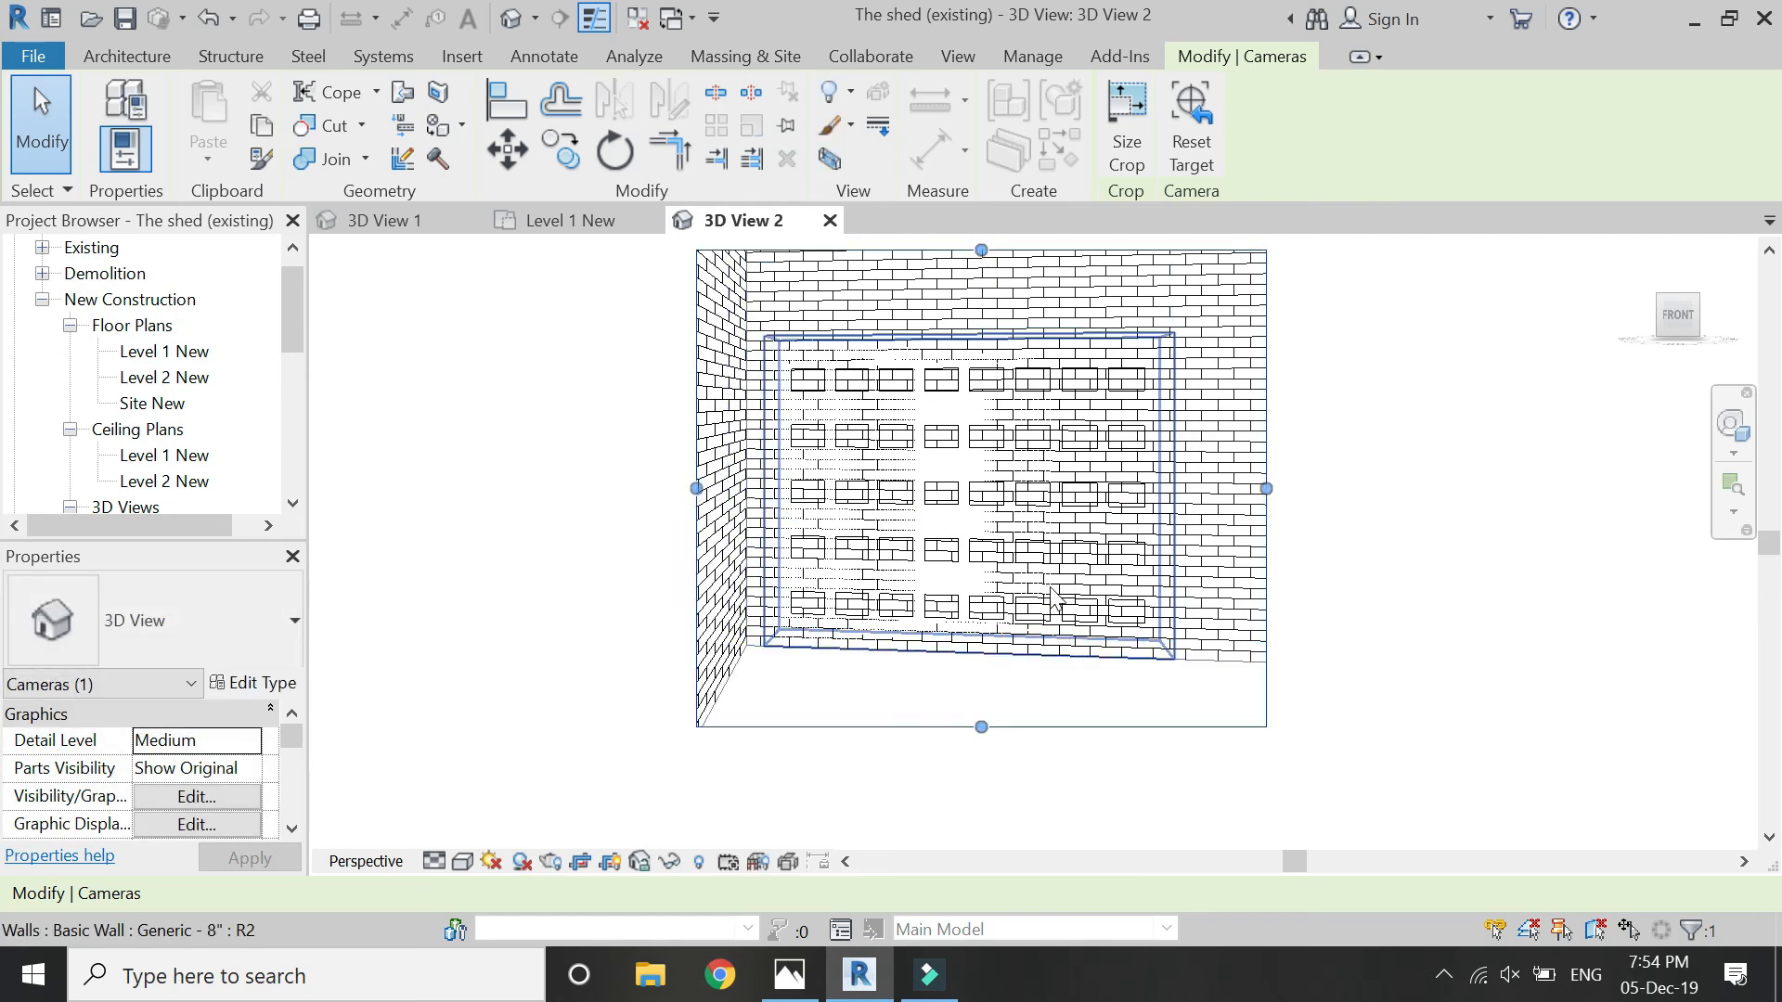
- Set the camera view's phase filter to Show Previous + New
left_click(493, 715)
scroll(298, 768, "down", 10)
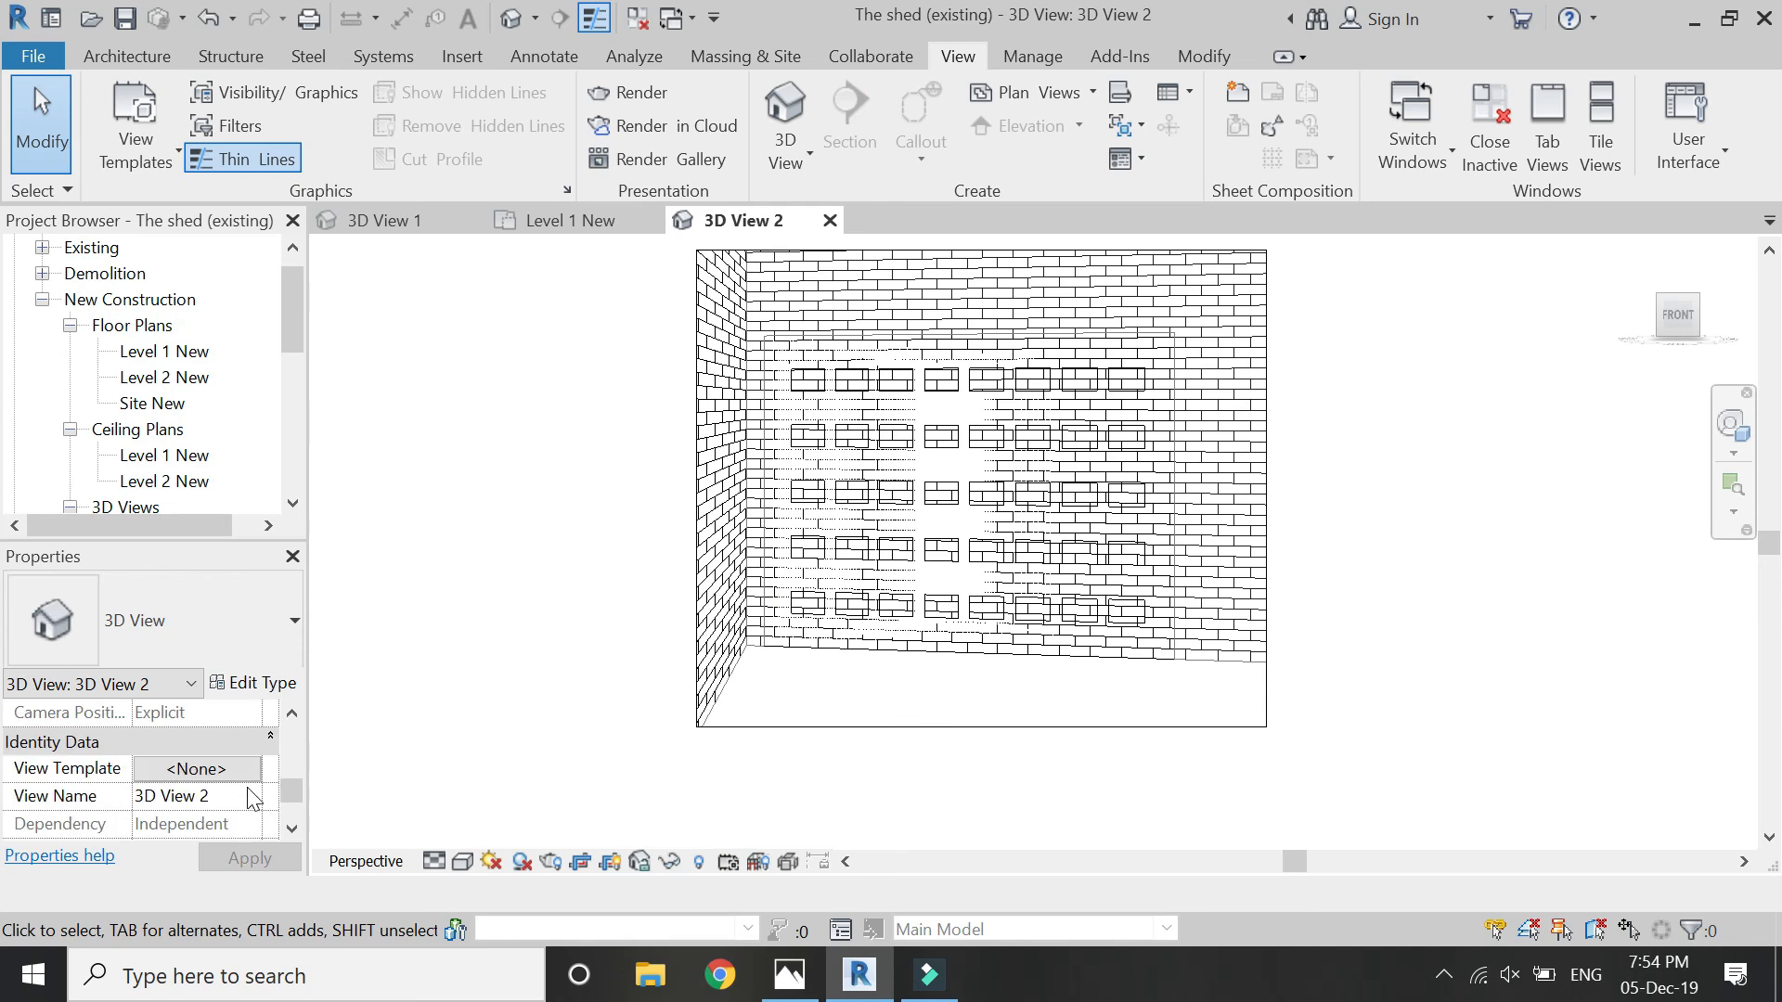
left_click(247, 775)
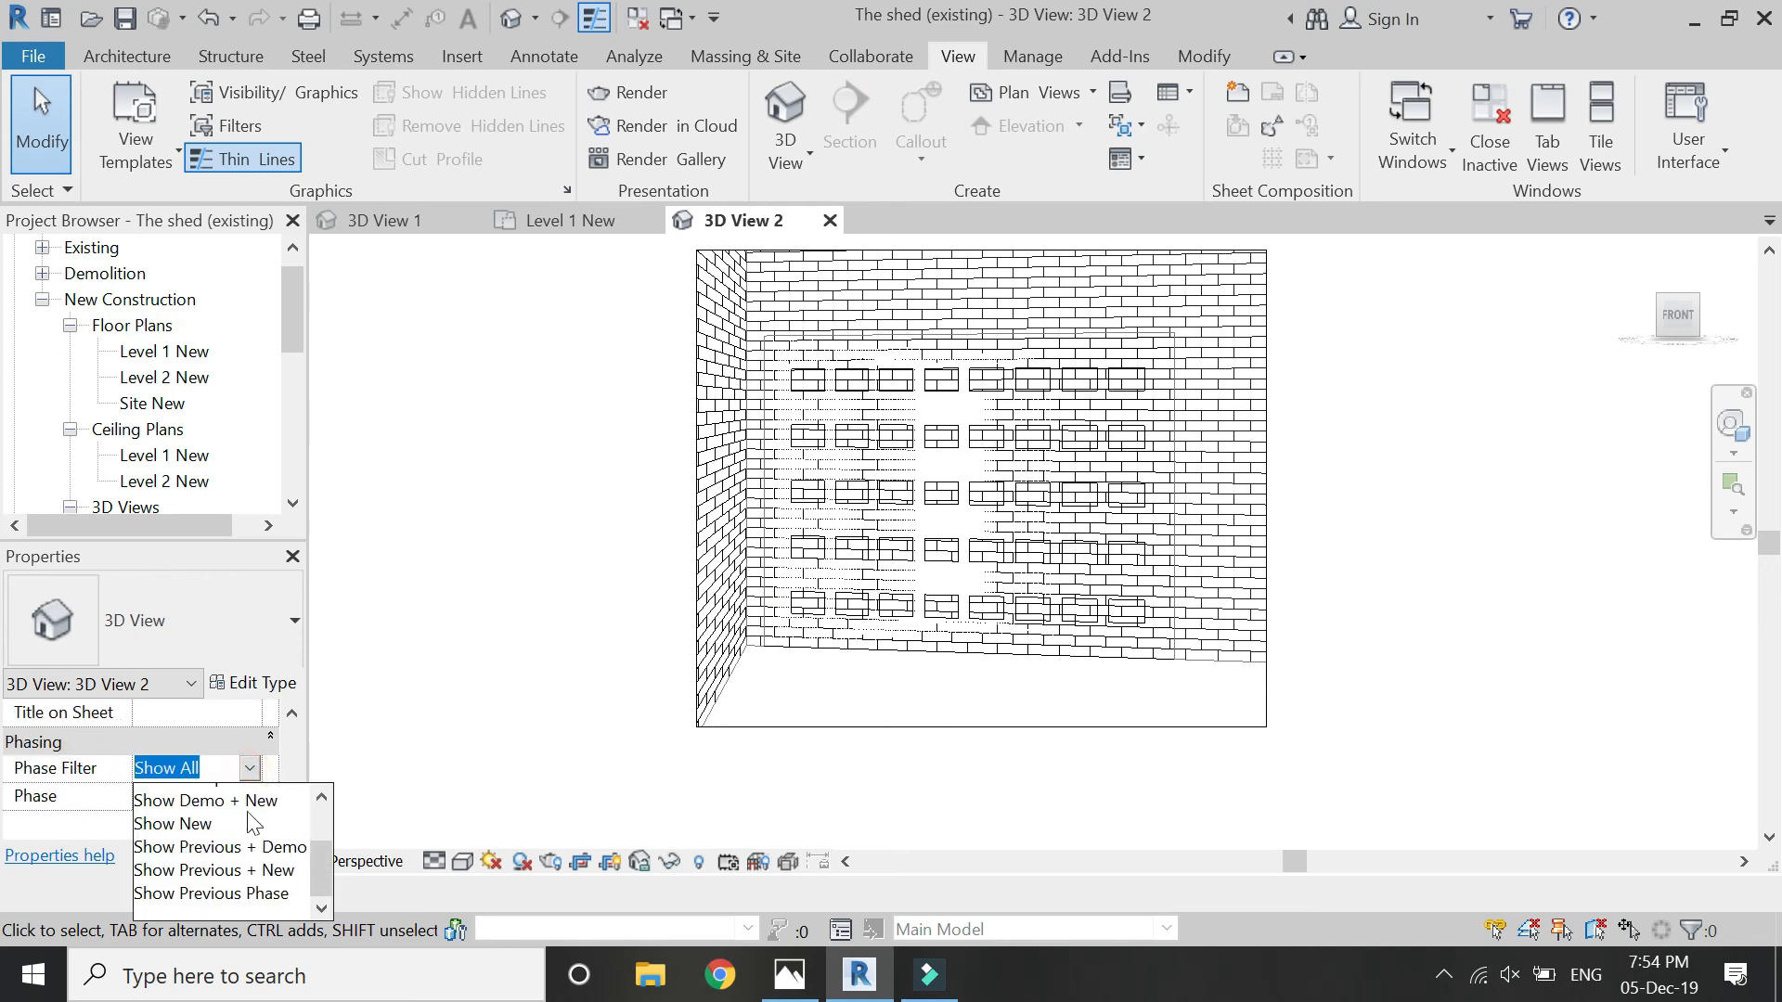
left_click(251, 866)
left_click(260, 861)
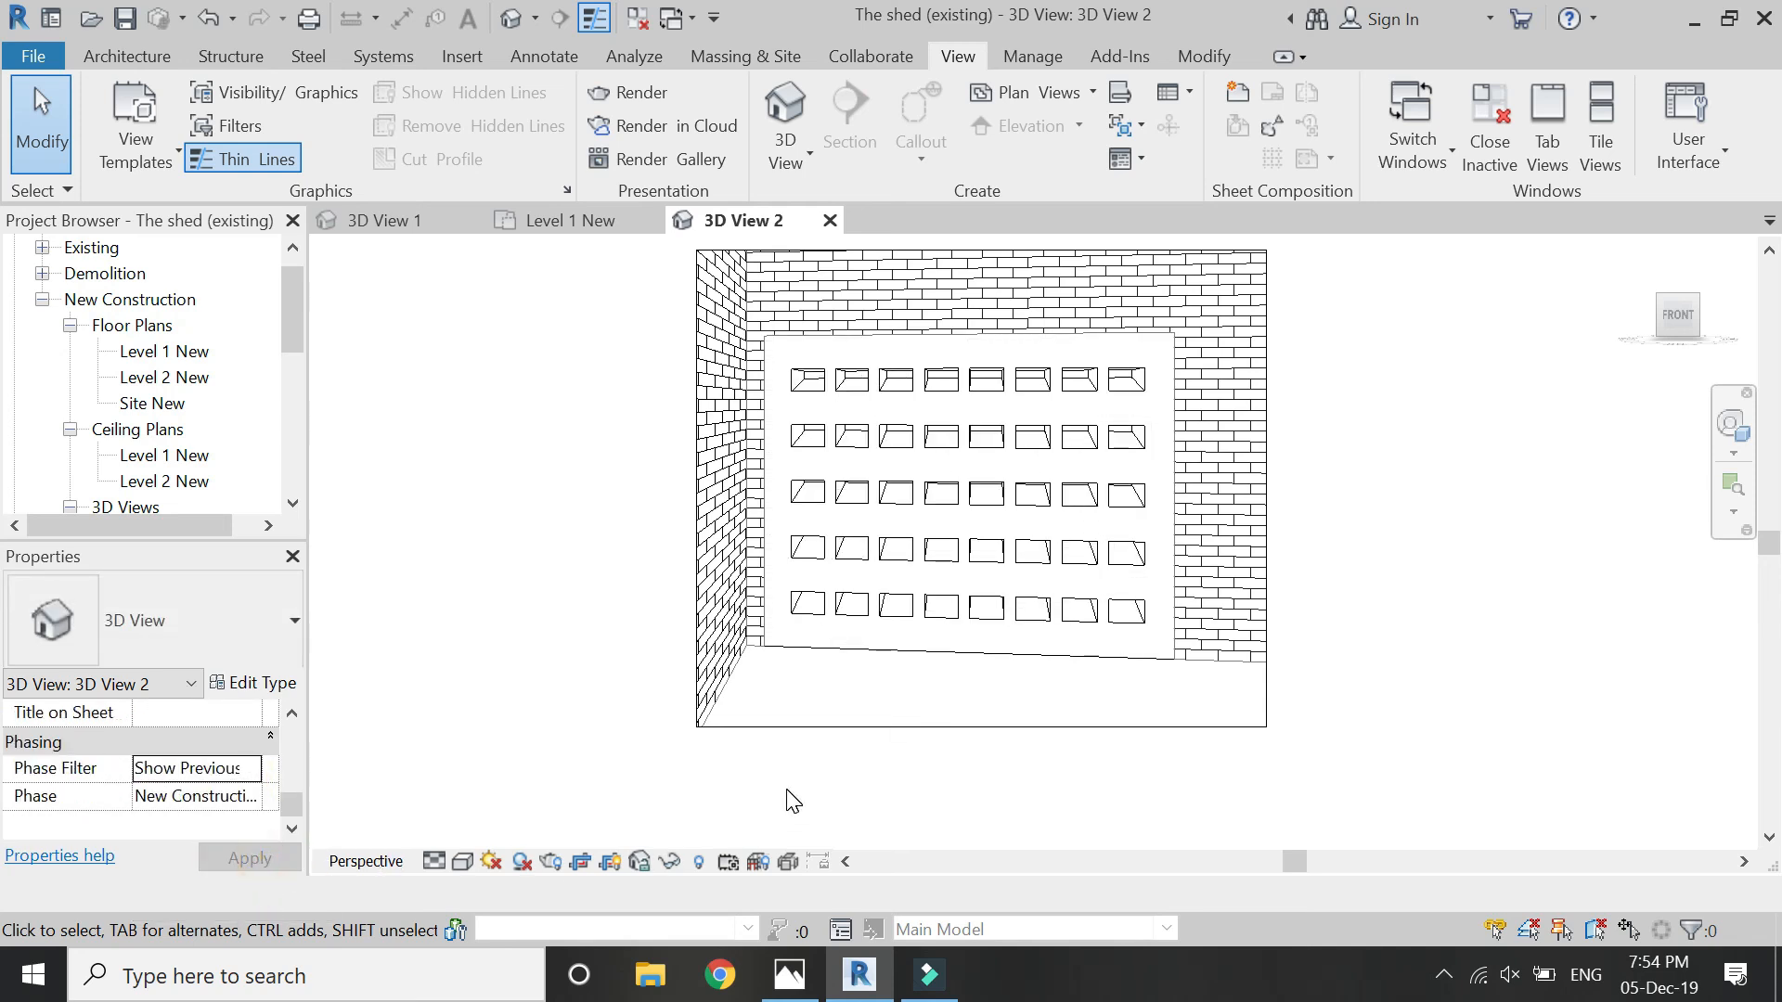
scroll(984, 554, "up", 1)
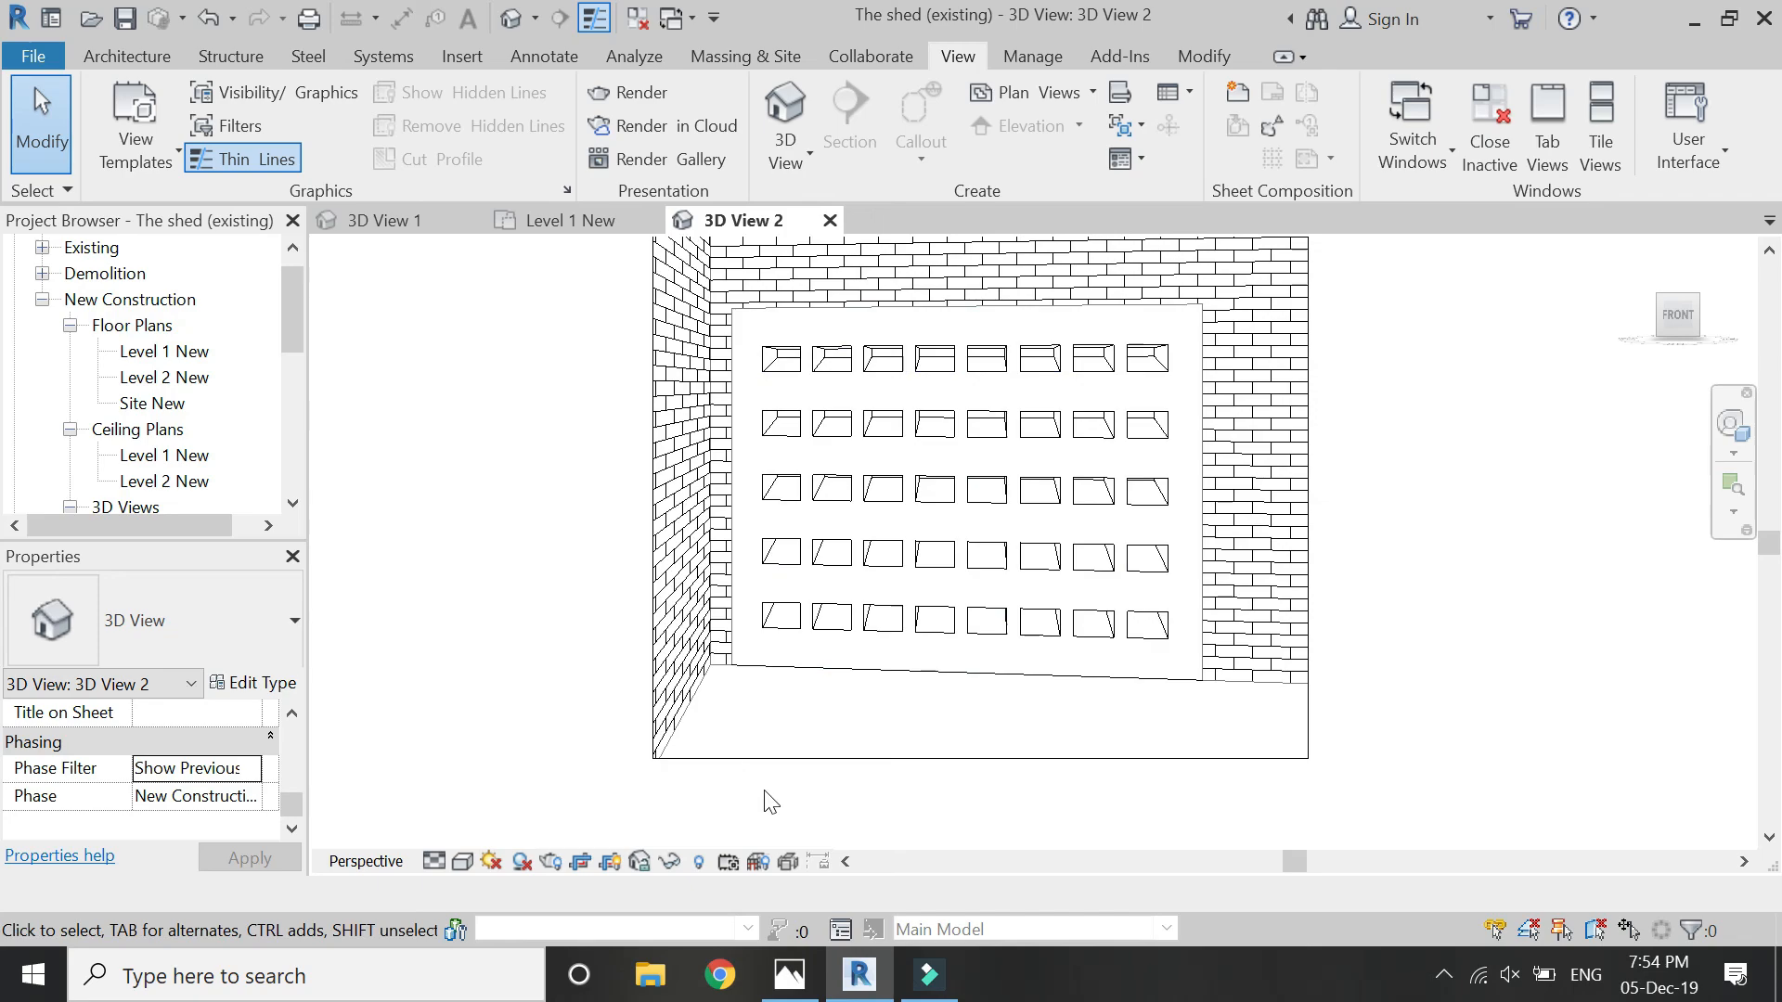